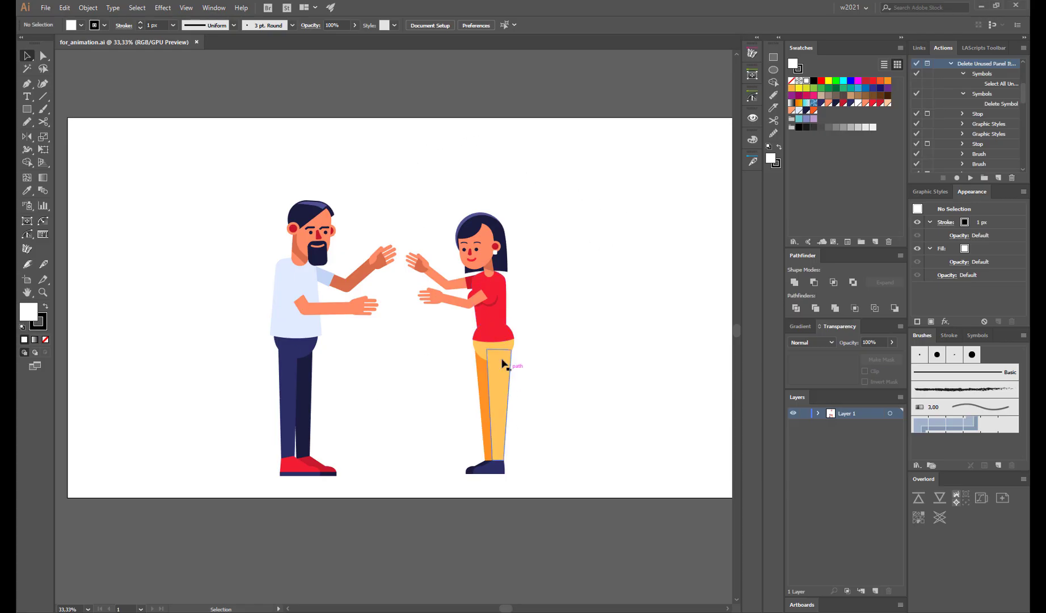
# Select the woman's torso, then marquee-select her whole figure in Illustrator
pyautogui.click(502, 355)
pyautogui.moveTo(408, 183); pyautogui.dragTo(530, 479)
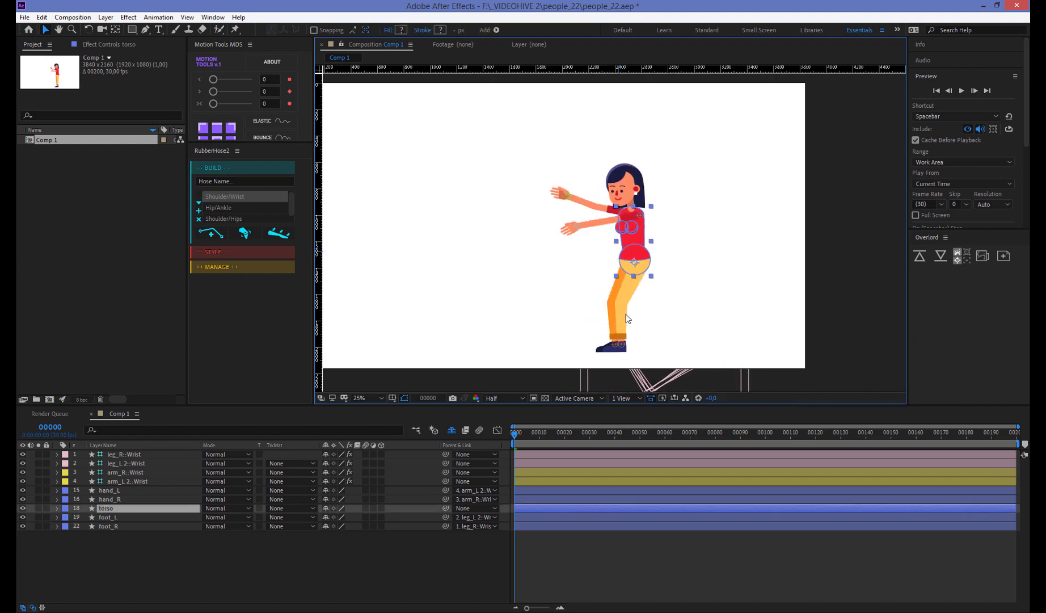
# Drag the leg_R::Wrist foot controller up and to the left to lift the woman's leg
pyautogui.click(616, 346)
pyautogui.moveTo(616, 346); pyautogui.dragTo(561, 303)
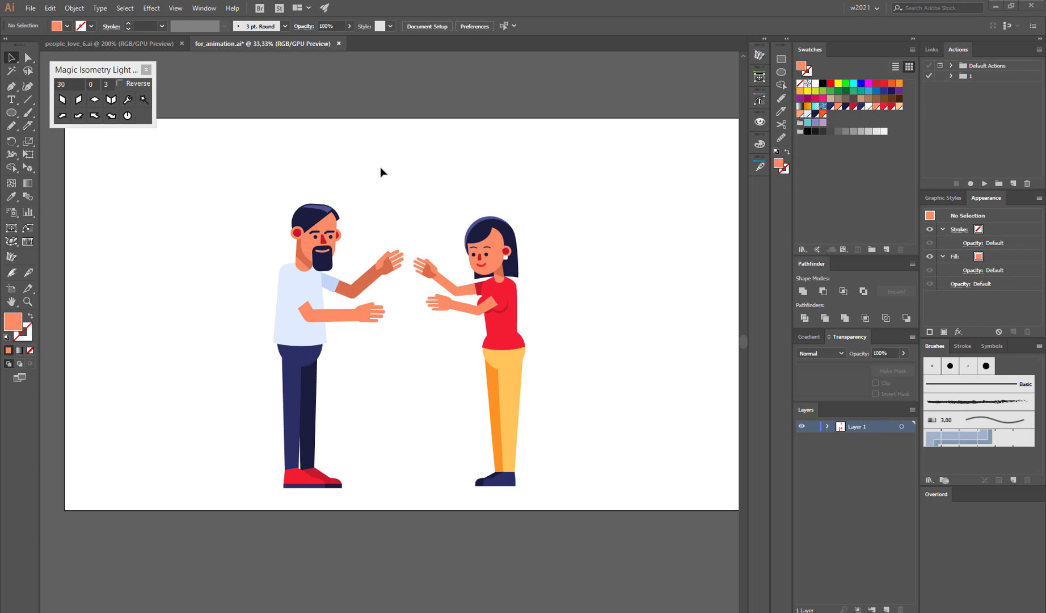
pyautogui.click(11, 288)
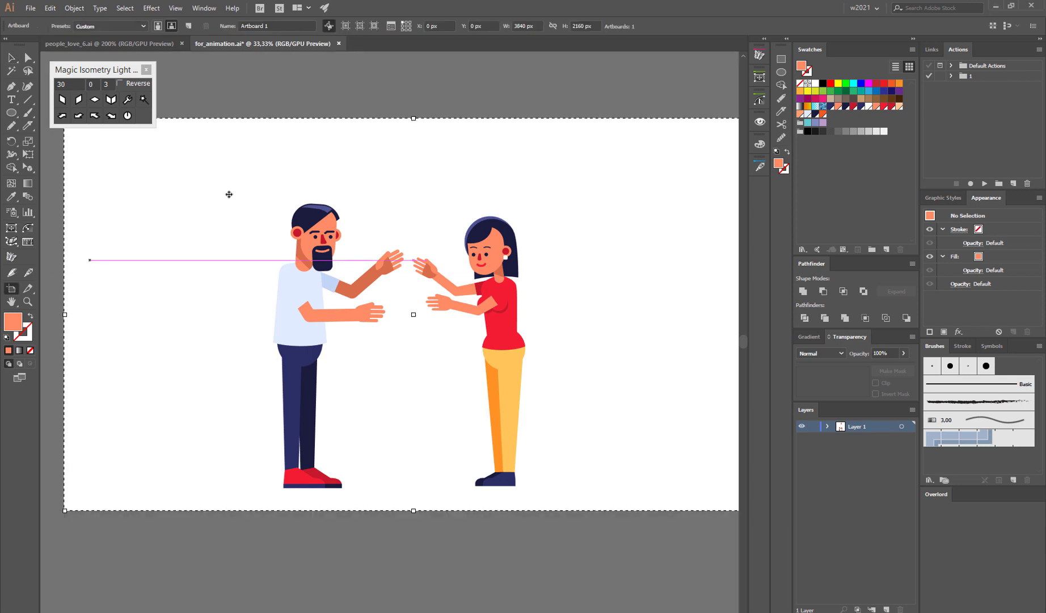
pyautogui.click(531, 26)
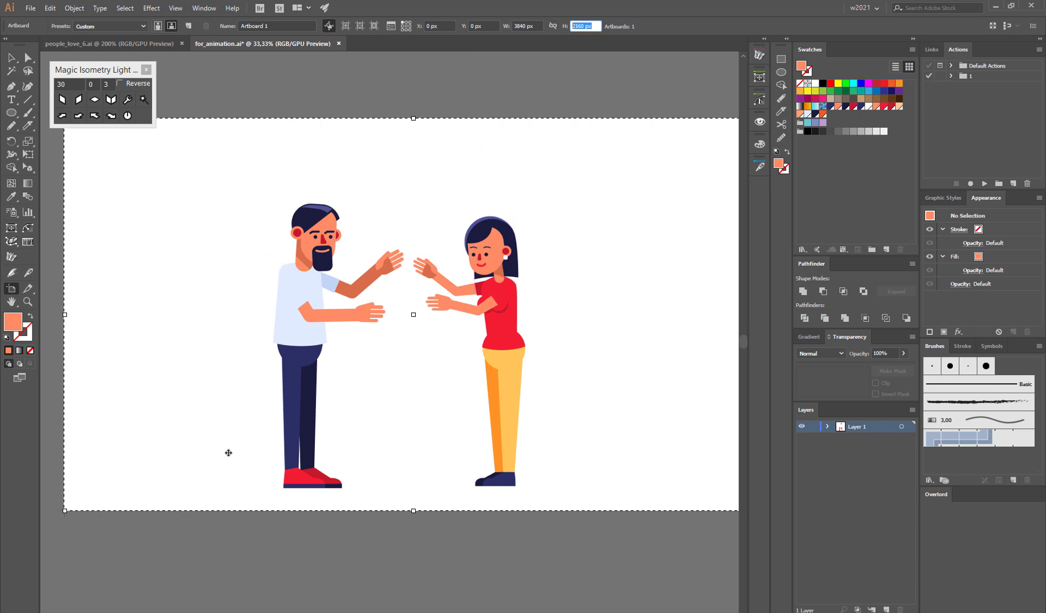
pyautogui.press('Escape')
pyautogui.hotkey('ctrl', '-')
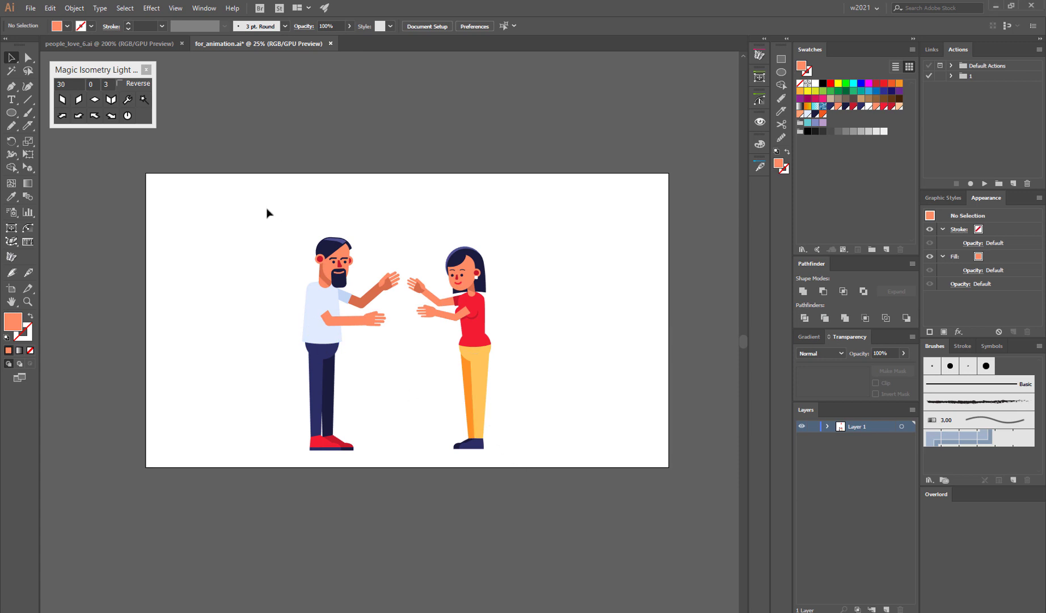
pyautogui.moveTo(244, 200); pyautogui.dragTo(536, 469)
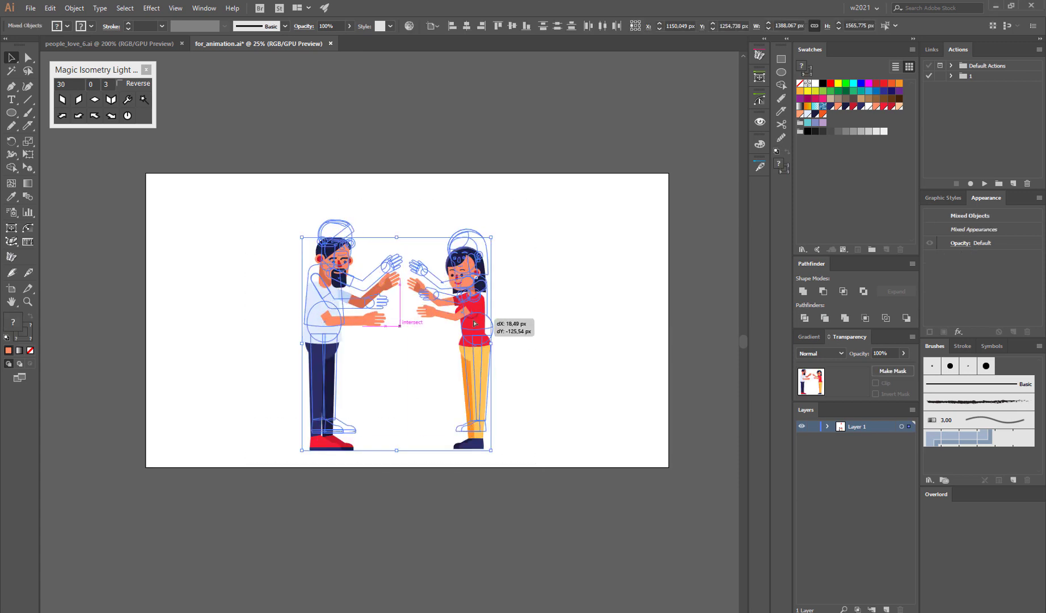
# Pull the woman's torso, arm and both hands apart, undoing a stray face move
pyautogui.hotkey('ctrl', '+')
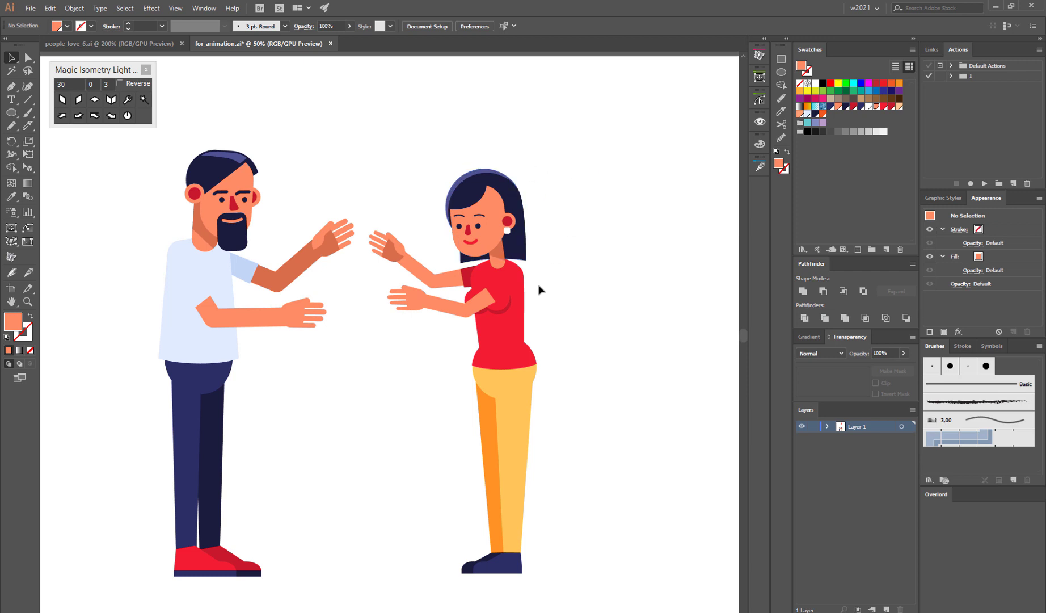
pyautogui.moveTo(506, 326); pyautogui.dragTo(585, 300)
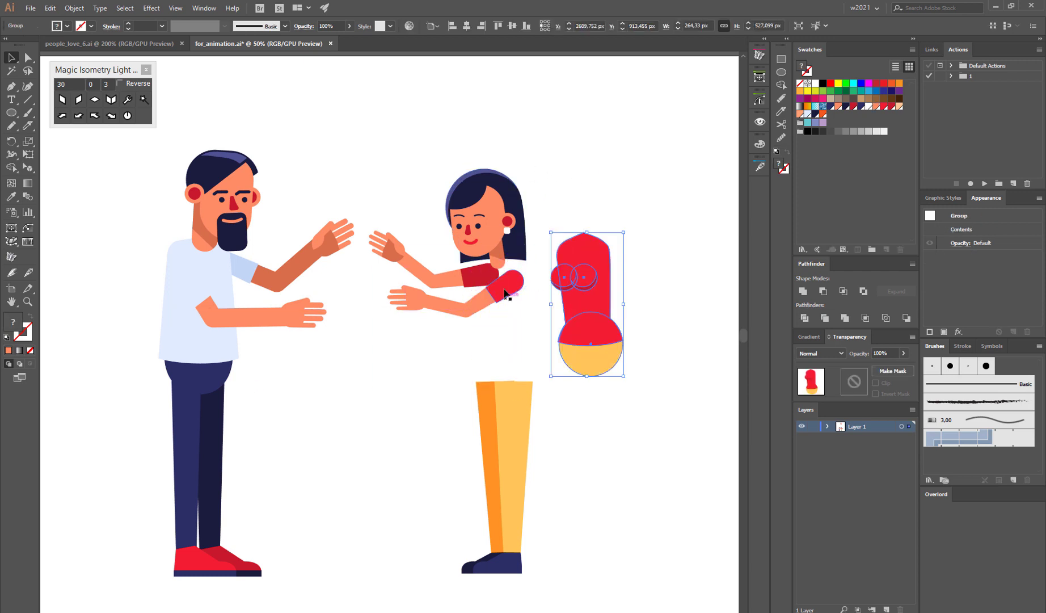
pyautogui.moveTo(511, 294)
pyautogui.mouseDown()
pyautogui.moveTo(487, 345)
pyautogui.moveTo(519, 307)
pyautogui.mouseUp()
pyautogui.moveTo(400, 262); pyautogui.dragTo(391, 232)
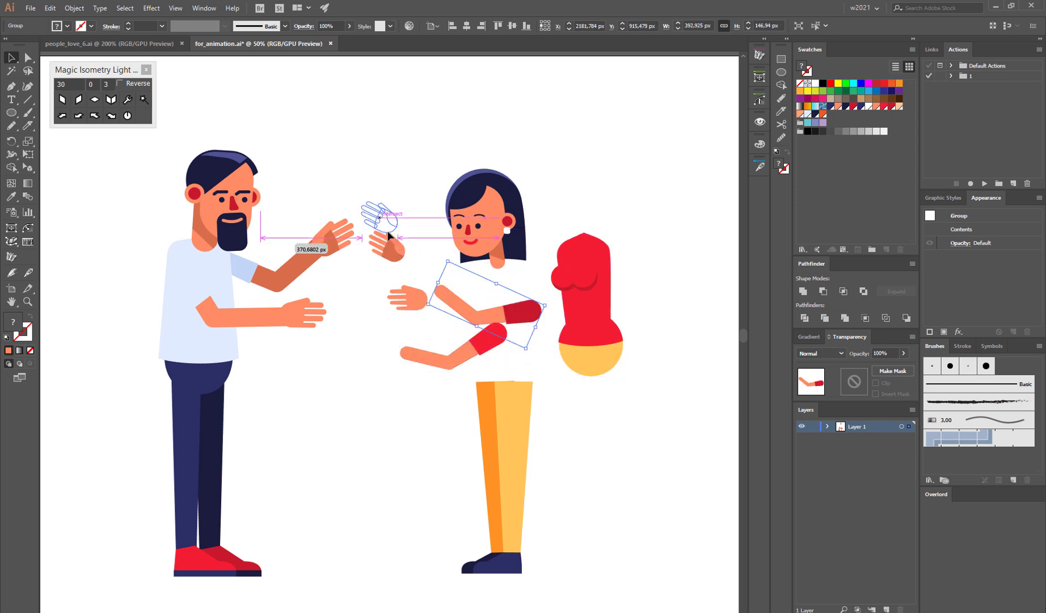
pyautogui.moveTo(408, 298); pyautogui.dragTo(361, 296)
pyautogui.moveTo(452, 214); pyautogui.dragTo(535, 177)
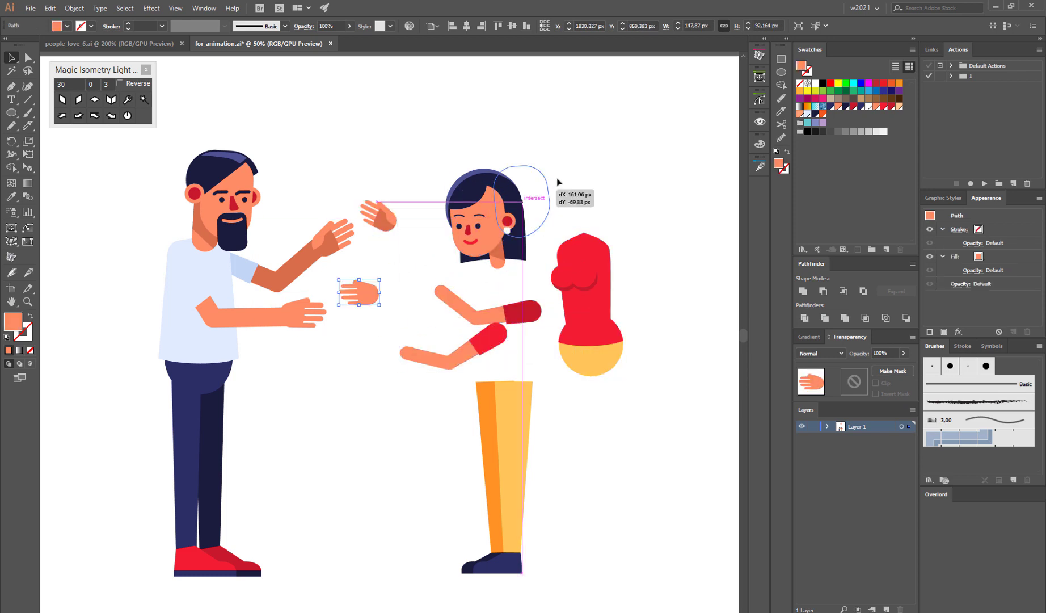
pyautogui.hotkey('ctrl', 'z')
# Select the mouth and nose, and try lifting the bangs, undoing both moves
pyautogui.click(535, 227)
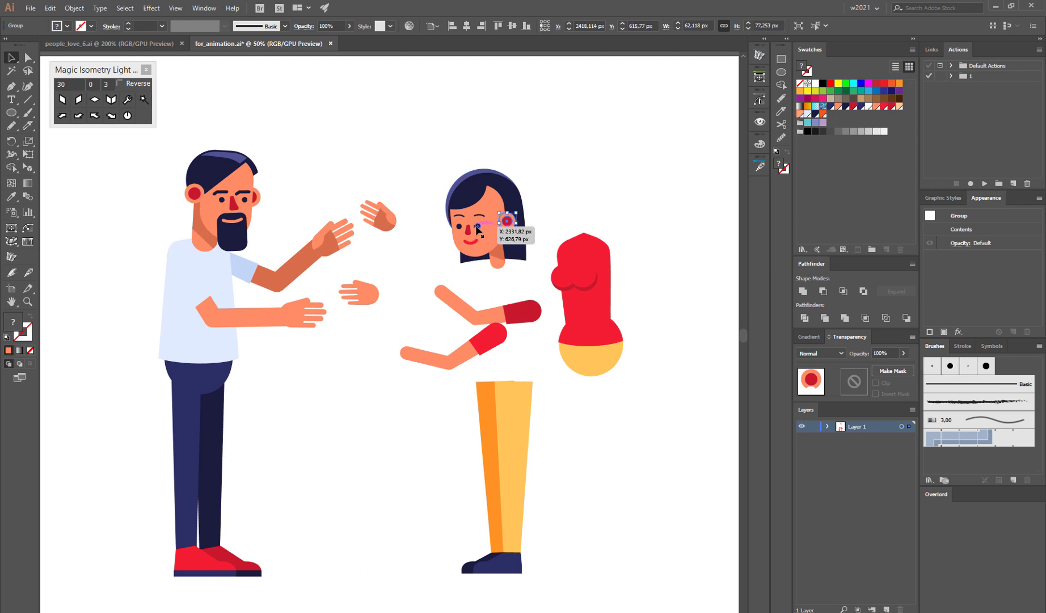
pyautogui.hotkey('ctrl', '+')
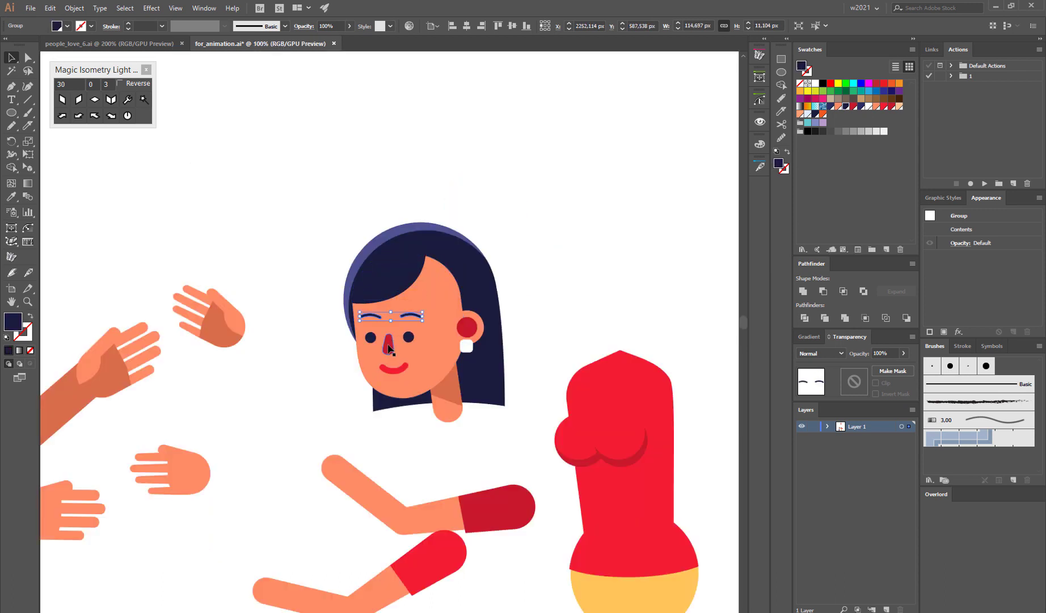
pyautogui.click(365, 361)
pyautogui.moveTo(423, 244); pyautogui.dragTo(380, 182)
pyautogui.hotkey('ctrl', 'z')
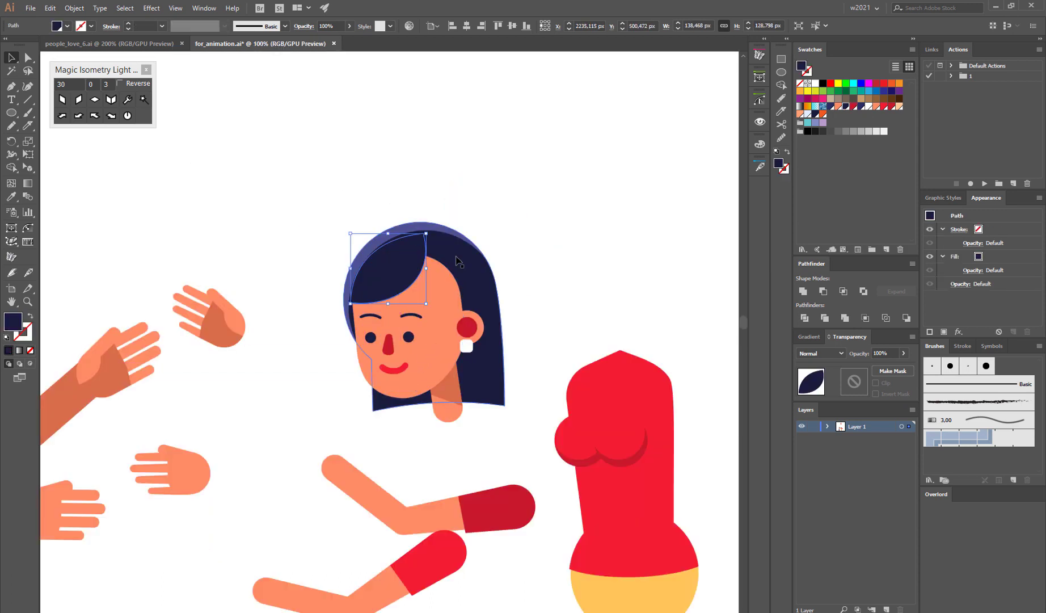
pyautogui.moveTo(464, 272); pyautogui.dragTo(469, 227)
pyautogui.hotkey('ctrl', 'z')
# Separate the light leg, orange leg and shoes from each other, then zoom back out
pyautogui.scroll(-8, 460, 465)
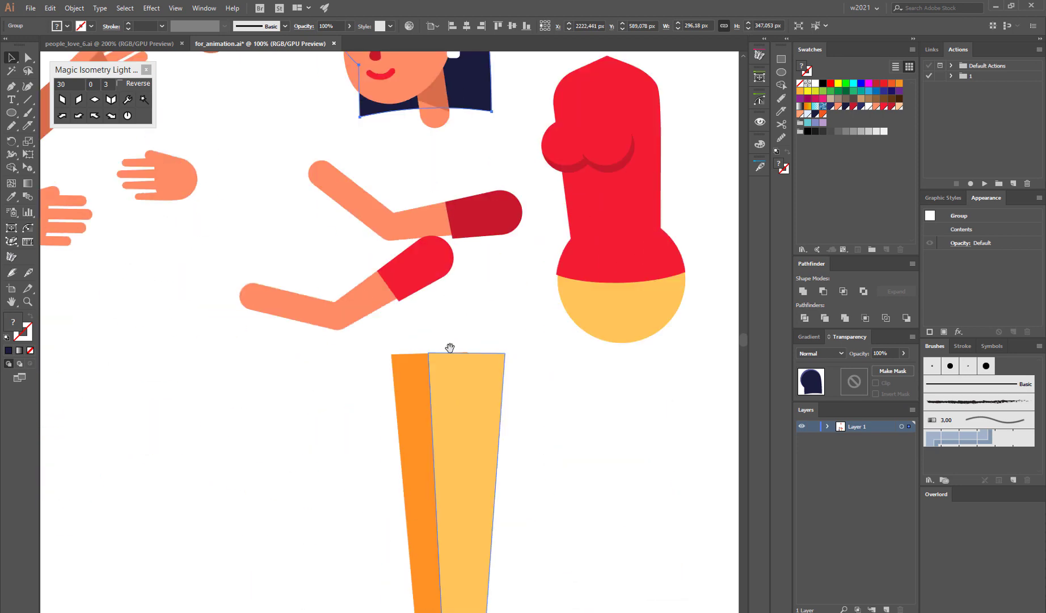
pyautogui.click(462, 315)
pyautogui.moveTo(462, 318); pyautogui.dragTo(564, 337)
pyautogui.moveTo(392, 317); pyautogui.dragTo(315, 290)
pyautogui.moveTo(431, 556)
pyautogui.mouseDown()
pyautogui.moveTo(489, 593)
pyautogui.moveTo(356, 584)
pyautogui.mouseUp()
pyautogui.hotkey('ctrl', '-')
pyautogui.hotkey('ctrl', '-')
pyautogui.hotkey('ctrl', '-')
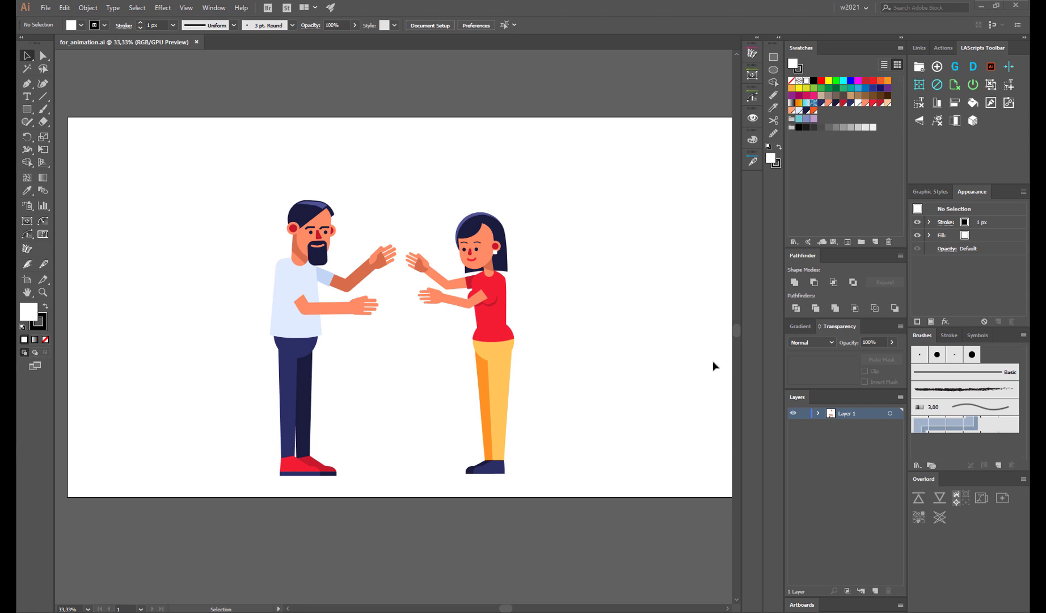
pyautogui.click(220, 8)
pyautogui.moveTo(258, 73)
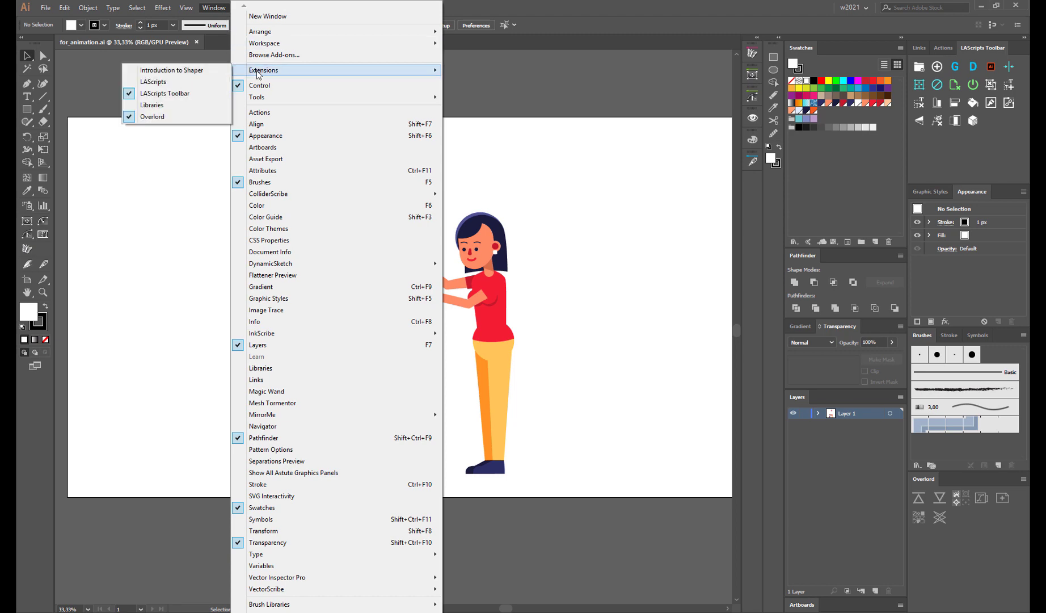
pyautogui.click(101, 64)
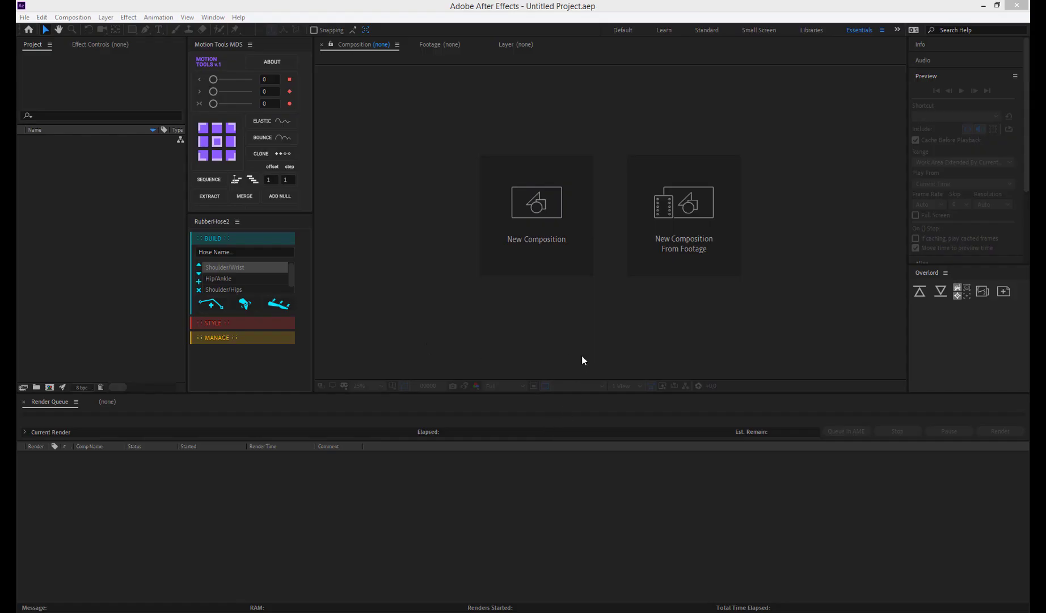
# Create Comp 1 from the 4k animation preset (3840×2160) and turn off the transparency grid
pyautogui.click(927, 273)
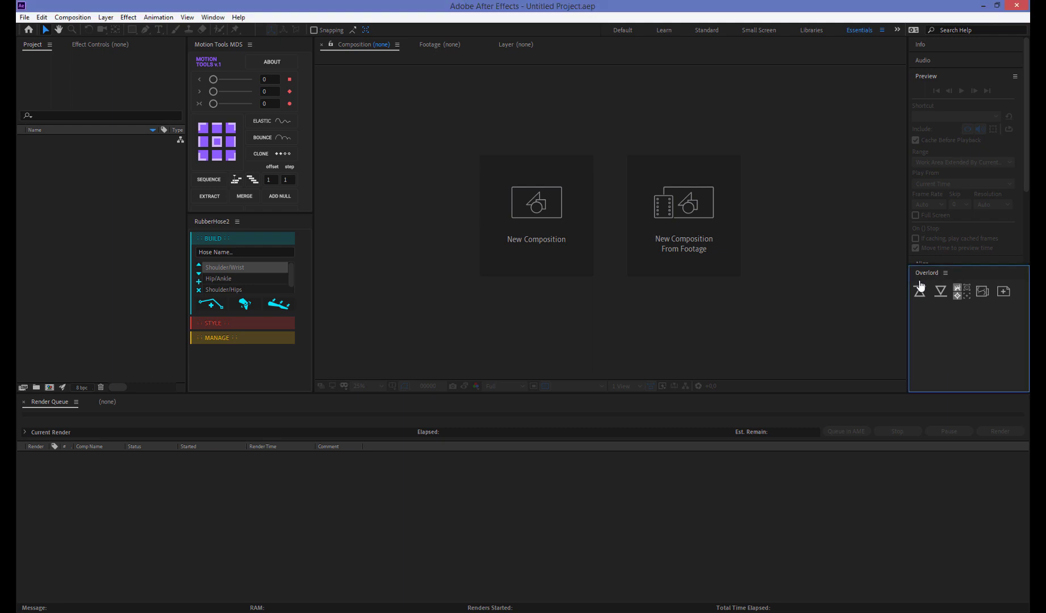
pyautogui.click(80, 18)
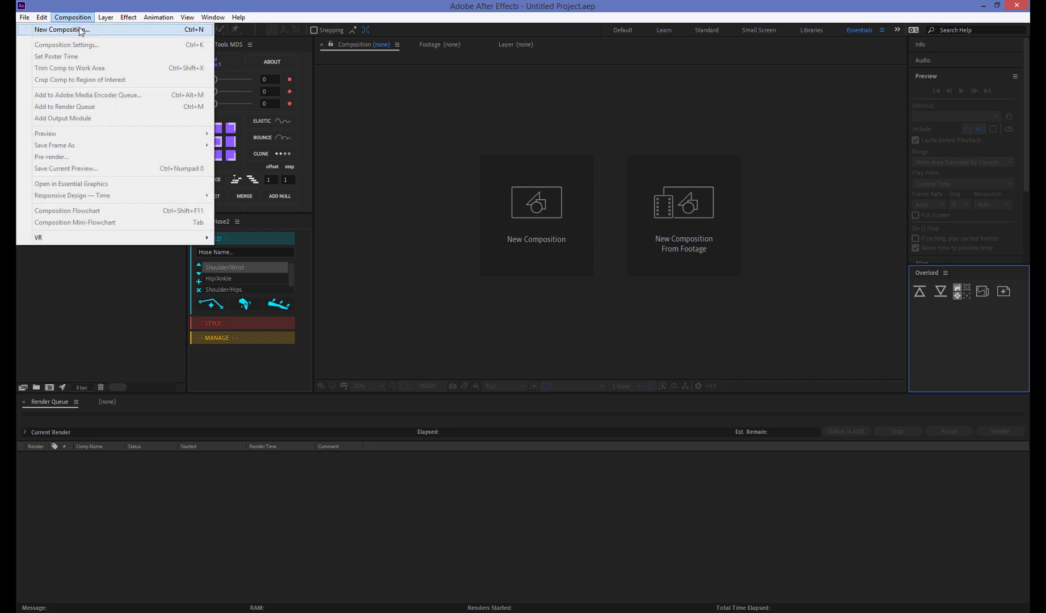
pyautogui.click(80, 29)
pyautogui.click(724, 325)
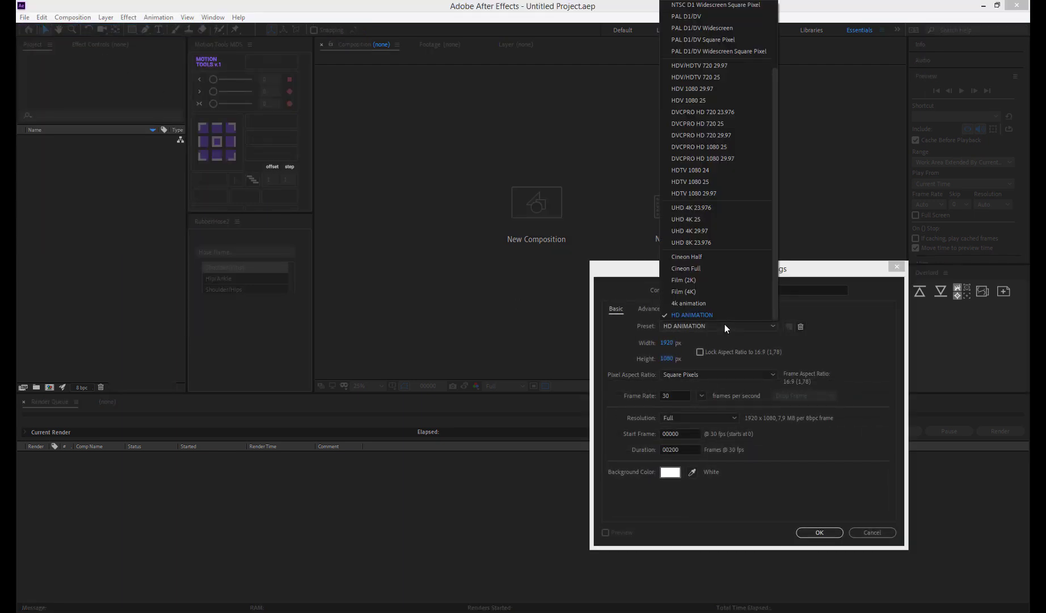
pyautogui.click(724, 308)
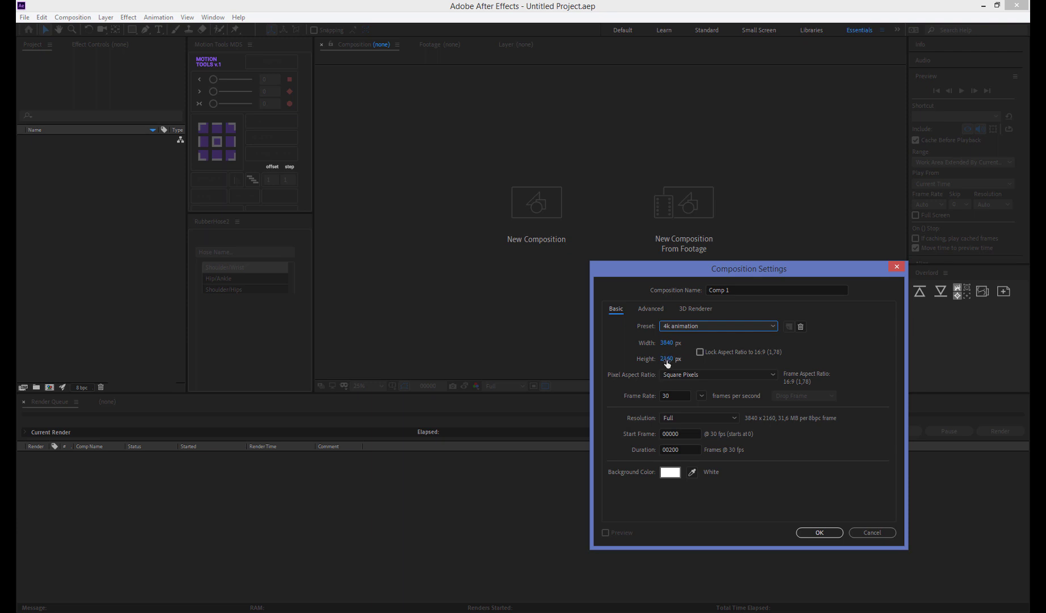
pyautogui.click(819, 532)
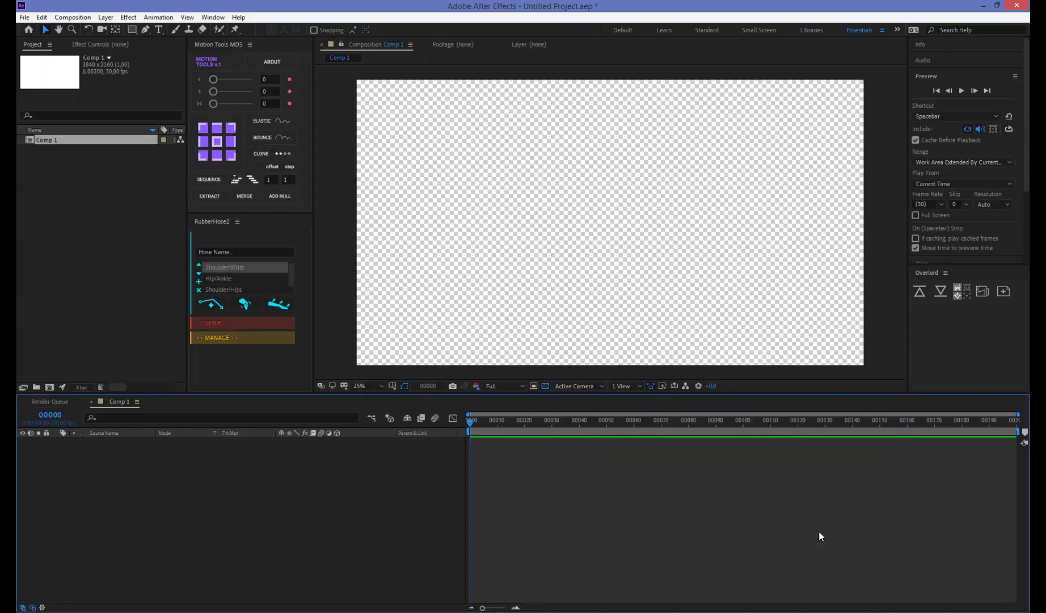
pyautogui.click(545, 386)
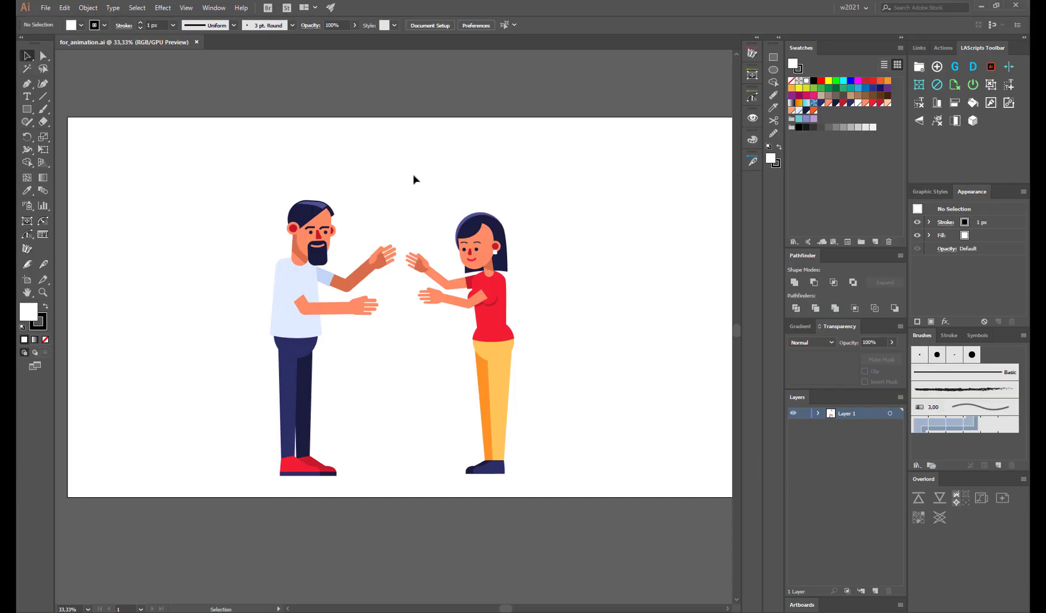
# Marquee-select the woman and send her to After Effects with Overlord's Split shapes to layers
pyautogui.moveTo(411, 159); pyautogui.dragTo(574, 495)
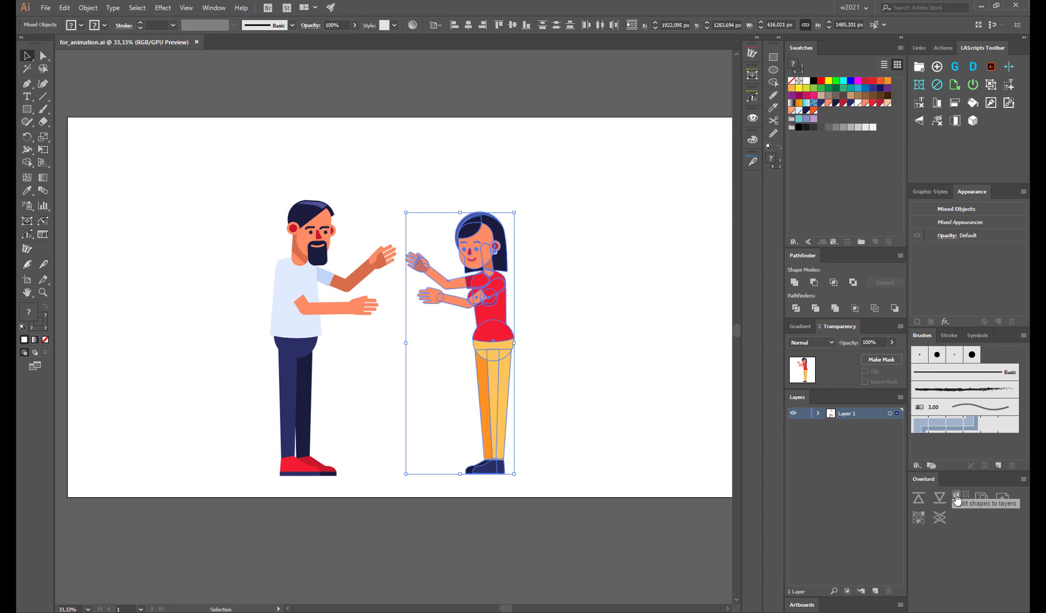
pyautogui.click(957, 499)
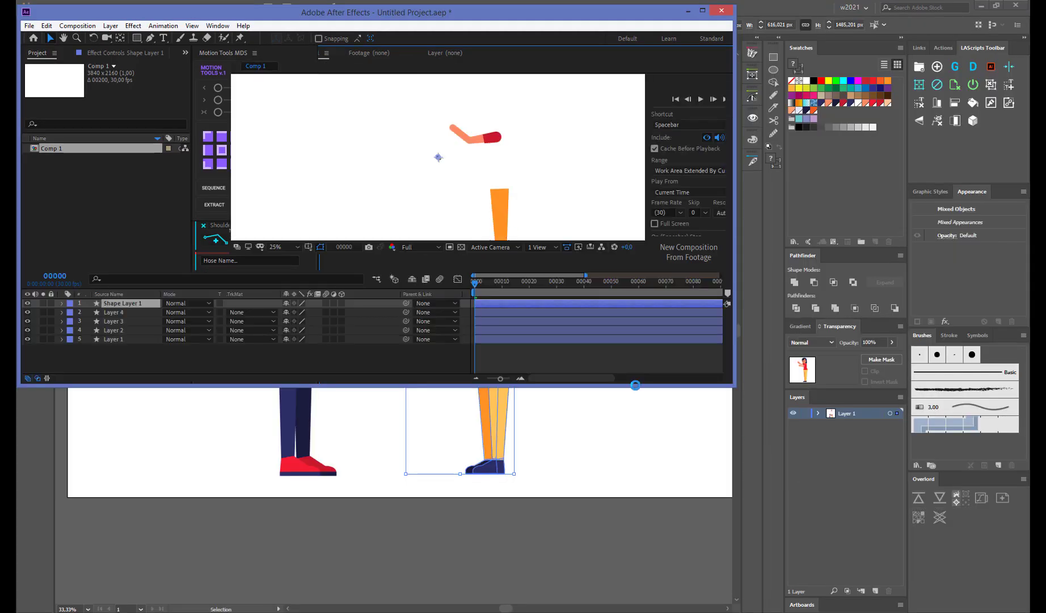
# Maximize After Effects and check Layers 18, 17, 16 and 14 to identify their body parts
pyautogui.click(702, 10)
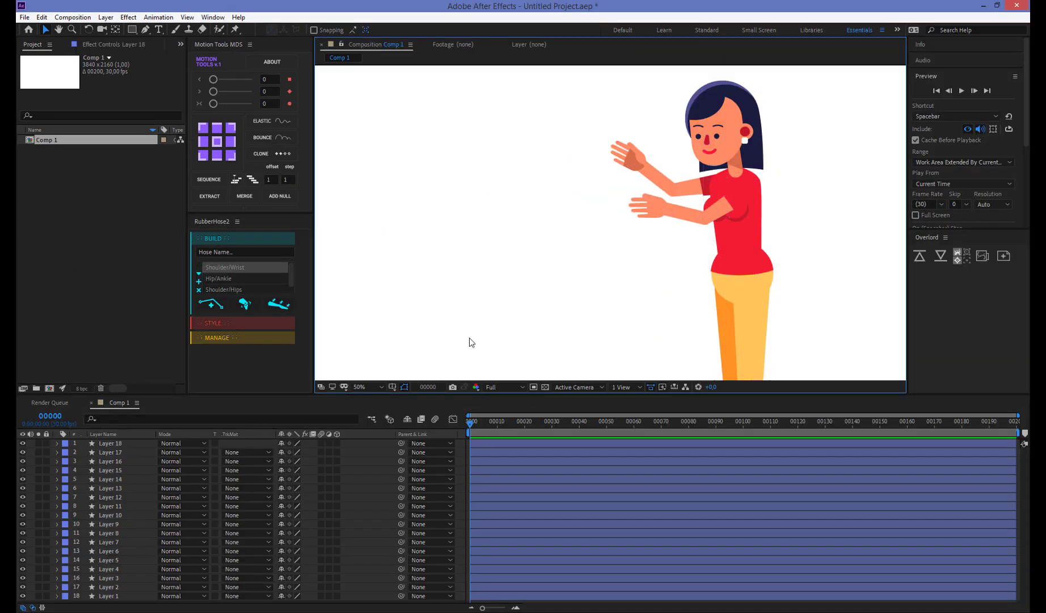
pyautogui.click(107, 443)
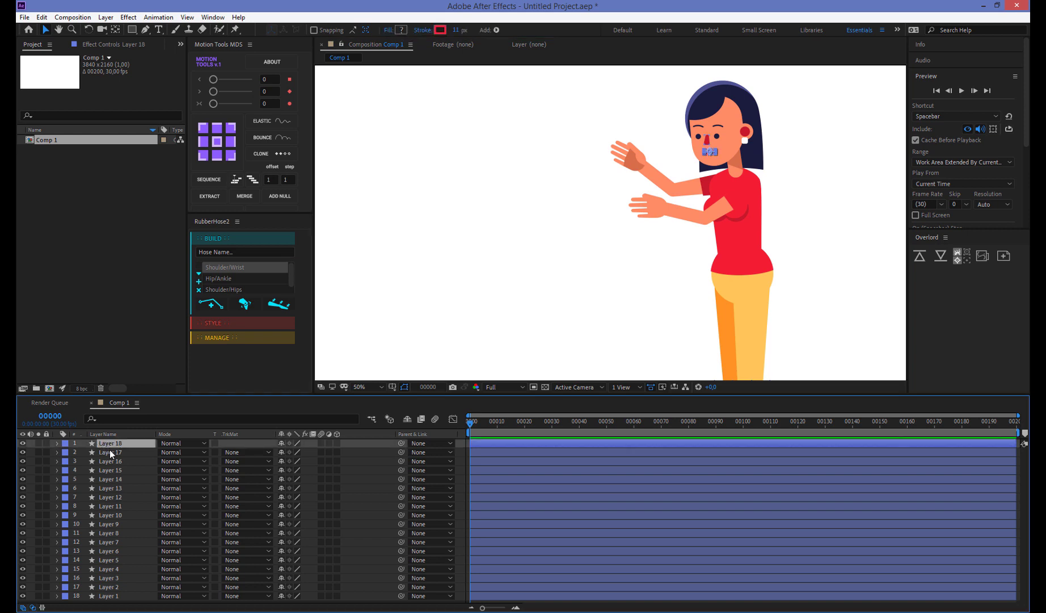
pyautogui.click(101, 452)
pyautogui.click(105, 461)
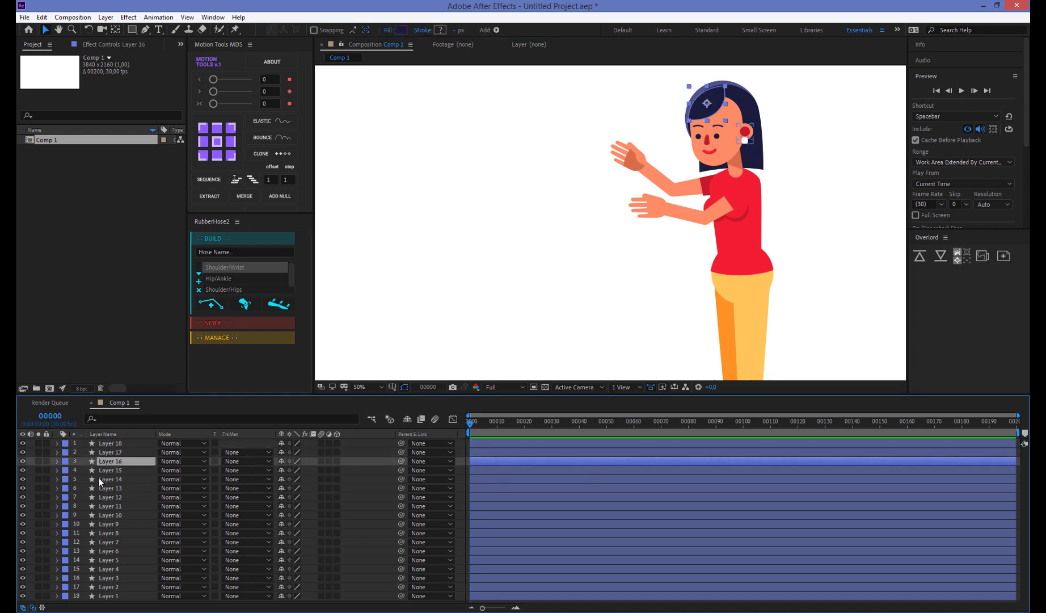
pyautogui.click(98, 478)
pyautogui.click(112, 444)
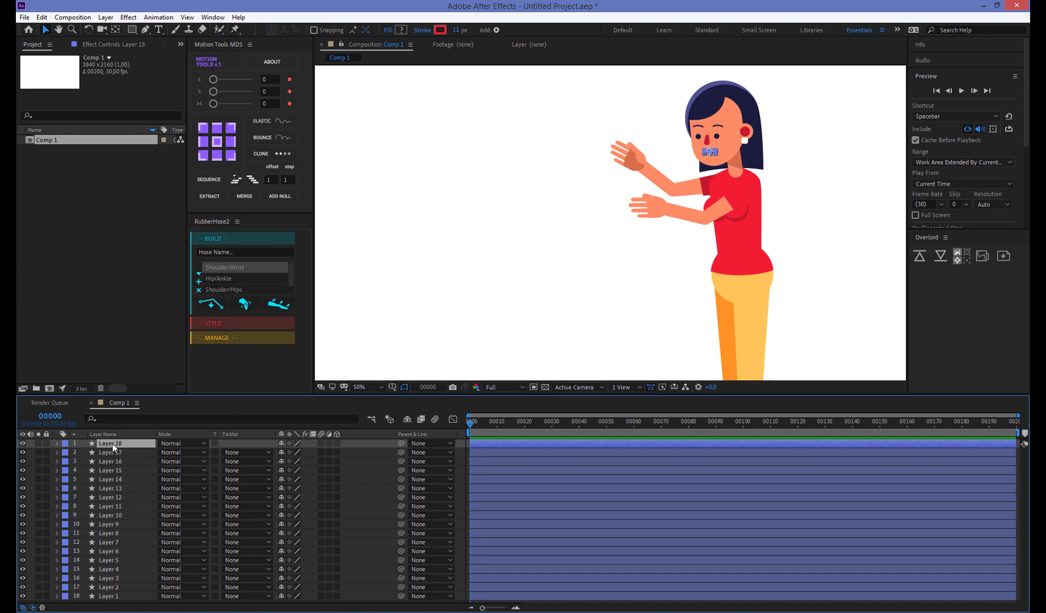
# Rename Layer 18 to 'mouth' and pick Layer 6, the torso piece, for renaming
pyautogui.press('Return')
pyautogui.write('mouth')
pyautogui.click(506, 327)
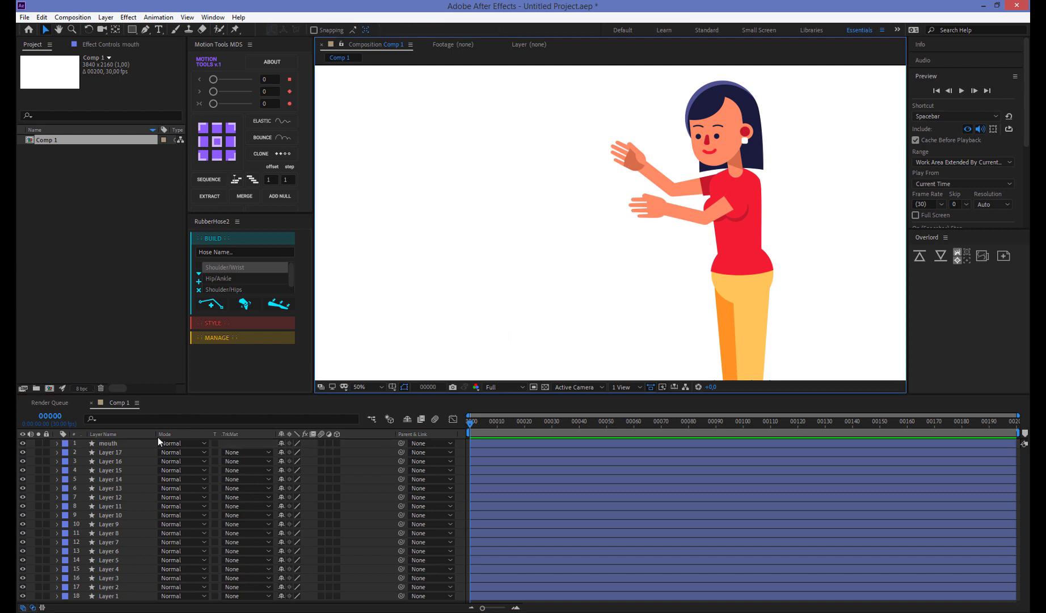
pyautogui.click(716, 270)
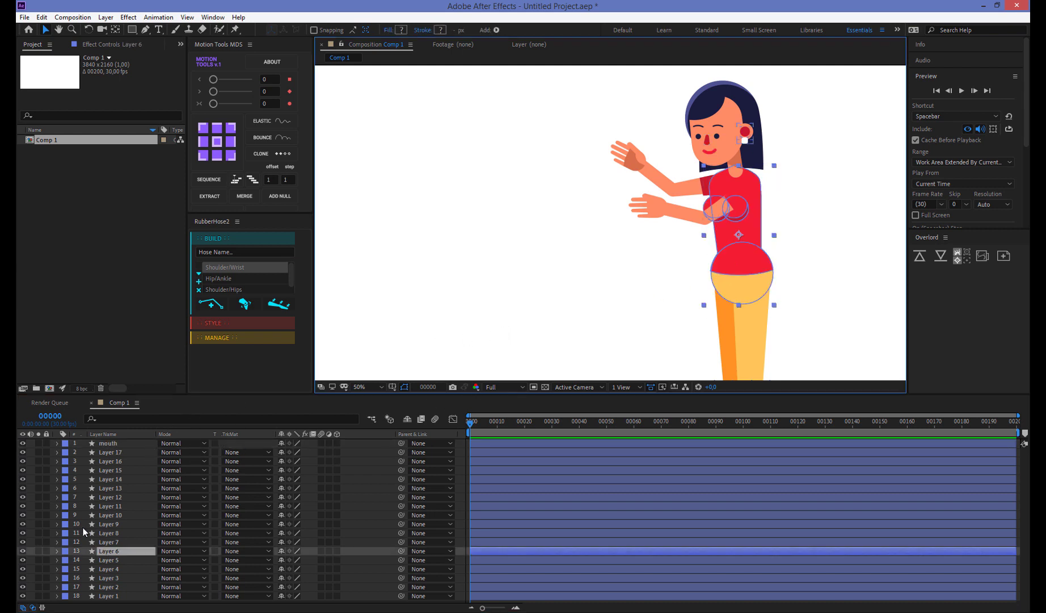
pyautogui.click(110, 555)
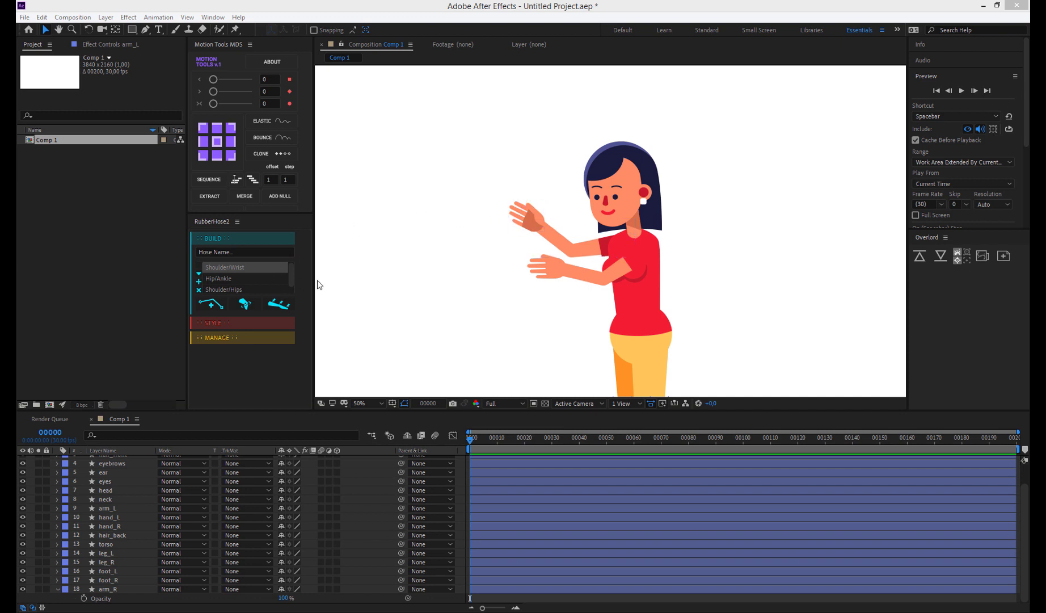
# Create a new RubberHose and locate its Hose 1::Wrist and Hose 1::Shoulder controllers
pyautogui.click(213, 224)
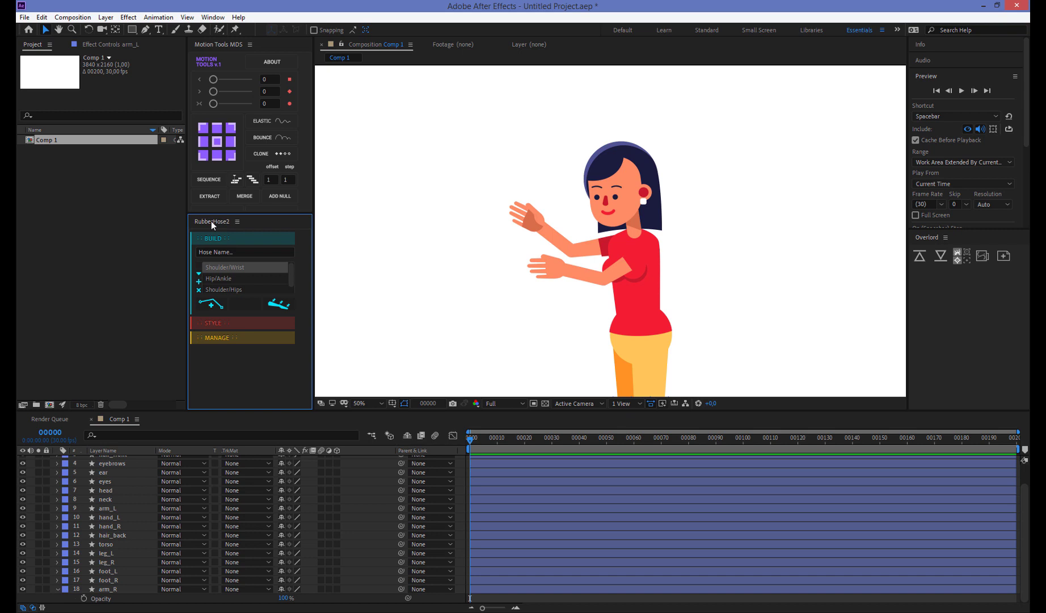
pyautogui.click(211, 305)
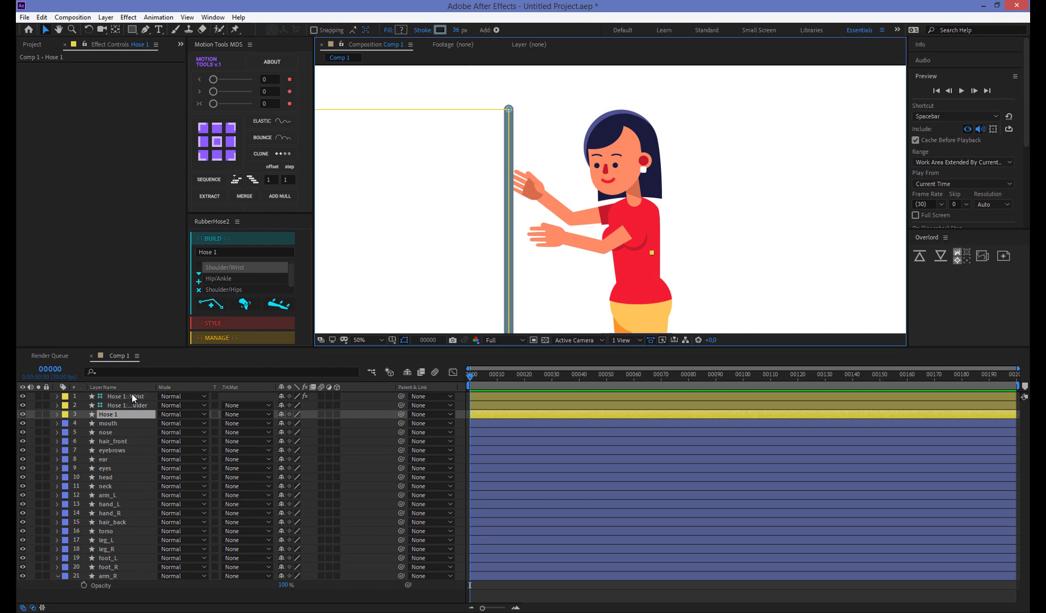
pyautogui.click(132, 395)
pyautogui.click(147, 406)
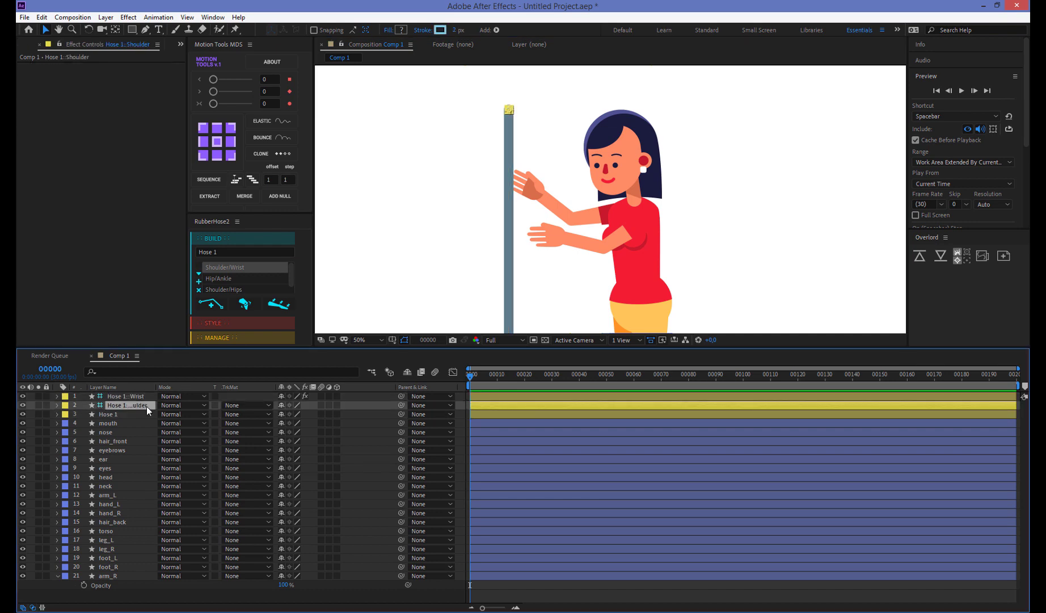
pyautogui.moveTo(158, 388); pyautogui.dragTo(202, 387)
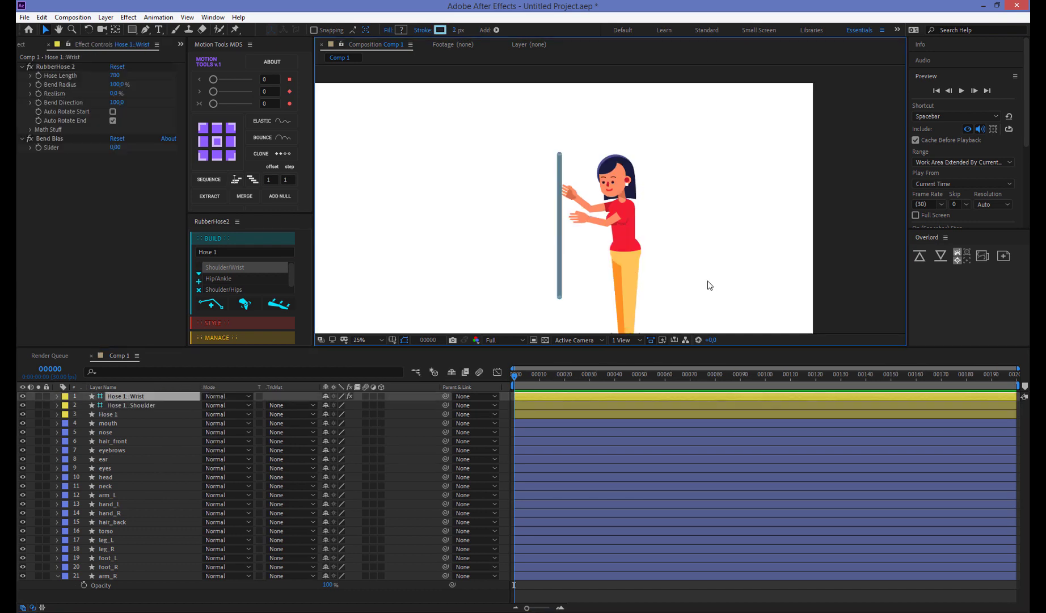
pyautogui.press('.')
pyautogui.press('.')
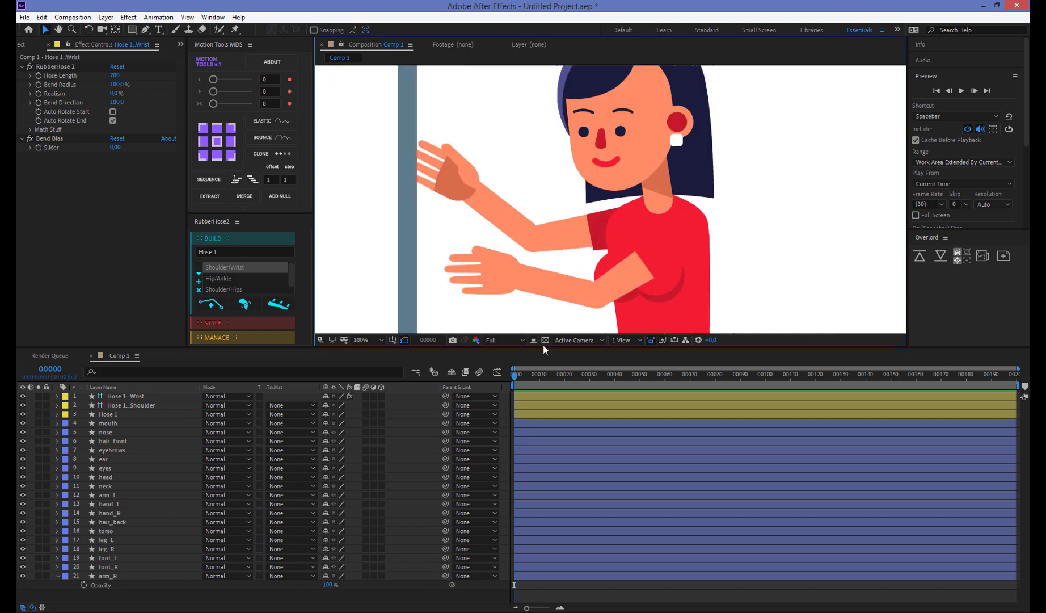
pyautogui.moveTo(542, 346); pyautogui.dragTo(533, 502)
pyautogui.press(',')
pyautogui.press(',')
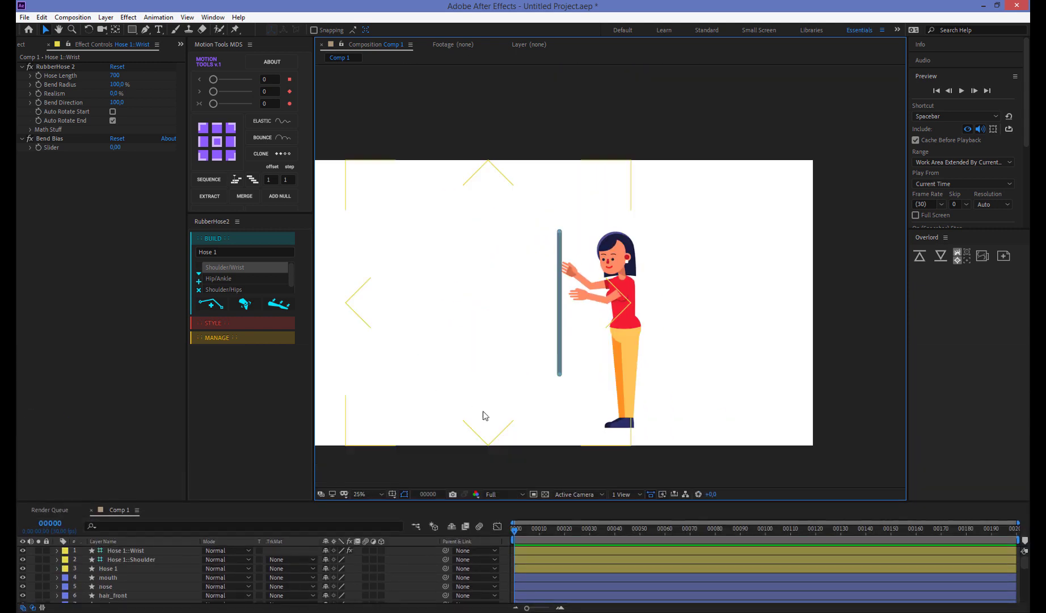
# Place the wrist controller on the lower hand and the shoulder controller on her shoulder
pyautogui.click(509, 470)
pyautogui.moveTo(508, 471); pyautogui.dragTo(567, 316)
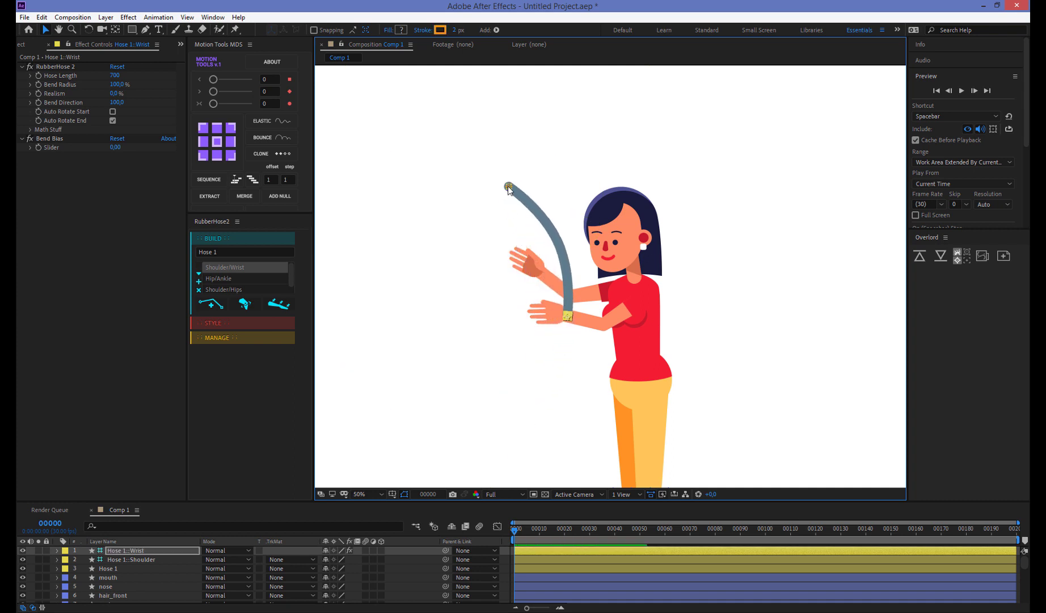
pyautogui.moveTo(508, 186); pyautogui.dragTo(645, 293)
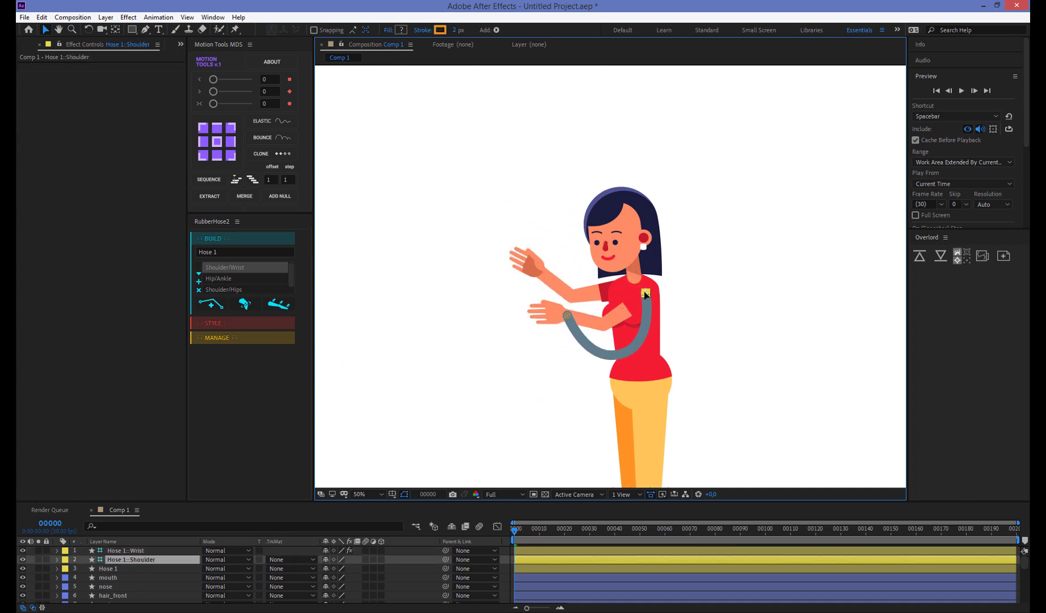
pyautogui.press('.')
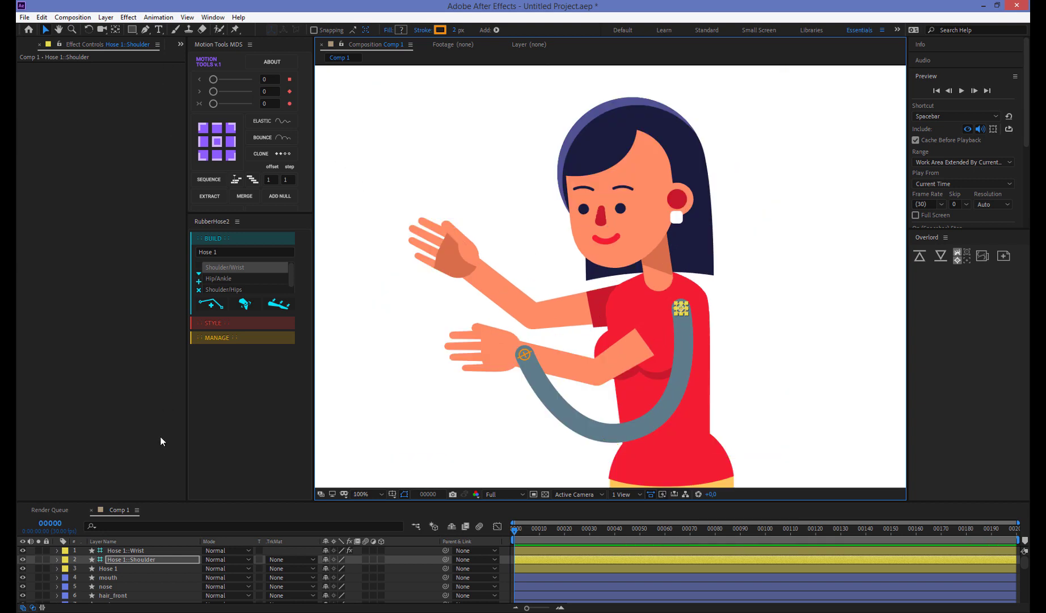
# Set Hose 1::Wrist's Bend Radius to 0 % and shorten Hose Length from 700 to 440
pyautogui.click(135, 551)
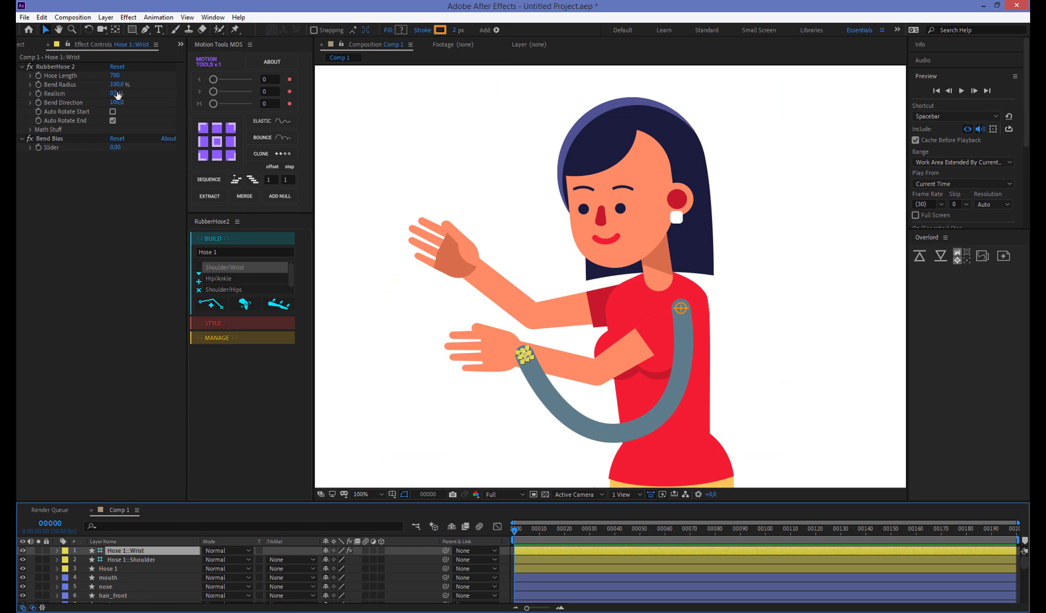
pyautogui.moveTo(115, 84); pyautogui.dragTo(69, 91)
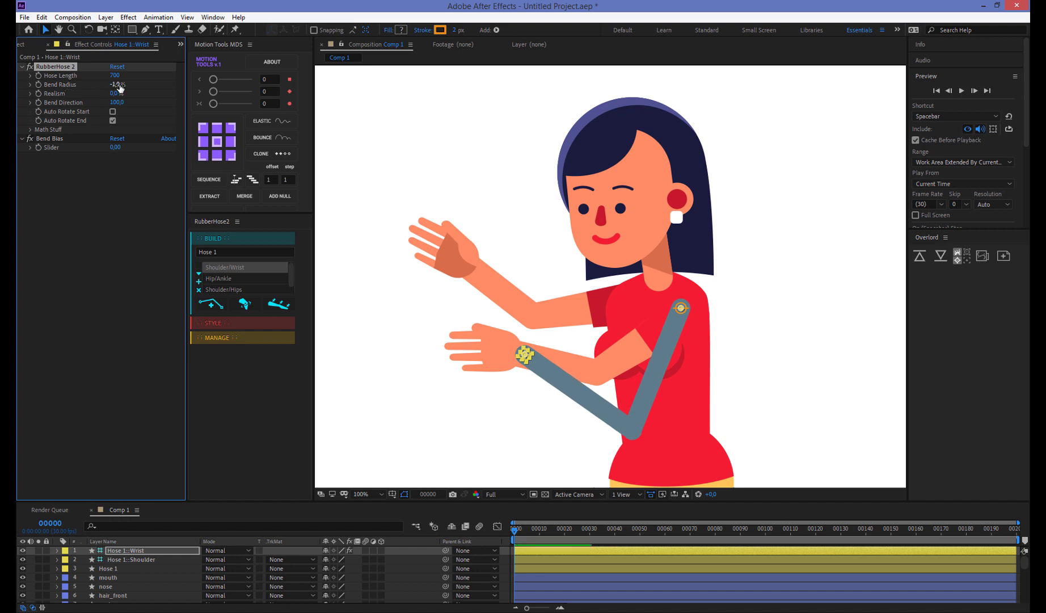
pyautogui.click(116, 84)
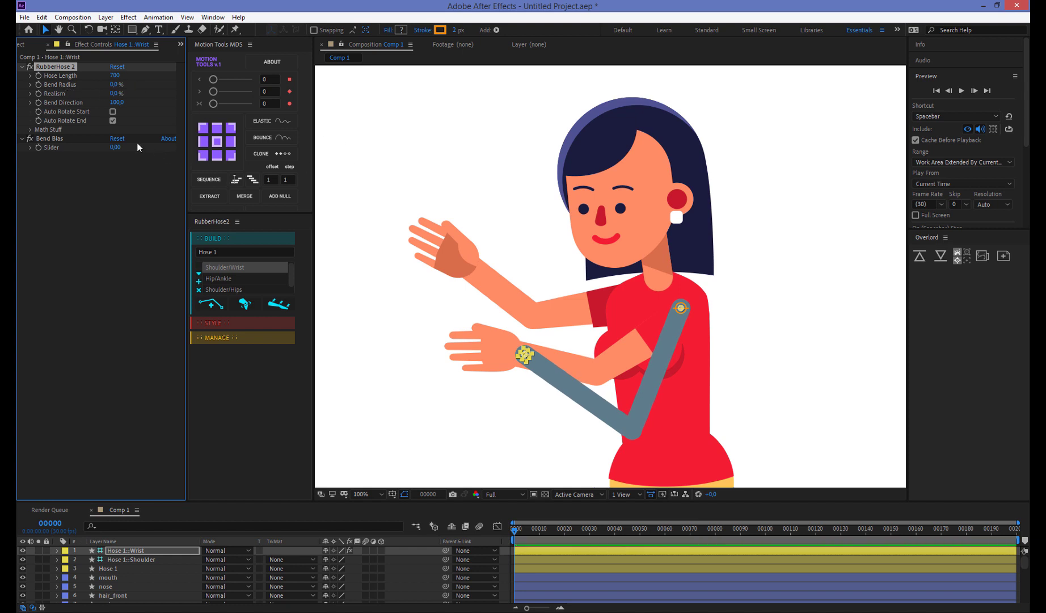
pyautogui.click(114, 75)
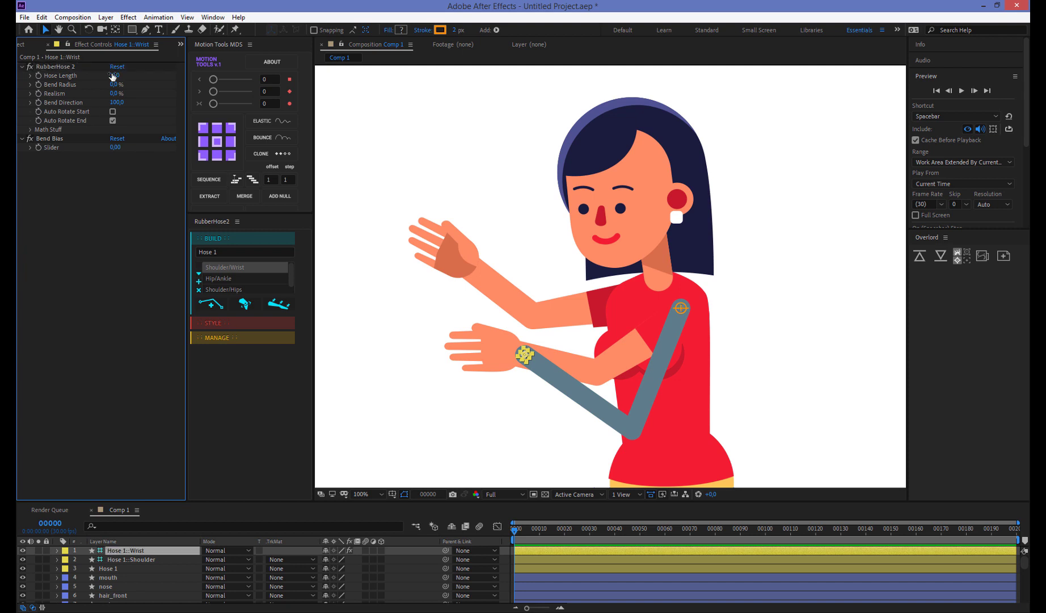
pyautogui.moveTo(113, 75); pyautogui.dragTo(99, 75)
pyautogui.click(691, 312)
pyautogui.click(559, 351)
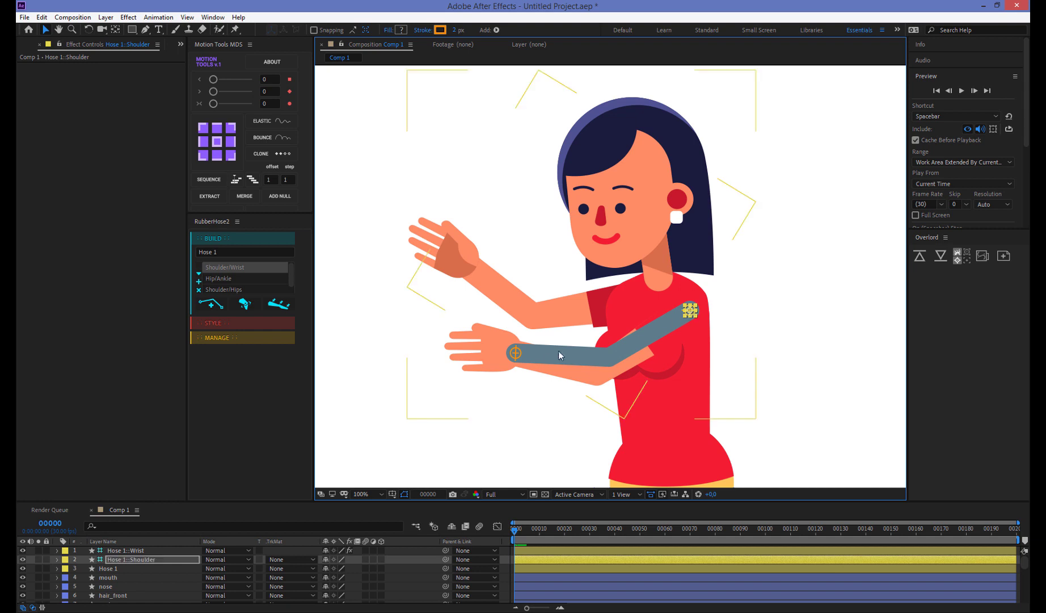
pyautogui.click(516, 353)
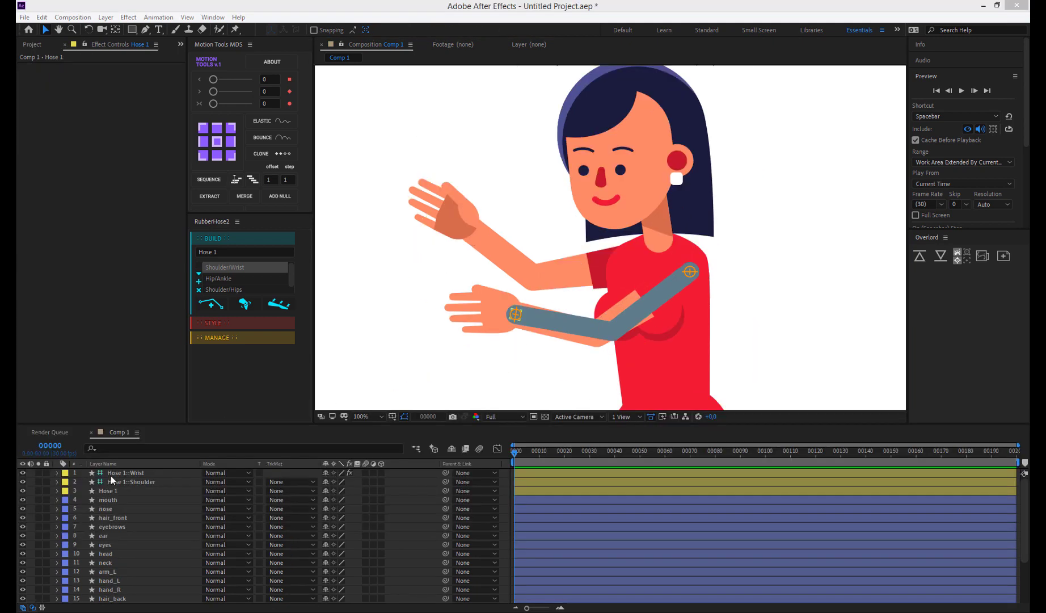
# Set Hose 1's stroke width to 47 px and its colour to the hand's skin tone FF8C66
pyautogui.click(104, 491)
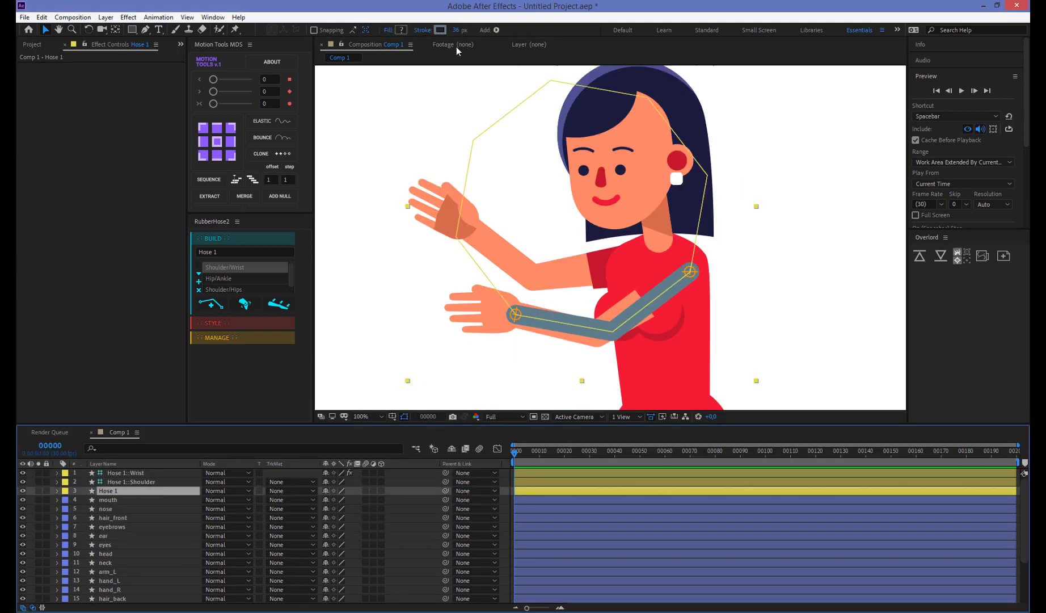
pyautogui.moveTo(459, 34); pyautogui.dragTo(486, 82)
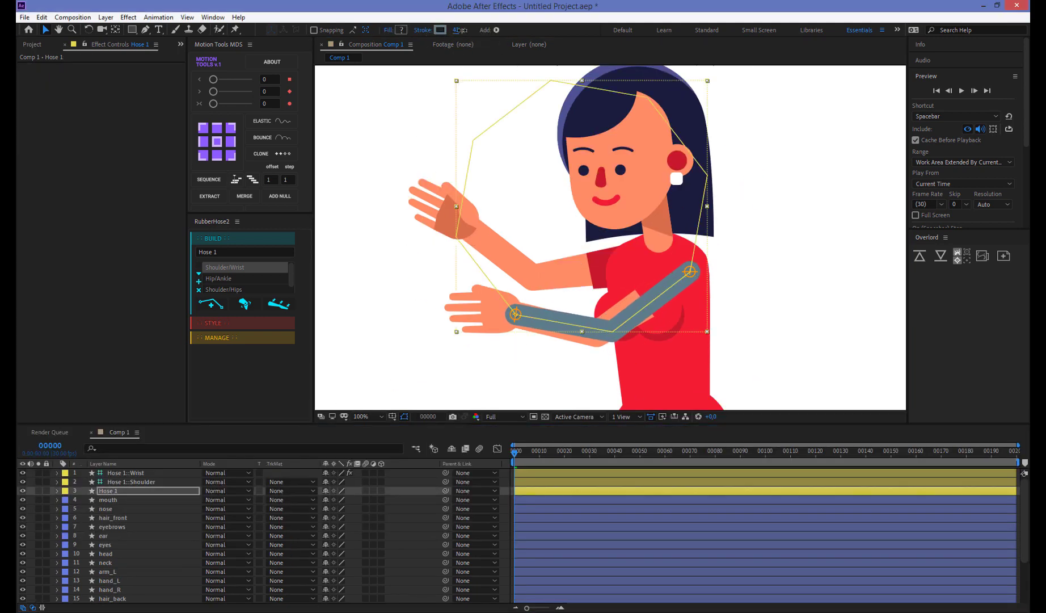
pyautogui.click(441, 31)
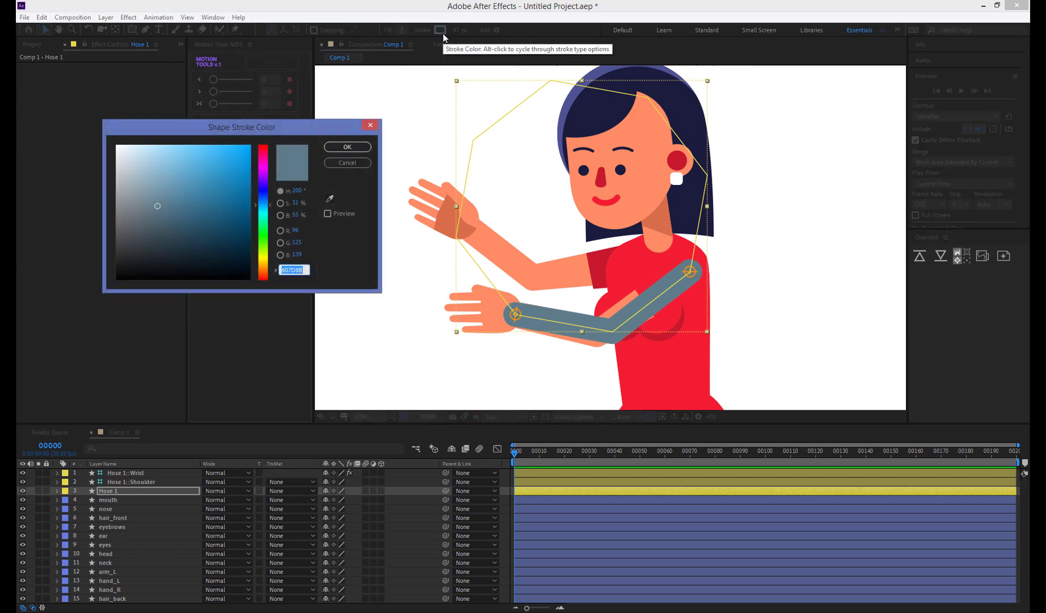
pyautogui.click(330, 198)
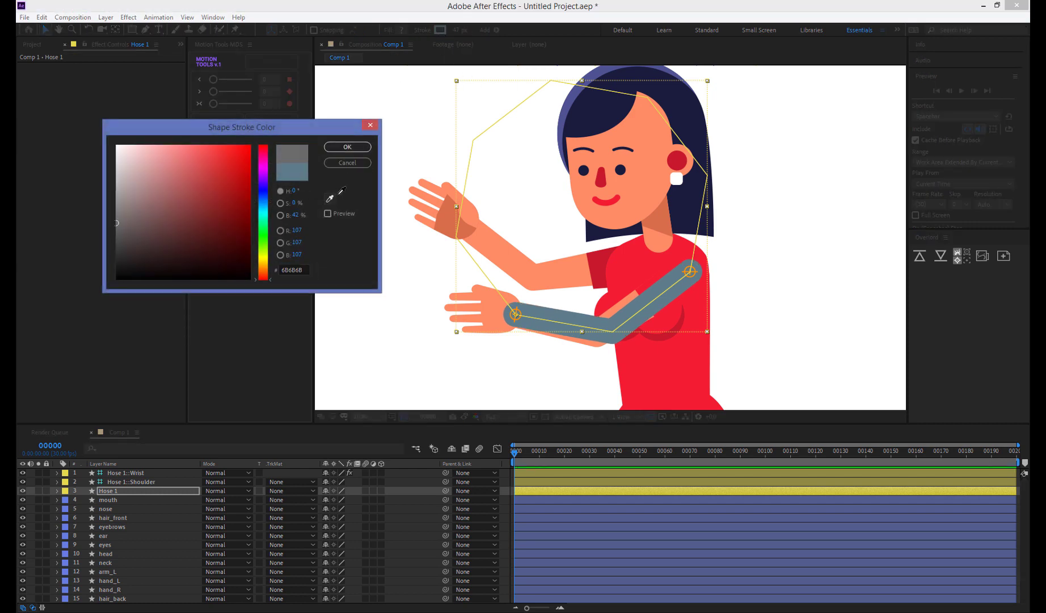
pyautogui.click(496, 304)
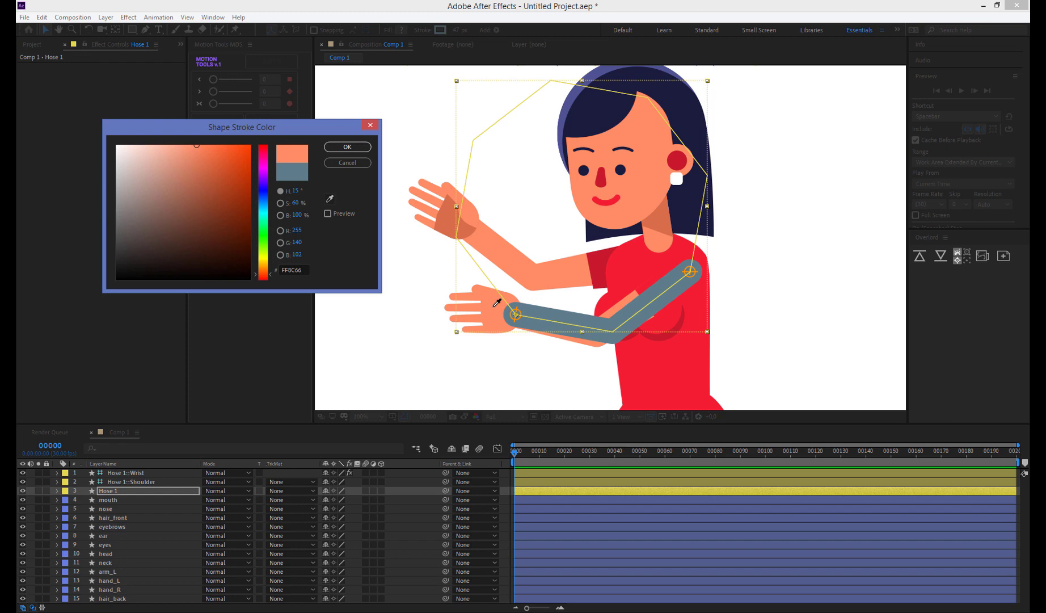
pyautogui.click(347, 147)
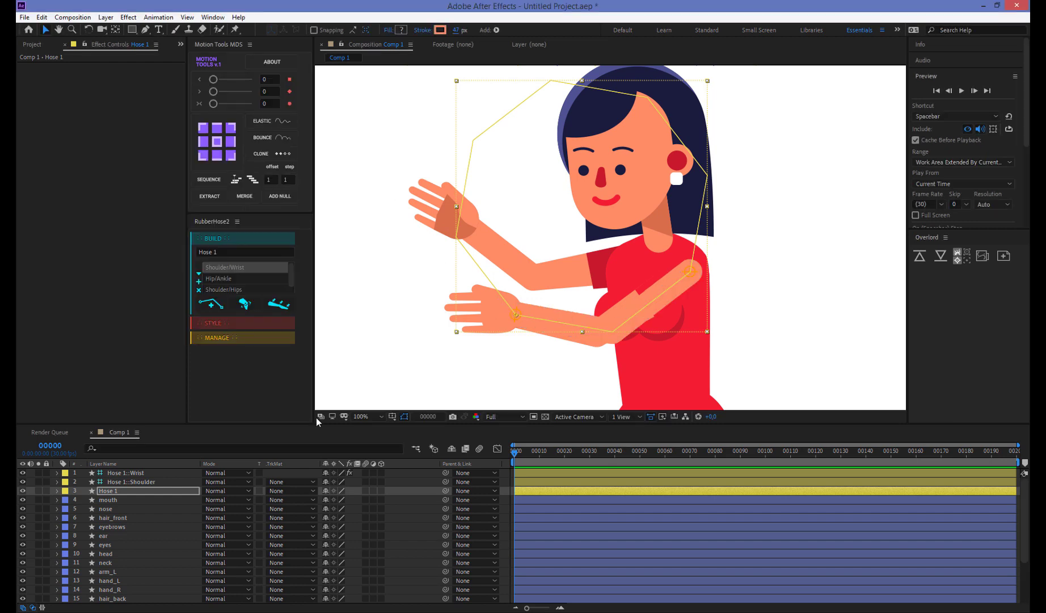
pyautogui.click(113, 573)
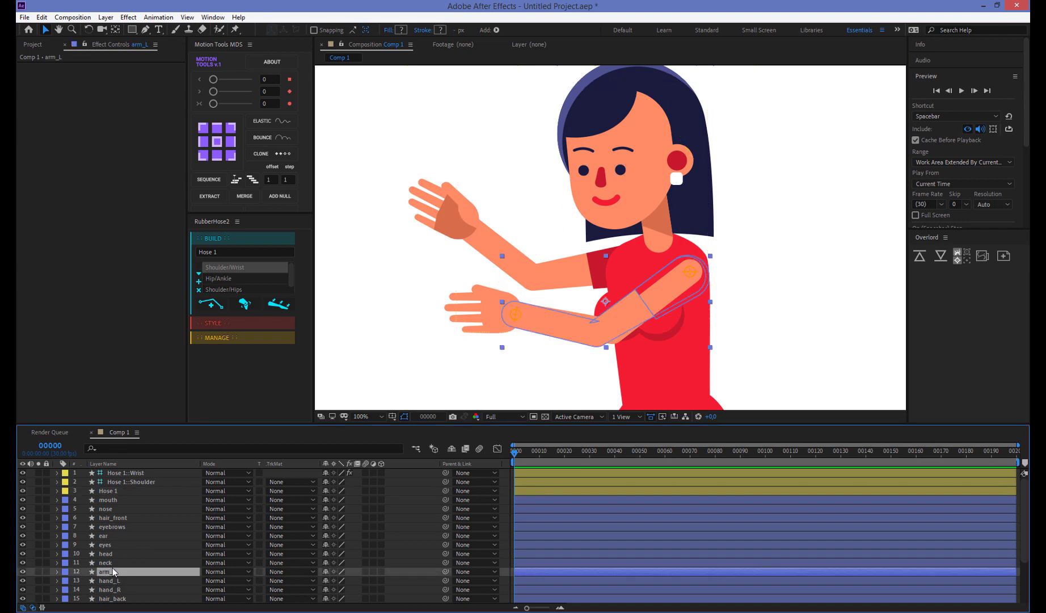
# Delete the original arm_L layer, leaving the skin-coloured hose as the arm
pyautogui.press('Delete')
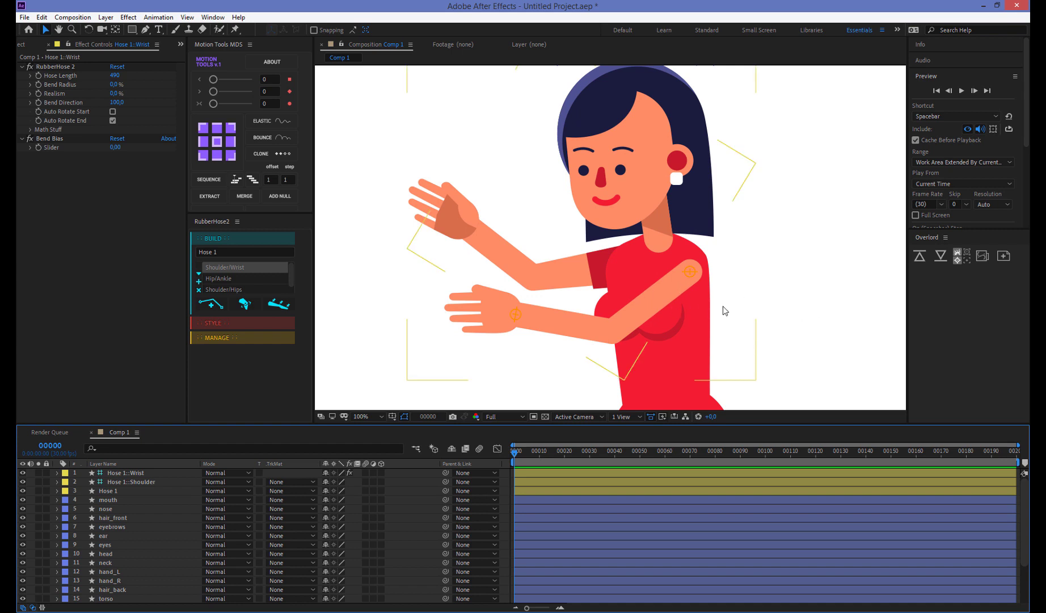
pyautogui.press('.')
pyautogui.press(',')
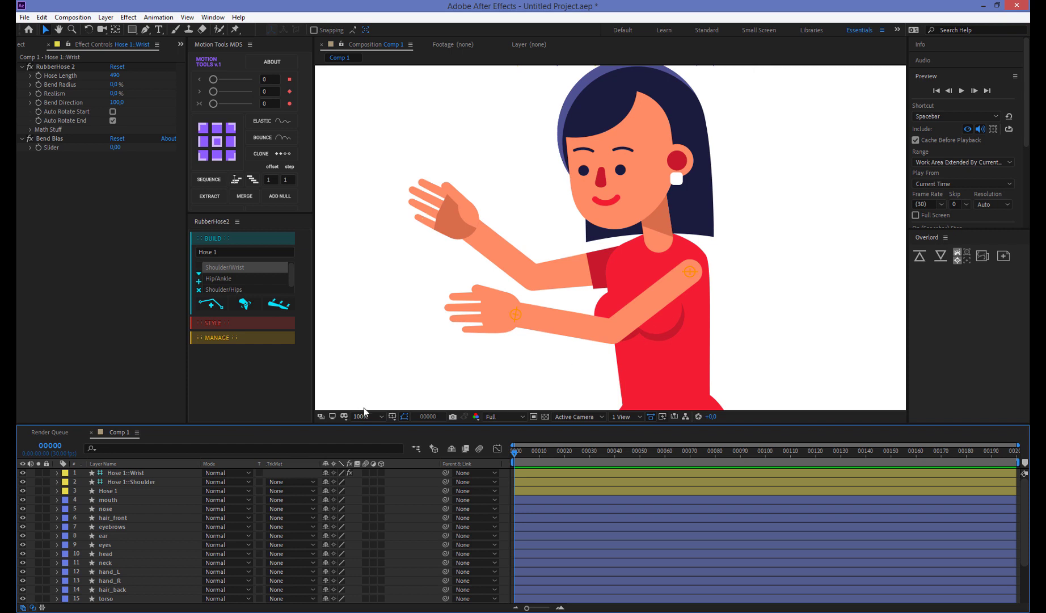
pyautogui.click(687, 272)
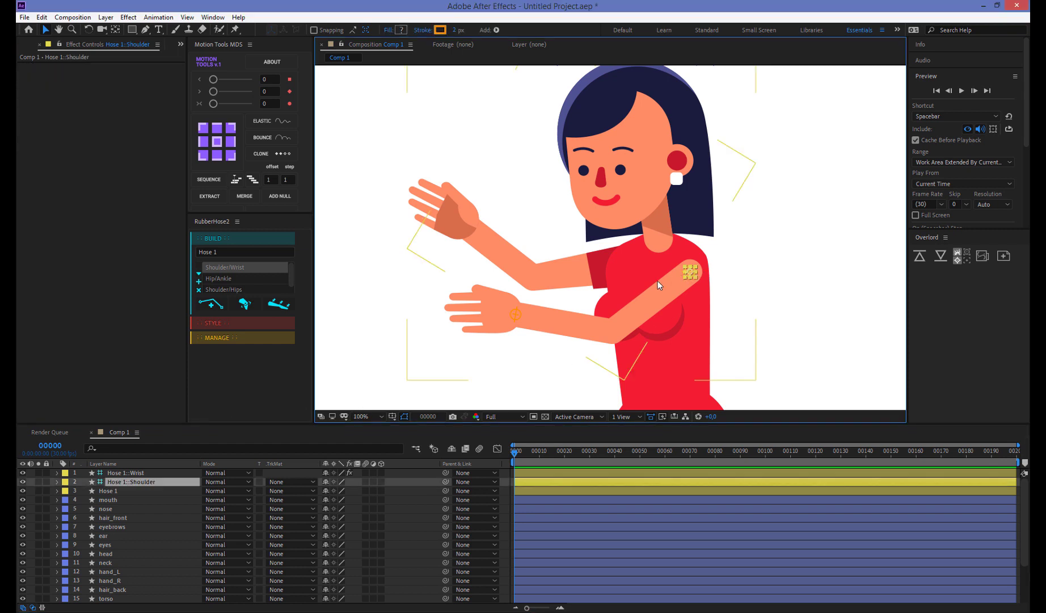
# Colour Hose 1's shoulder and wrist controllers bright green, 12FF00
pyautogui.keyDown('shift'); pyautogui.click(516, 316); pyautogui.keyUp('shift')
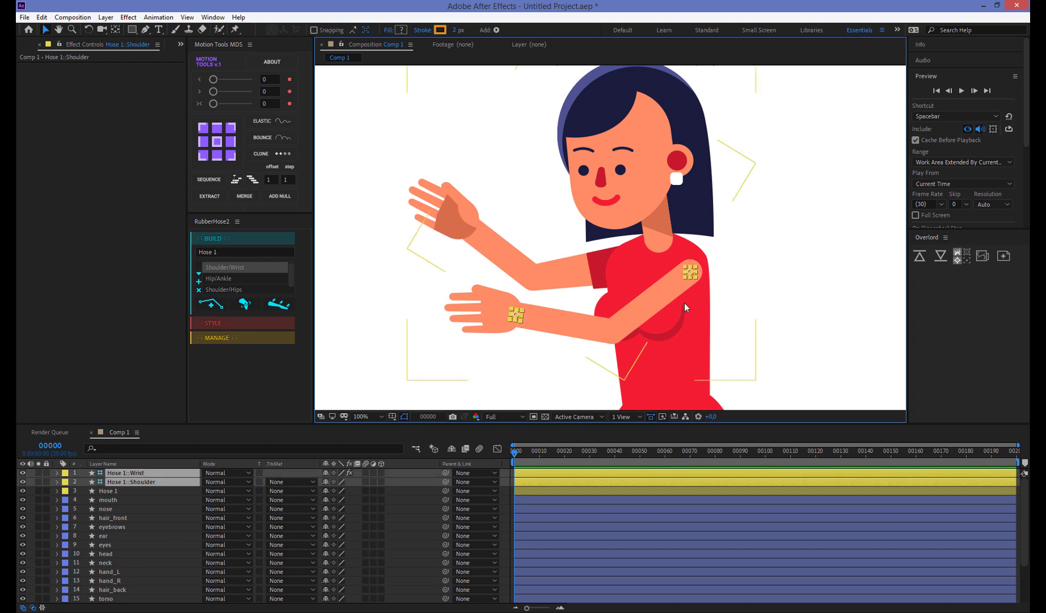
pyautogui.click(440, 31)
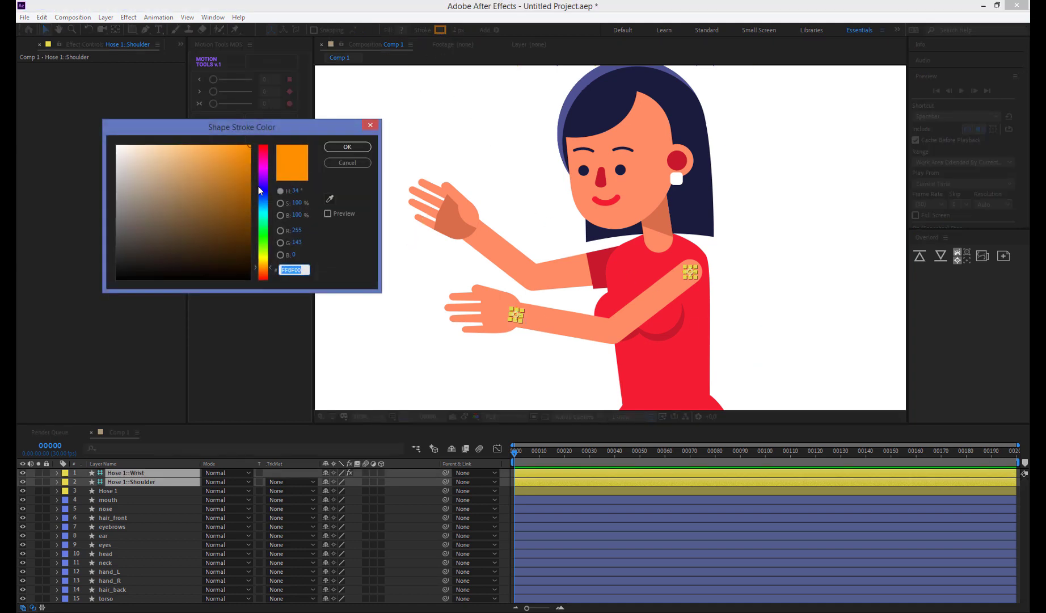
pyautogui.click(264, 236)
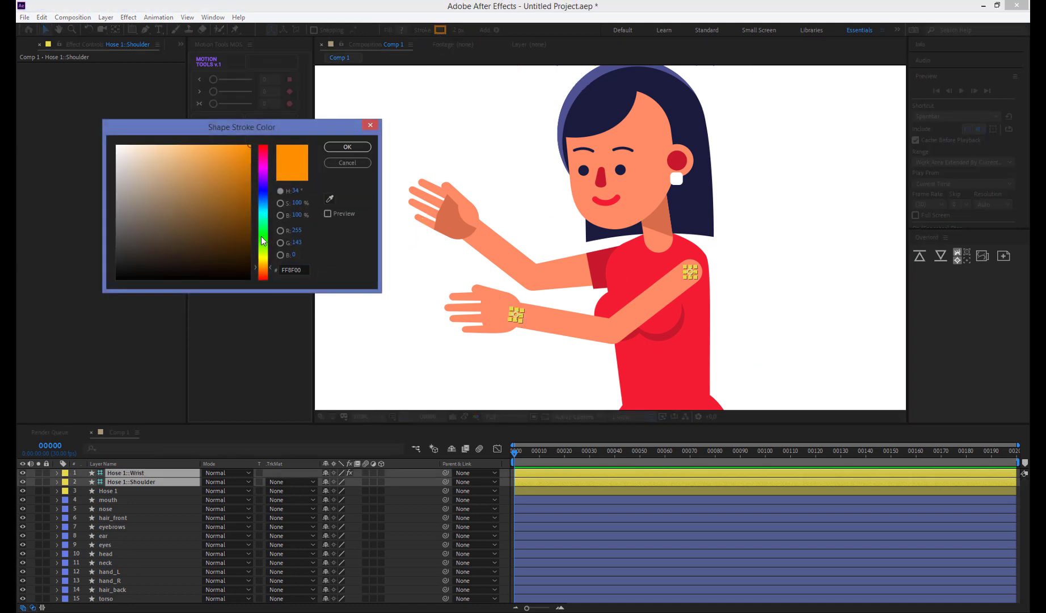
pyautogui.click(343, 148)
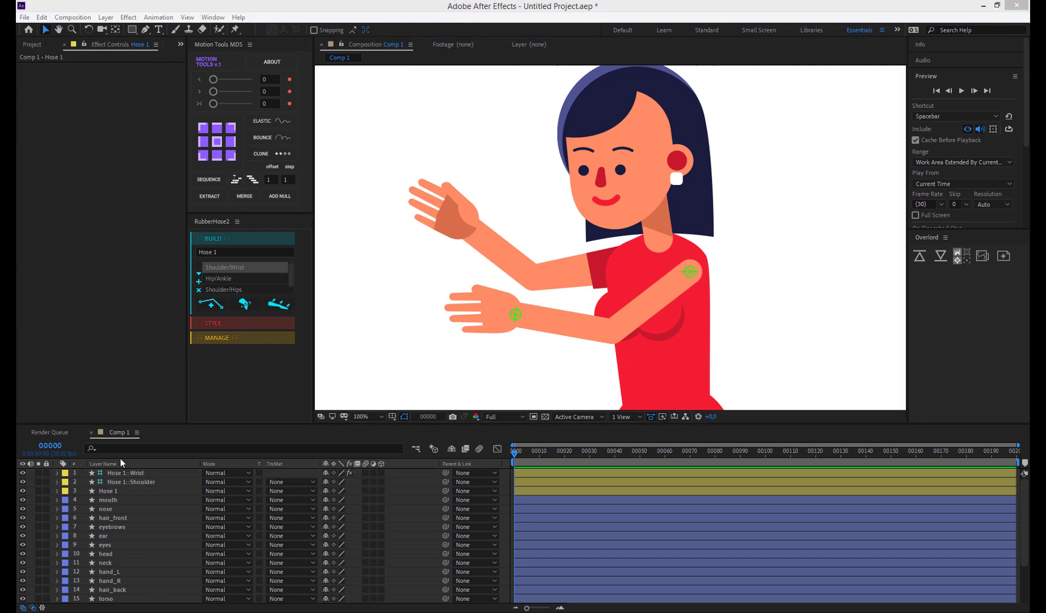
pyautogui.click(562, 321)
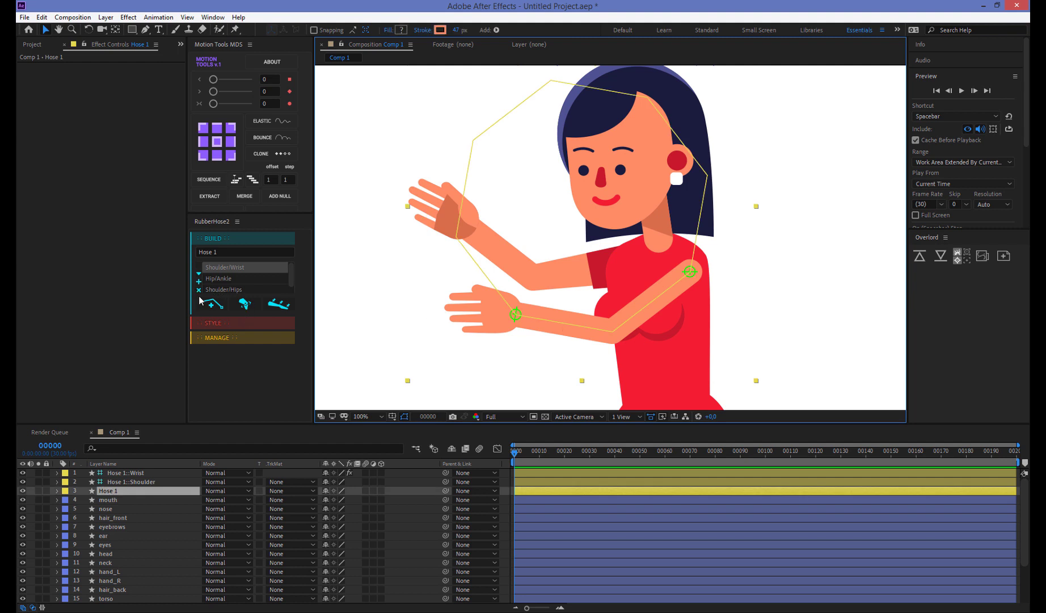
# Try the Agor_casual sleeve, Agor_casual pant and Agor_short pant styles on the arm hose
pyautogui.click(202, 328)
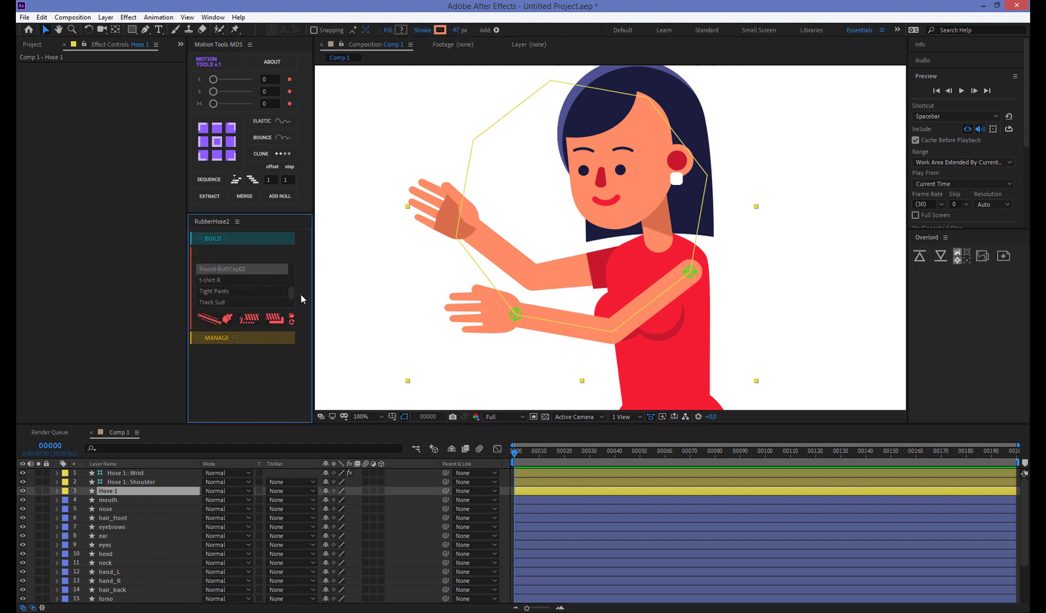
pyautogui.moveTo(291, 292); pyautogui.dragTo(293, 270)
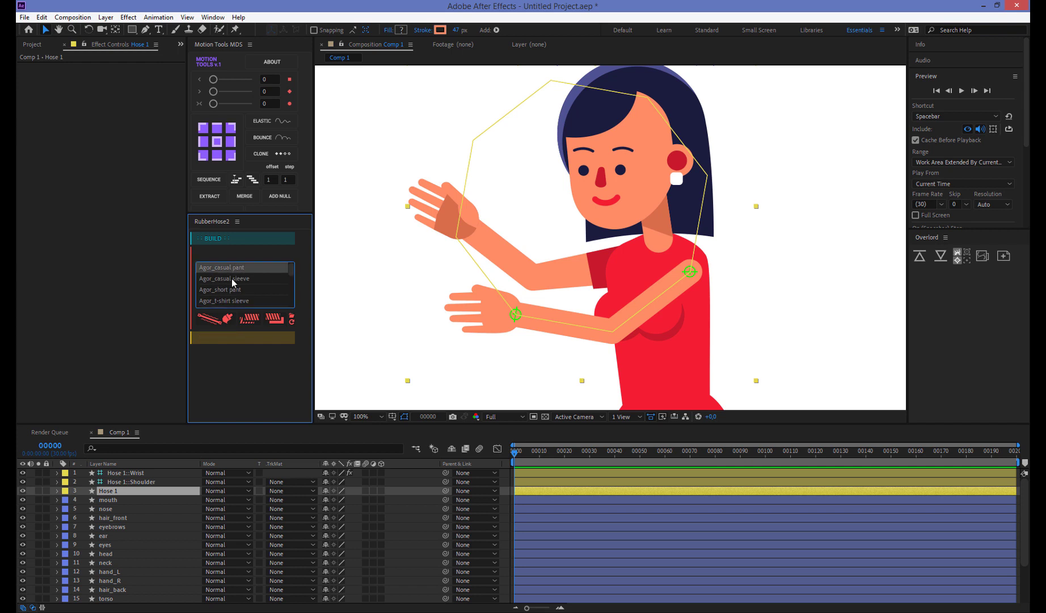
pyautogui.click(232, 279)
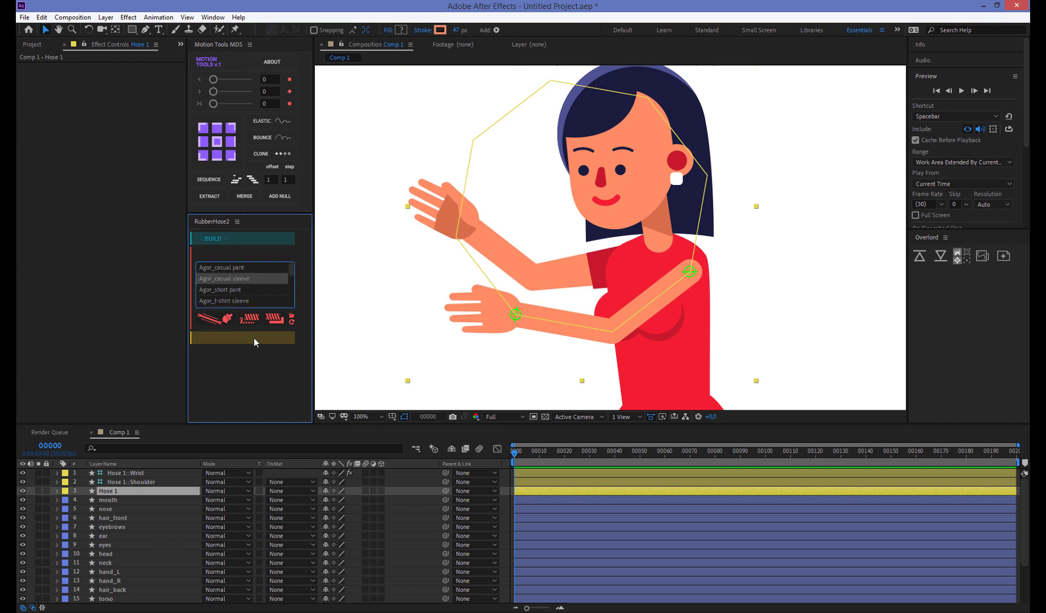
pyautogui.click(108, 491)
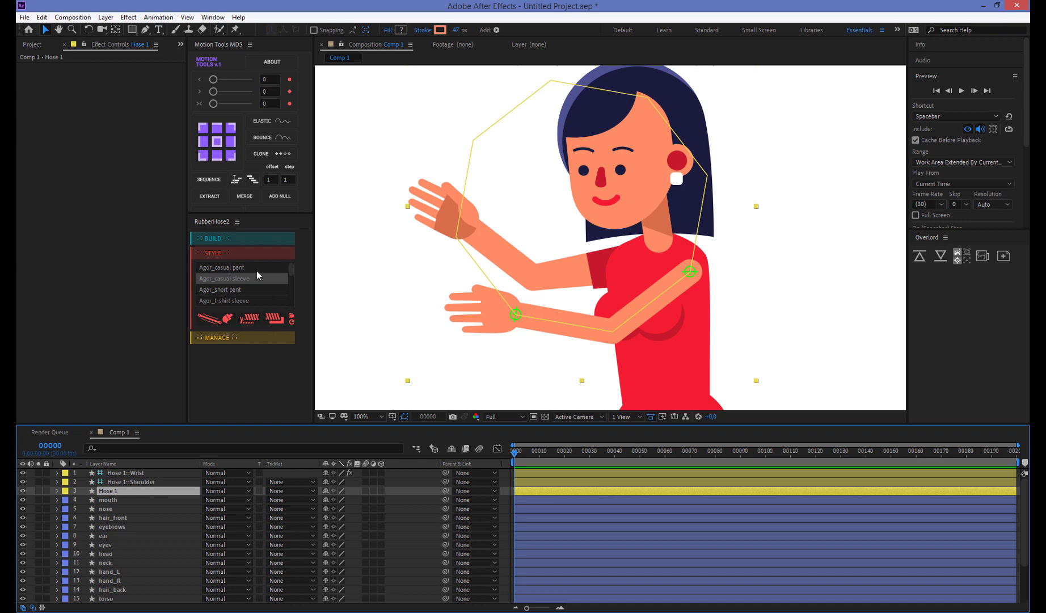
pyautogui.click(230, 267)
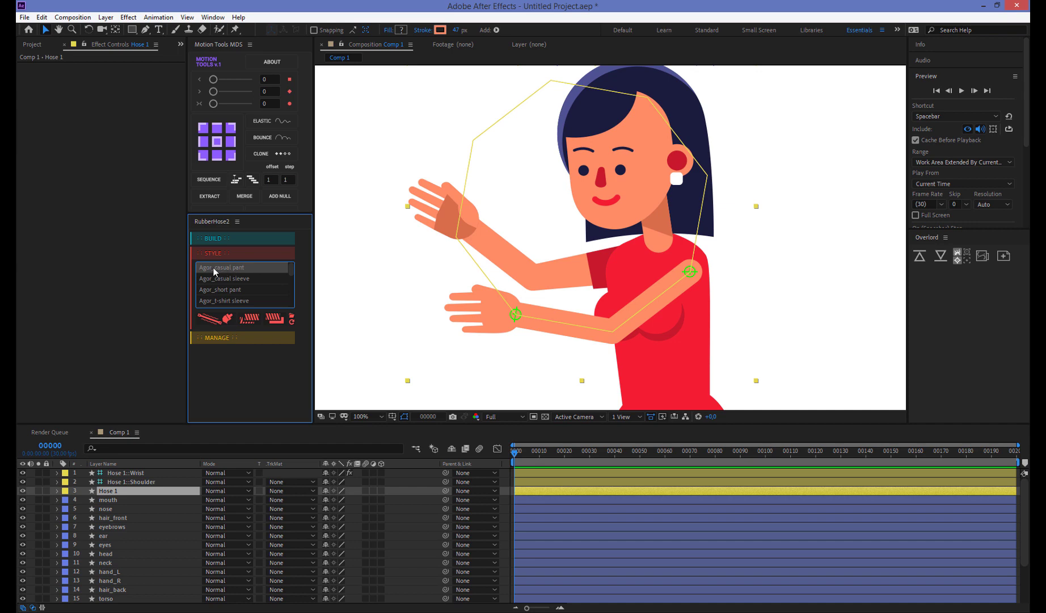
pyautogui.click(216, 320)
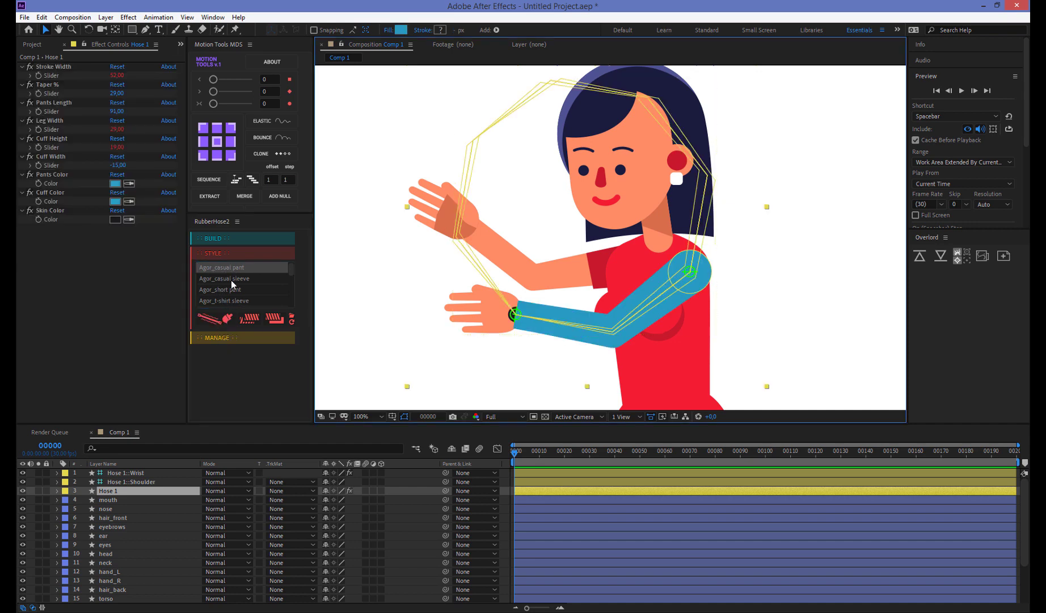
pyautogui.click(231, 278)
pyautogui.click(216, 321)
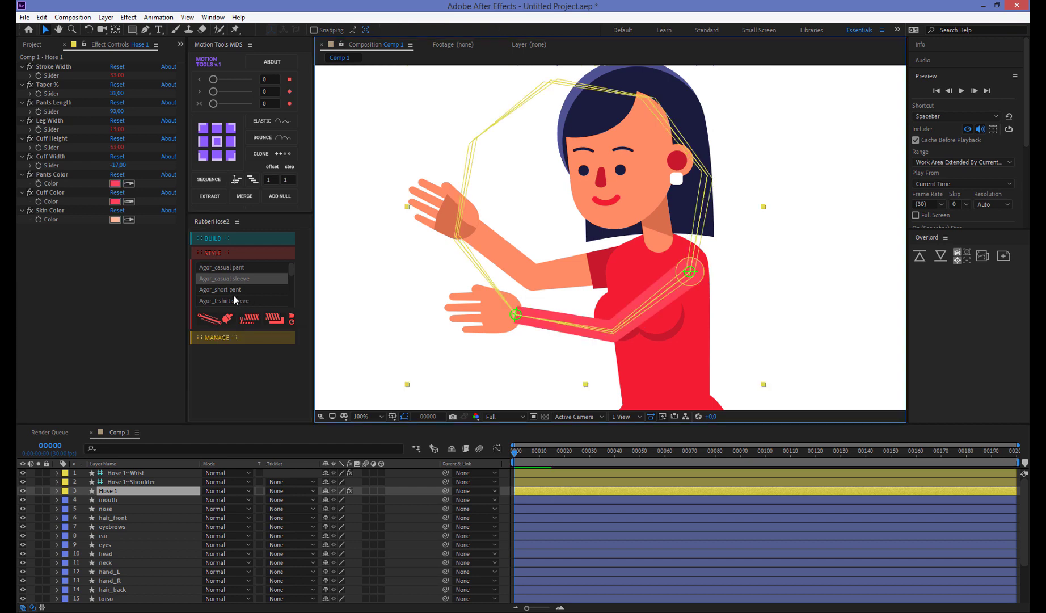
pyautogui.click(224, 290)
pyautogui.click(209, 320)
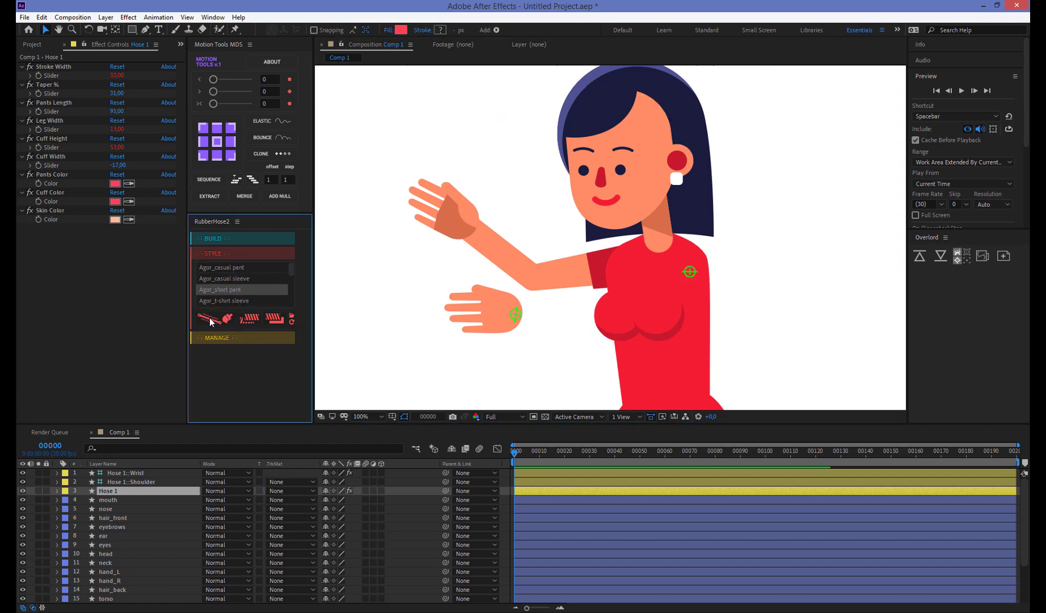
# Apply the plain BaseHose style, then settle on the casual pant style for the arm
pyautogui.moveTo(292, 269); pyautogui.dragTo(290, 274)
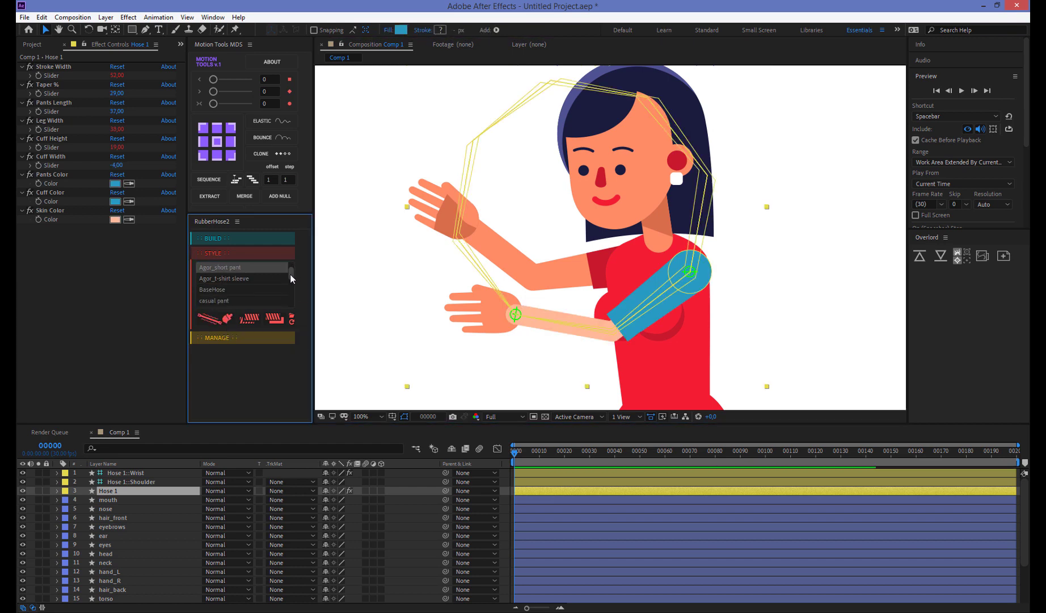
pyautogui.click(220, 290)
pyautogui.click(208, 317)
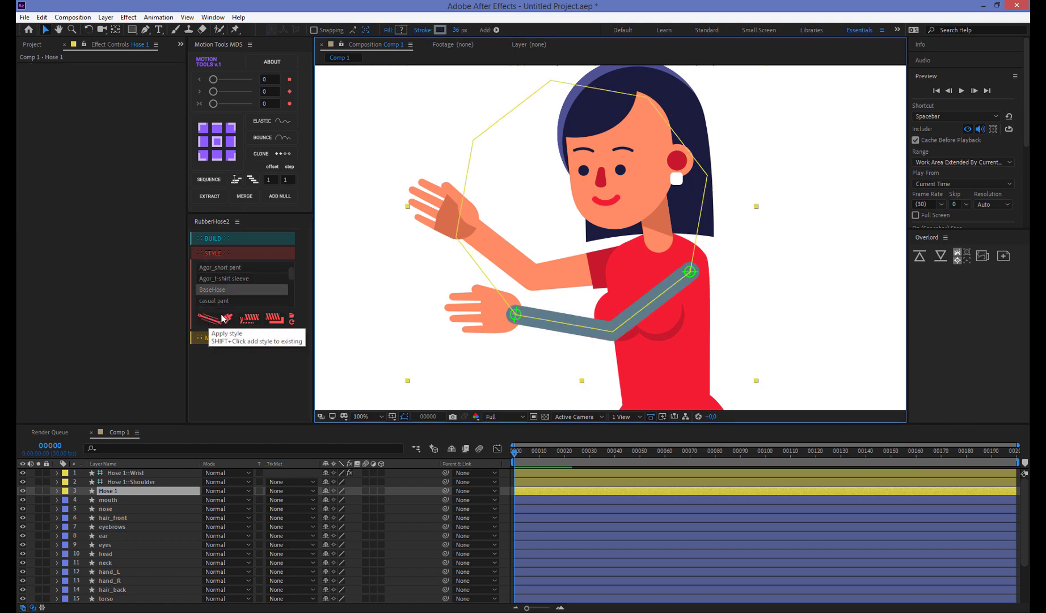
pyautogui.moveTo(290, 280); pyautogui.dragTo(290, 282)
pyautogui.click(230, 292)
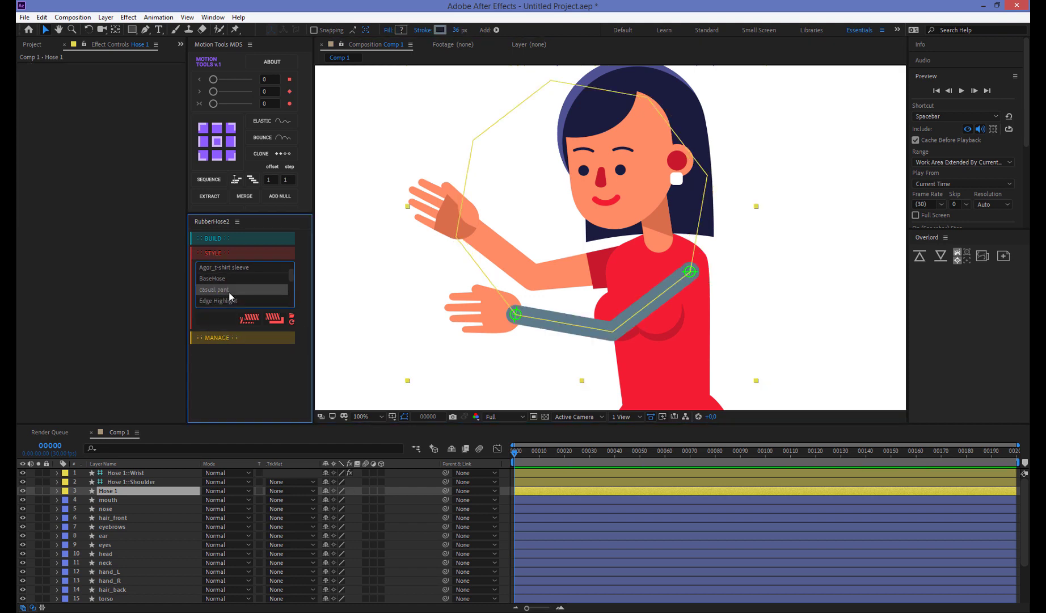
pyautogui.click(209, 322)
pyautogui.click(813, 285)
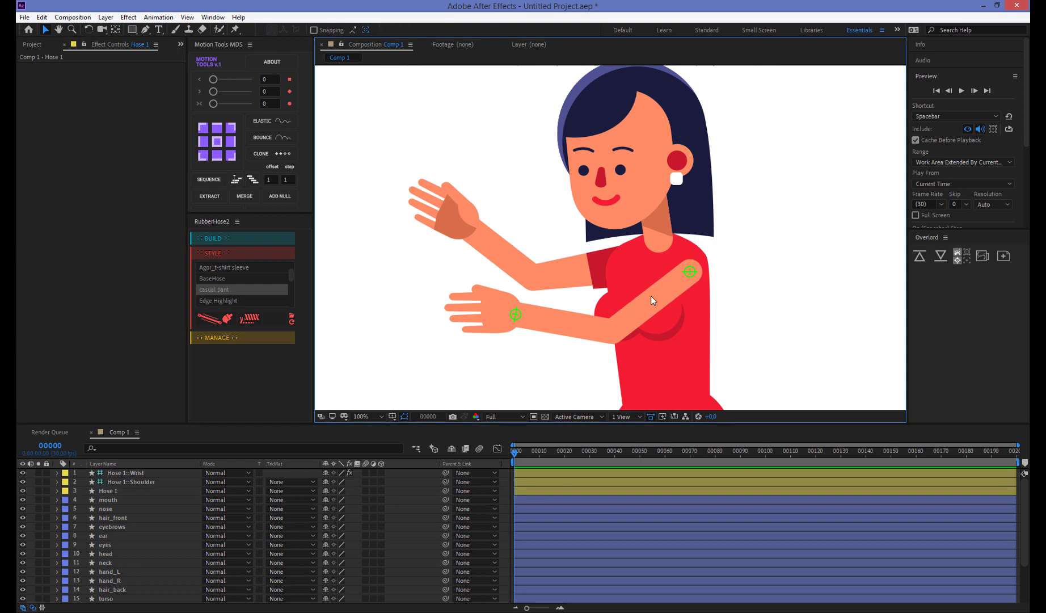
# Expand Hose 1's contents down to the BaseHose group's Stroke 1 and check its visibility
pyautogui.click(112, 491)
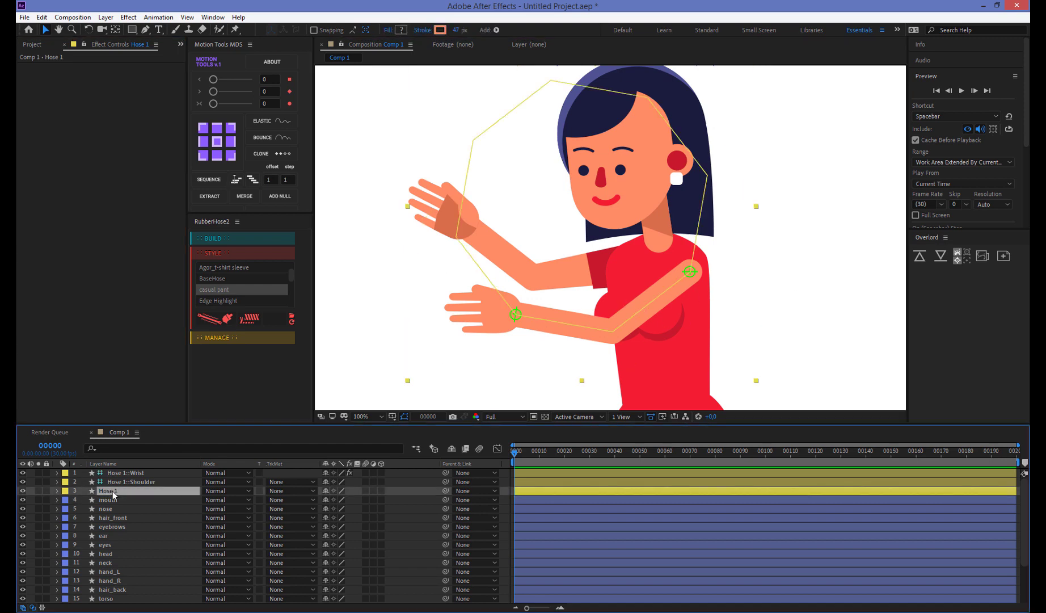
pyautogui.click(58, 491)
pyautogui.click(67, 500)
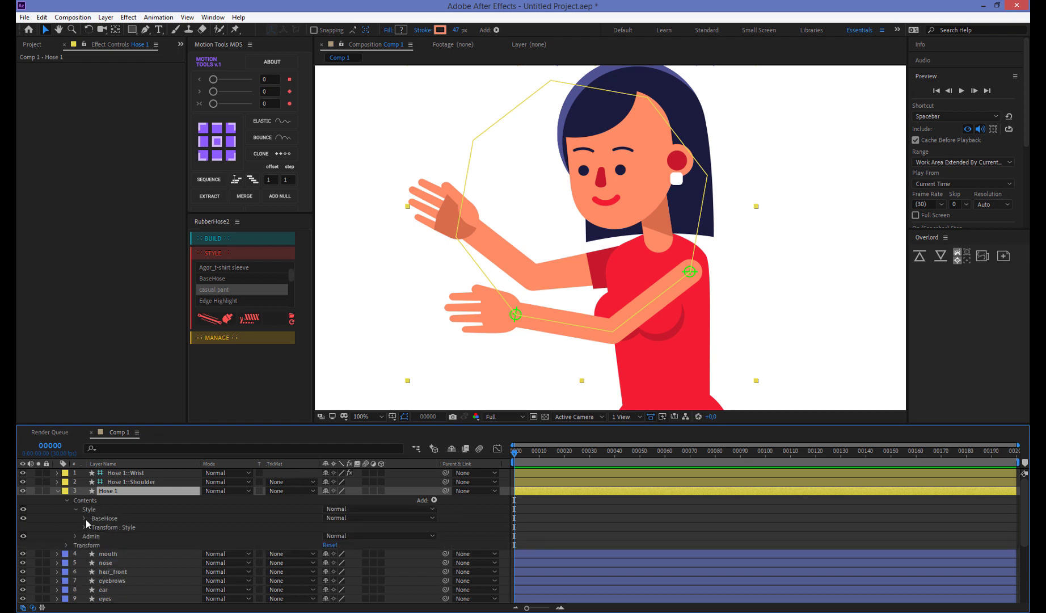
pyautogui.click(105, 518)
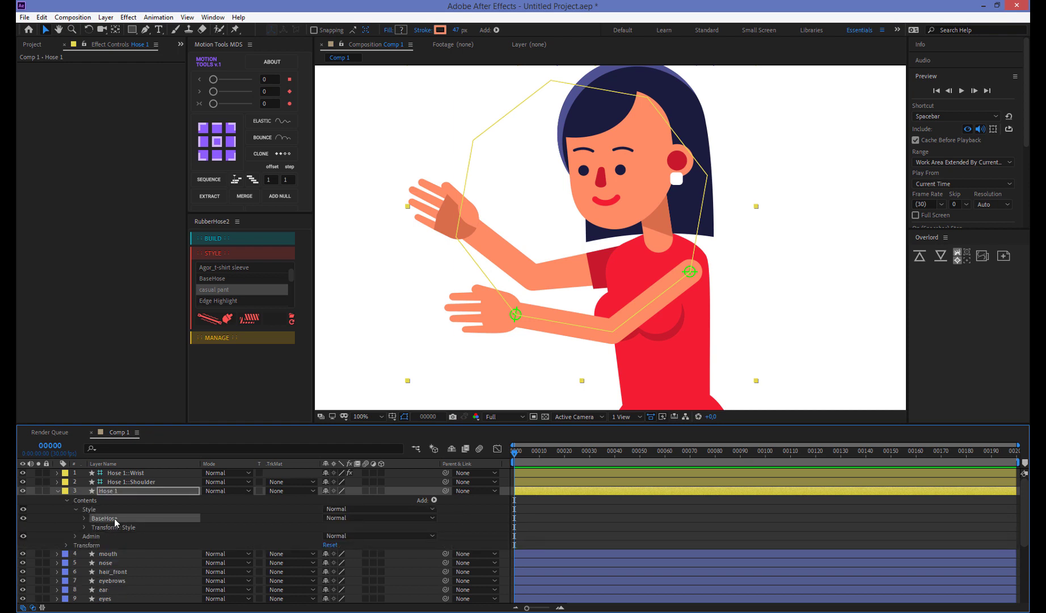
pyautogui.click(83, 519)
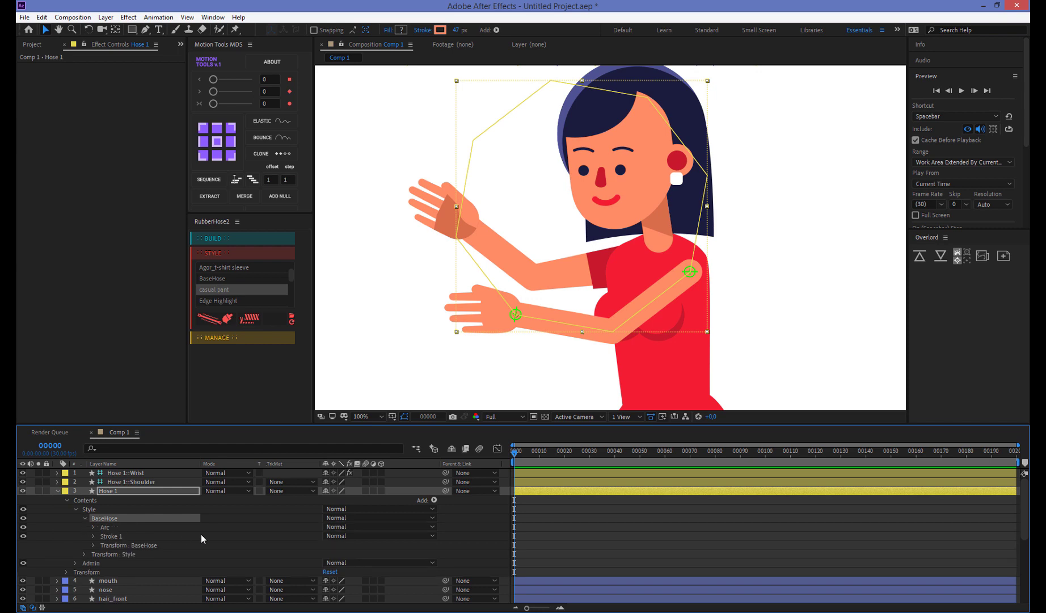
pyautogui.click(112, 537)
pyautogui.click(23, 535)
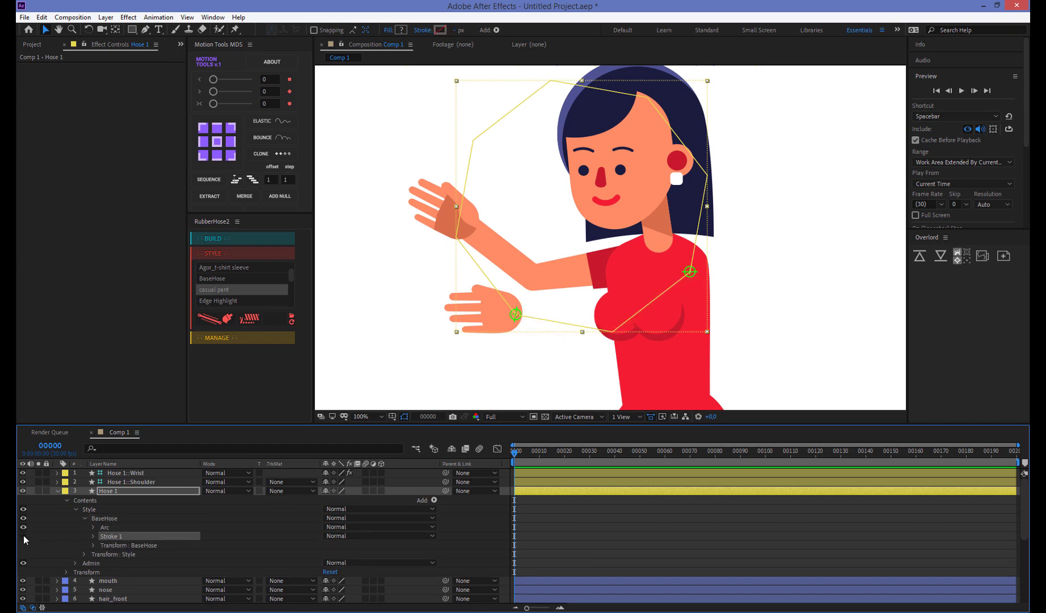
pyautogui.click(23, 535)
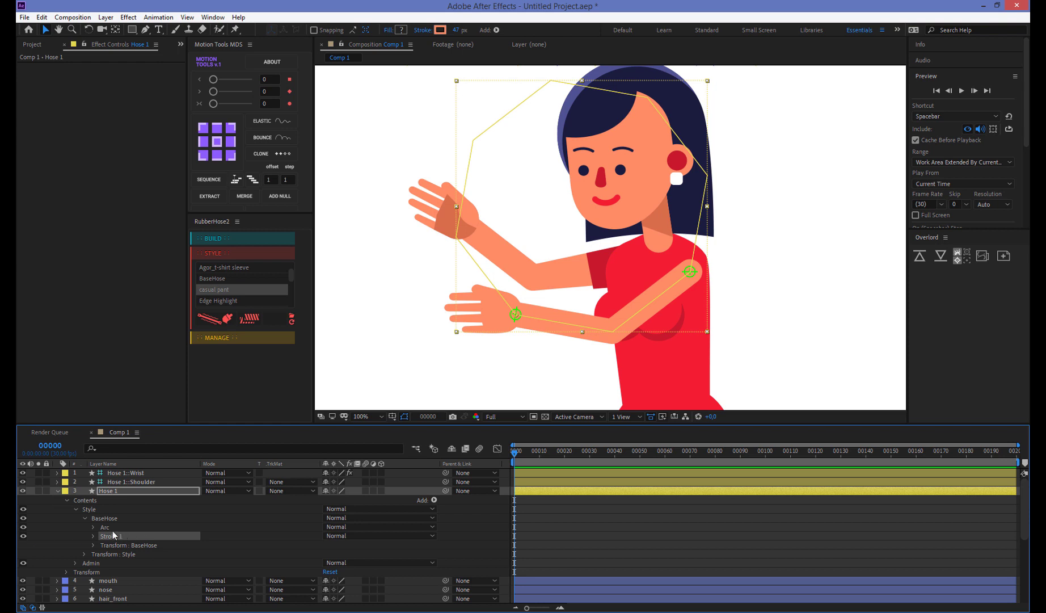
# Duplicate the BaseHose group twice and colour the copies' strokes the dress red F31F34
pyautogui.click(84, 518)
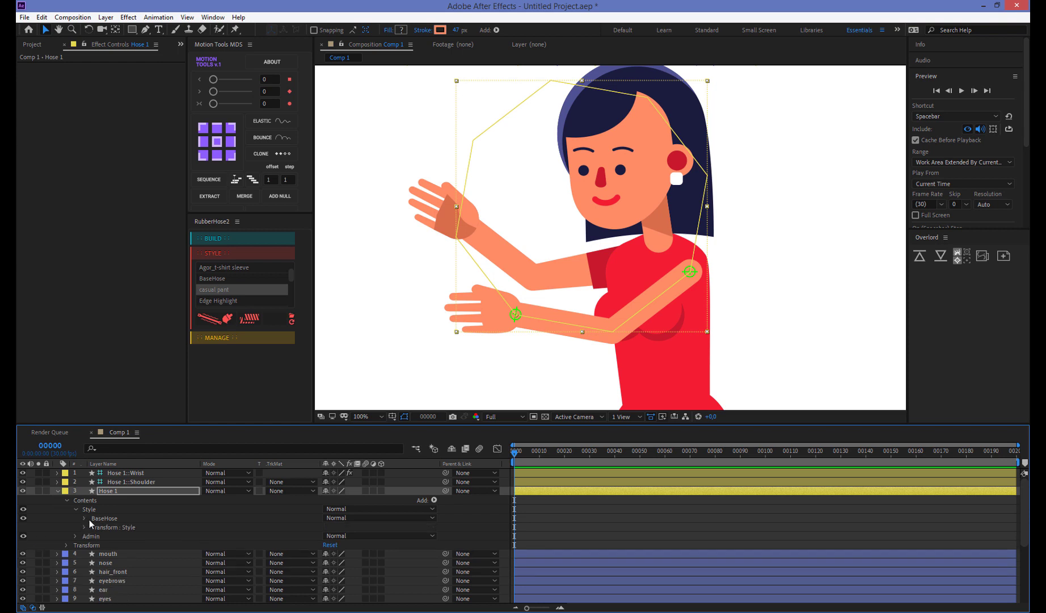
pyautogui.click(107, 521)
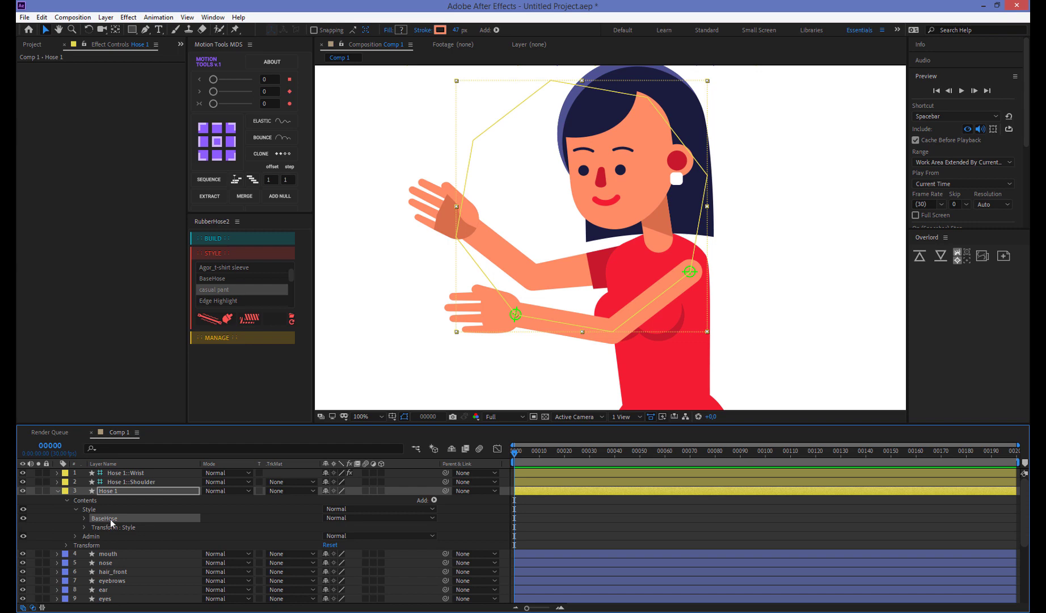
pyautogui.hotkey('ctrl', 'd')
pyautogui.hotkey('ctrl', 'd')
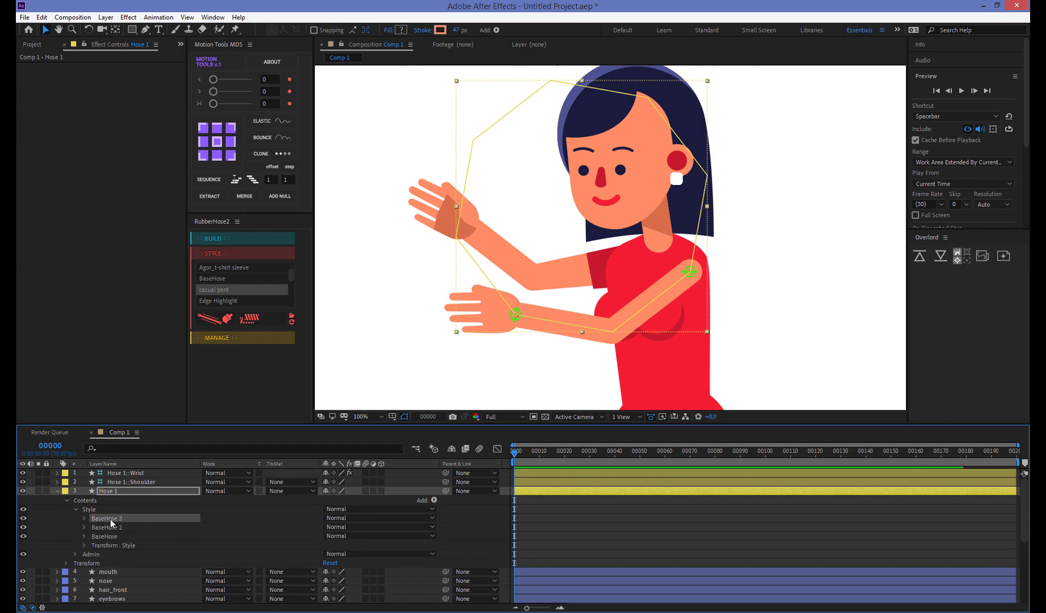
pyautogui.keyDown('shift'); pyautogui.click(95, 523); pyautogui.keyUp('shift')
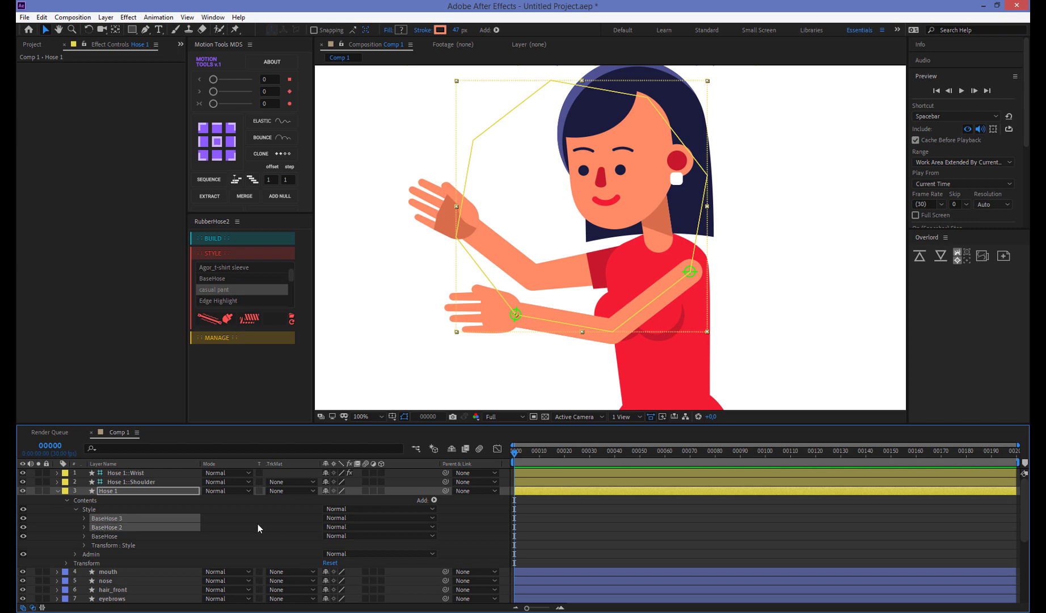
pyautogui.click(441, 30)
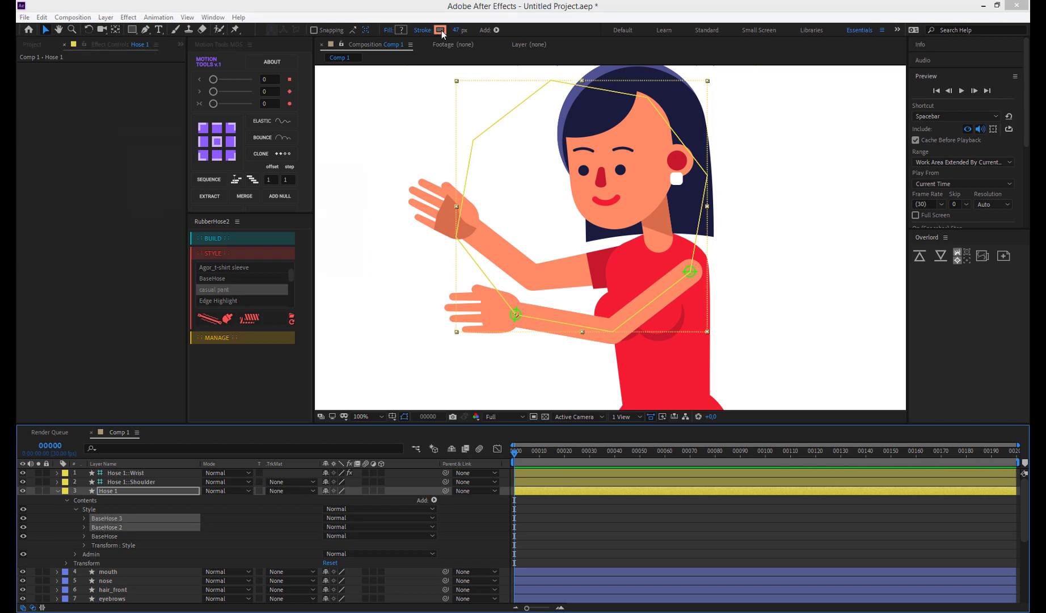
pyautogui.click(329, 198)
pyautogui.click(621, 259)
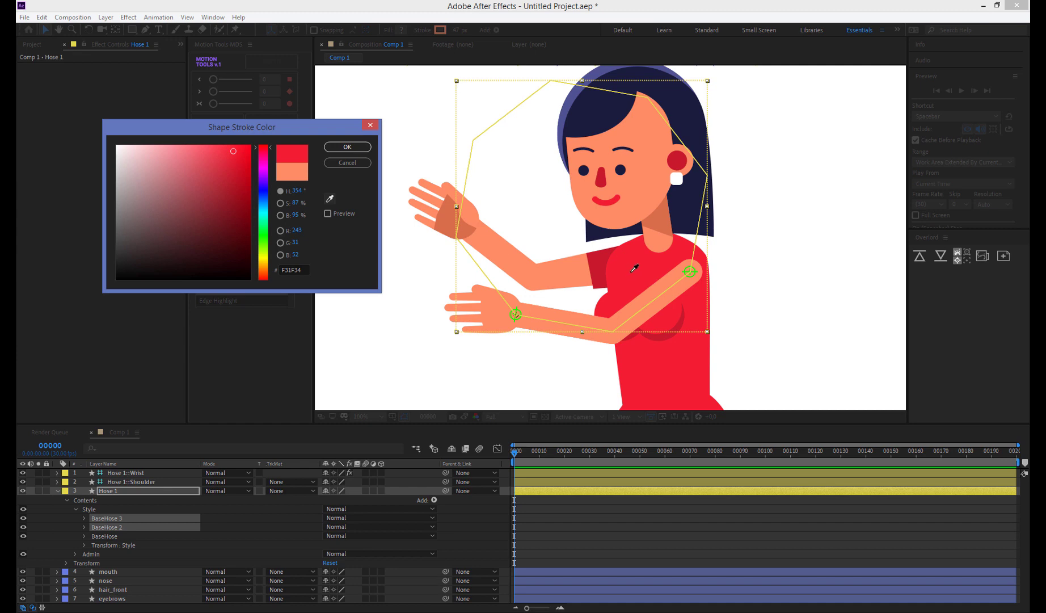
pyautogui.click(343, 148)
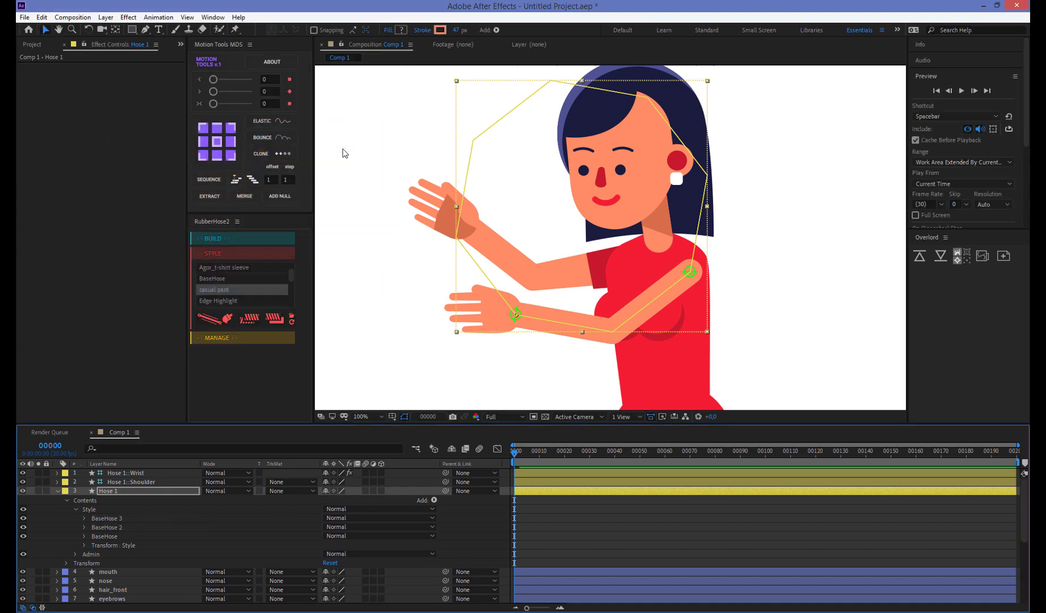
# Hide BaseHose 3 and trim BaseHose 2's start to about 65% with Trim Paths
pyautogui.click(105, 528)
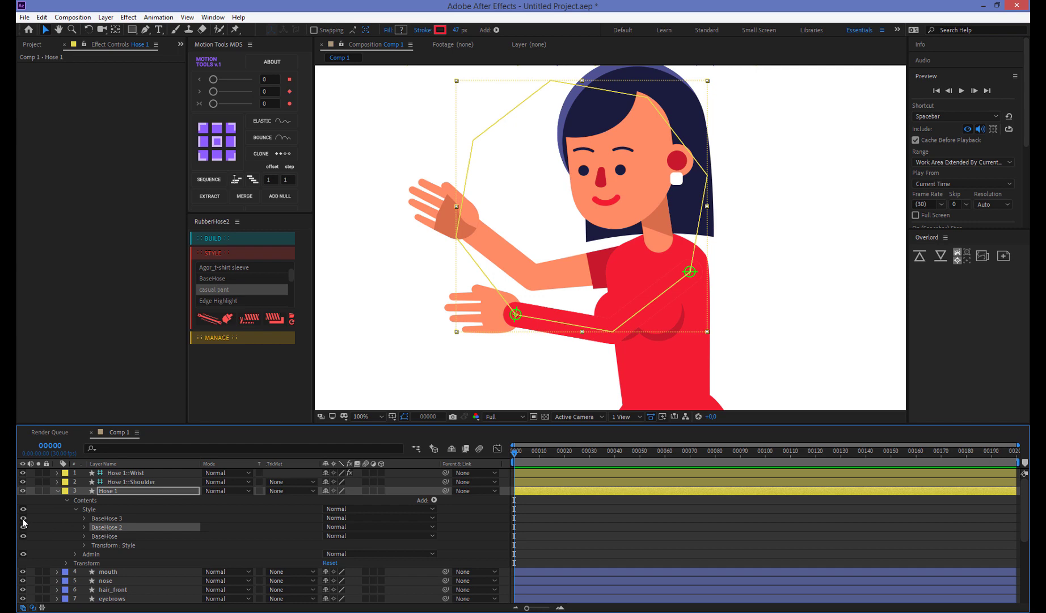
pyautogui.click(113, 518)
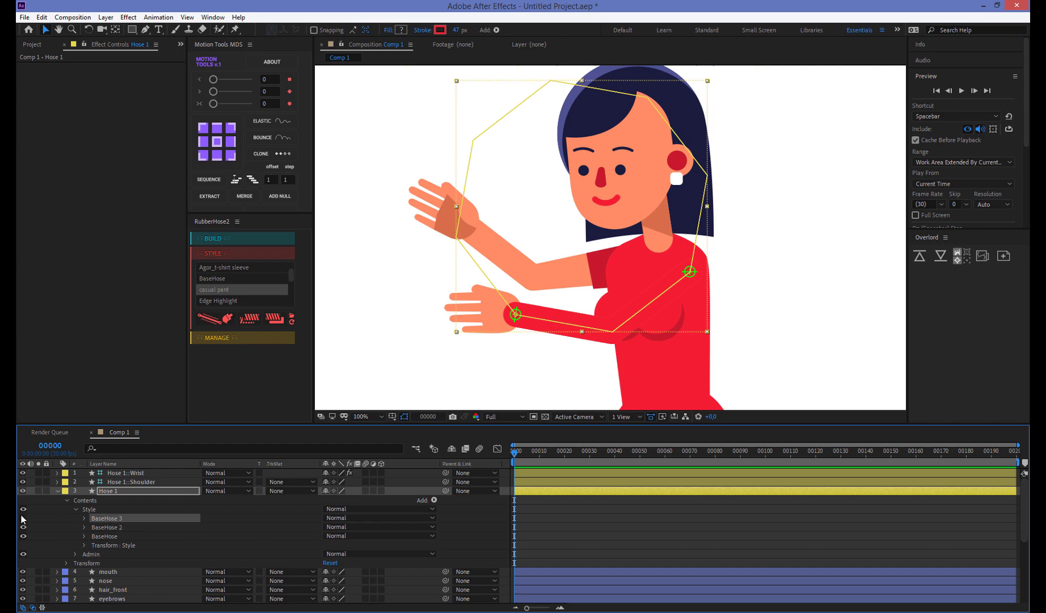
pyautogui.click(23, 518)
pyautogui.click(106, 528)
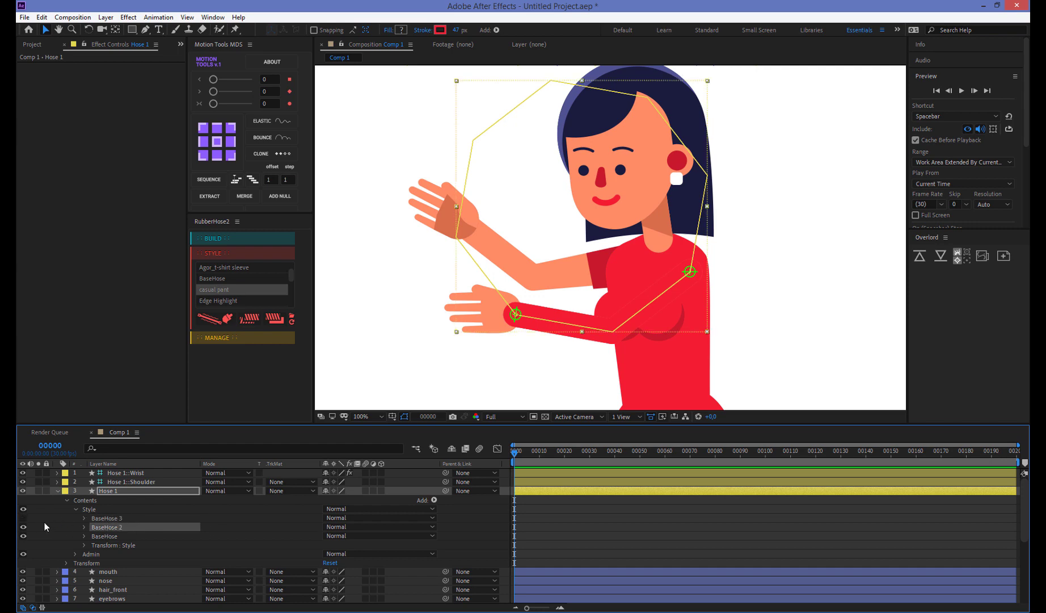
pyautogui.click(84, 528)
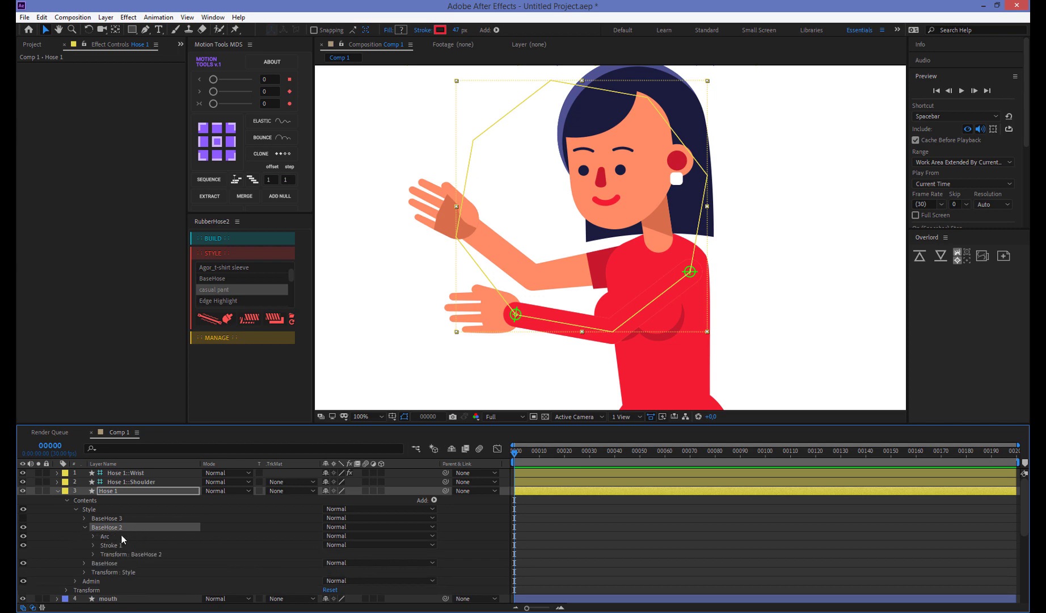
pyautogui.click(434, 499)
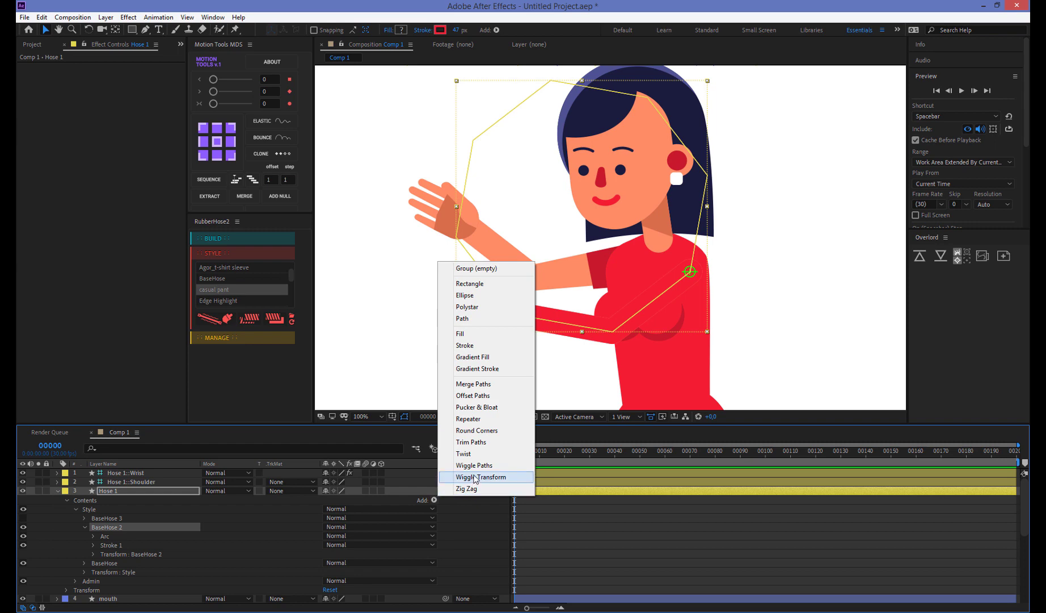
pyautogui.click(484, 446)
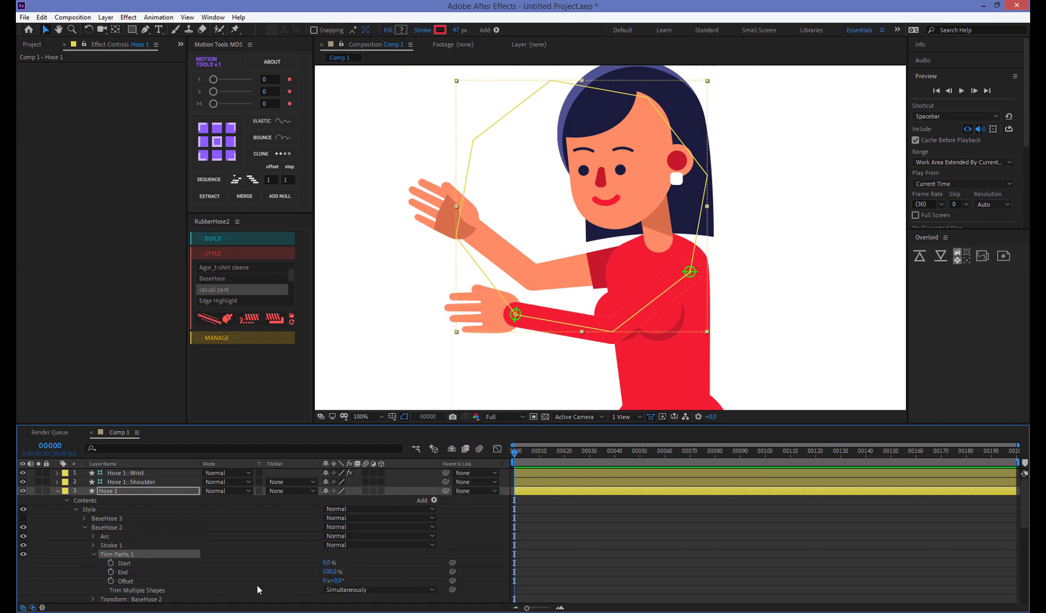
pyautogui.moveTo(326, 562); pyautogui.dragTo(361, 563)
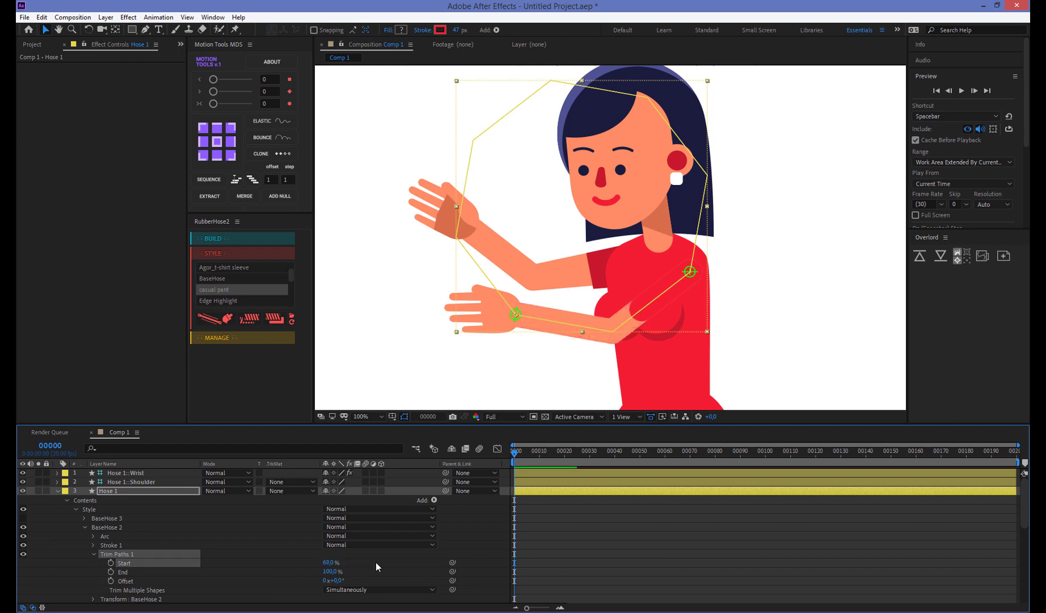
pyautogui.click(94, 544)
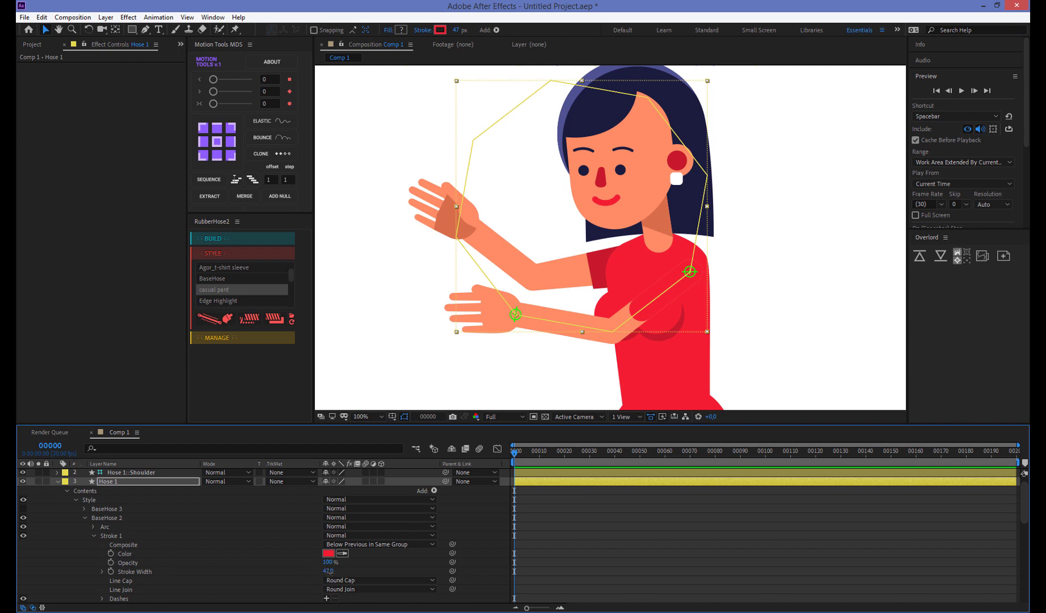
# Give BaseHose 2's stroke a width of 55 and Butt Cap line ends
pyautogui.moveTo(331, 571); pyautogui.dragTo(332, 571)
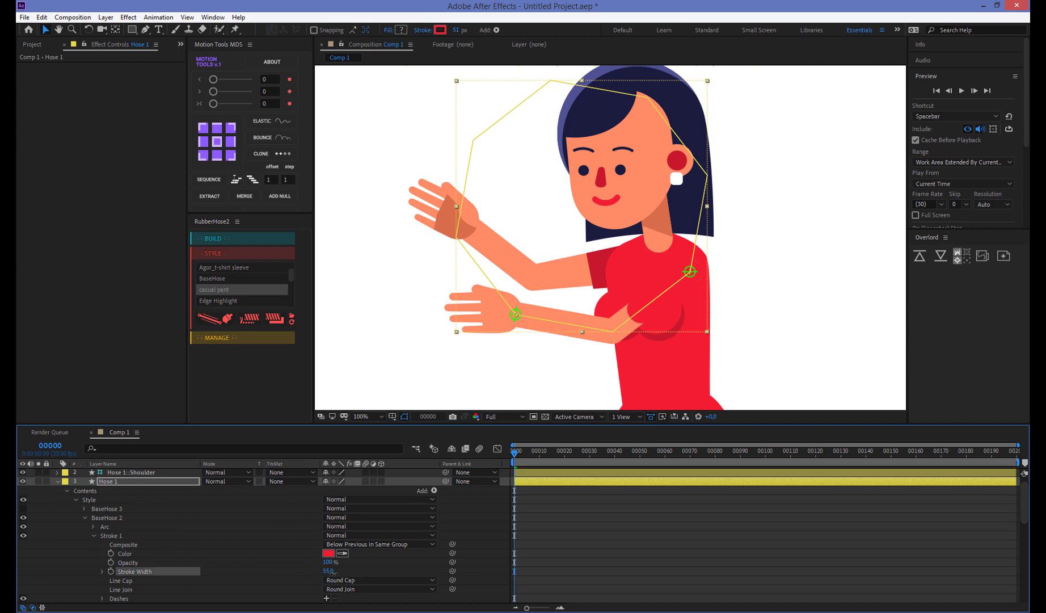
pyautogui.click(367, 580)
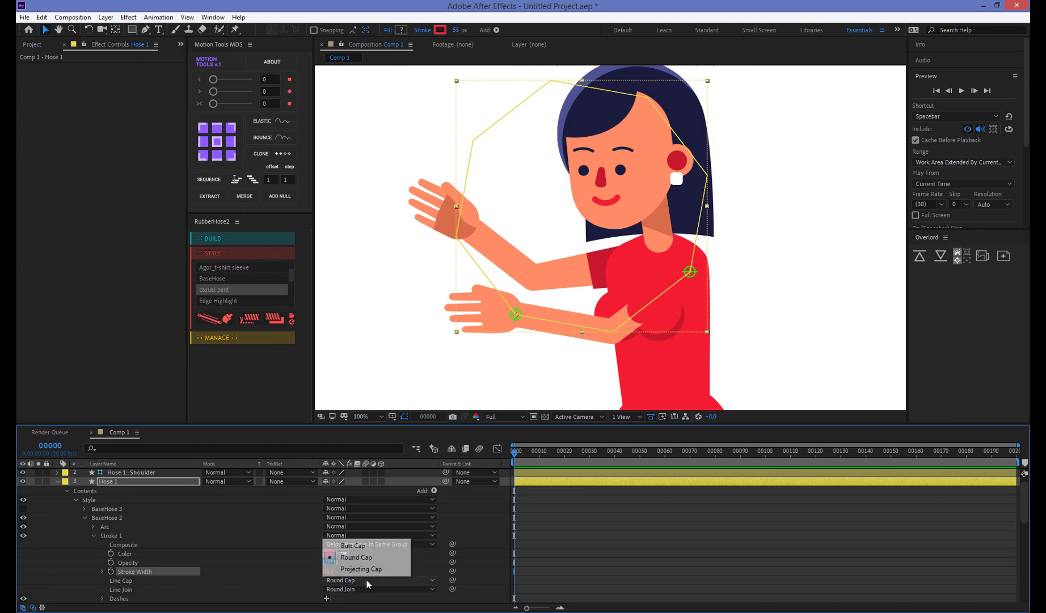
pyautogui.click(360, 547)
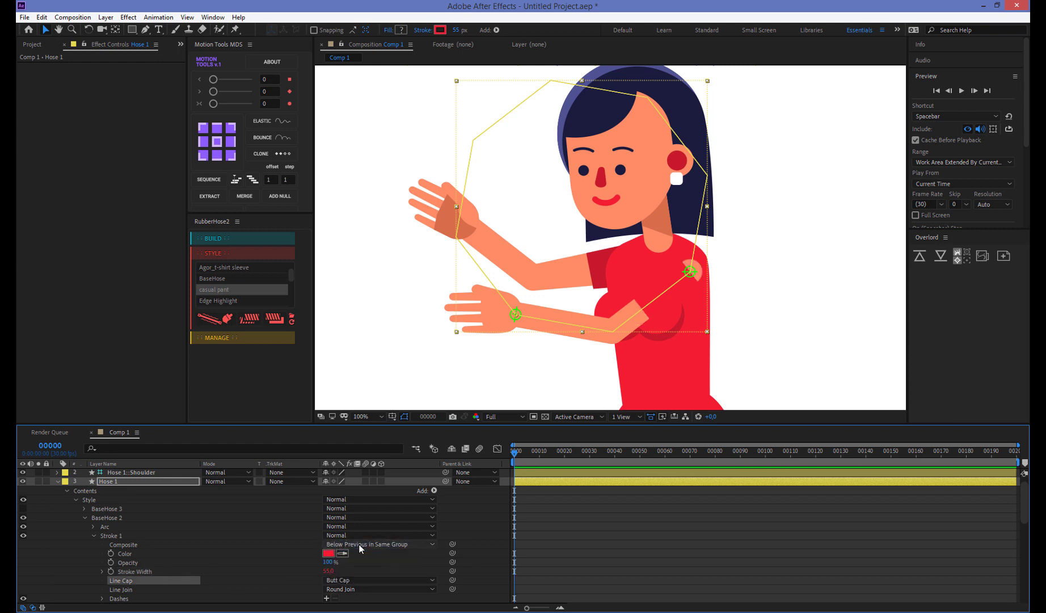
pyautogui.click(762, 269)
pyautogui.press('.')
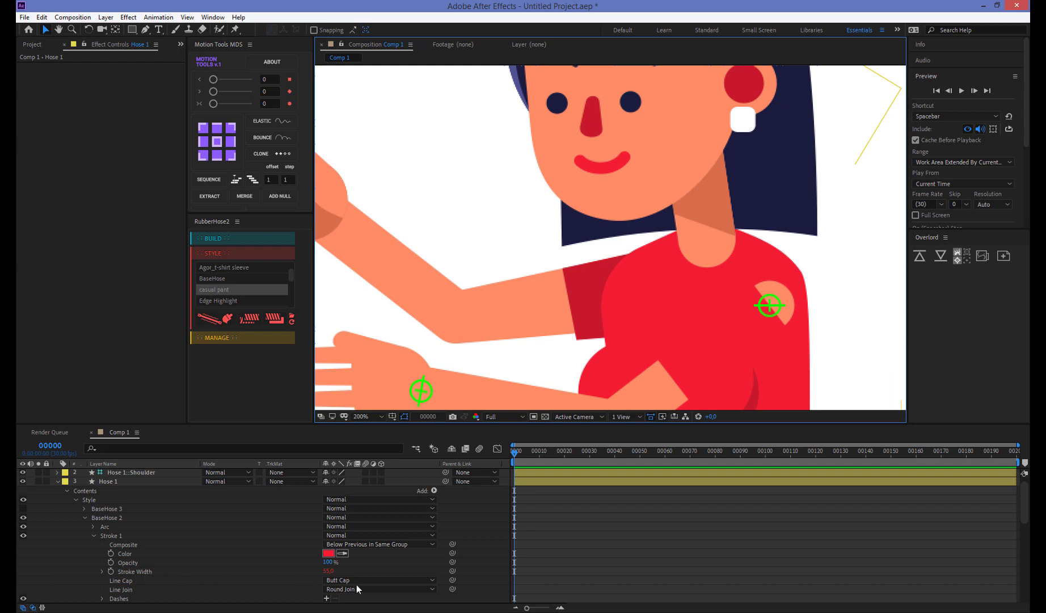
# Set BaseHose 3's stroke width to 55 and make BaseHose 3 visible
pyautogui.click(84, 509)
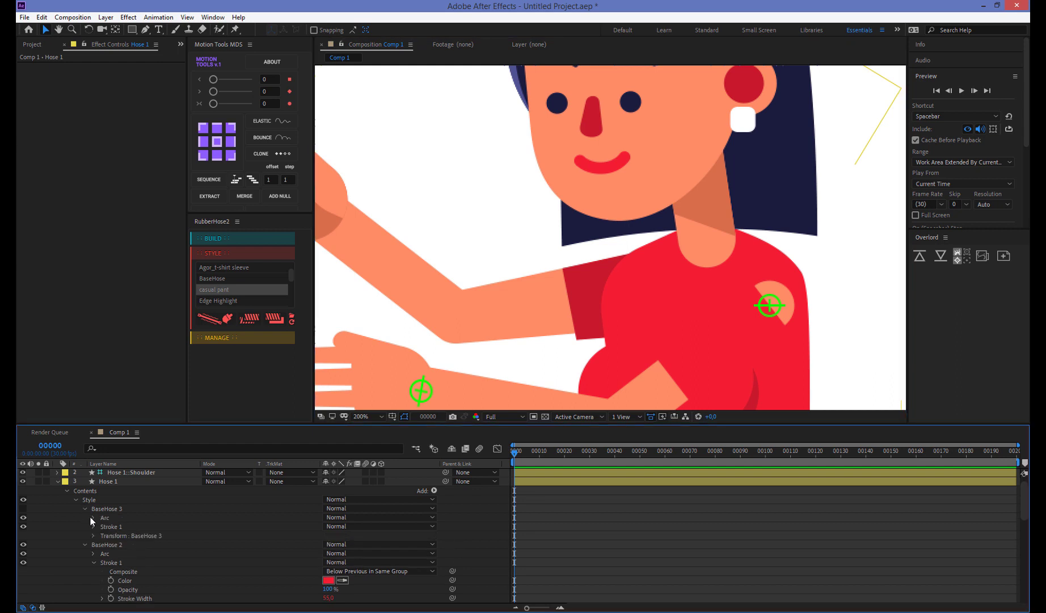
pyautogui.click(93, 527)
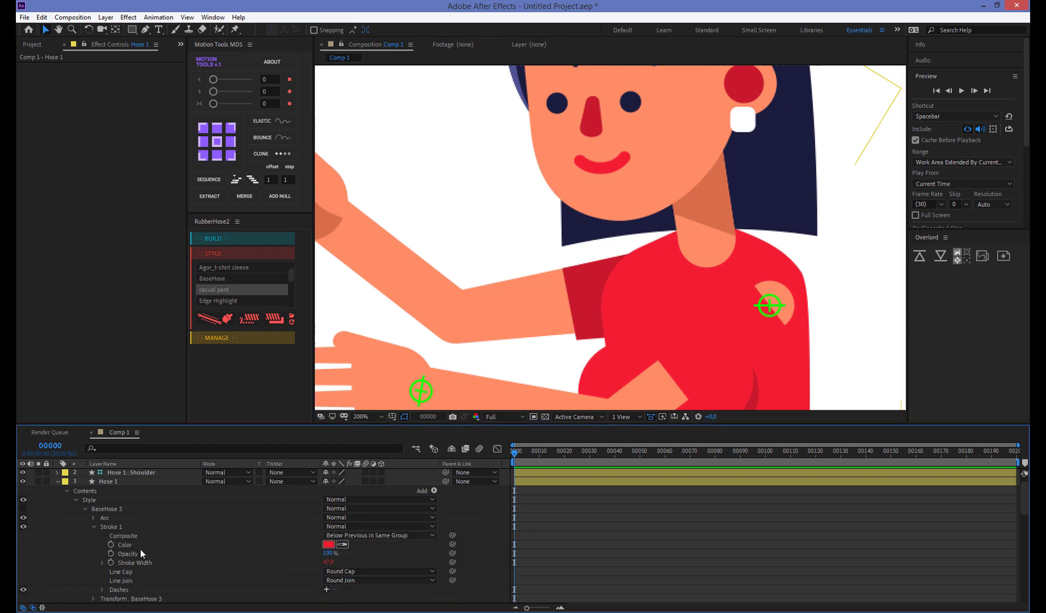
pyautogui.click(328, 561)
pyautogui.write('55')
pyautogui.press('Return')
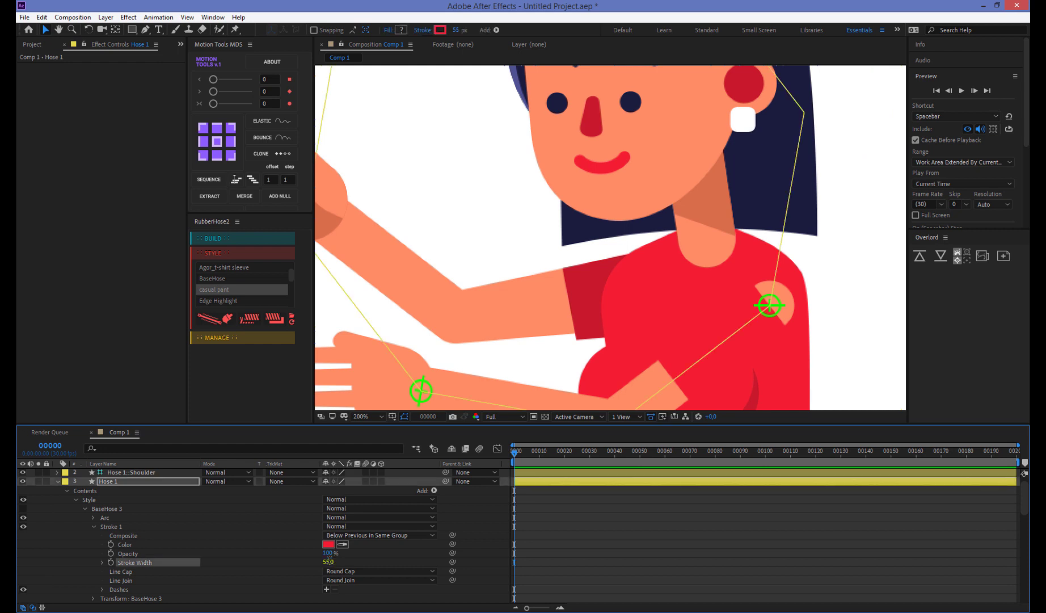
pyautogui.scroll(1, 33, 521)
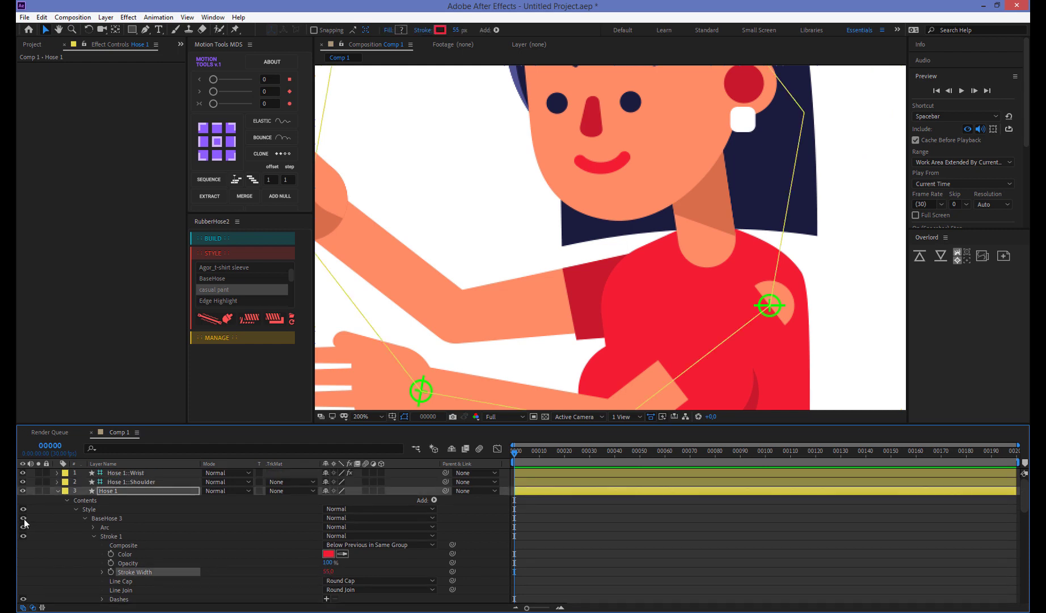
pyautogui.click(23, 518)
pyautogui.press(',')
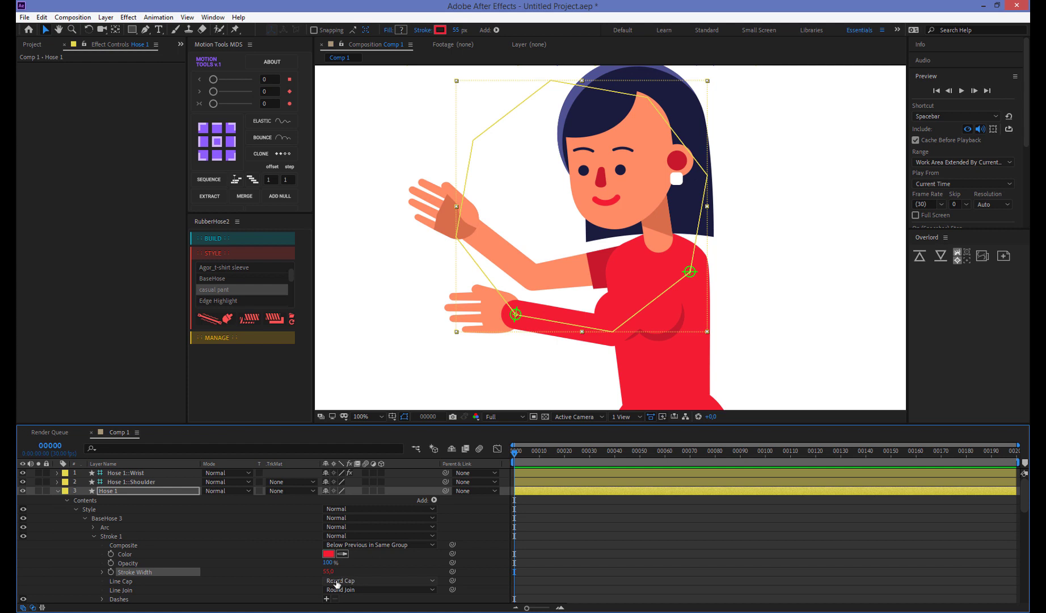
# Add Trim Paths below Stroke 1 in BaseHose 3 with Start at 89%
pyautogui.click(434, 500)
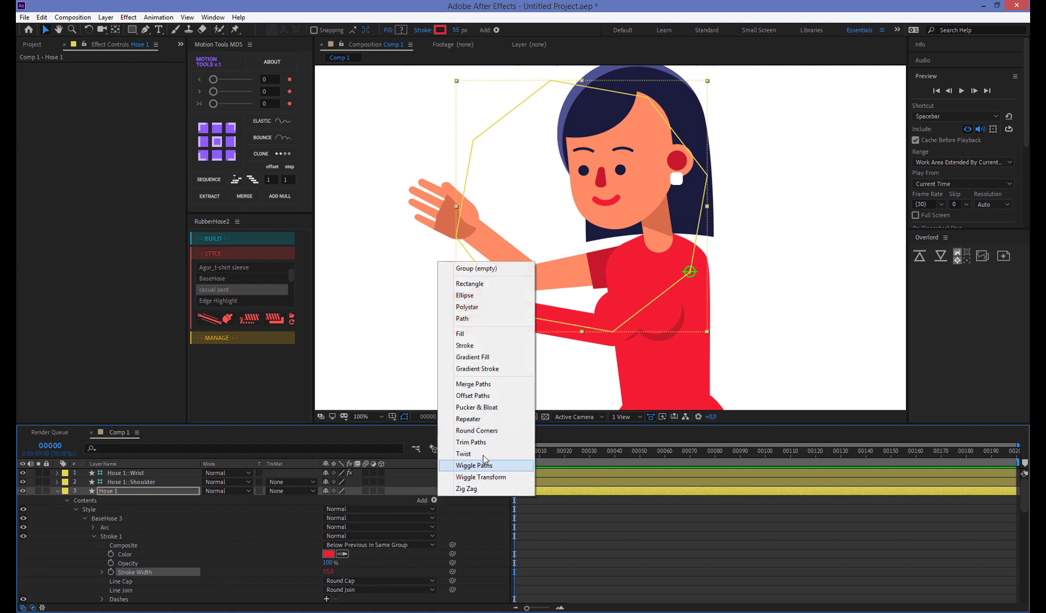
pyautogui.click(482, 442)
pyautogui.moveTo(142, 536)
pyautogui.mouseDown()
pyautogui.moveTo(146, 589)
pyautogui.moveTo(142, 551)
pyautogui.mouseUp()
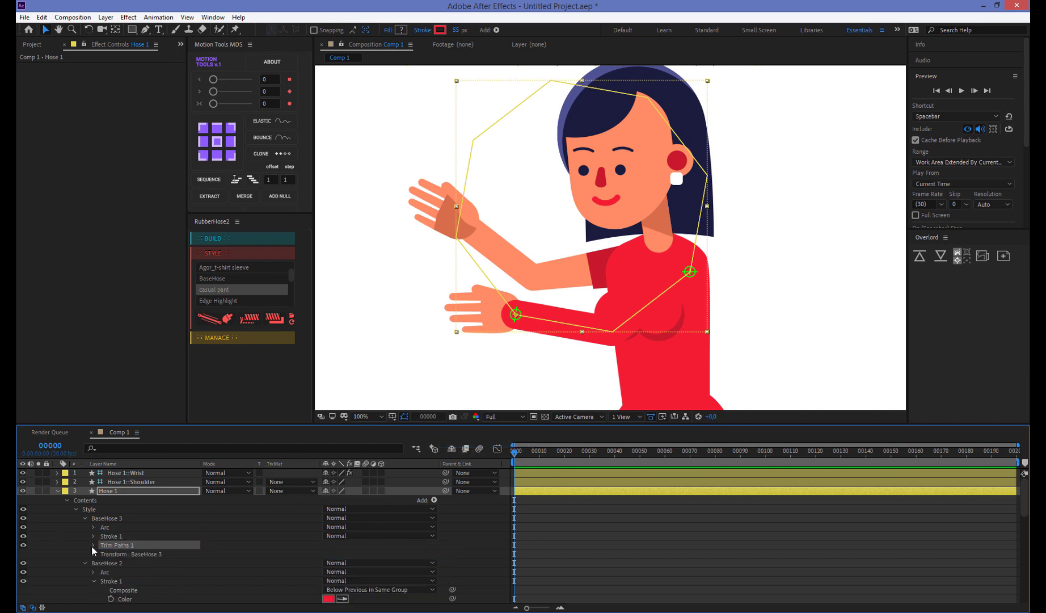
pyautogui.click(94, 545)
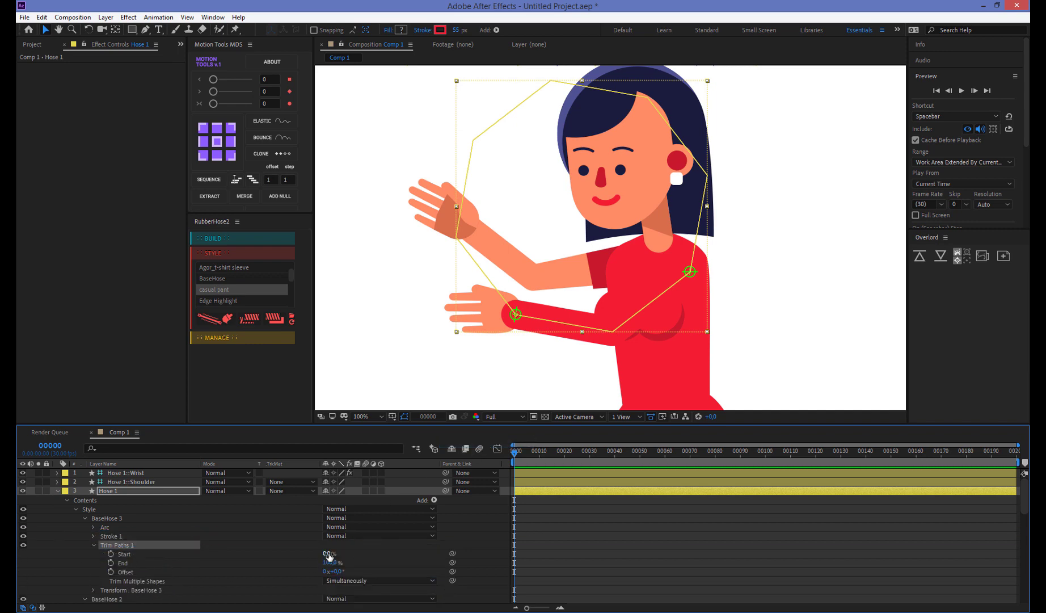
pyautogui.moveTo(327, 554); pyautogui.dragTo(377, 553)
# Test the wrist bend, then save the hose style as the preset RED_T_SHIRT.ffx
pyautogui.click(516, 314)
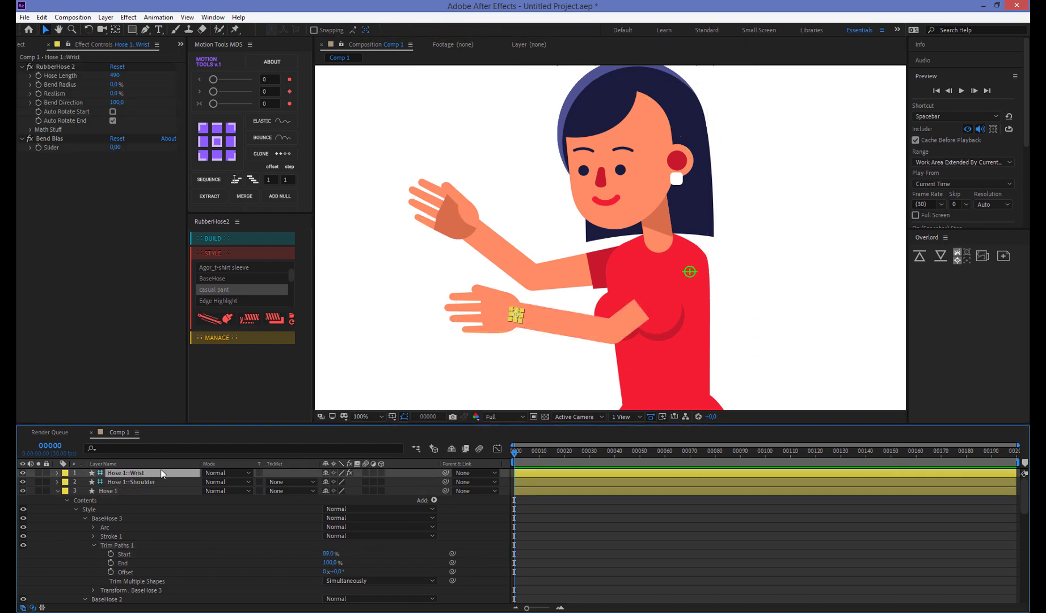
pyautogui.moveTo(516, 314); pyautogui.dragTo(772, 352)
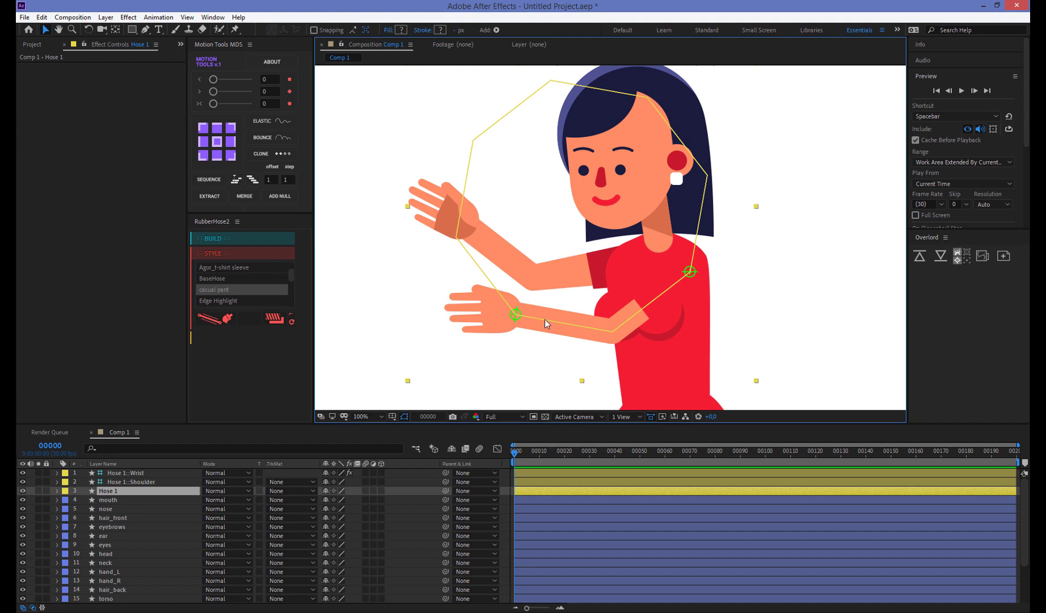
pyautogui.moveTo(241, 321)
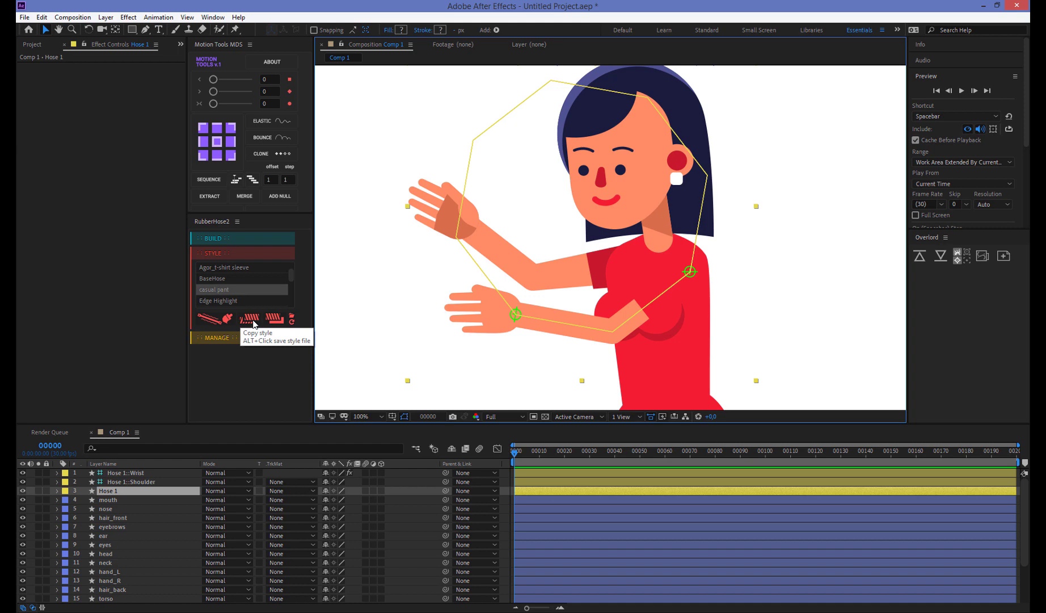
pyautogui.click(253, 321)
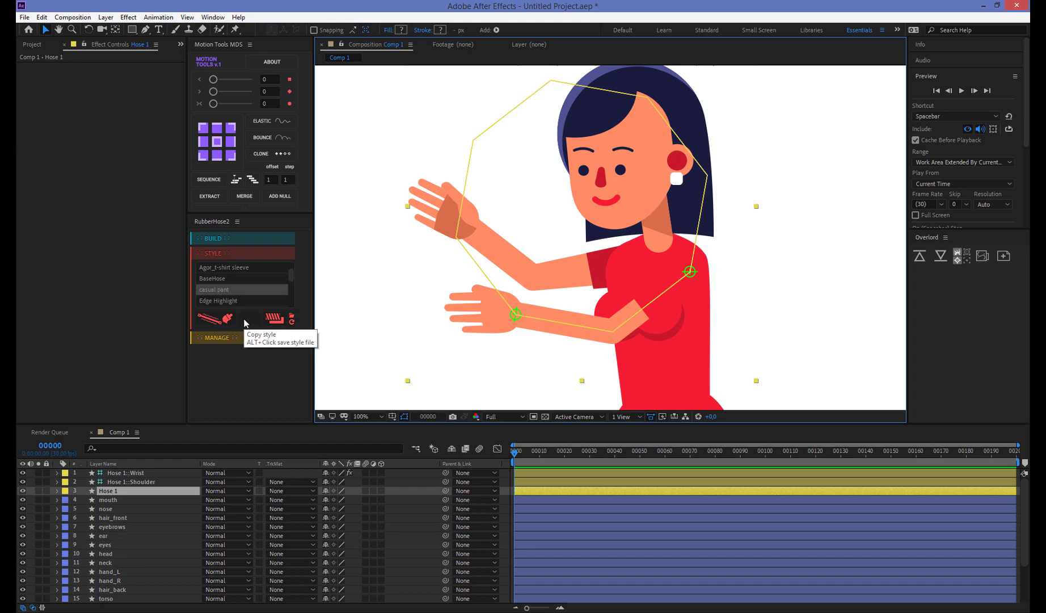
pyautogui.keyDown('alt'); pyautogui.click(245, 322); pyautogui.keyUp('alt')
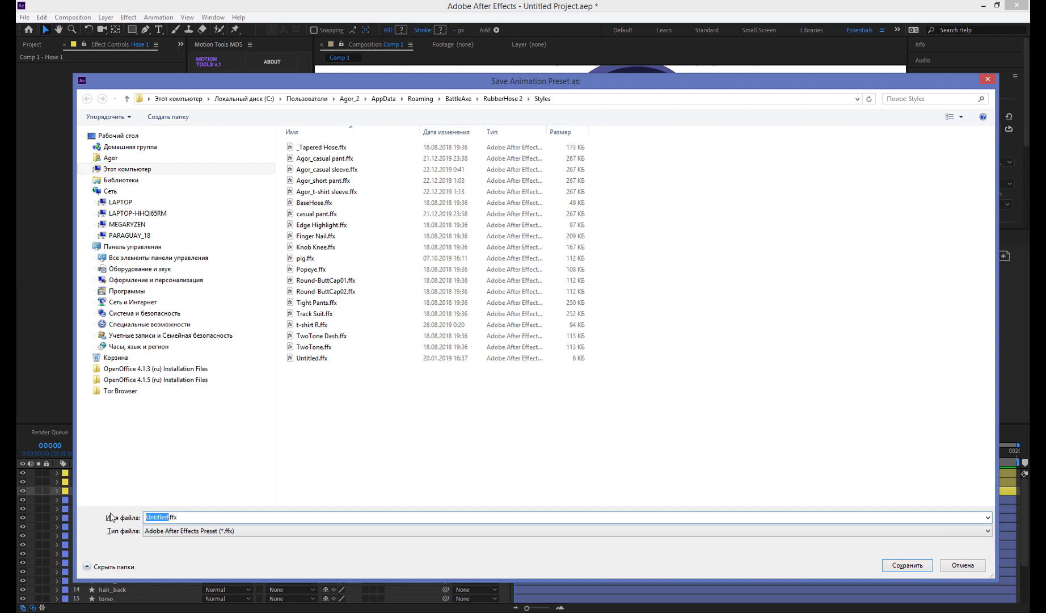
pyautogui.write('RED')
pyautogui.write('HIRT')
pyautogui.press('Return')
pyautogui.click(165, 105)
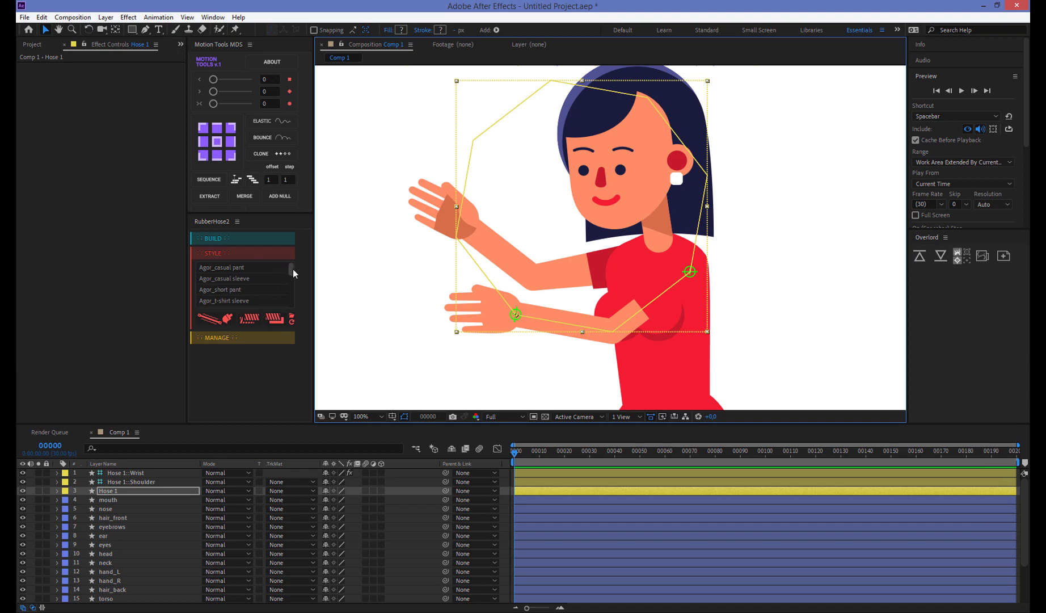
pyautogui.moveTo(292, 269); pyautogui.dragTo(288, 286)
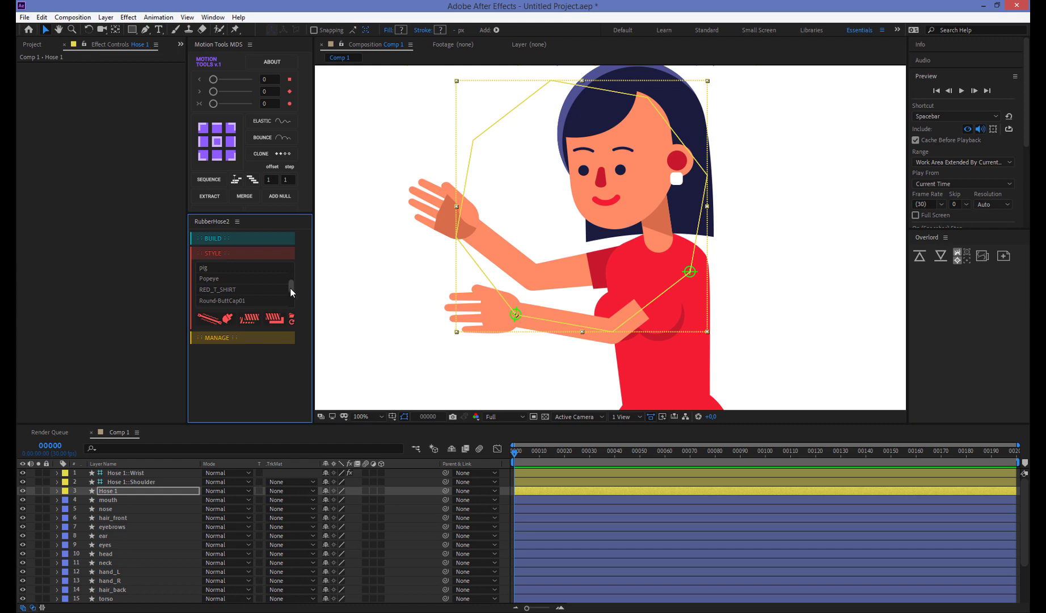
# Rename the Hose 1 group to arm_l and reselect only the arm_l layer
pyautogui.click(217, 337)
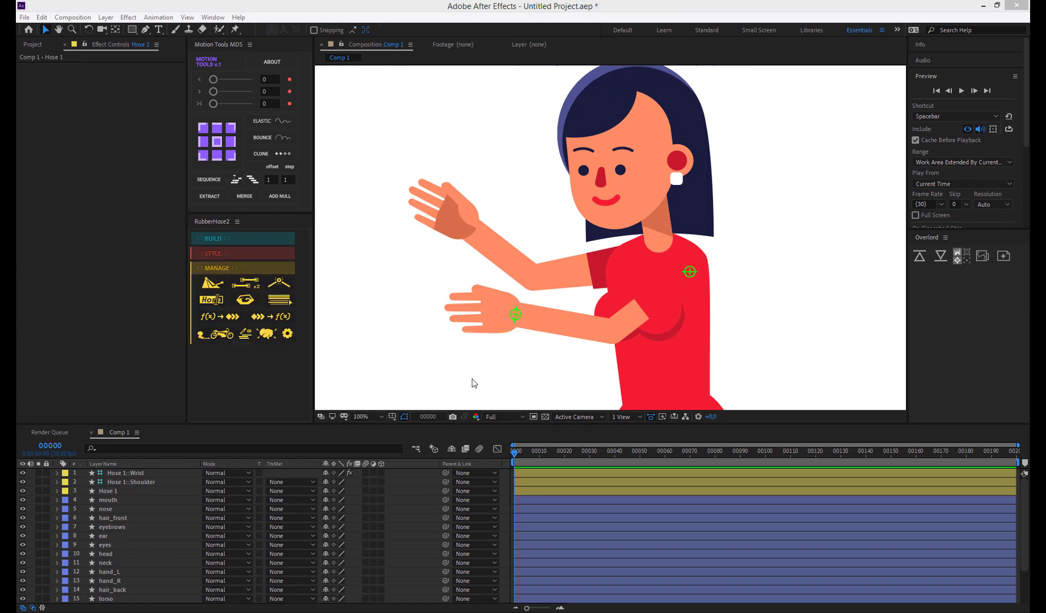
pyautogui.click(117, 490)
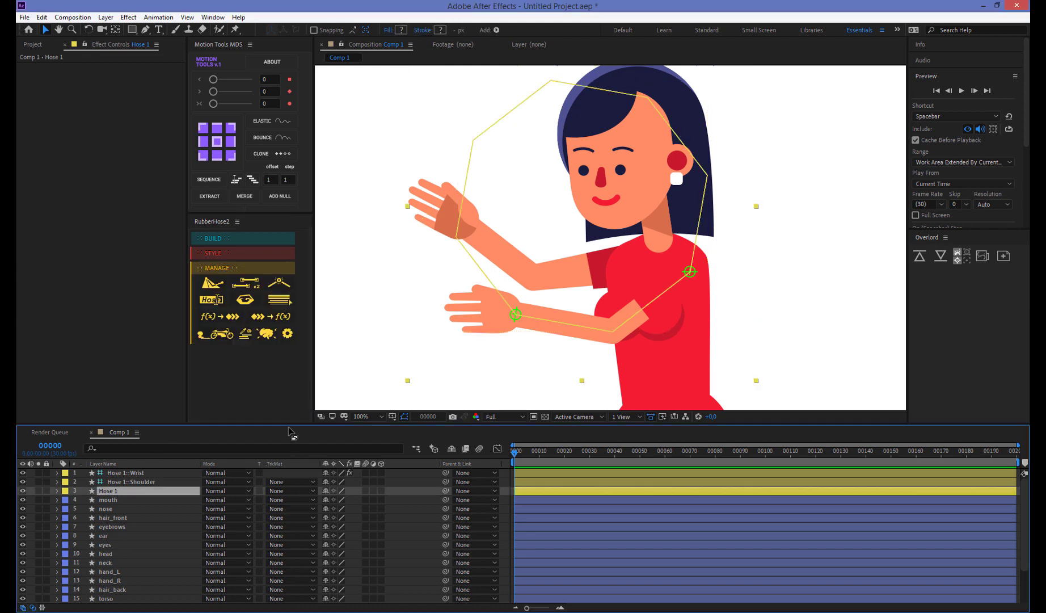
pyautogui.click(211, 301)
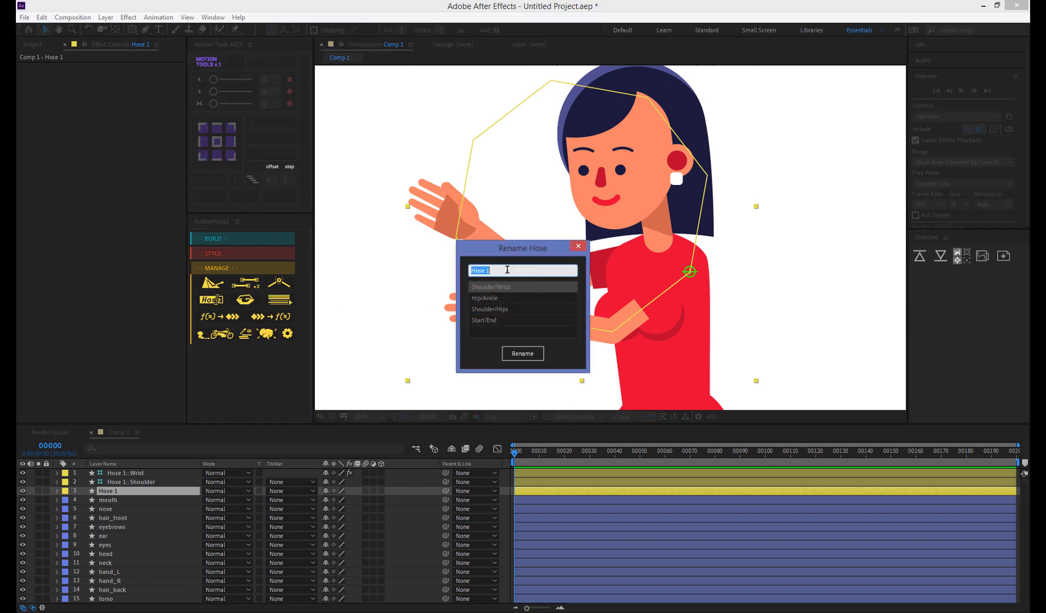
pyautogui.write('arm_l')
pyautogui.press('Return')
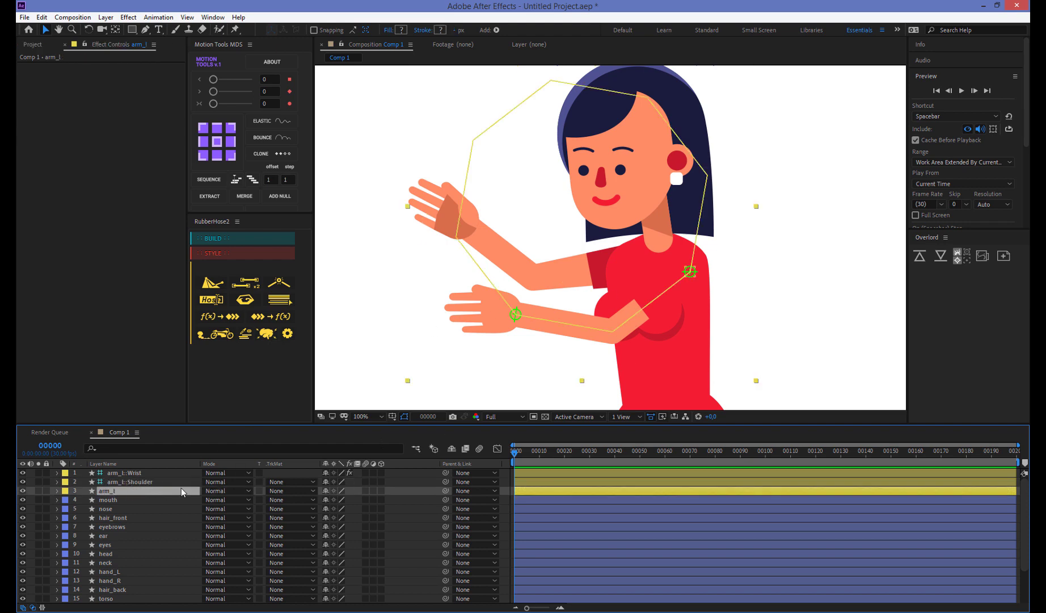
pyautogui.keyDown('shift'); pyautogui.click(130, 476); pyautogui.keyUp('shift')
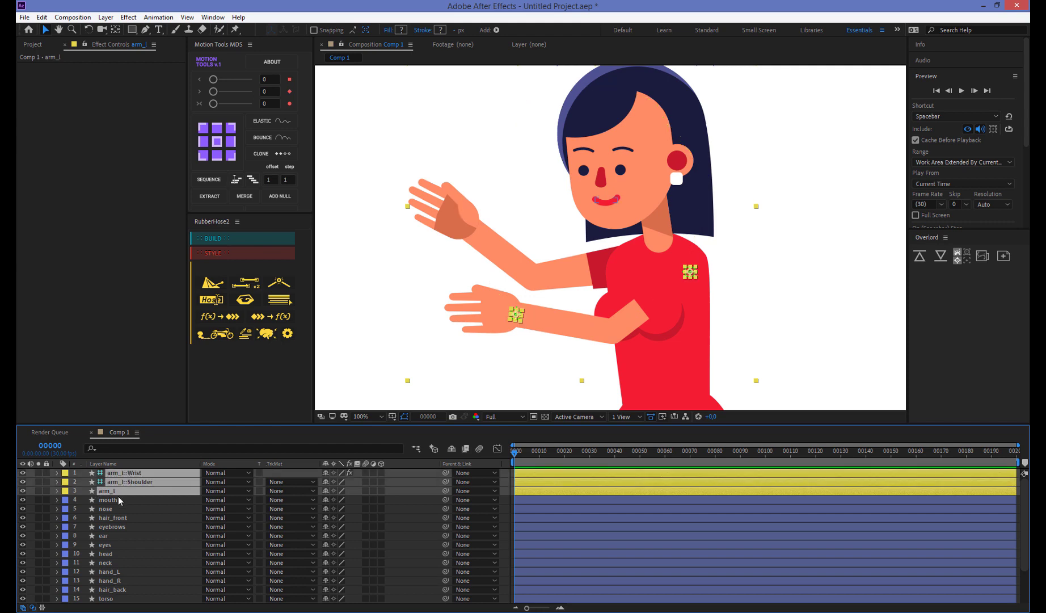
pyautogui.click(117, 497)
pyautogui.click(118, 490)
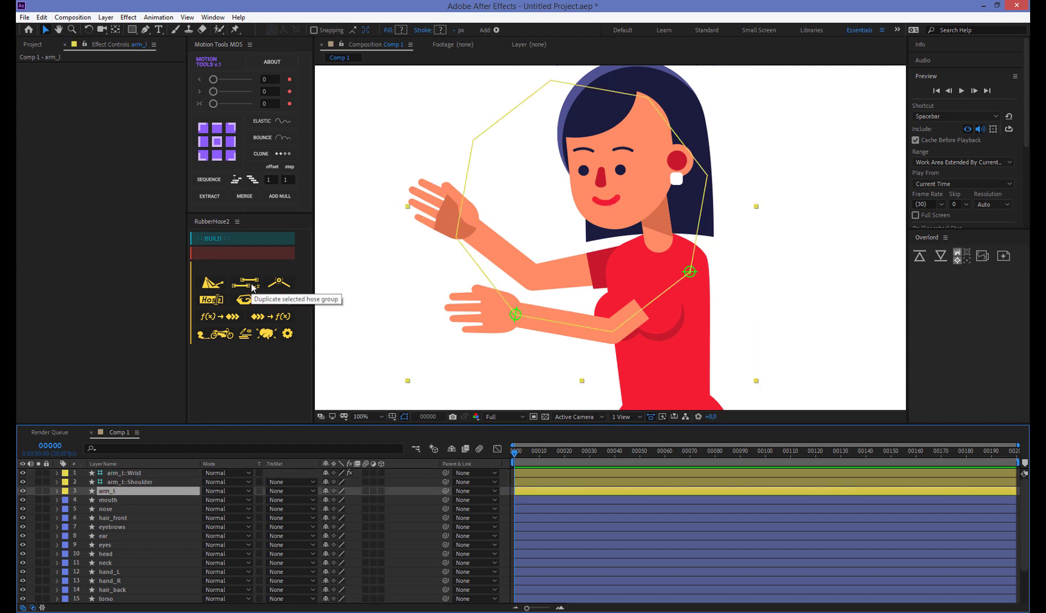
# Duplicate the arm_l hose group and drag the three arm_R 2 layers below torso
pyautogui.click(251, 287)
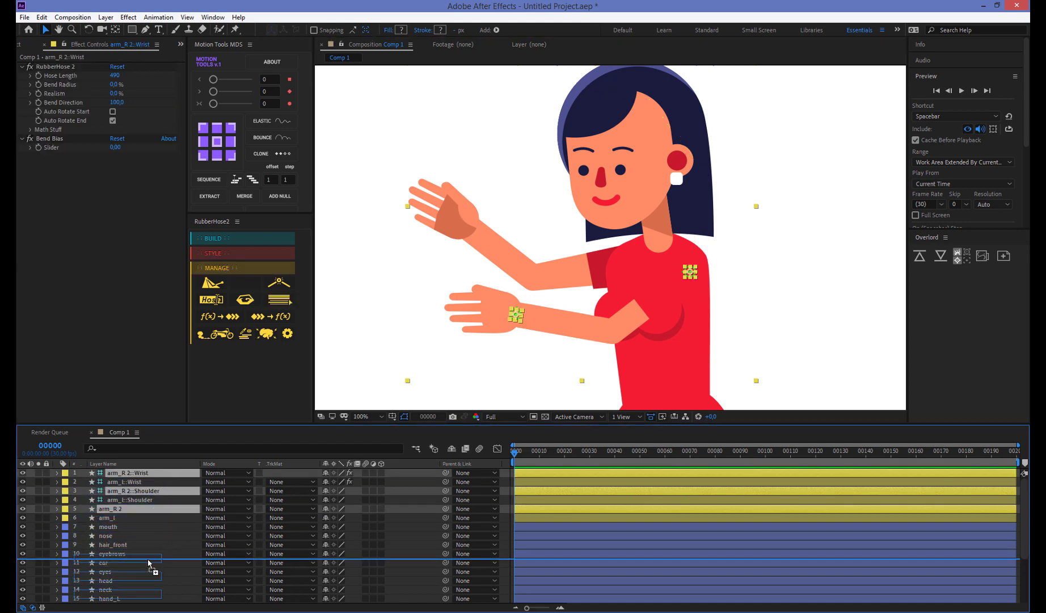
pyautogui.moveTo(160, 474); pyautogui.dragTo(159, 558)
pyautogui.scroll(-3, 160, 541)
pyautogui.scroll(2, 160, 541)
pyautogui.scroll(-2, 160, 541)
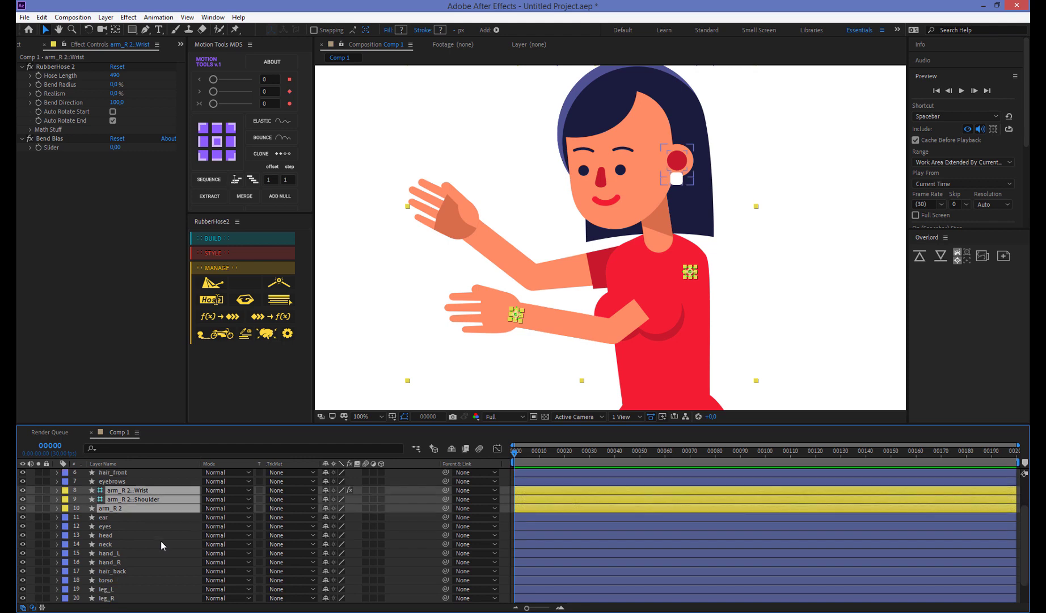
pyautogui.moveTo(148, 482); pyautogui.dragTo(150, 559)
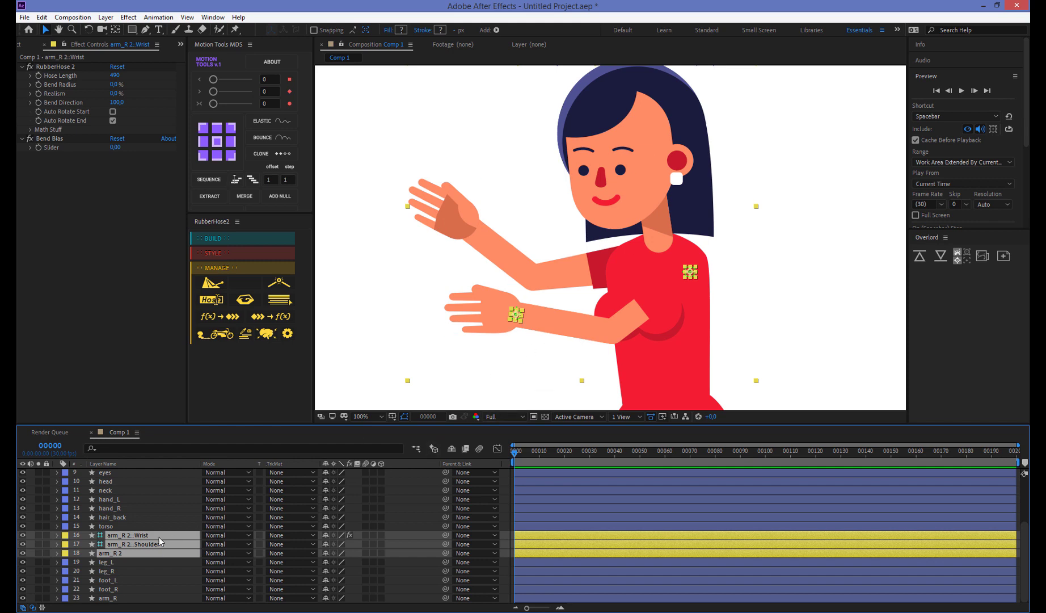
# Move arm_R 2's wrist controller onto the raised hand and its shoulder controller to the shoulder
pyautogui.click(364, 373)
pyautogui.click(517, 315)
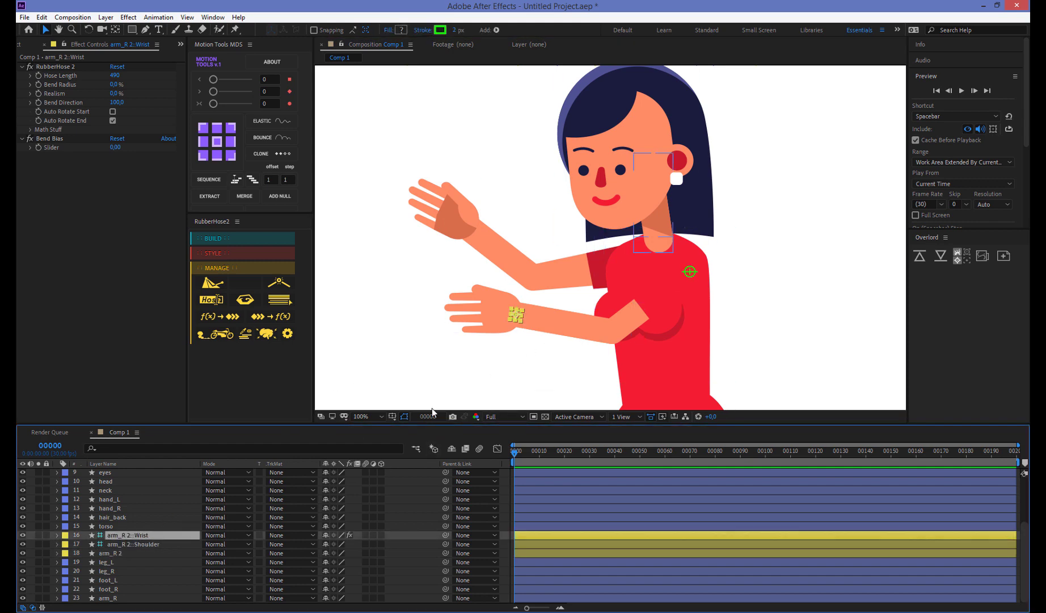
pyautogui.moveTo(517, 315); pyautogui.dragTo(471, 229)
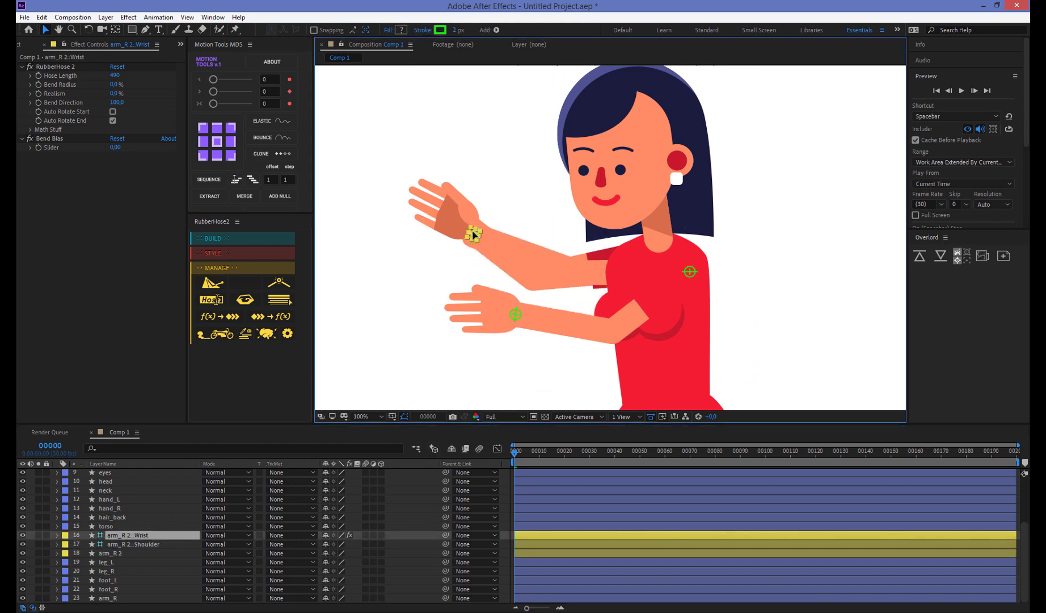
pyautogui.click(152, 544)
pyautogui.moveTo(690, 272); pyautogui.dragTo(634, 259)
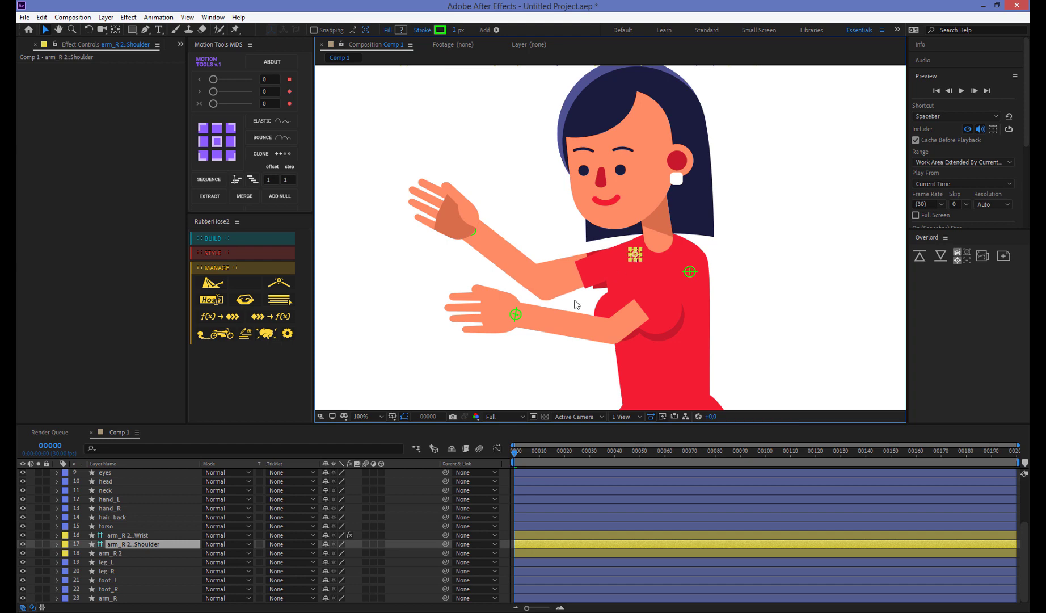
pyautogui.press('Return')
# Delete the original arm_R artwork layer and reselect the arm_R 2 hose
pyautogui.click(115, 554)
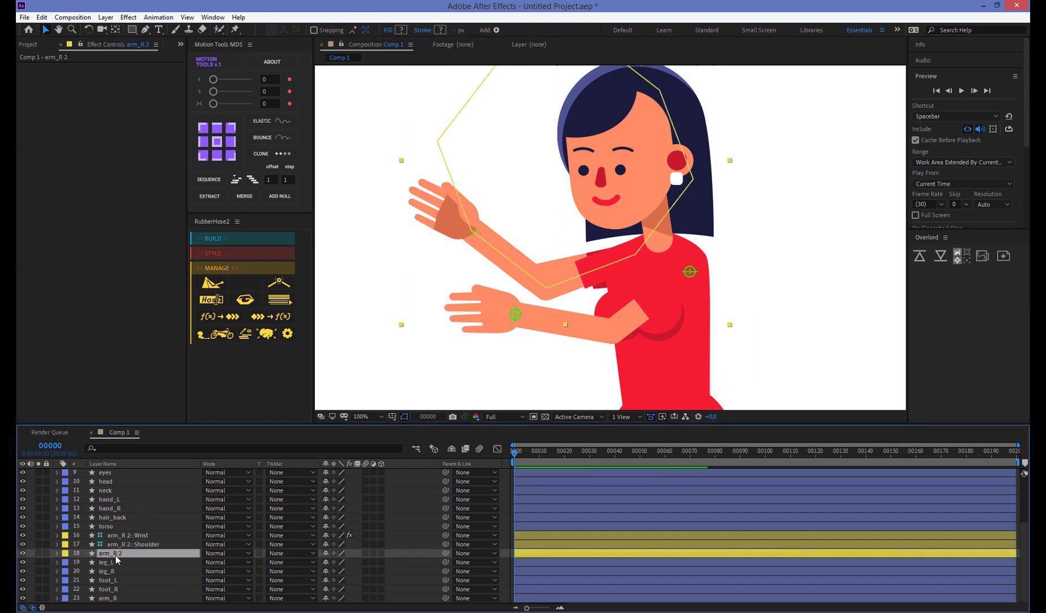
pyautogui.click(108, 598)
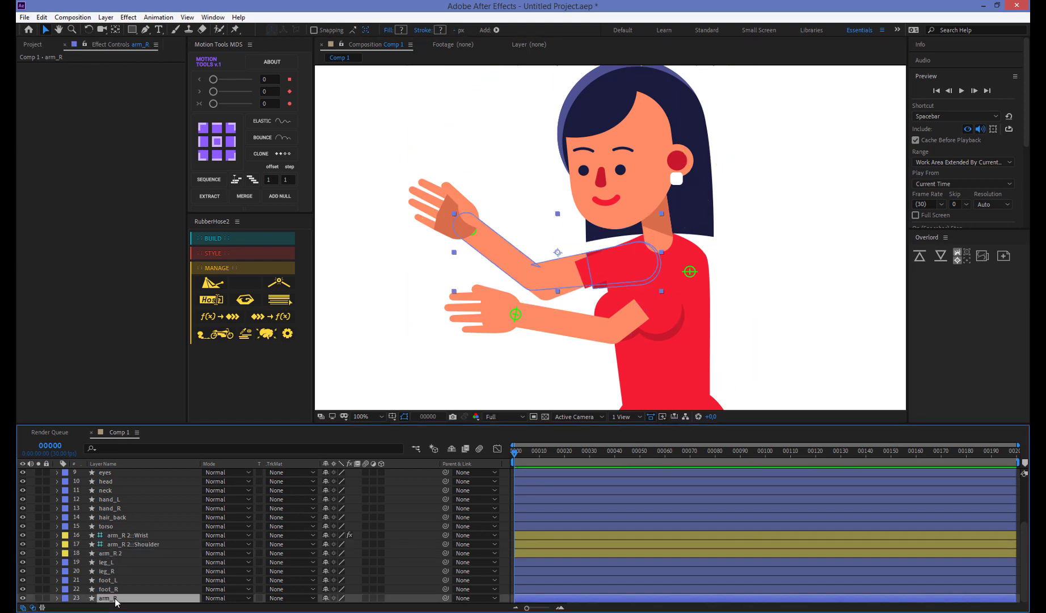
pyautogui.press('Delete')
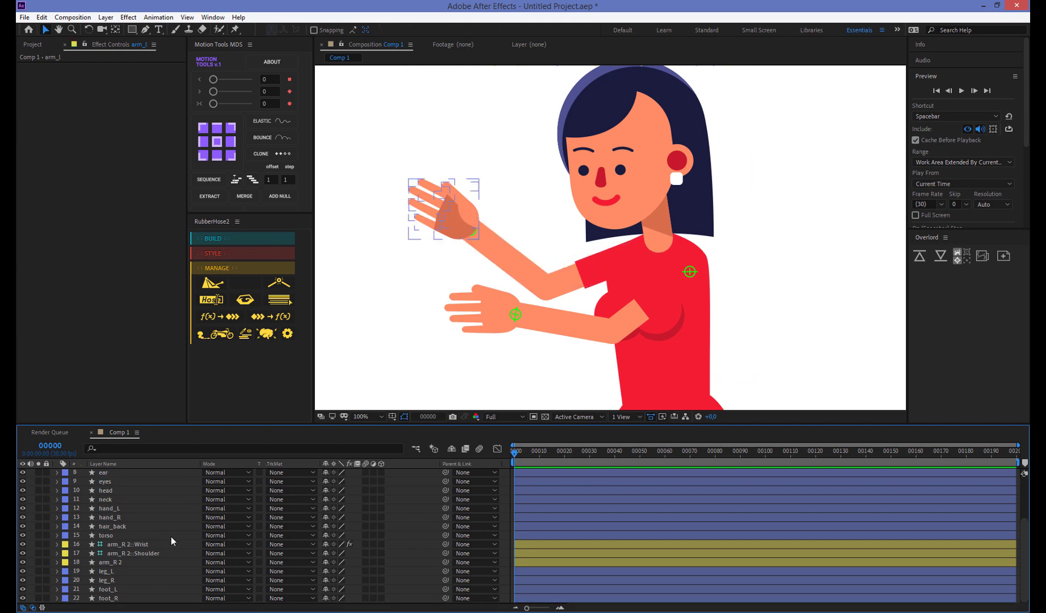
pyautogui.click(117, 565)
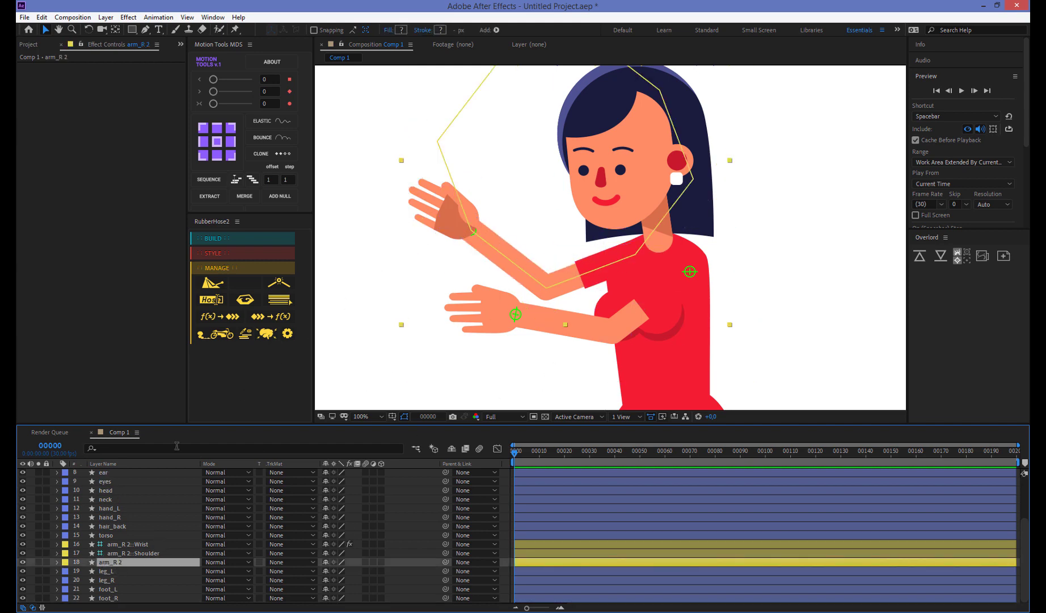
# Recolour arm_R 2's BaseHose 3 and BaseHose 2 strokes to the shirt-shadow red C7192B
pyautogui.click(55, 562)
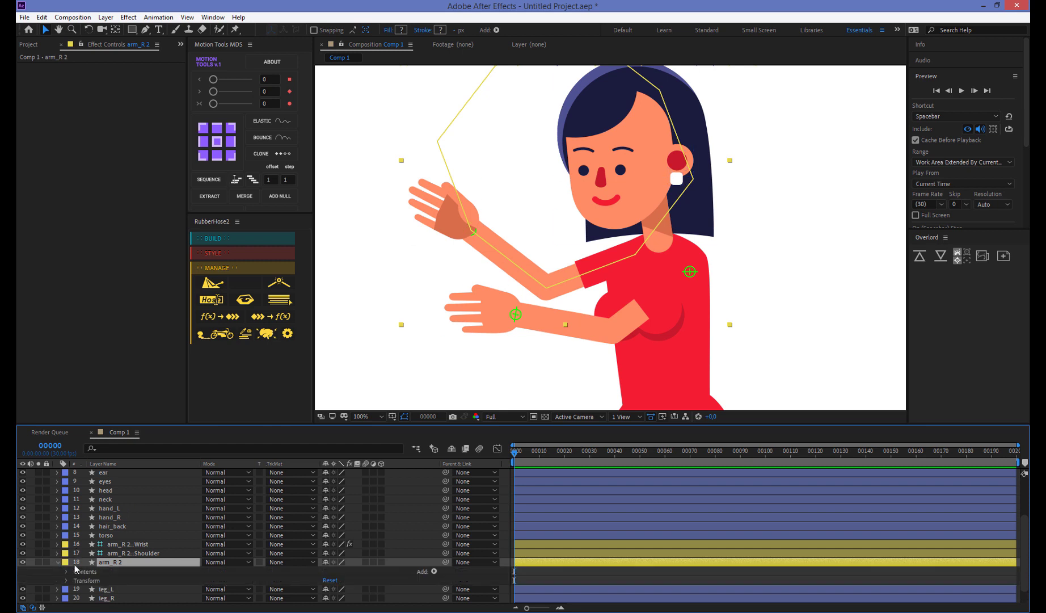
pyautogui.click(67, 571)
pyautogui.scroll(-1, 93, 569)
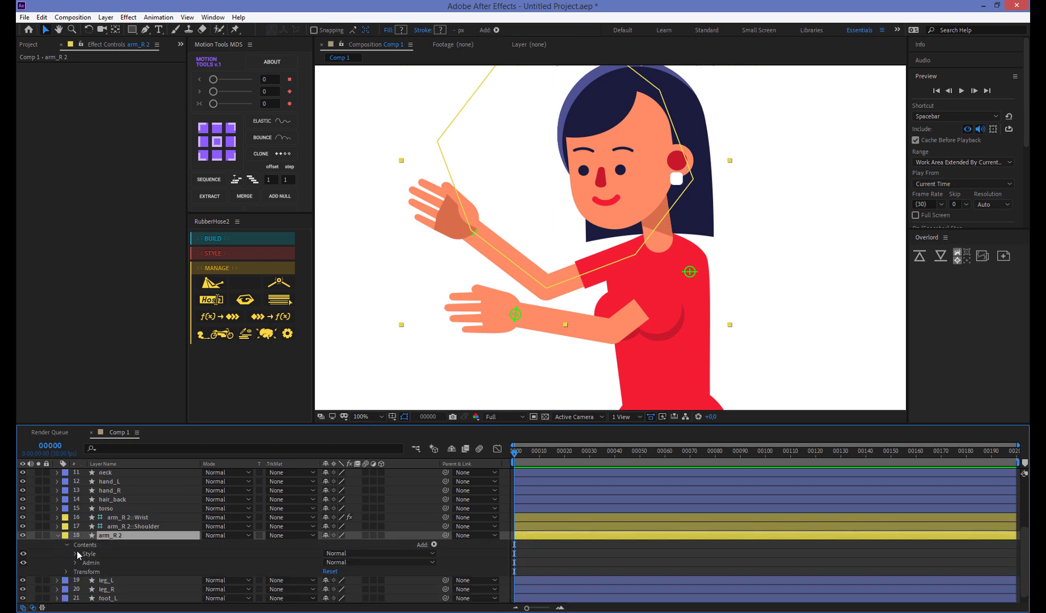
pyautogui.click(75, 552)
pyautogui.click(104, 564)
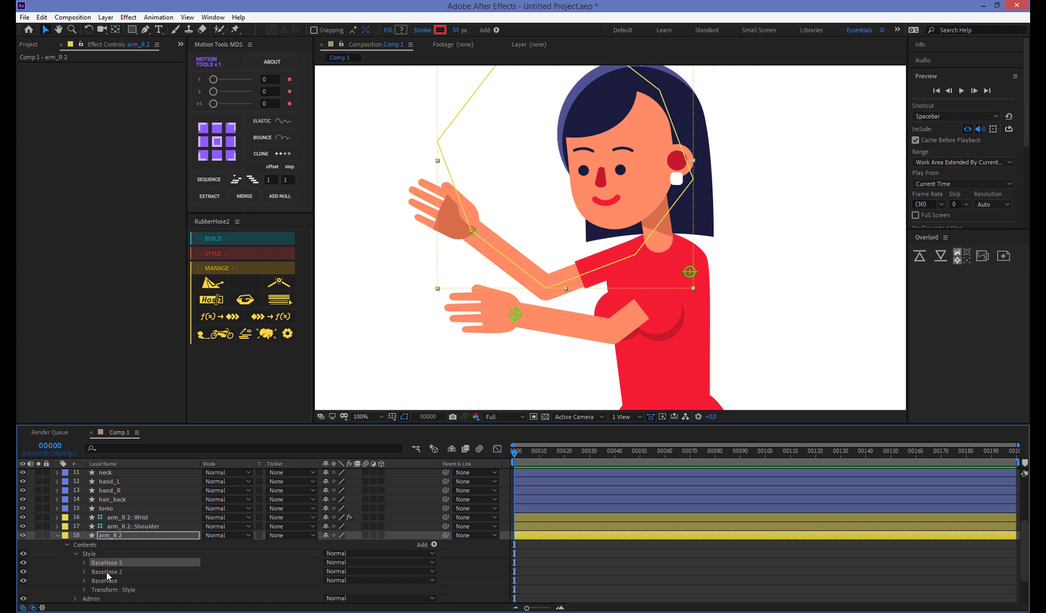
pyautogui.keyDown('shift'); pyautogui.click(113, 571); pyautogui.keyUp('shift')
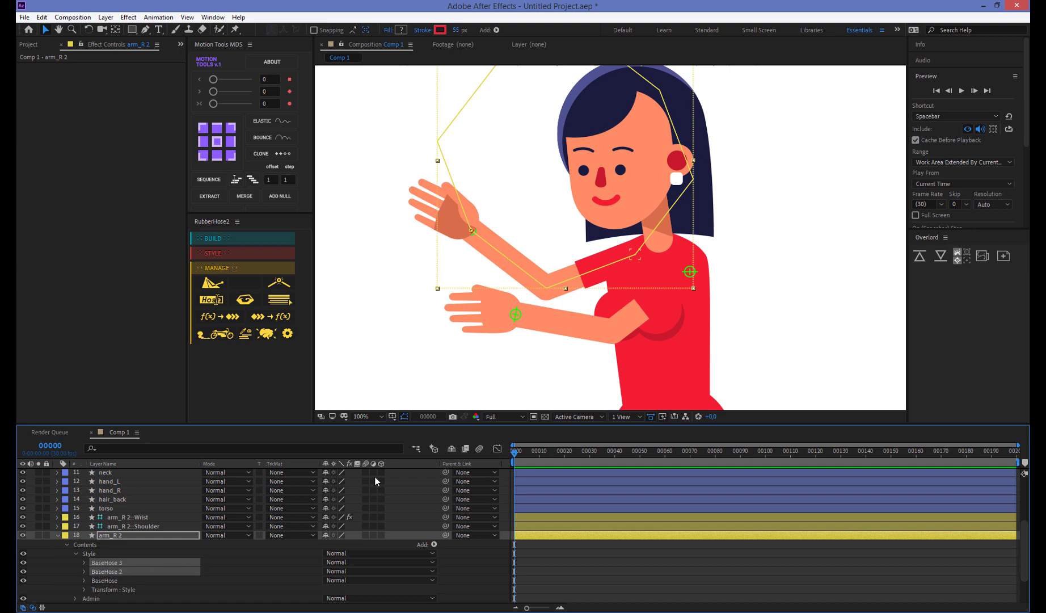
pyautogui.click(445, 31)
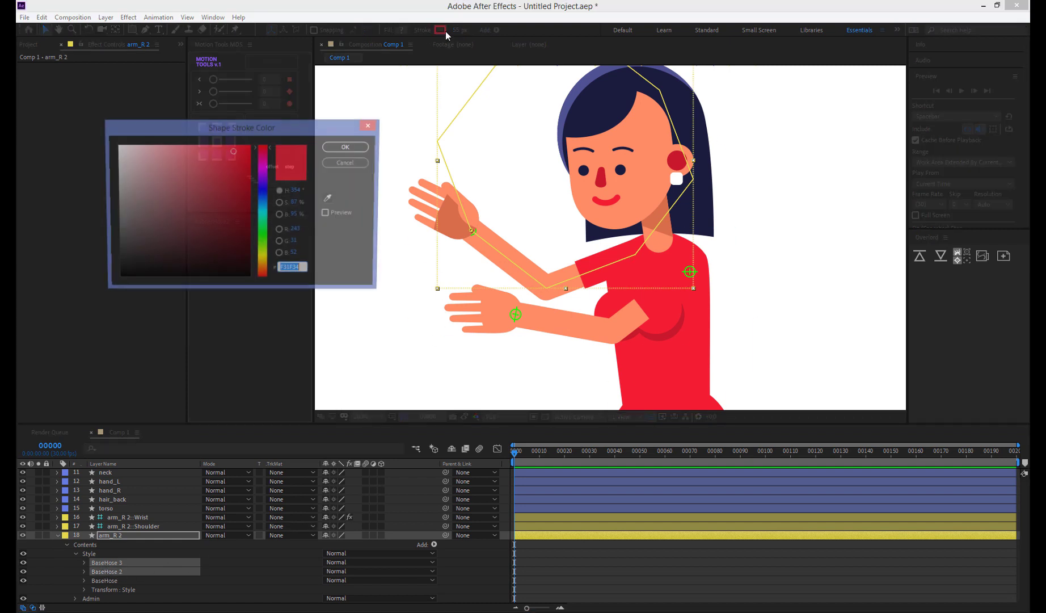
pyautogui.click(329, 198)
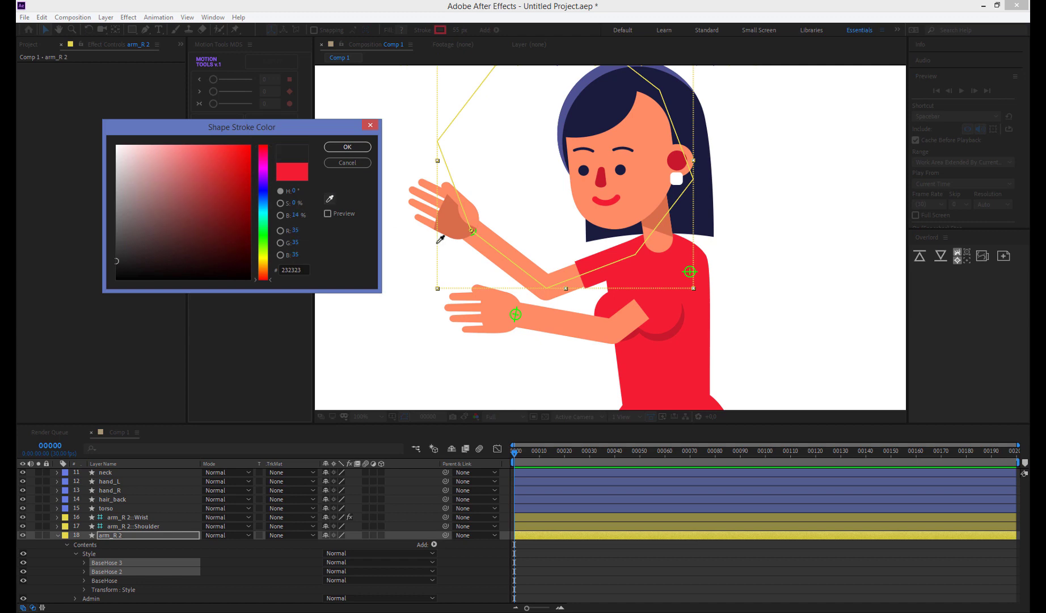
pyautogui.click(666, 338)
pyautogui.click(348, 146)
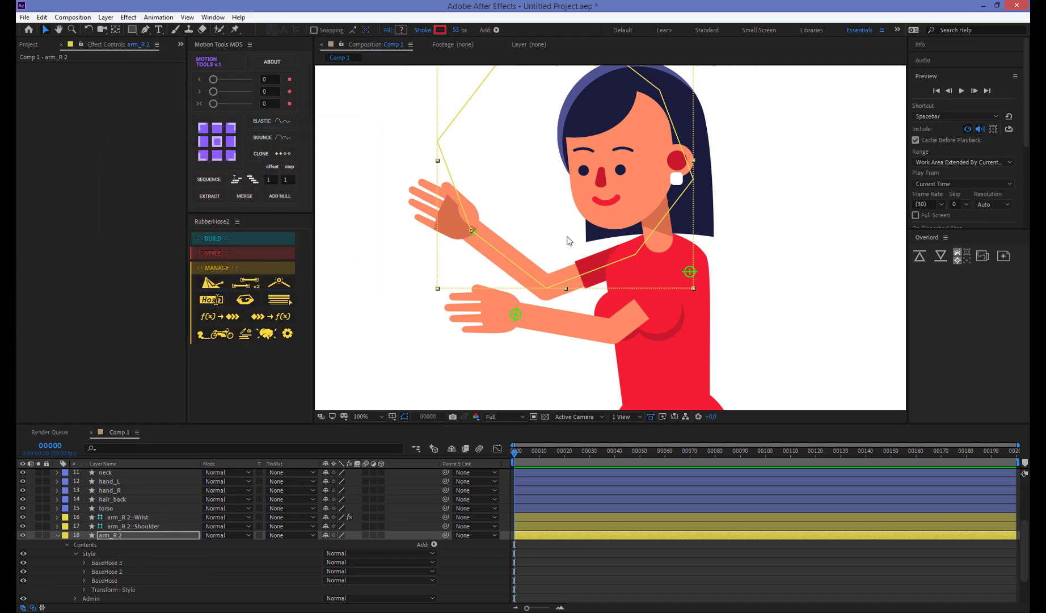
pyautogui.click(779, 313)
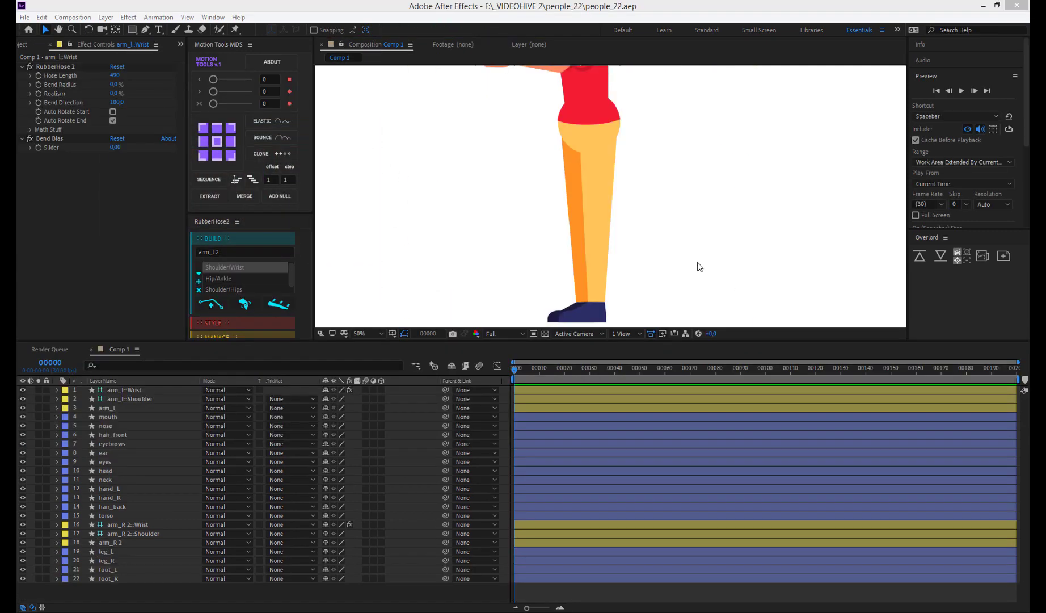
# Create a new RubberHose and give its three layers a Pink label
pyautogui.click(214, 302)
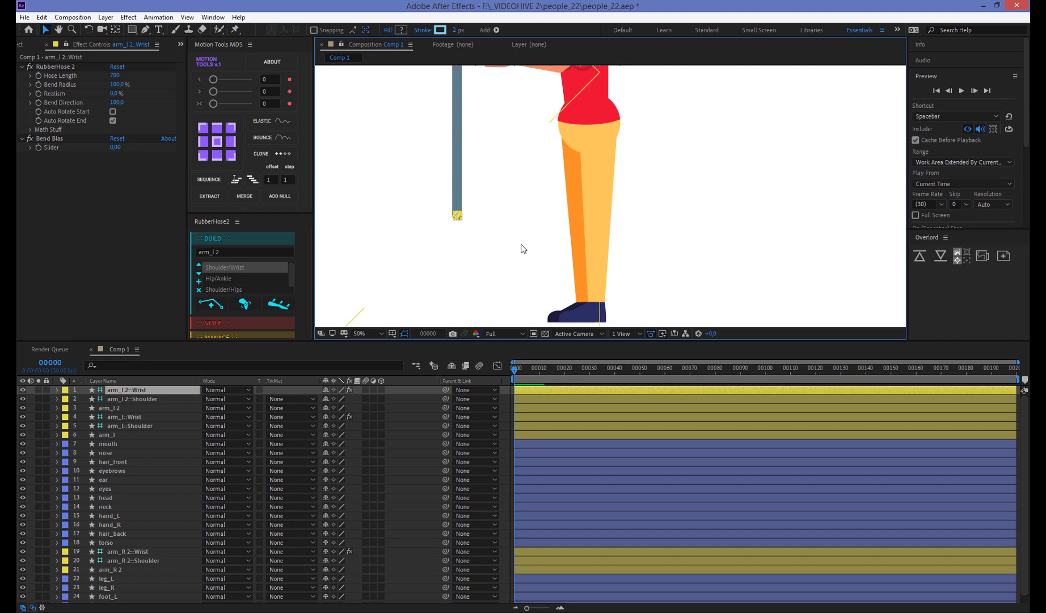
pyautogui.keyDown('shift'); pyautogui.click(132, 405); pyautogui.keyUp('shift')
pyautogui.click(67, 391)
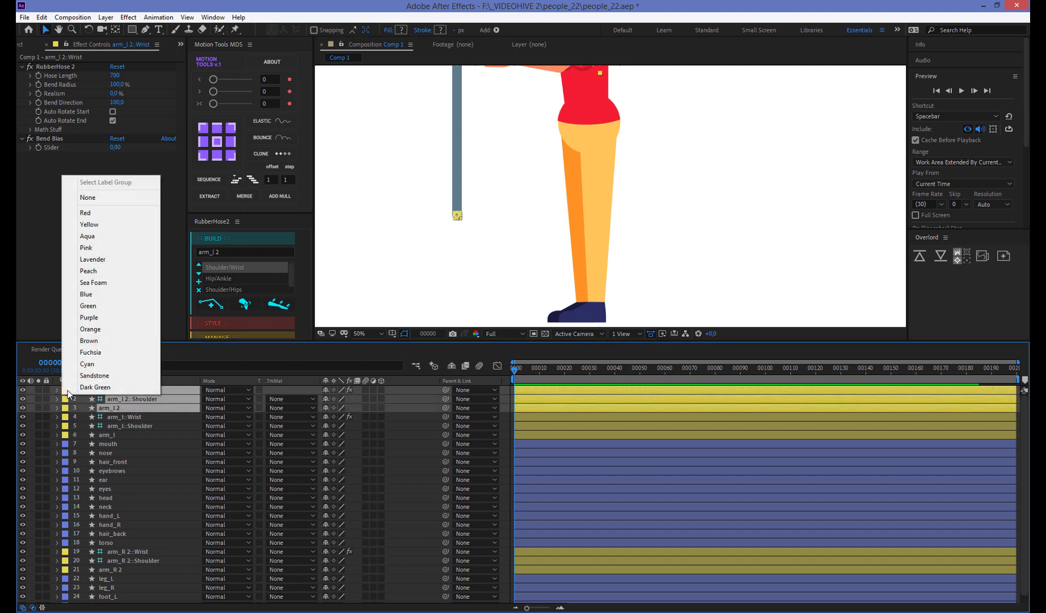
pyautogui.click(90, 248)
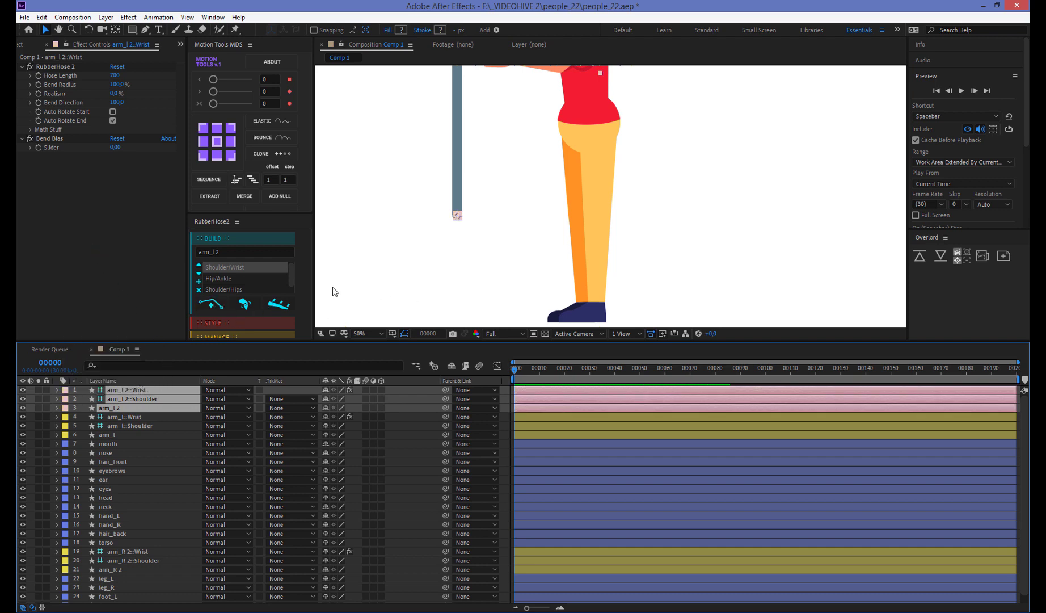
# Rename the new hose group to leg_L 2 through RubberHose Manage
pyautogui.click(290, 276)
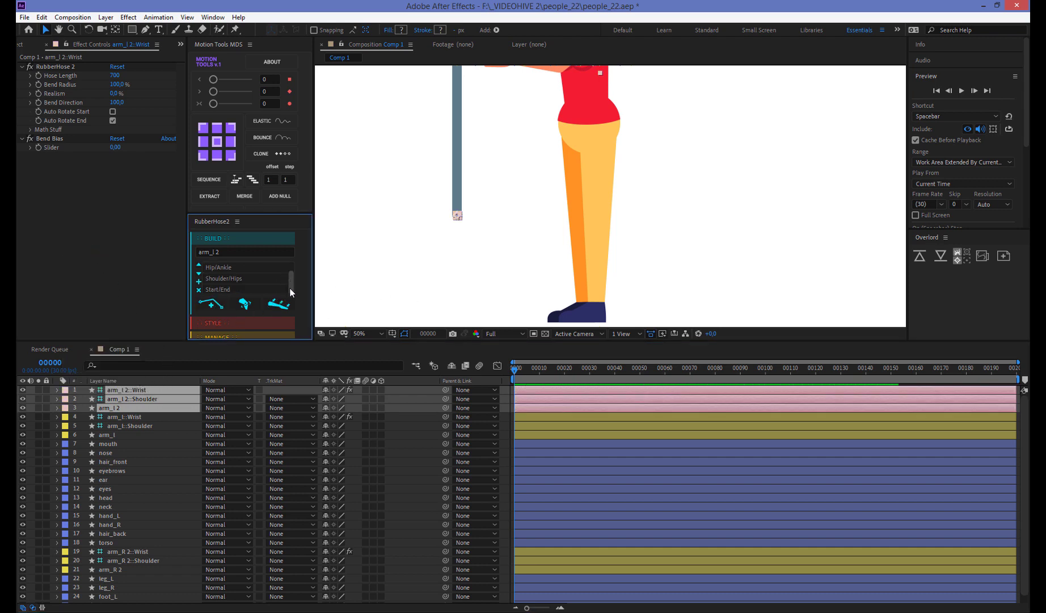
pyautogui.click(232, 334)
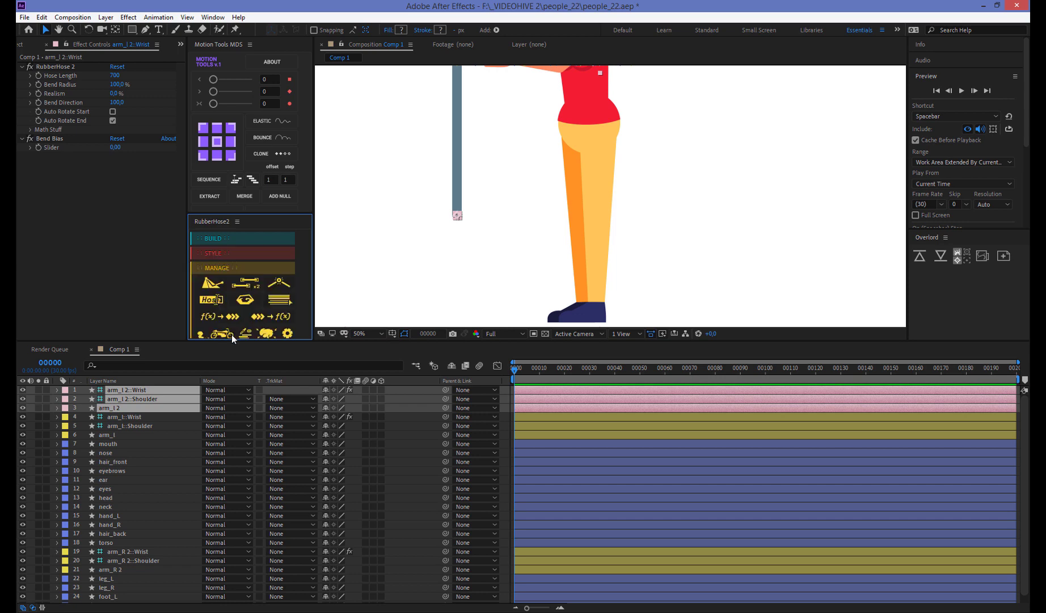
pyautogui.click(211, 299)
pyautogui.write('leg_L')
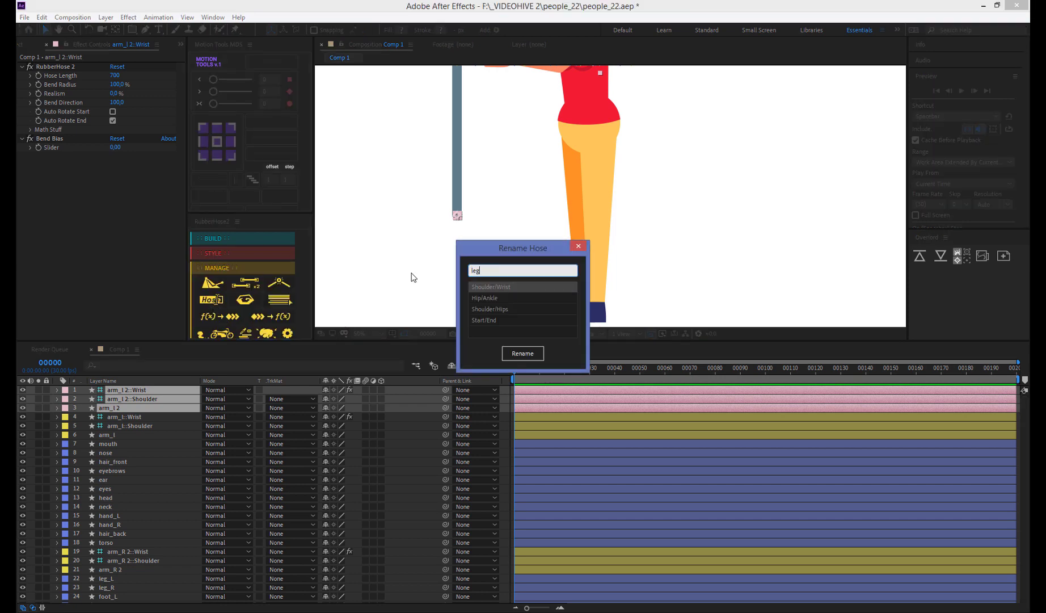
pyautogui.click(528, 349)
pyautogui.click(458, 218)
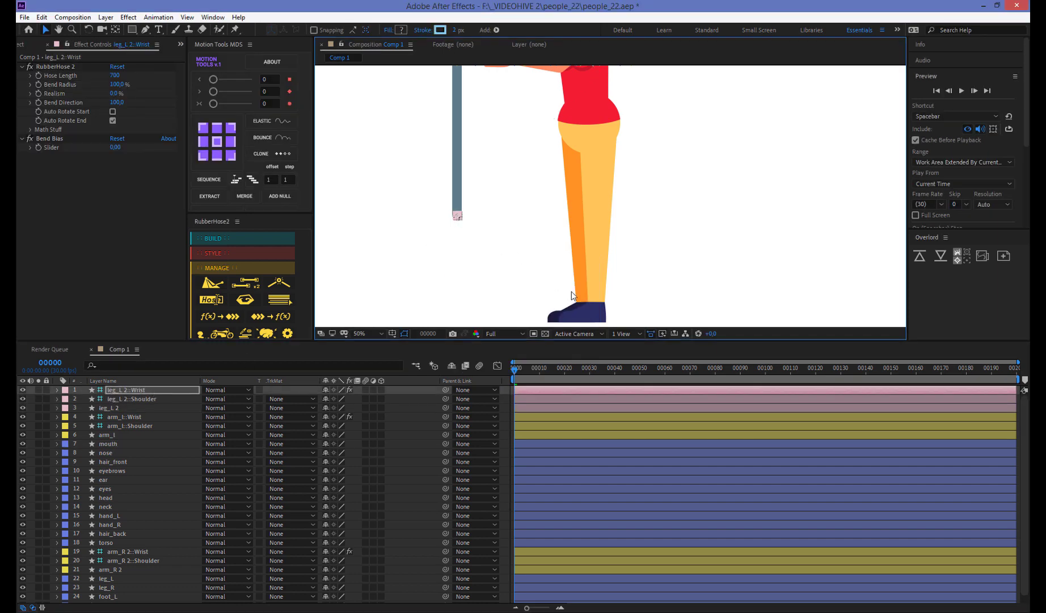
# Move the leg_L 2 hose's end onto the foot and its start down to the hip
pyautogui.moveTo(464, 220); pyautogui.dragTo(599, 309)
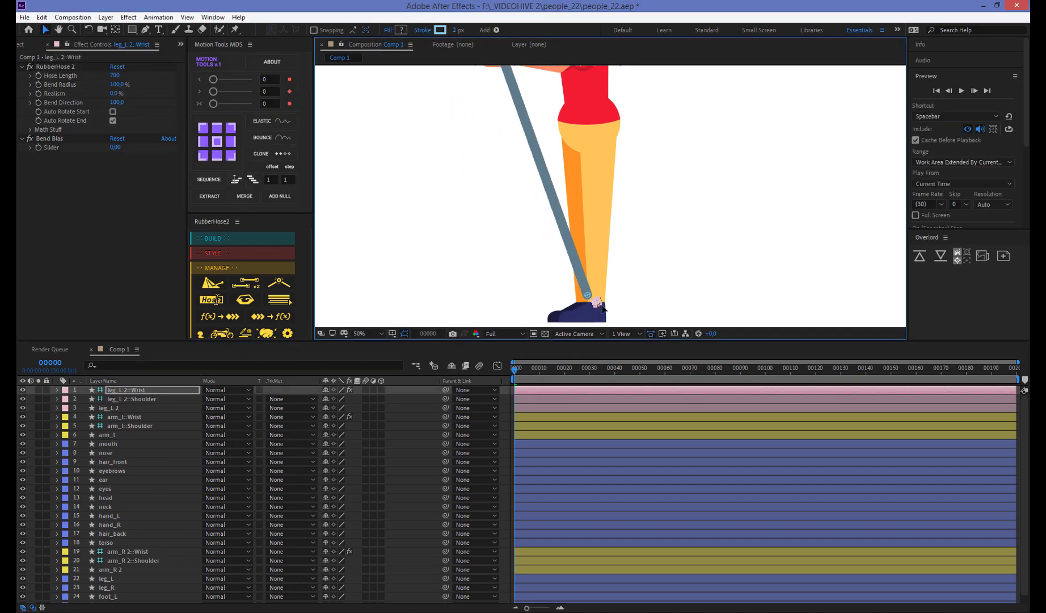
pyautogui.scroll(-2, 700, 243)
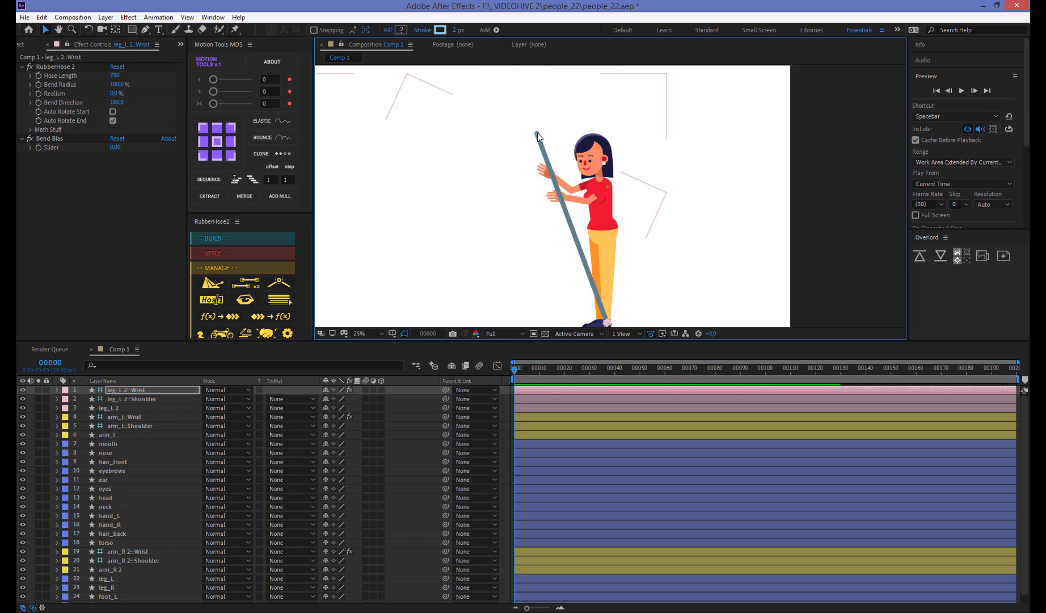
pyautogui.click(548, 142)
pyautogui.moveTo(578, 178); pyautogui.dragTo(609, 239)
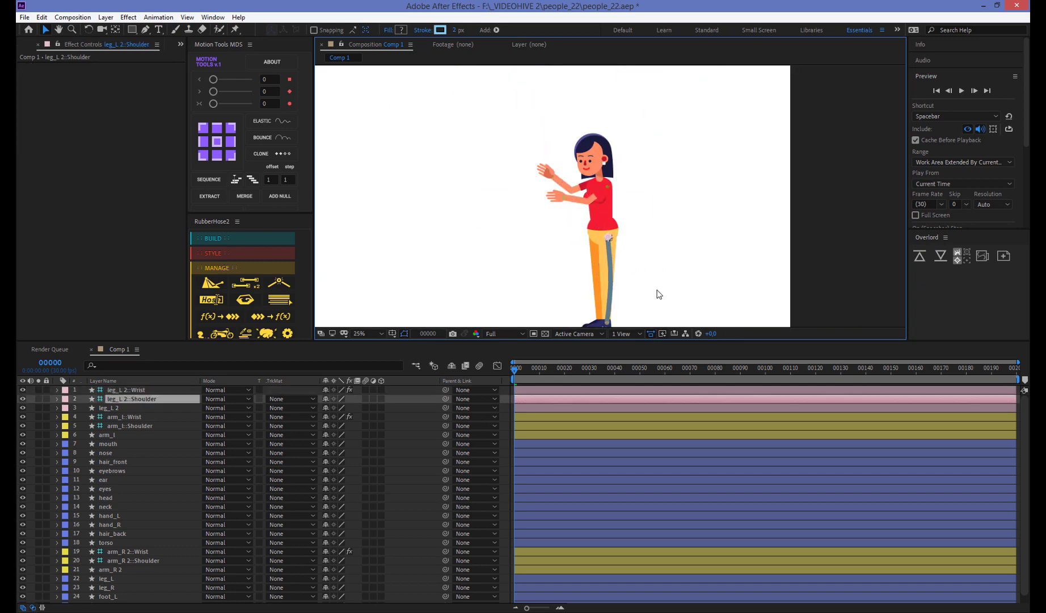
pyautogui.scroll(2, 656, 292)
pyautogui.moveTo(662, 263); pyautogui.dragTo(653, 214)
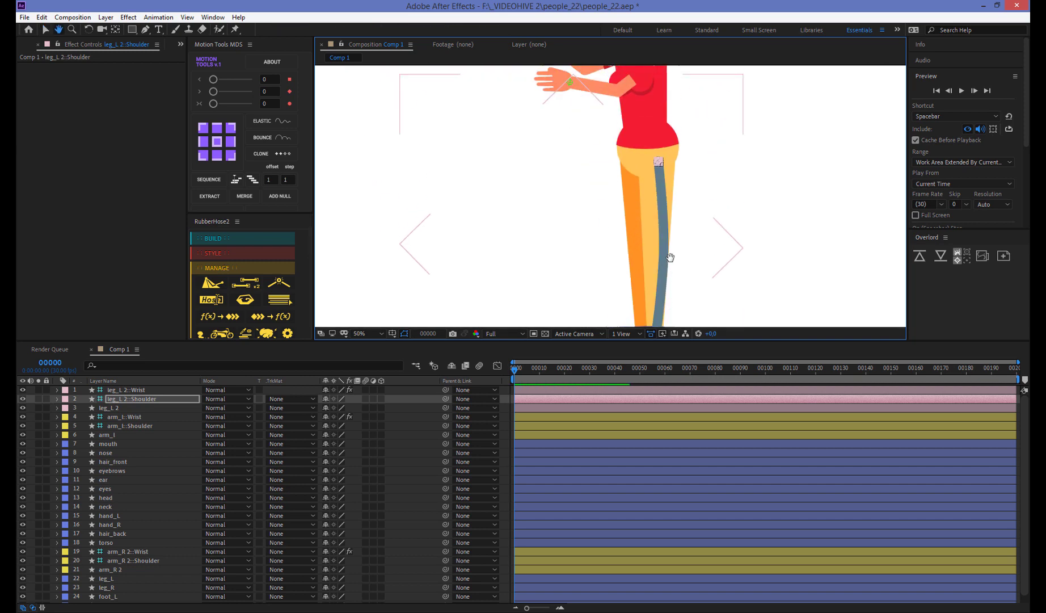
pyautogui.press('v')
# Set the leg's Bend Direction to -100, Bend Radius to 0 and Hose Length to 690
pyautogui.click(125, 389)
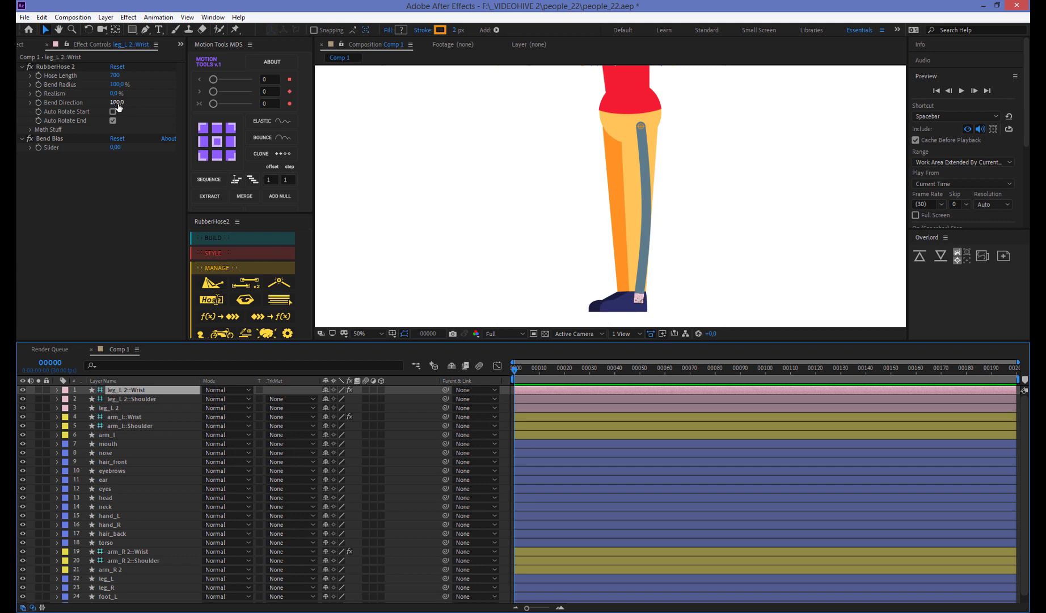
pyautogui.click(116, 103)
pyautogui.press('BackSpace')
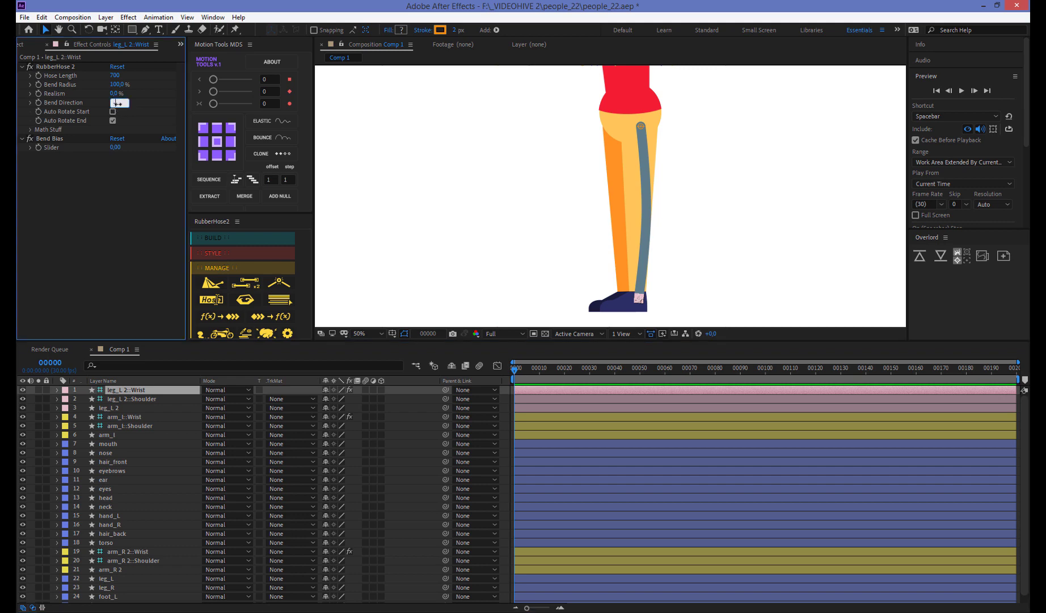
pyautogui.write('-100')
pyautogui.press('Return')
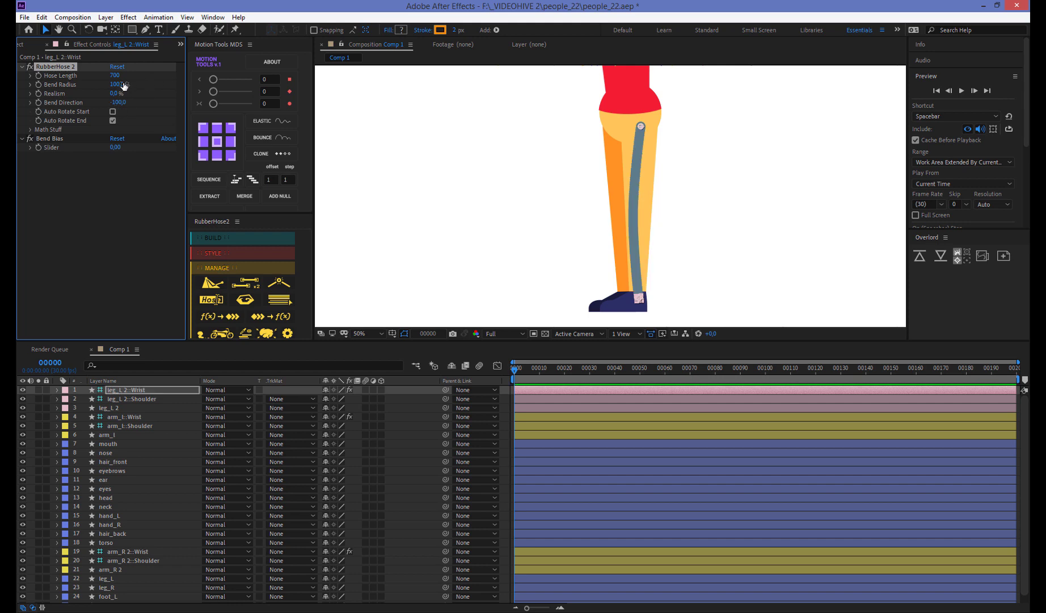
pyautogui.click(118, 85)
pyautogui.write('00')
pyautogui.press('Return')
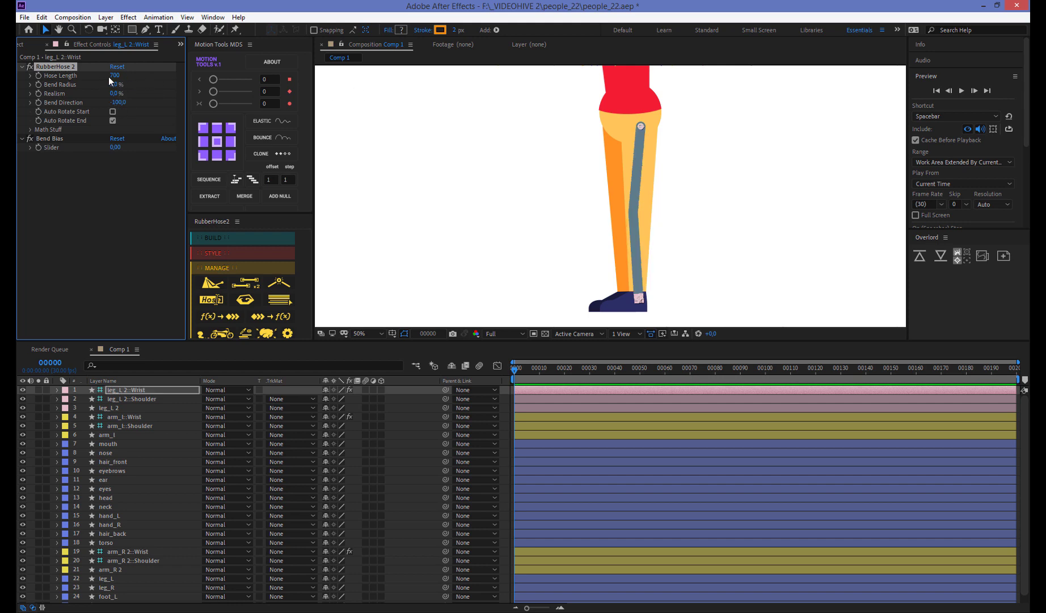
pyautogui.moveTo(115, 76); pyautogui.dragTo(108, 75)
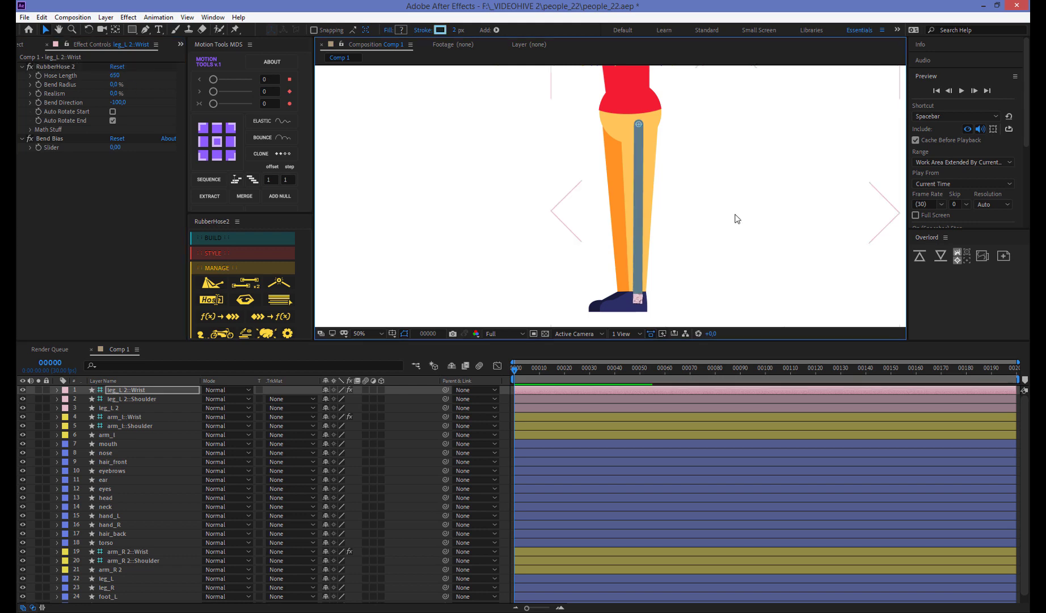
# Apply the Tight Pants style preset to the leg_L 2 hose
pyautogui.click(643, 163)
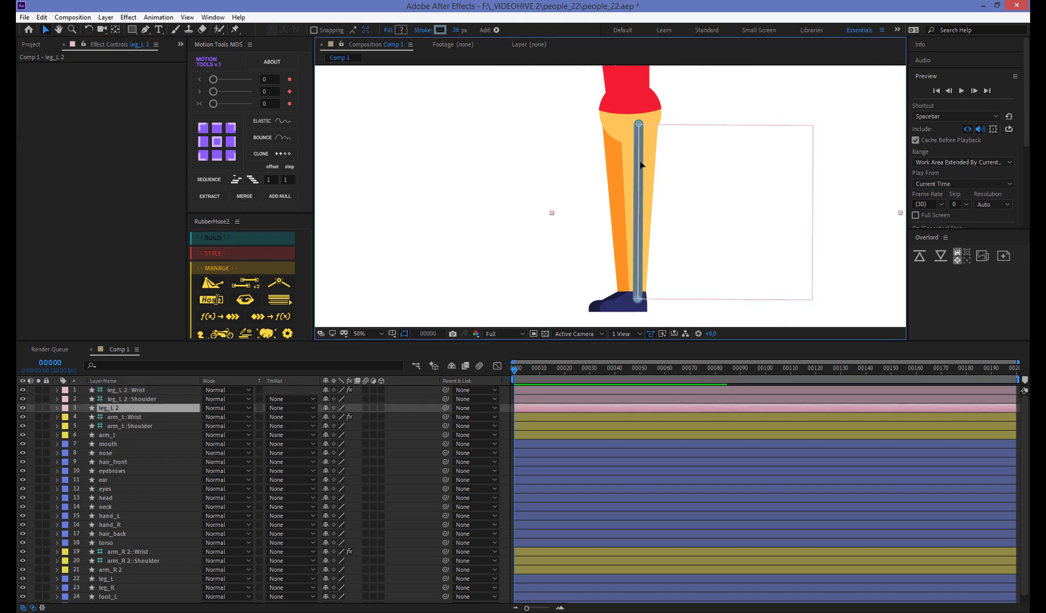
pyautogui.click(221, 253)
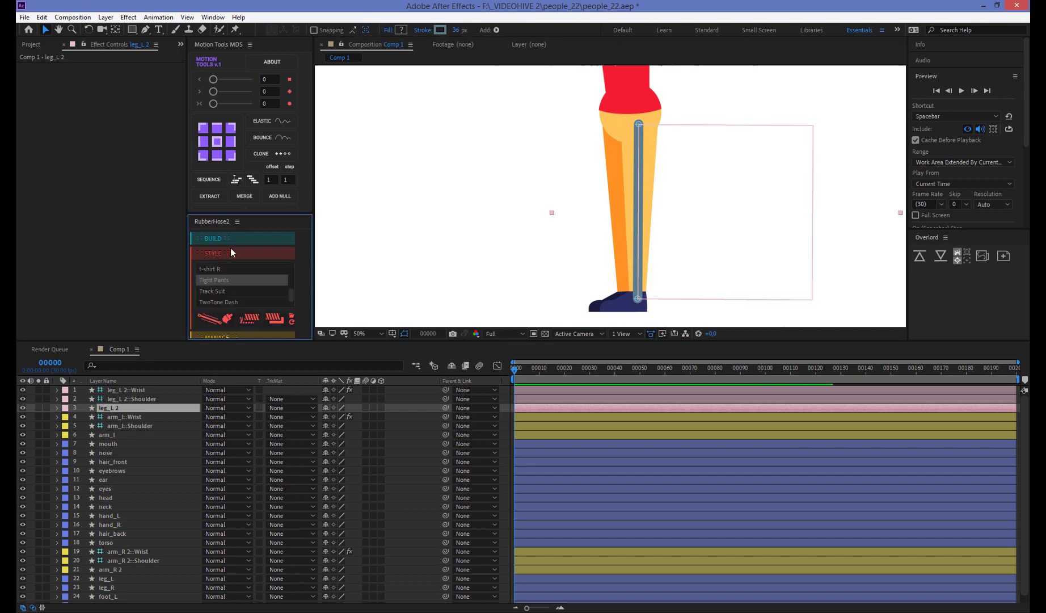
pyautogui.doubleClick(218, 282)
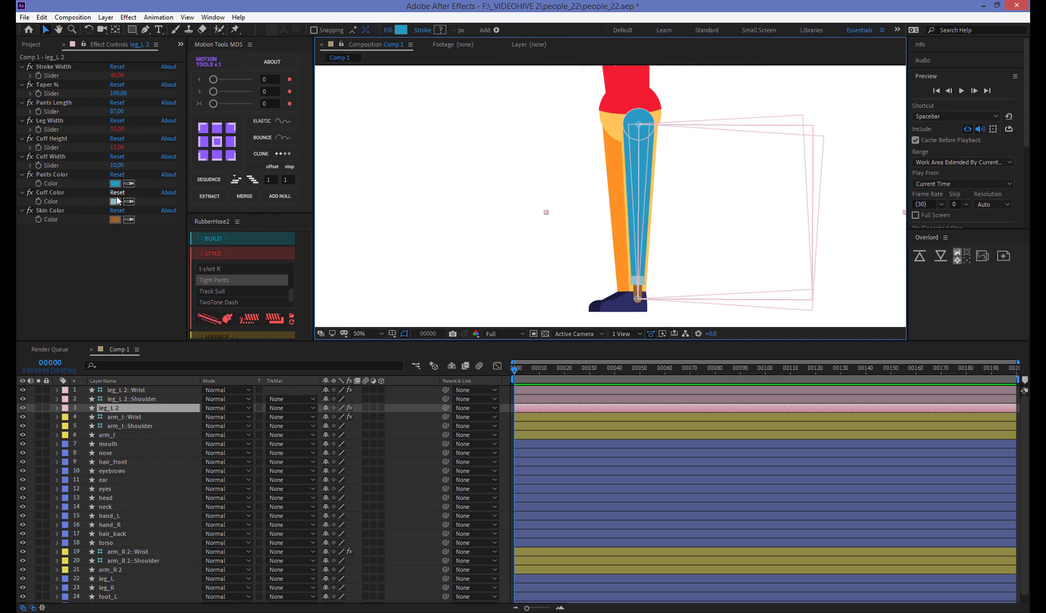
pyautogui.click(100, 418)
pyautogui.click(96, 410)
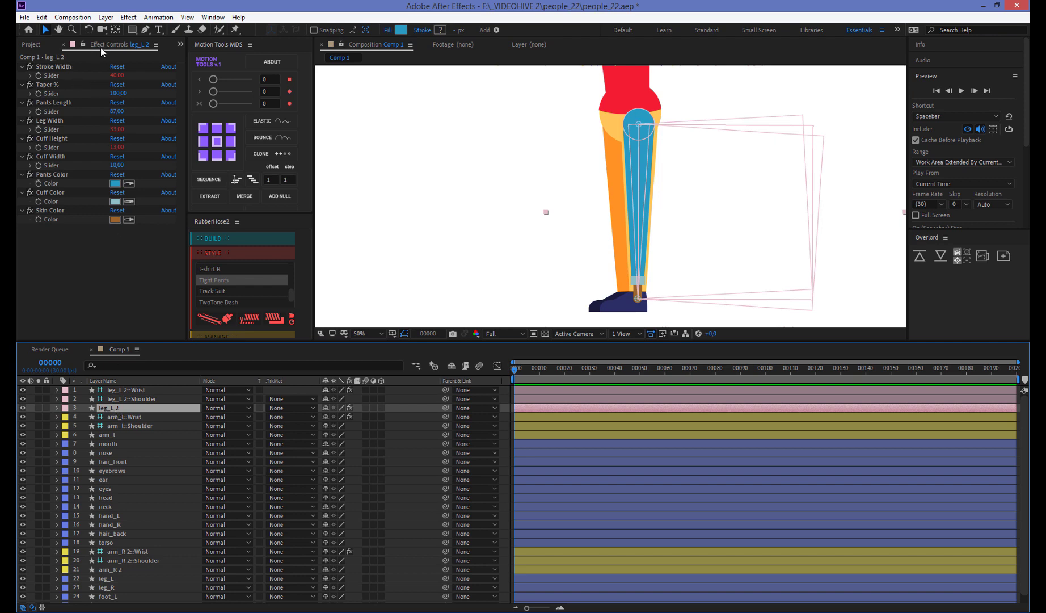
# Widen the leg hose's stroke to 64 and adjust its taper
pyautogui.click(117, 224)
pyautogui.moveTo(117, 75)
pyautogui.mouseDown()
pyautogui.moveTo(130, 79)
pyautogui.moveTo(119, 93)
pyautogui.moveTo(102, 90)
pyautogui.mouseUp()
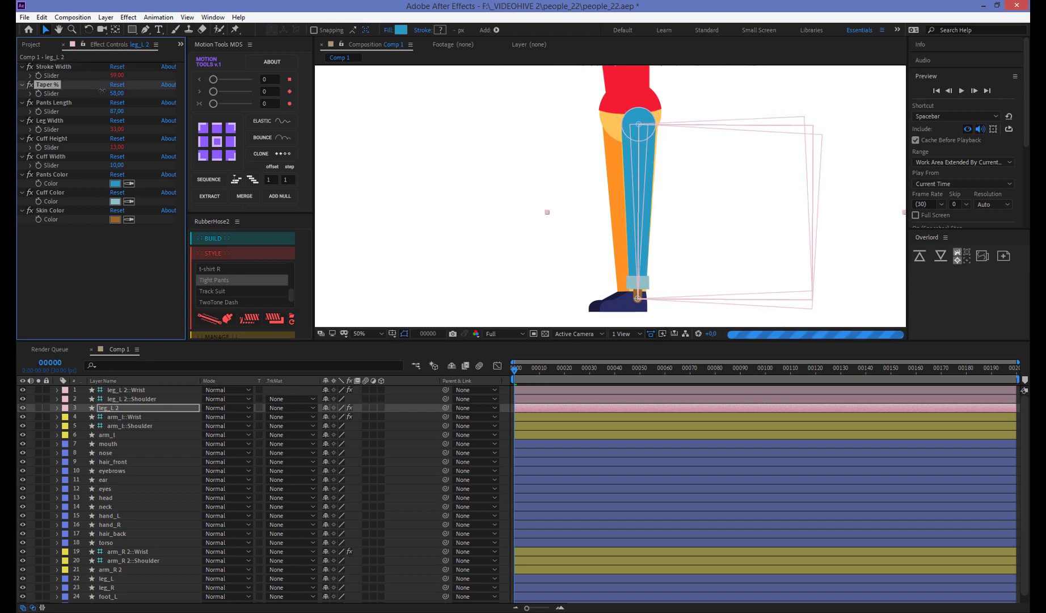
pyautogui.moveTo(102, 90); pyautogui.dragTo(128, 111)
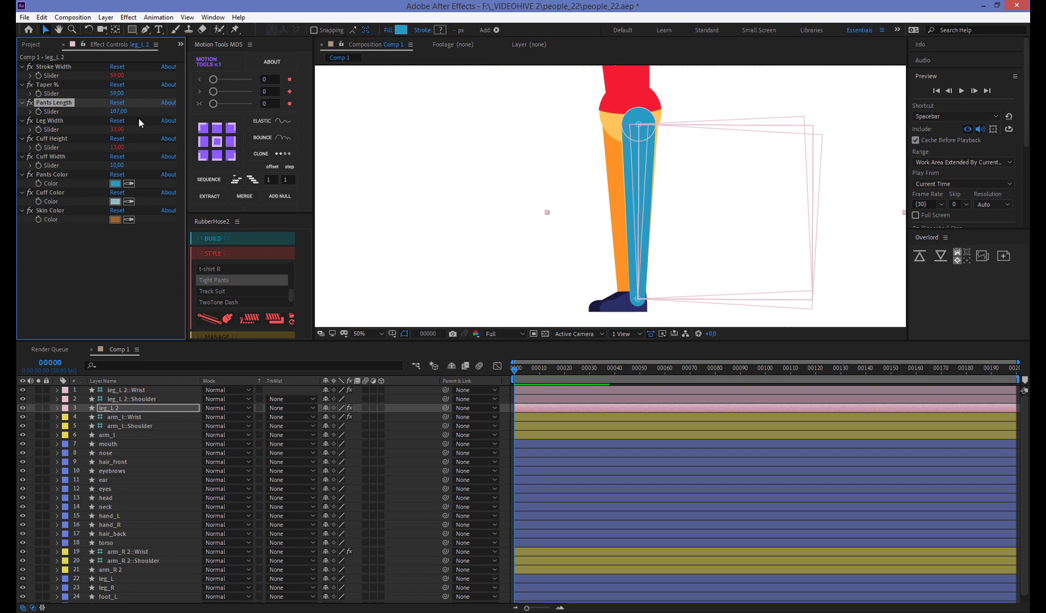
pyautogui.click(675, 242)
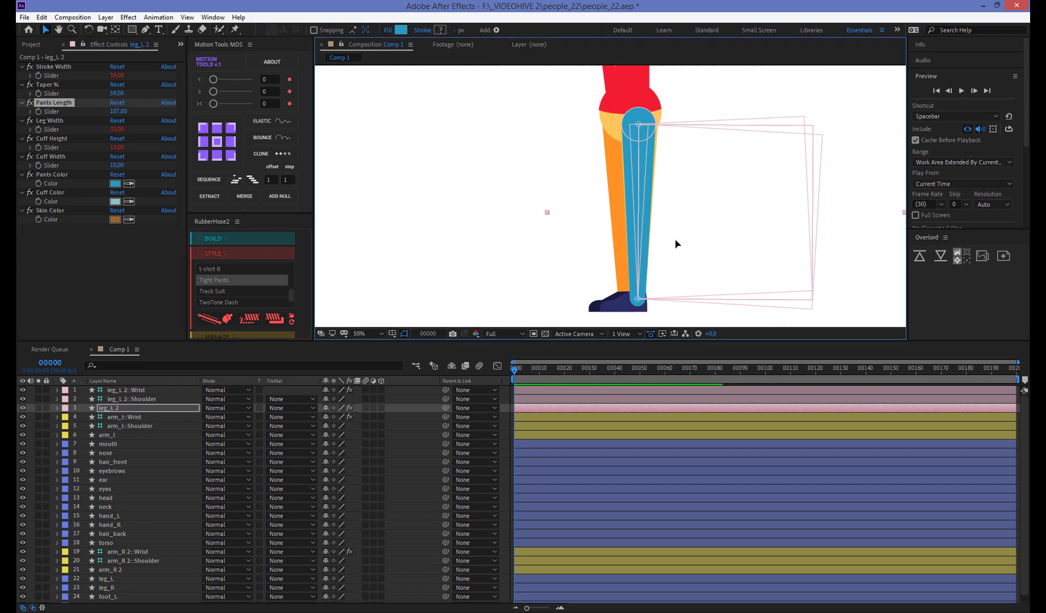
pyautogui.press('.')
pyautogui.moveTo(623, 235)
pyautogui.mouseDown()
pyautogui.moveTo(607, 221)
pyautogui.moveTo(564, 235)
pyautogui.mouseUp()
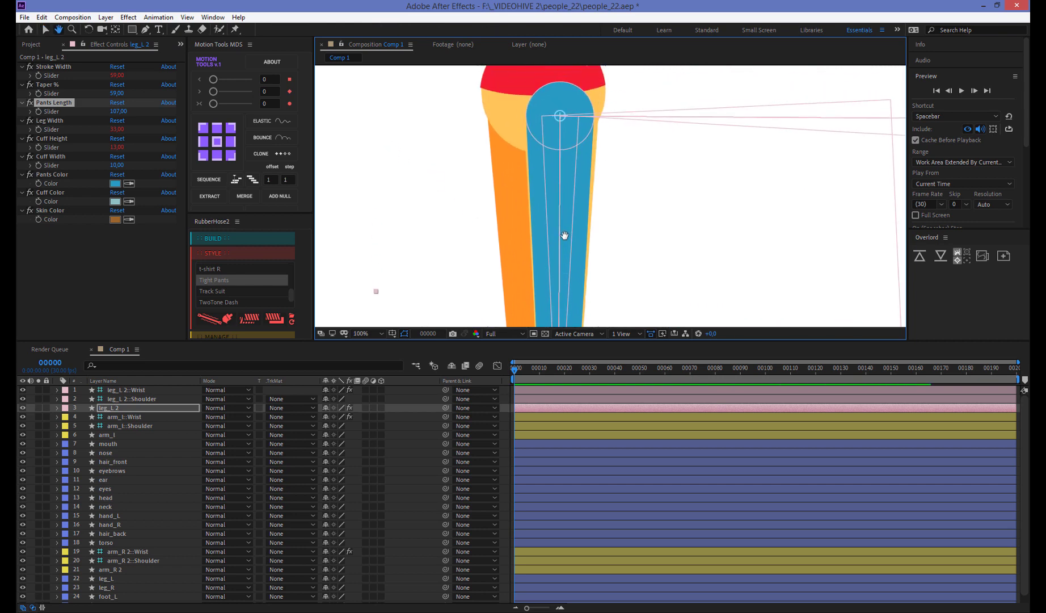
pyautogui.press('v')
pyautogui.moveTo(117, 75); pyautogui.dragTo(118, 76)
pyautogui.moveTo(510, 202); pyautogui.dragTo(518, 211)
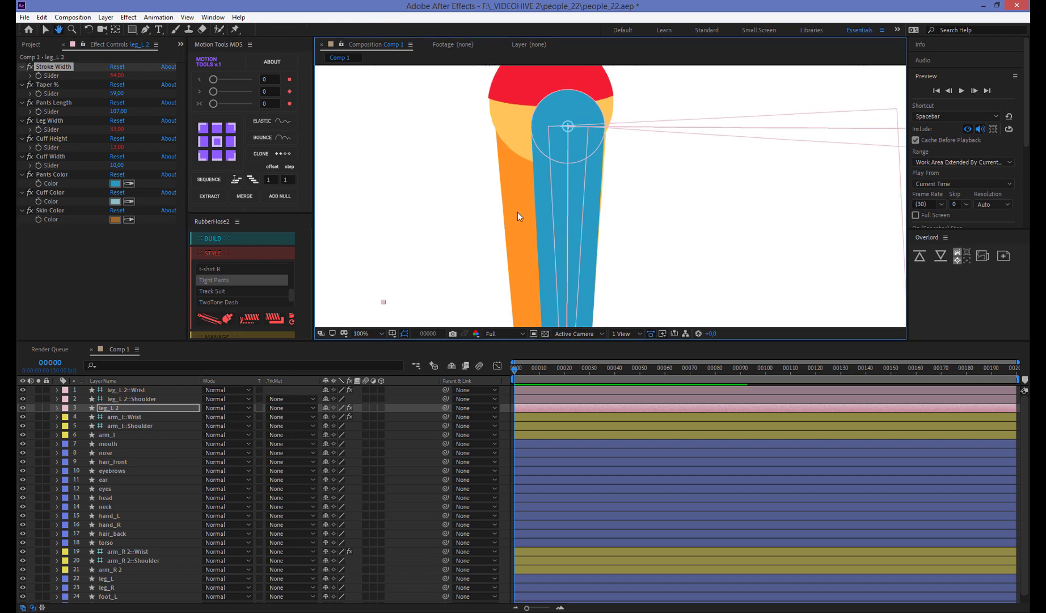
# Eyedropper the existing leg's yellow into the leg_L 2 Pants Color
pyautogui.click(116, 183)
pyautogui.click(329, 199)
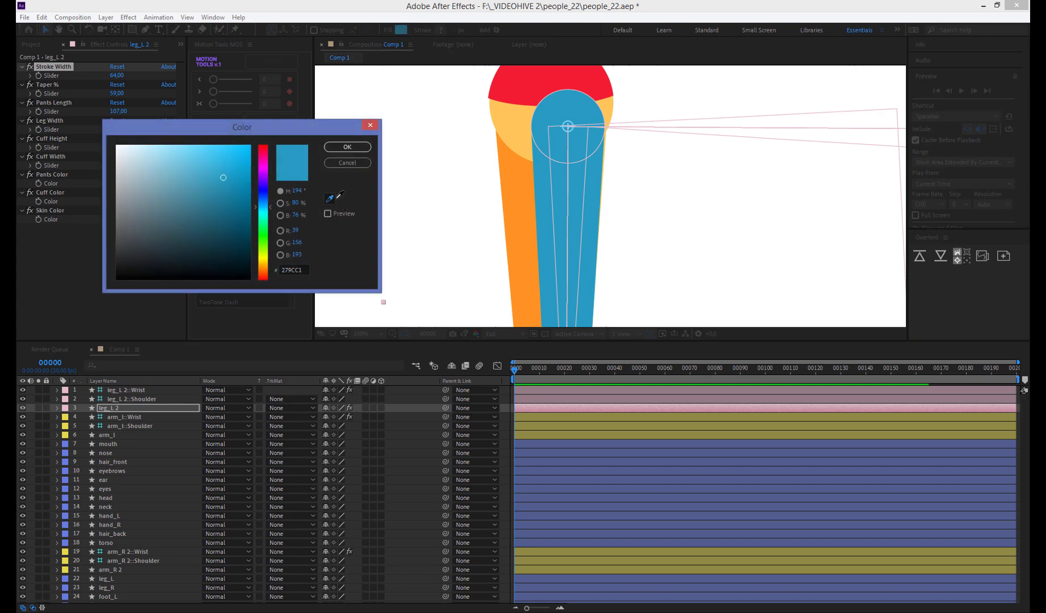
pyautogui.click(520, 126)
pyautogui.click(352, 151)
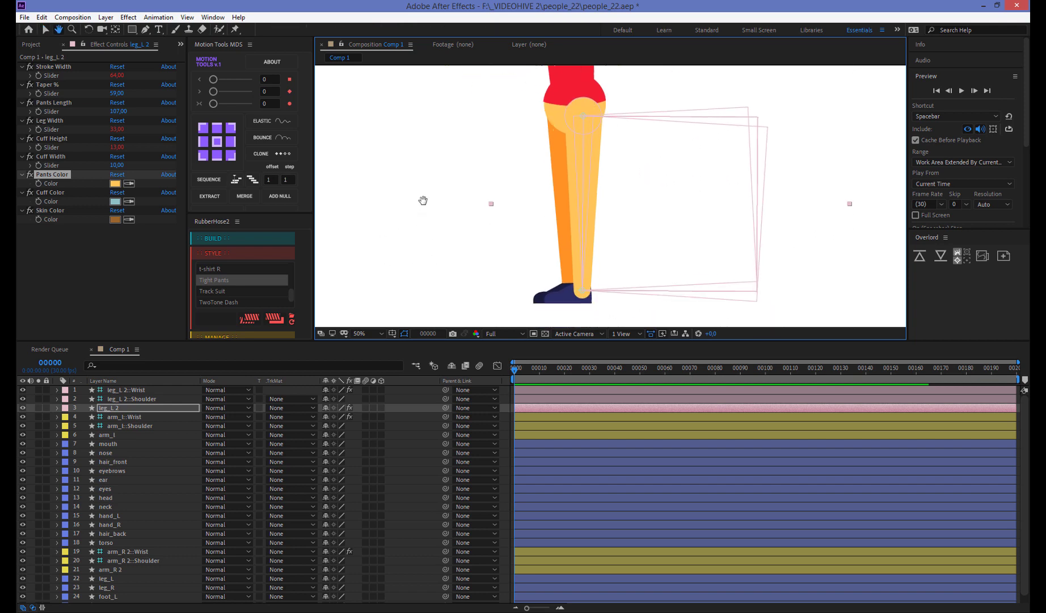
pyautogui.moveTo(393, 260); pyautogui.dragTo(416, 197)
pyautogui.moveTo(694, 223); pyautogui.dragTo(717, 219)
pyautogui.click(147, 409)
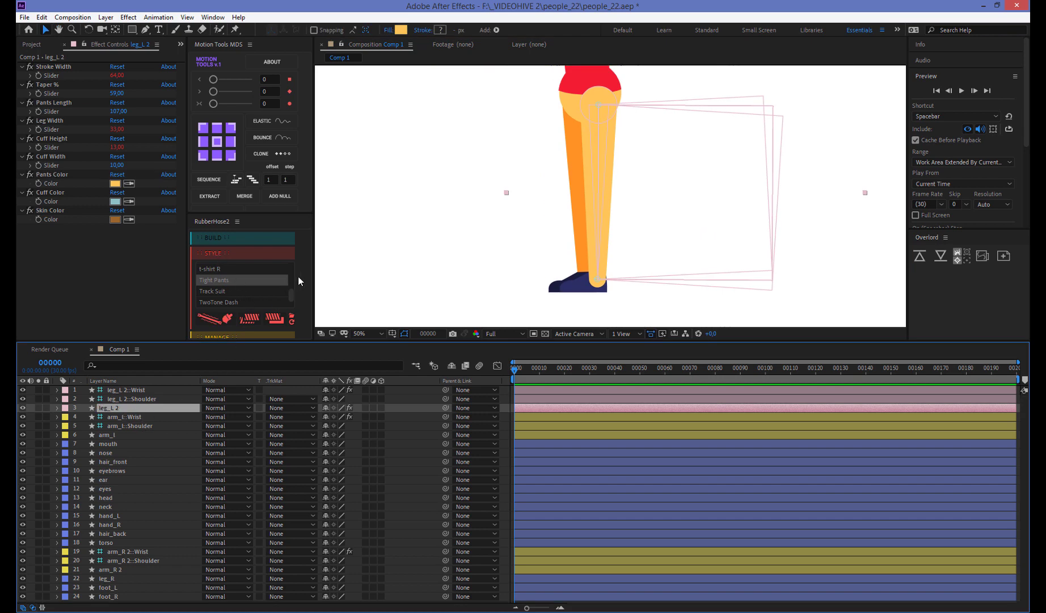
# Duplicate the leg hose as leg_L 3 and drag its three layers just below torso
pyautogui.click(259, 335)
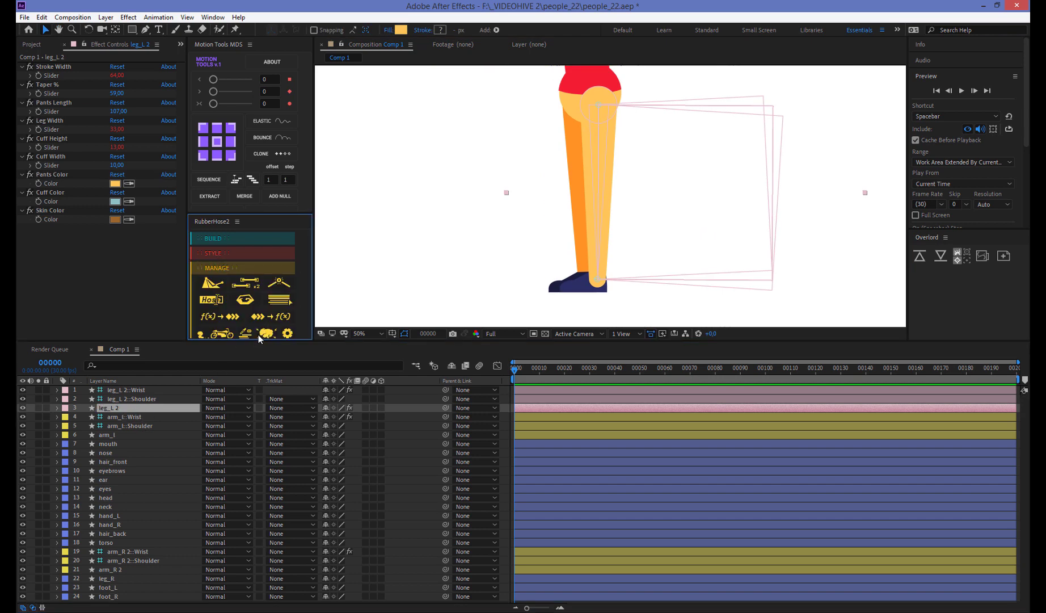
pyautogui.click(250, 284)
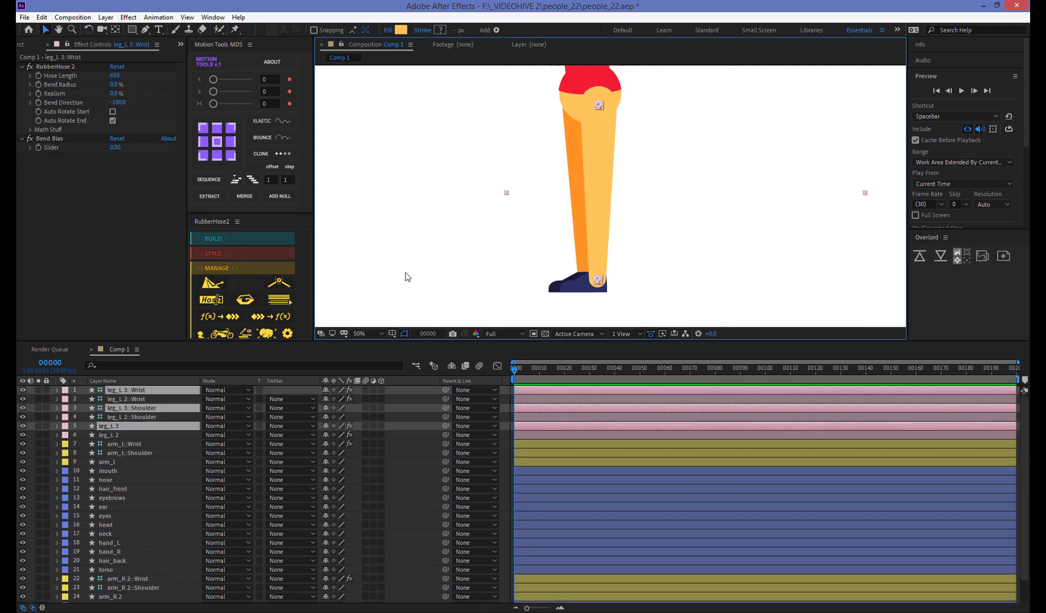
pyautogui.moveTo(122, 408); pyautogui.dragTo(145, 565)
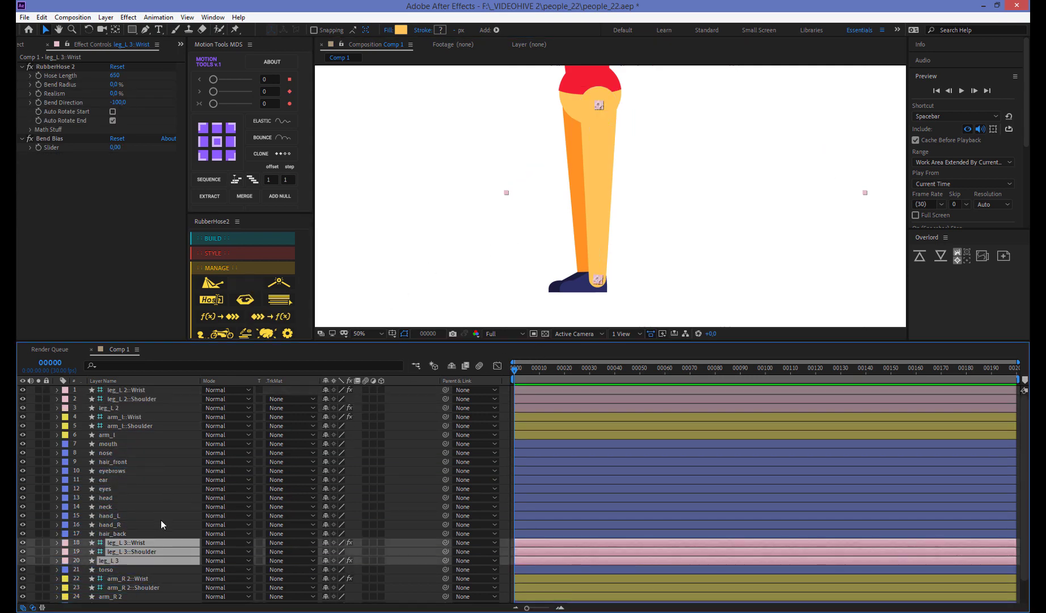
pyautogui.moveTo(155, 542); pyautogui.dragTo(149, 577)
pyautogui.scroll(-1, 188, 499)
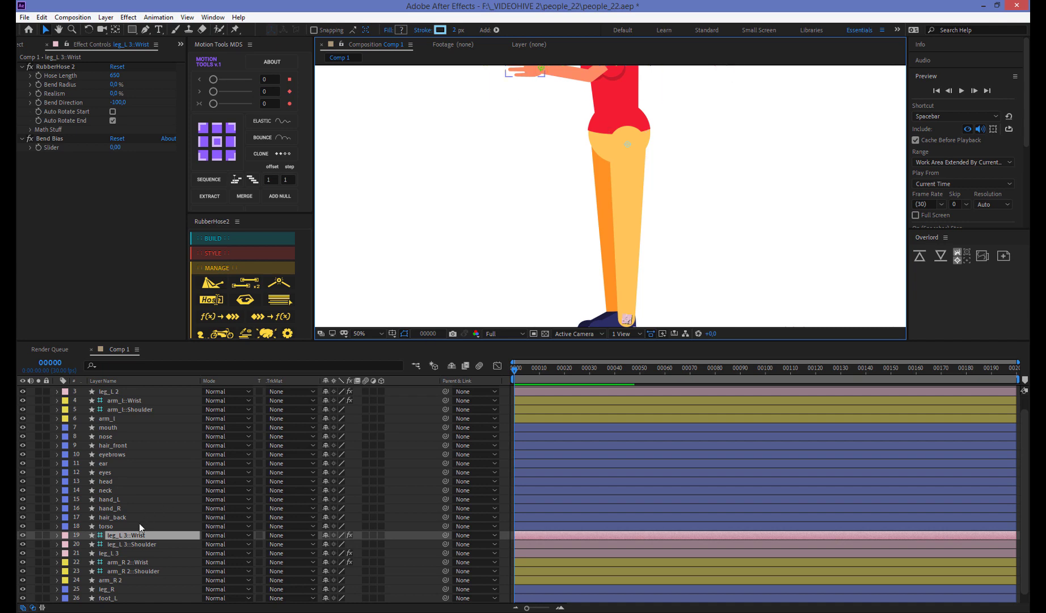
pyautogui.click(112, 553)
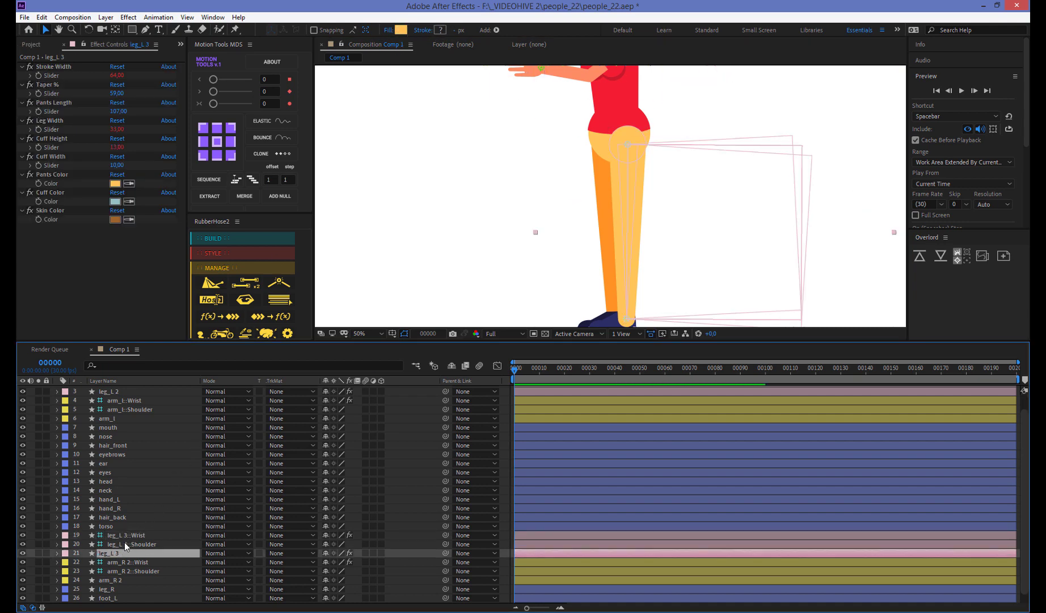
pyautogui.click(401, 29)
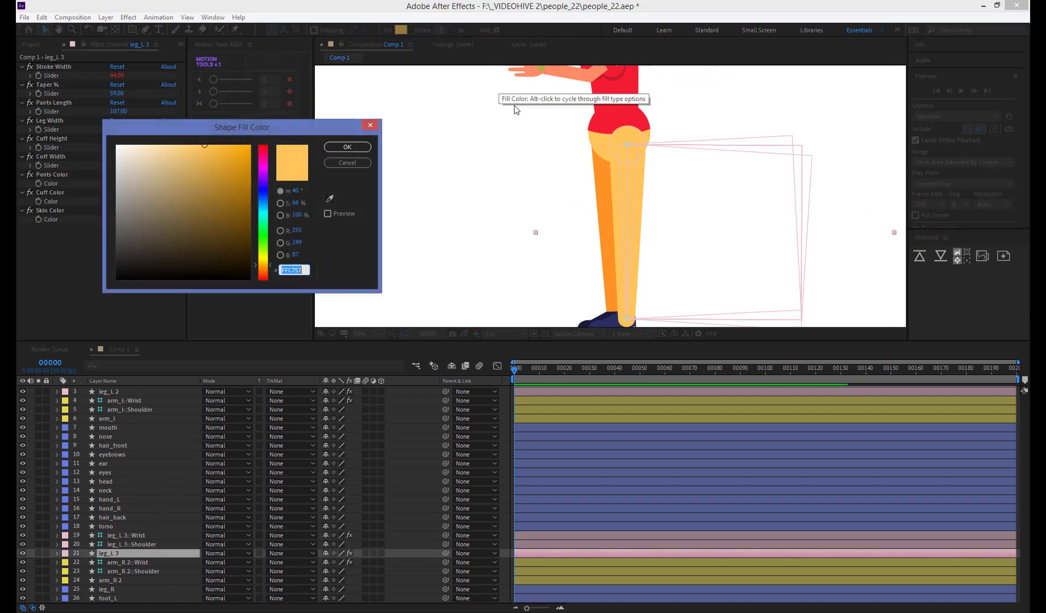
# Dismiss the Fill dialog and eyedropper the back leg's orange into Pants Color
pyautogui.click(348, 163)
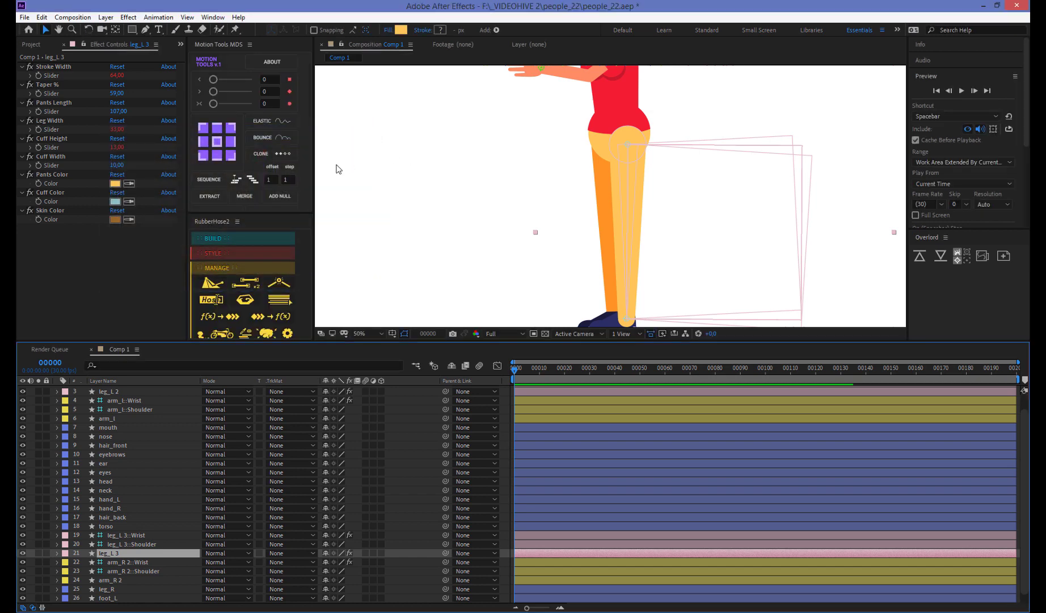
pyautogui.click(129, 183)
pyautogui.click(605, 175)
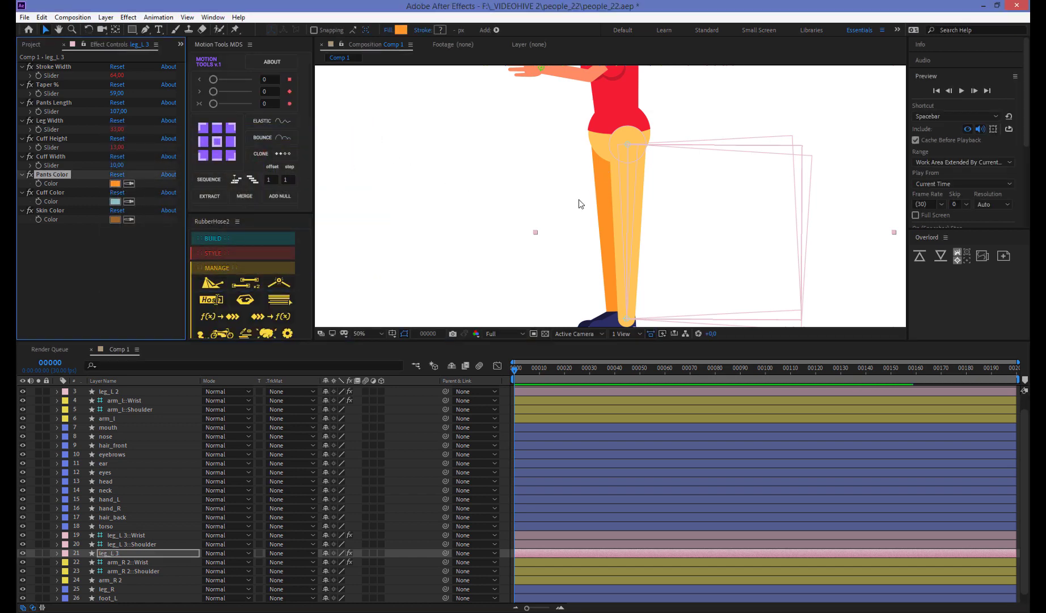
# Fit the leg_L 3 Wrist onto the back foot and its Shoulder onto the back leg's top
pyautogui.click(129, 536)
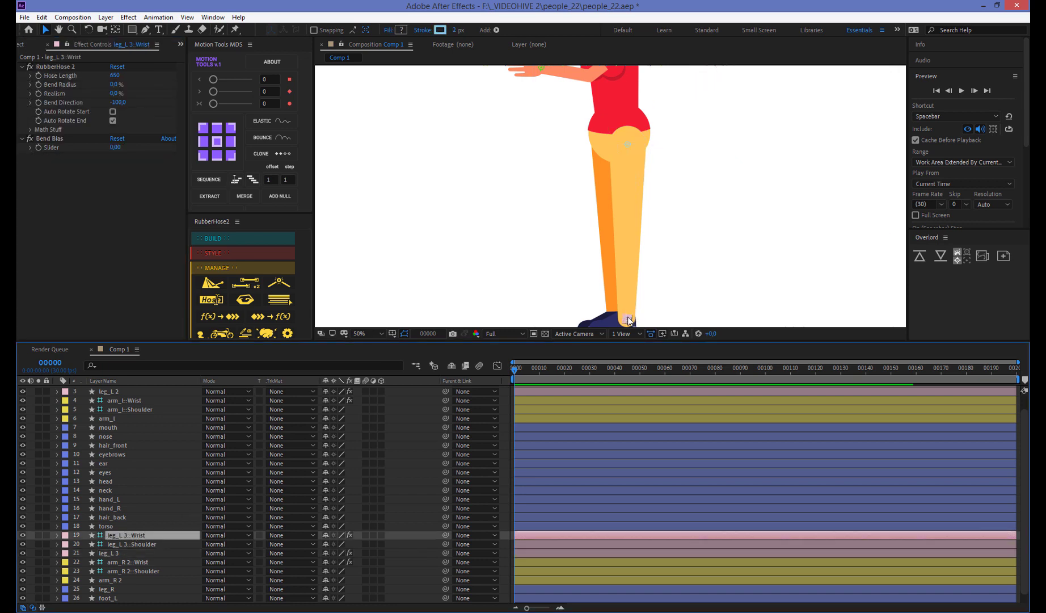
pyautogui.moveTo(628, 320); pyautogui.dragTo(604, 315)
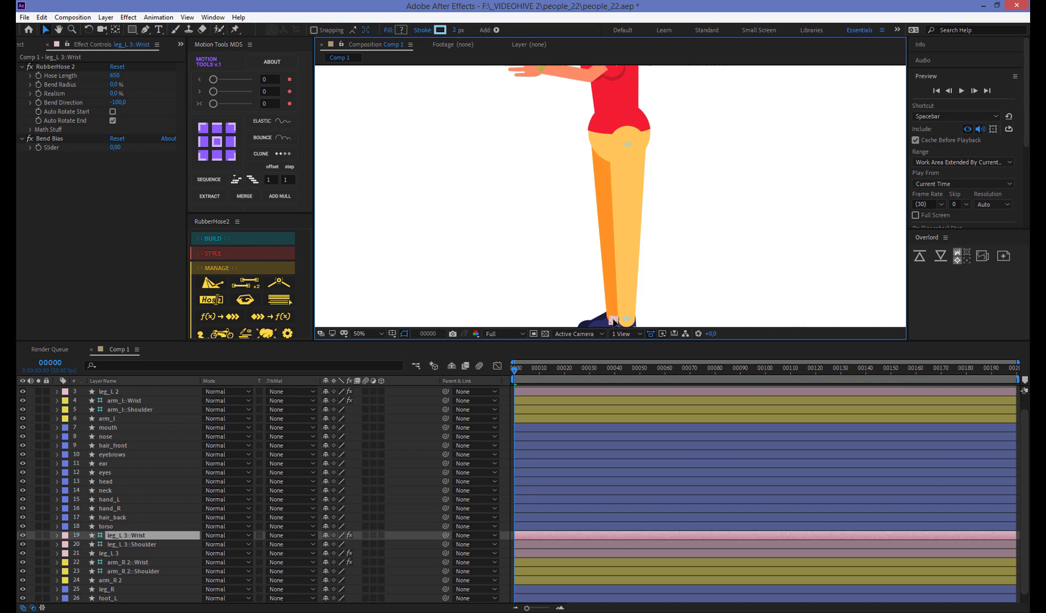
pyautogui.moveTo(605, 315); pyautogui.dragTo(613, 321)
pyautogui.press('Return')
pyautogui.click(132, 544)
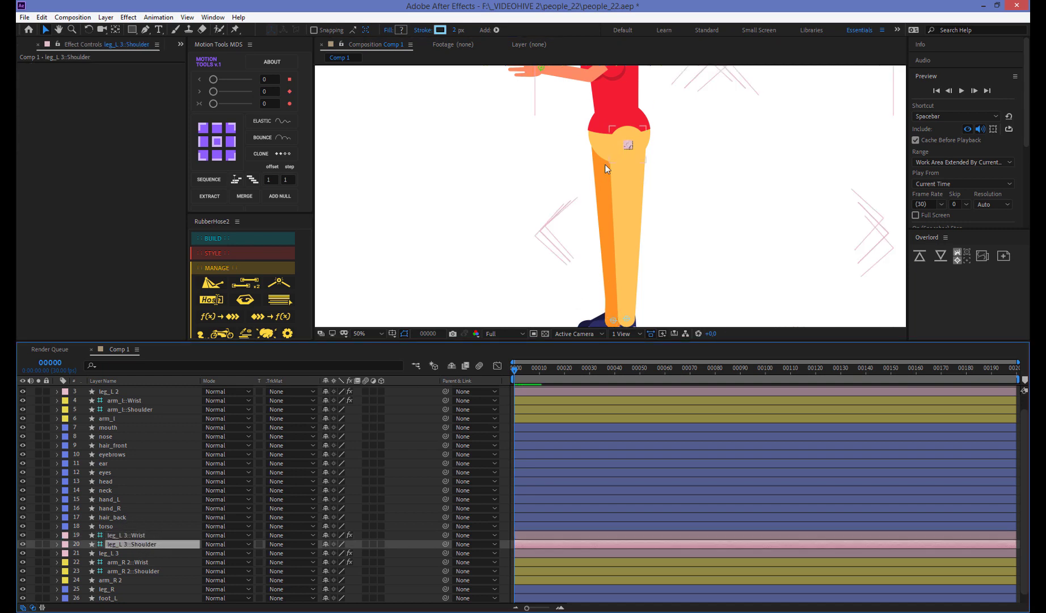
pyautogui.moveTo(628, 145)
pyautogui.mouseDown()
pyautogui.moveTo(601, 138)
pyautogui.moveTo(611, 139)
pyautogui.mouseUp()
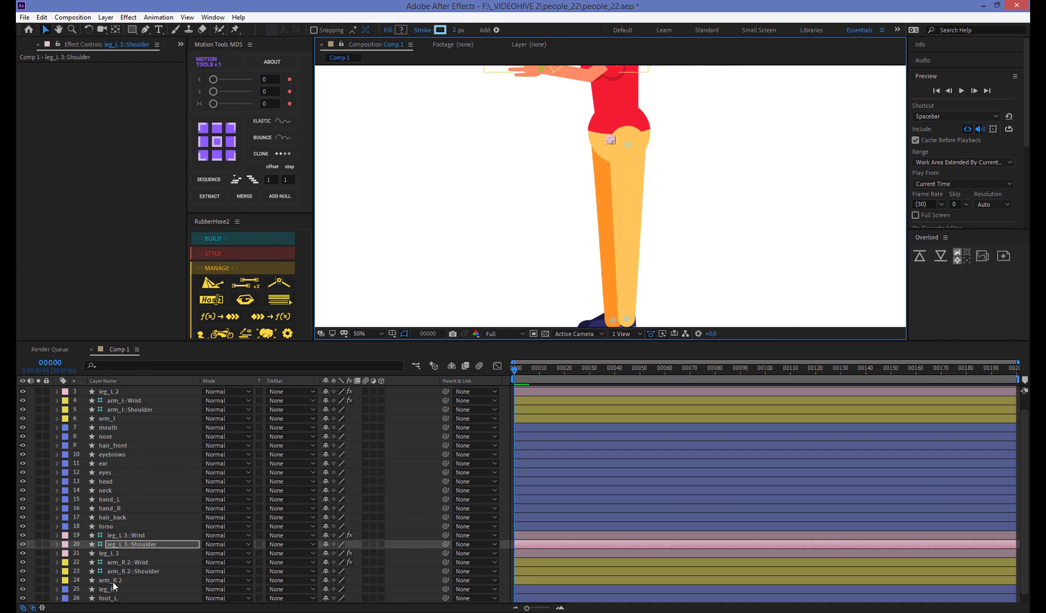
# Delete the original leg_R layer
pyautogui.click(113, 590)
pyautogui.scroll(-1, 154, 562)
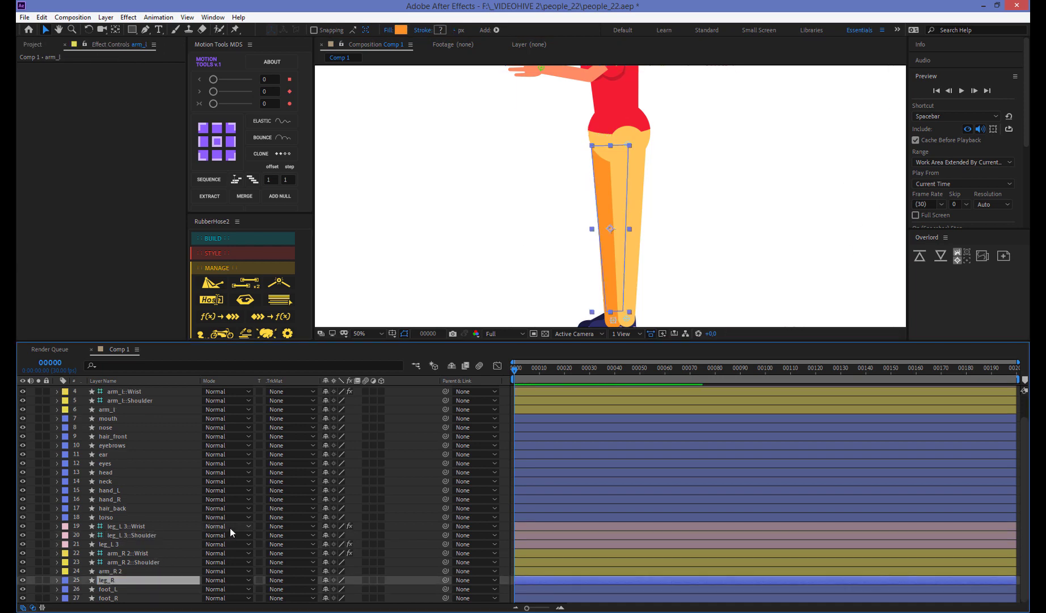
pyautogui.hotkey('ctrl', 'z')
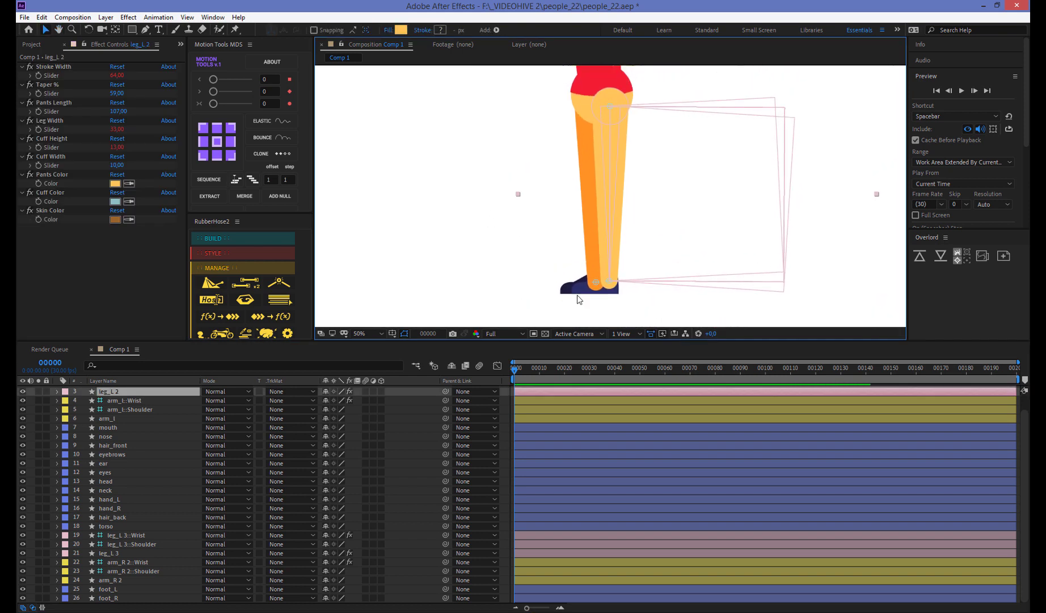
# Move the arm_R 2 hose layers to the bottom of the layer stack
pyautogui.click(595, 281)
pyautogui.scroll(2, 543, 158)
pyautogui.moveTo(543, 158); pyautogui.dragTo(509, 262)
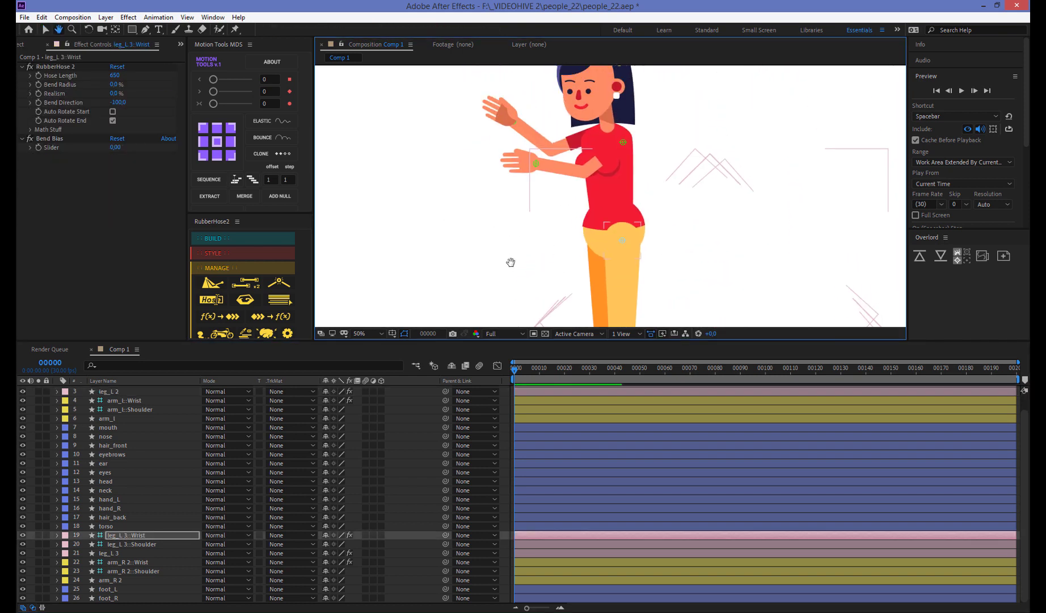
pyautogui.moveTo(421, 245); pyautogui.dragTo(476, 196)
pyautogui.press('v')
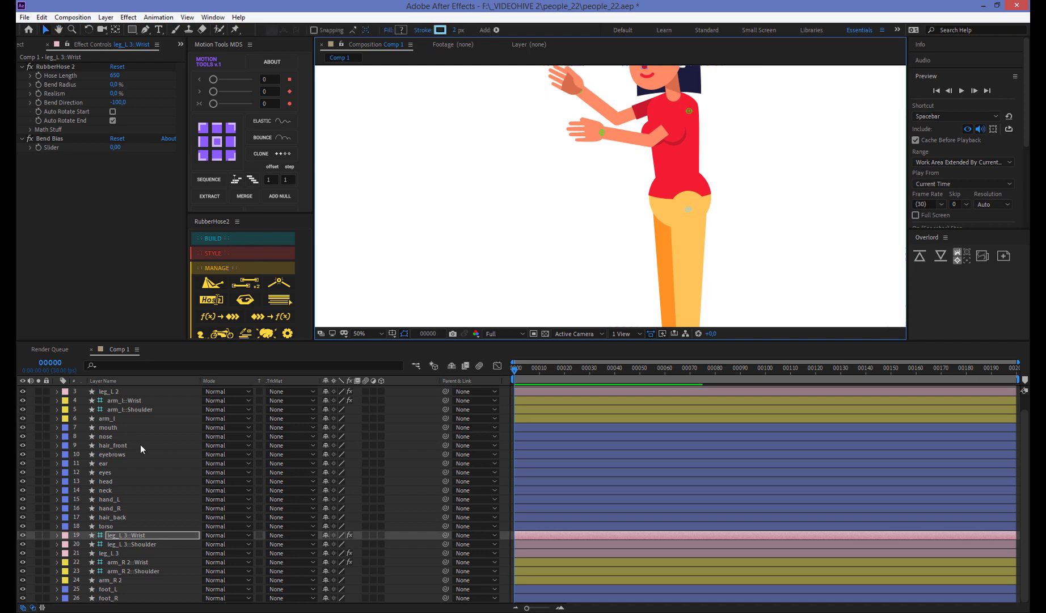
pyautogui.click(142, 562)
pyautogui.keyDown('shift'); pyautogui.click(114, 578); pyautogui.keyUp('shift')
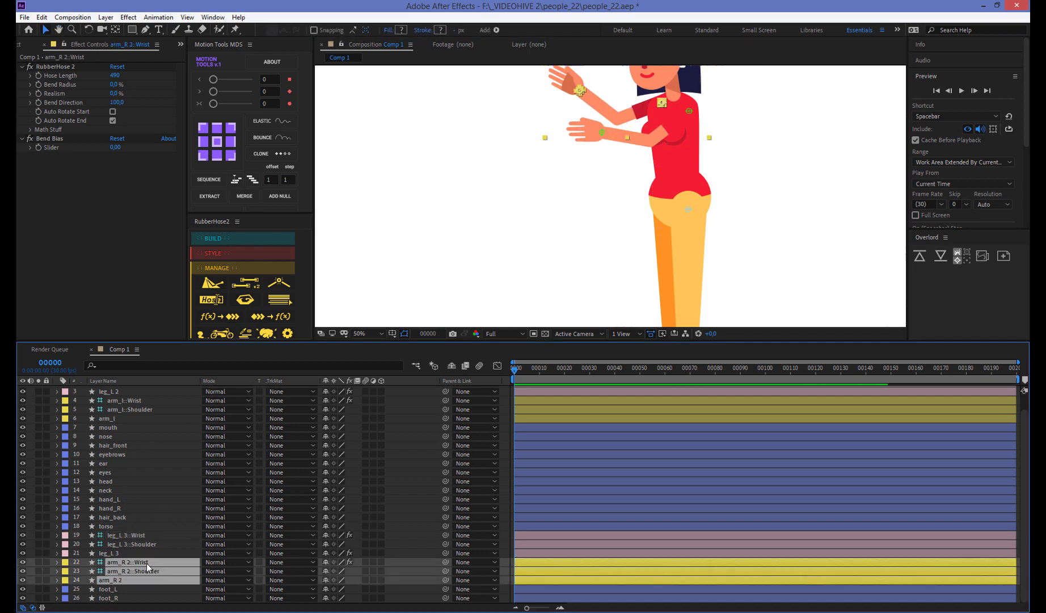
pyautogui.moveTo(147, 566); pyautogui.dragTo(136, 603)
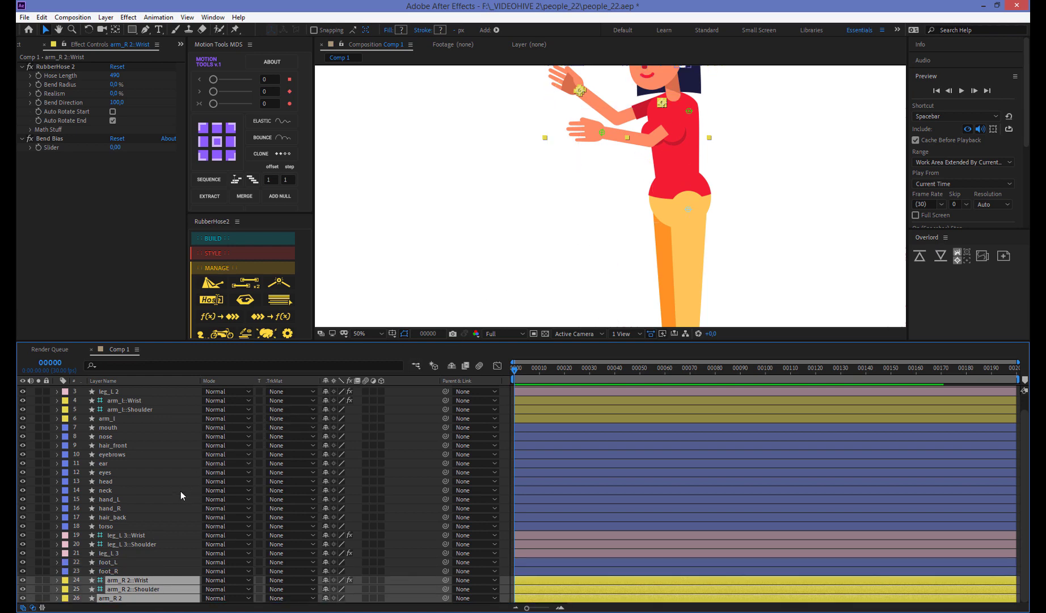
# Move the three leg_L 3 layers below foot_L and foot_R
pyautogui.click(142, 536)
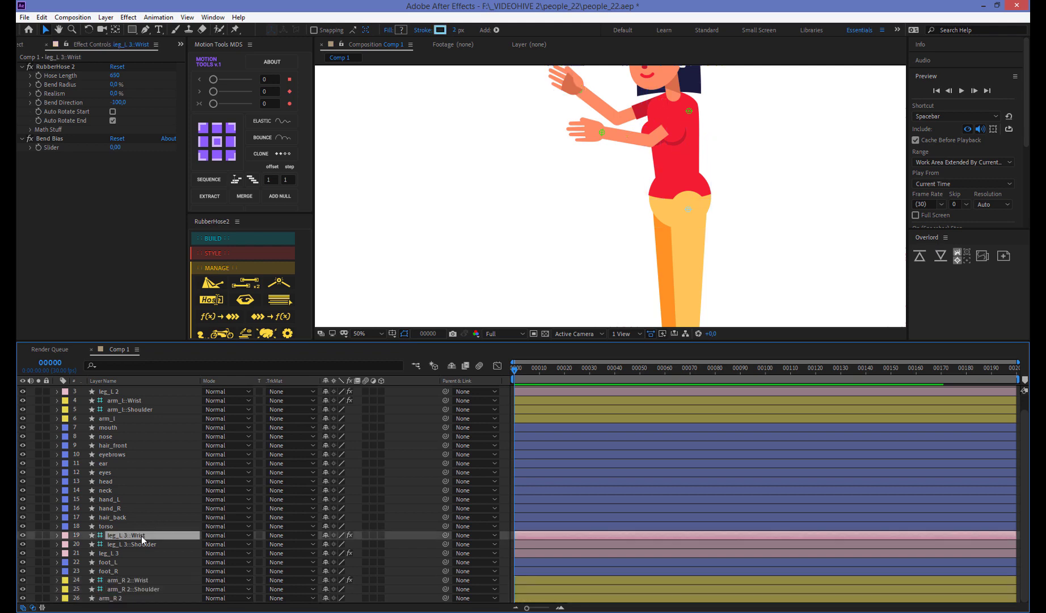
pyautogui.keyDown('shift'); pyautogui.click(111, 553); pyautogui.keyUp('shift')
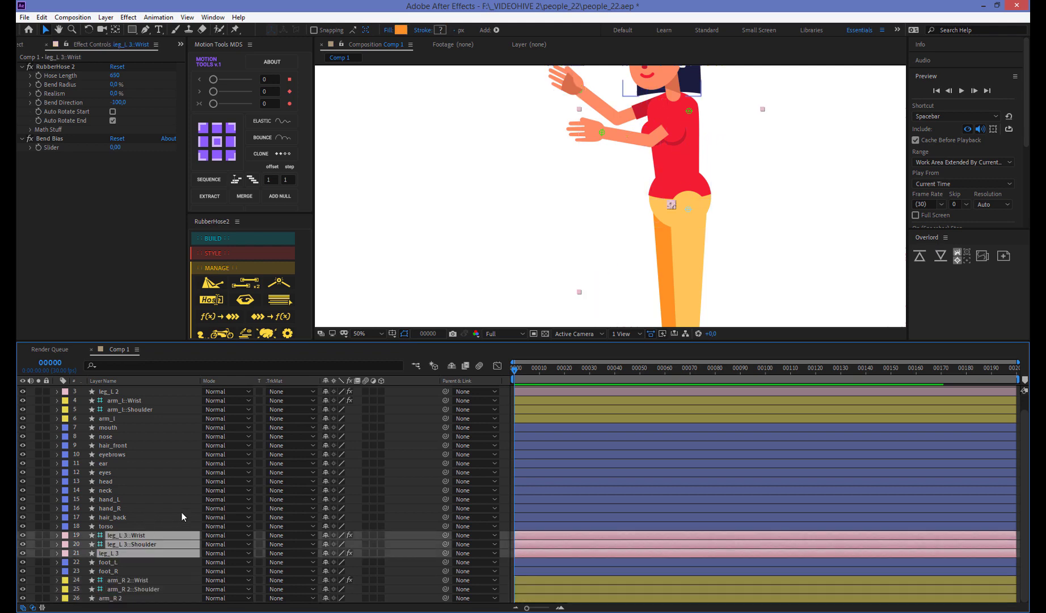
pyautogui.moveTo(150, 536); pyautogui.dragTo(167, 560)
# Rename the leg_L 3 hose to leg_R
pyautogui.click(239, 305)
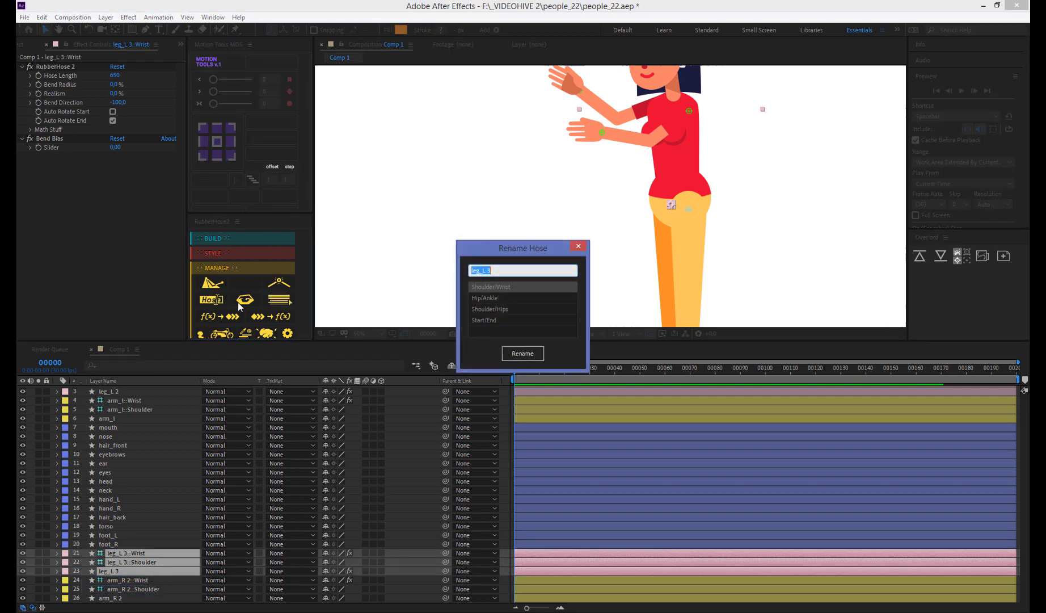
pyautogui.moveTo(486, 270); pyautogui.dragTo(500, 268)
pyautogui.write('R')
pyautogui.click(523, 353)
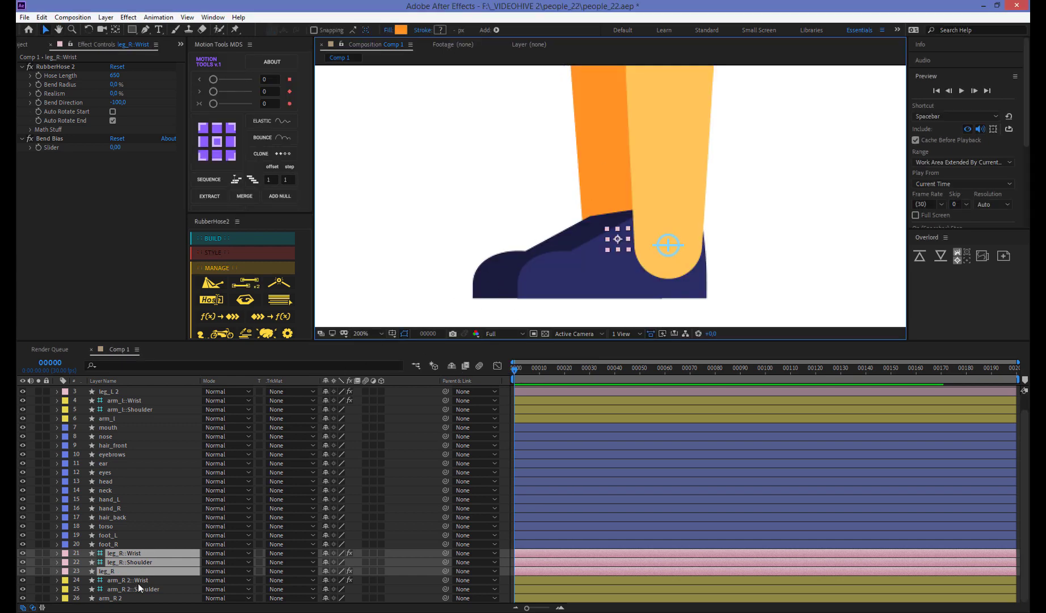
# Shift the foot_R shoe slightly left under the new leg and preview the rig
pyautogui.click(117, 545)
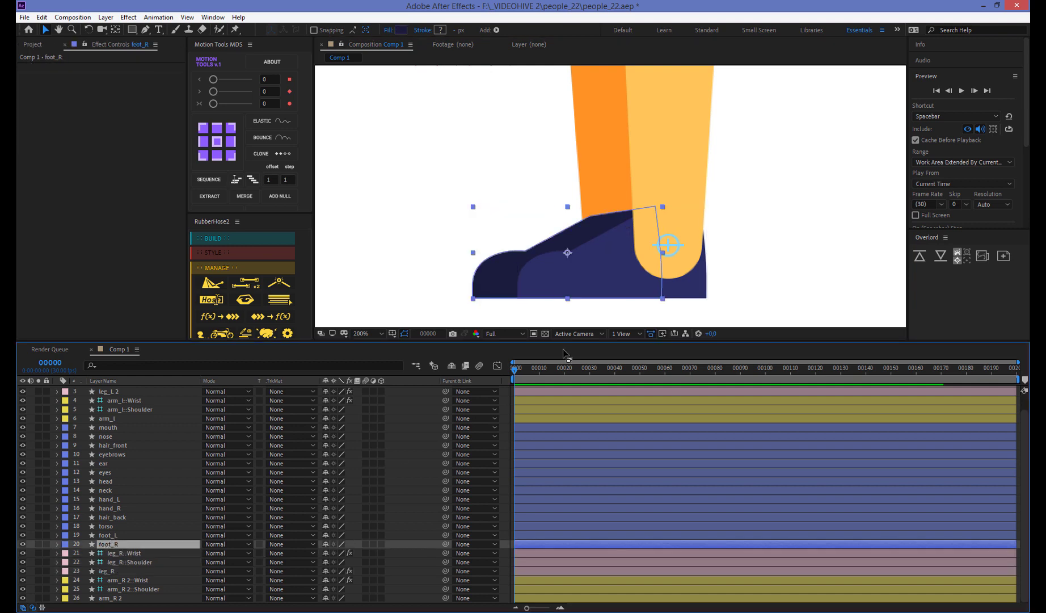
pyautogui.moveTo(568, 253); pyautogui.dragTo(564, 253)
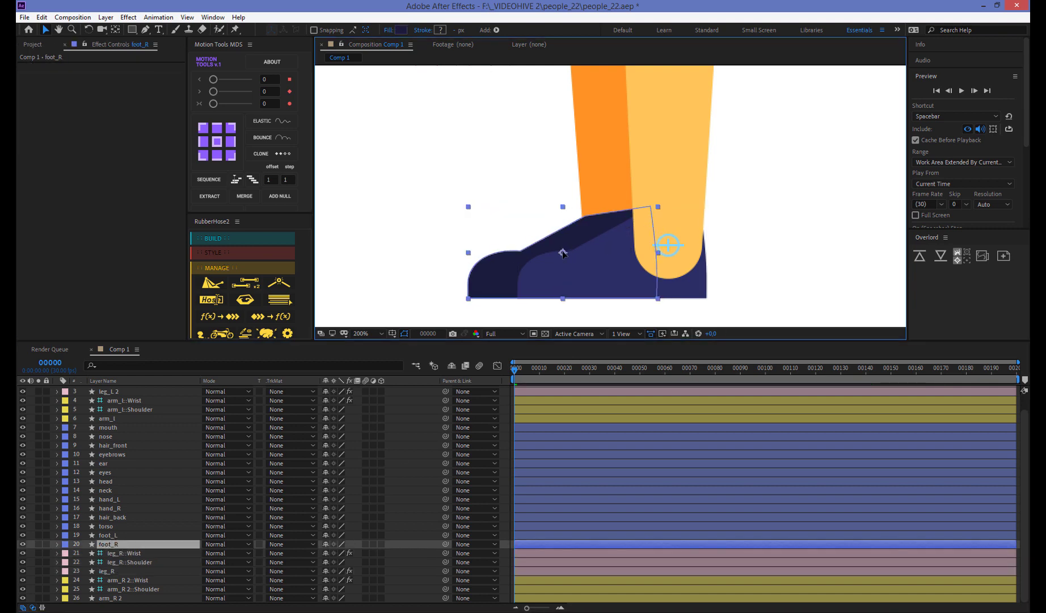
pyautogui.press(',')
pyautogui.press('h')
pyautogui.moveTo(708, 161); pyautogui.dragTo(673, 341)
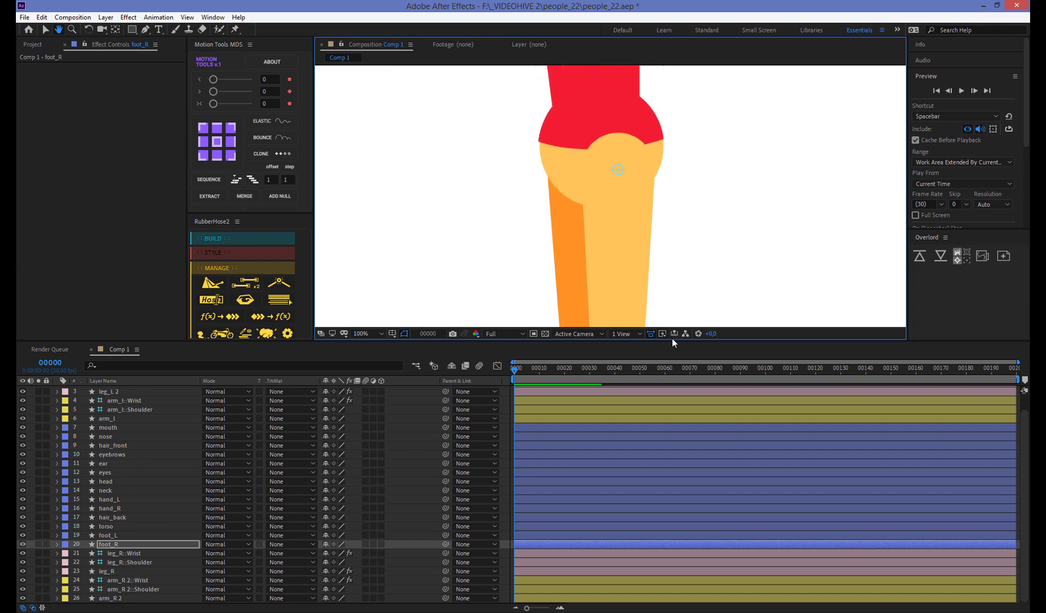
pyautogui.press('v')
pyautogui.press(',')
pyautogui.press(',')
pyautogui.press(',')
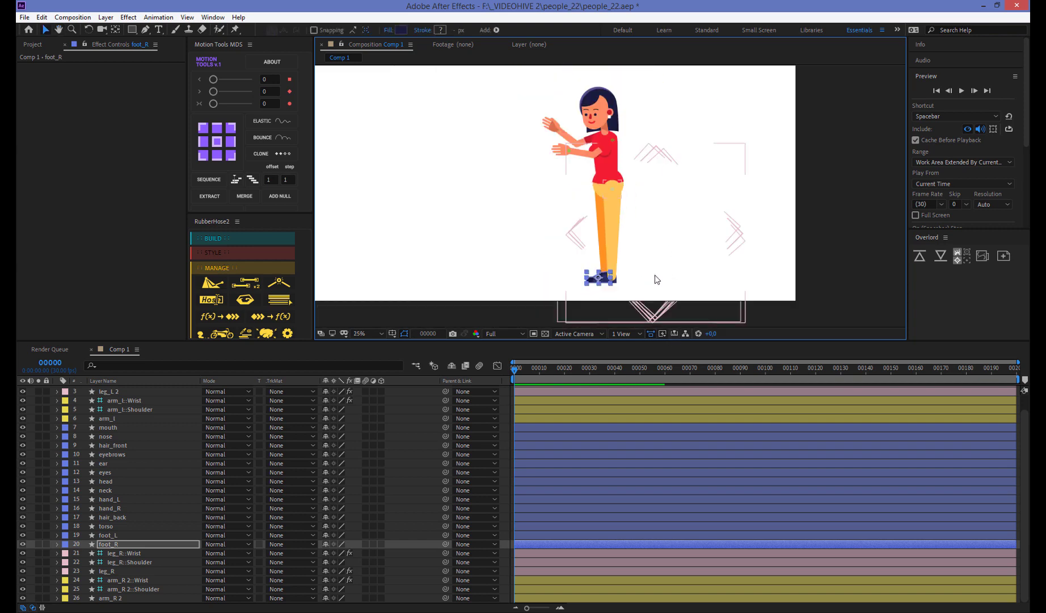
pyautogui.moveTo(656, 279); pyautogui.dragTo(663, 236)
pyautogui.press('space')
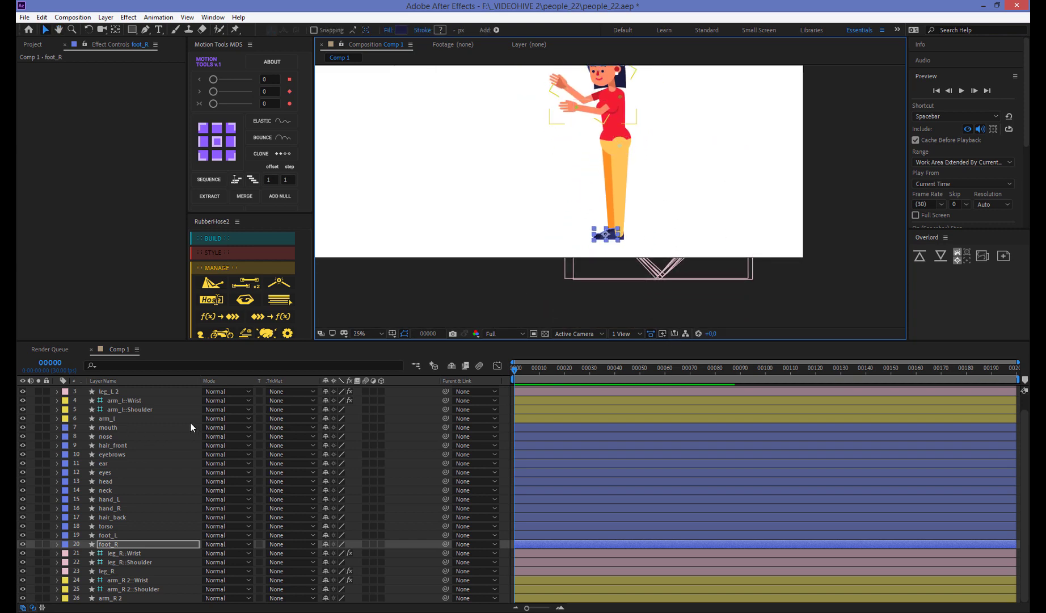
pyautogui.press('space')
# Place the three leg_L 2 layers between foot_L and foot_R in the timeline
pyautogui.scroll(2, 119, 422)
pyautogui.click(128, 391)
pyautogui.keyDown('shift'); pyautogui.click(115, 406); pyautogui.keyUp('shift')
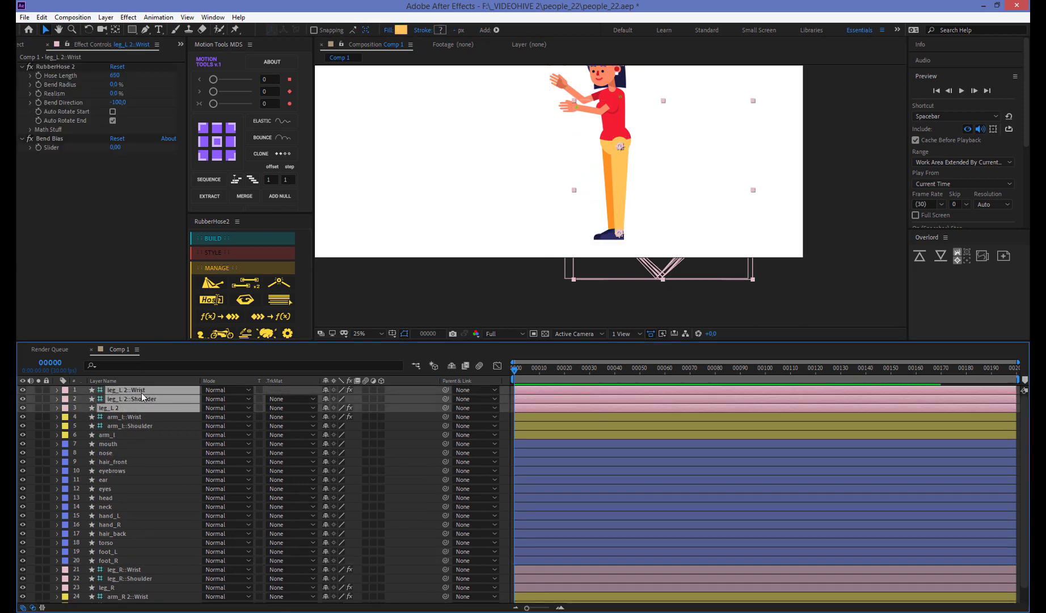
pyautogui.moveTo(129, 564); pyautogui.dragTo(130, 565)
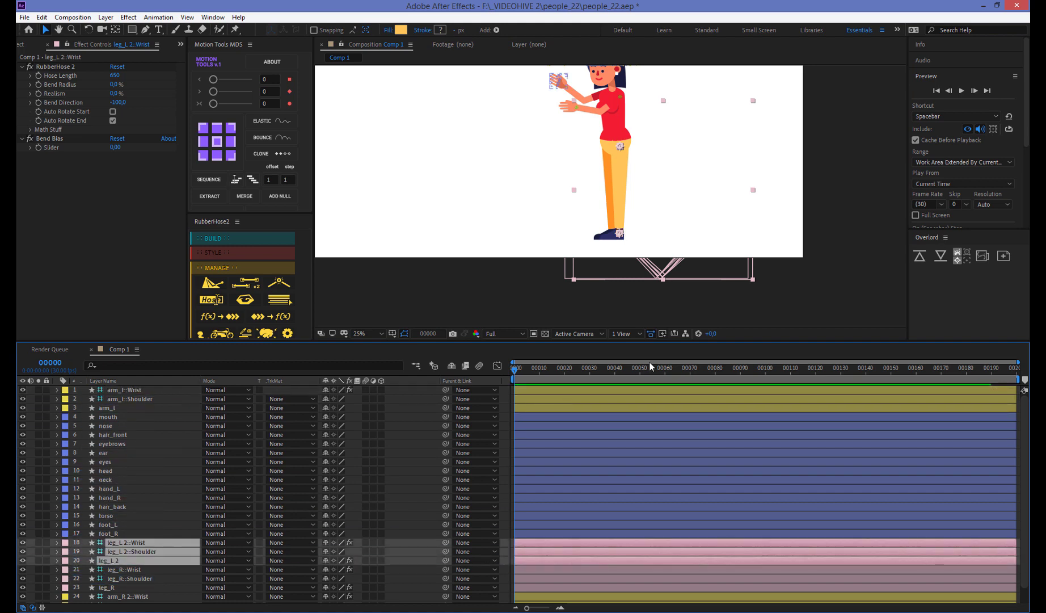
pyautogui.scroll(2, 692, 252)
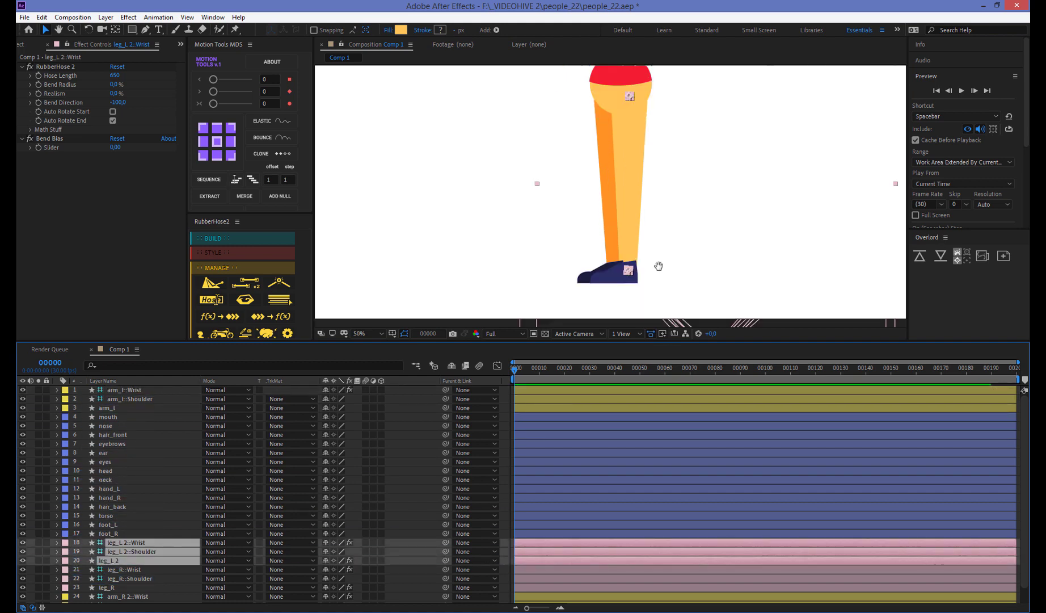
pyautogui.press('.')
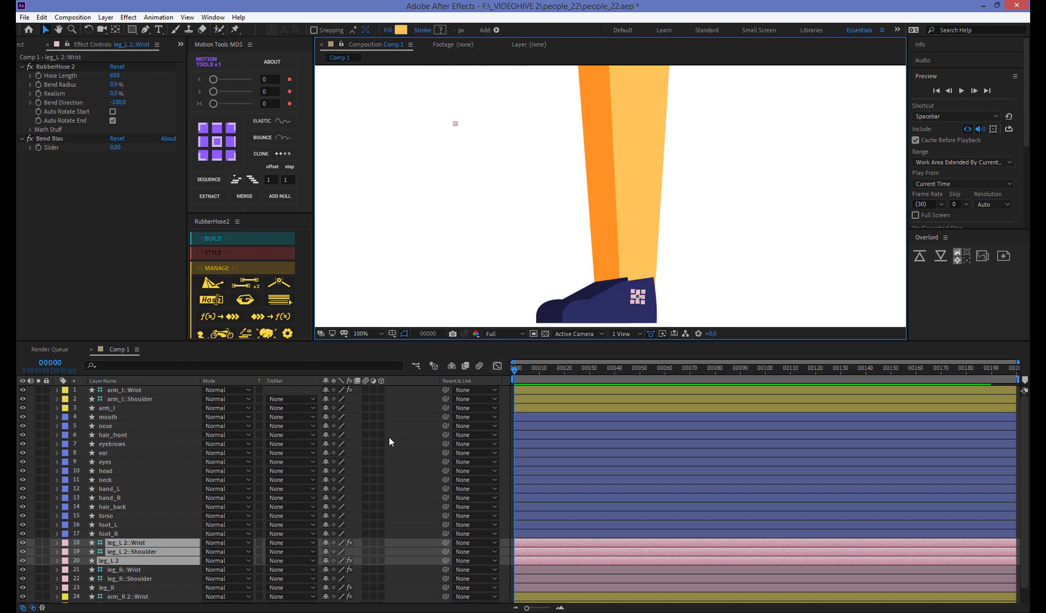
pyautogui.moveTo(143, 544); pyautogui.dragTo(143, 535)
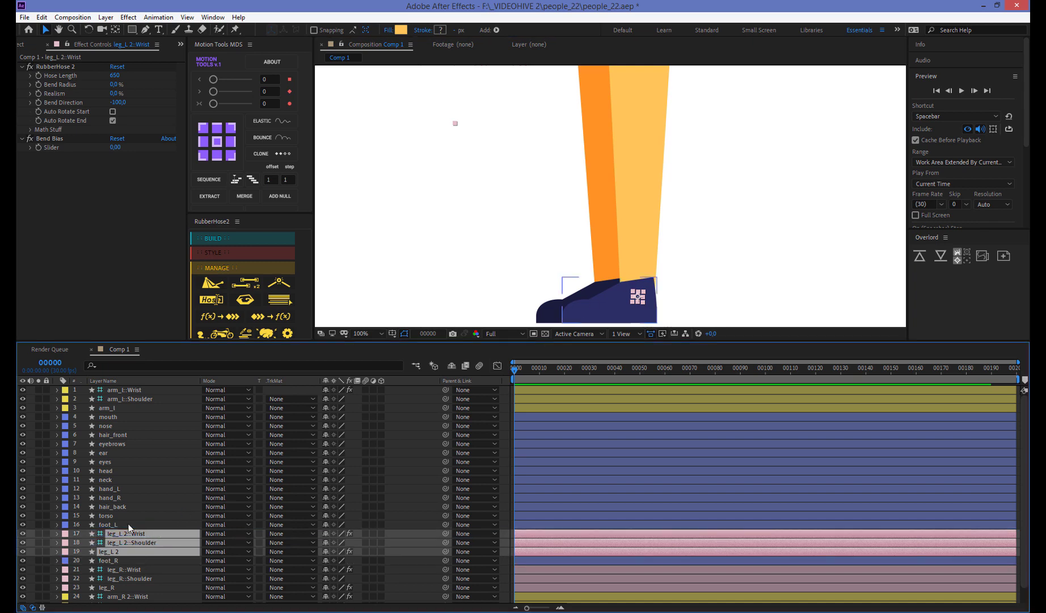
# Nudge the foot_L shoe slightly right so it sits under its leg
pyautogui.click(108, 525)
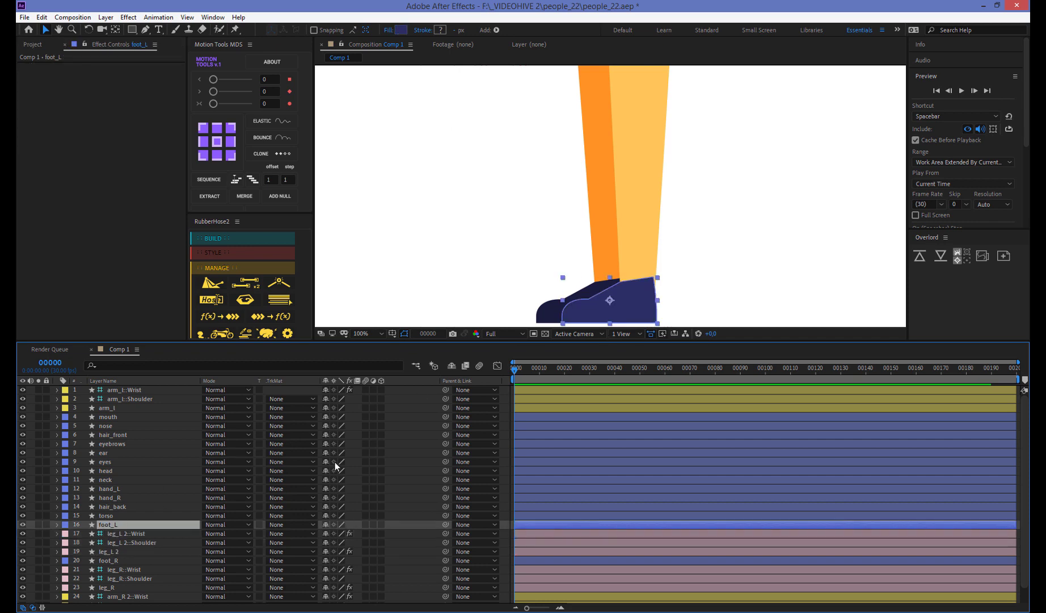
pyautogui.scroll(3, 677, 300)
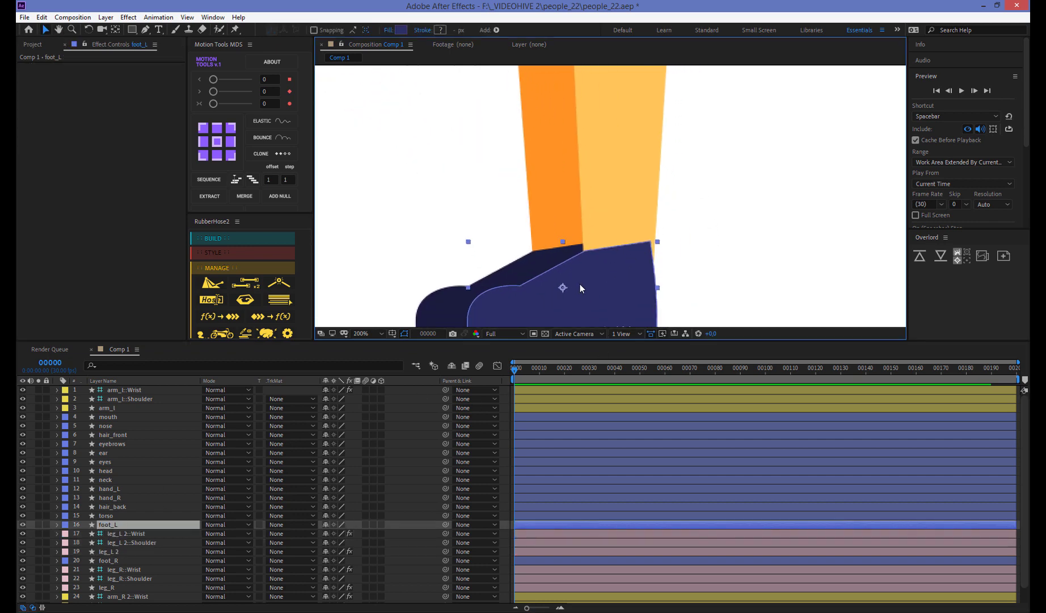
pyautogui.moveTo(559, 292); pyautogui.dragTo(562, 289)
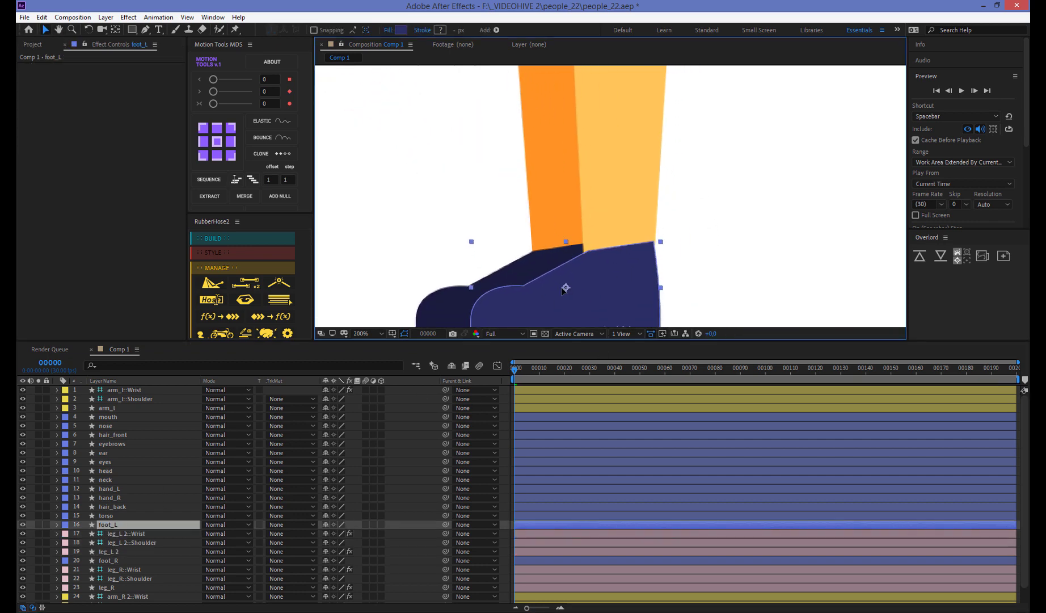
pyautogui.scroll(-2, 743, 248)
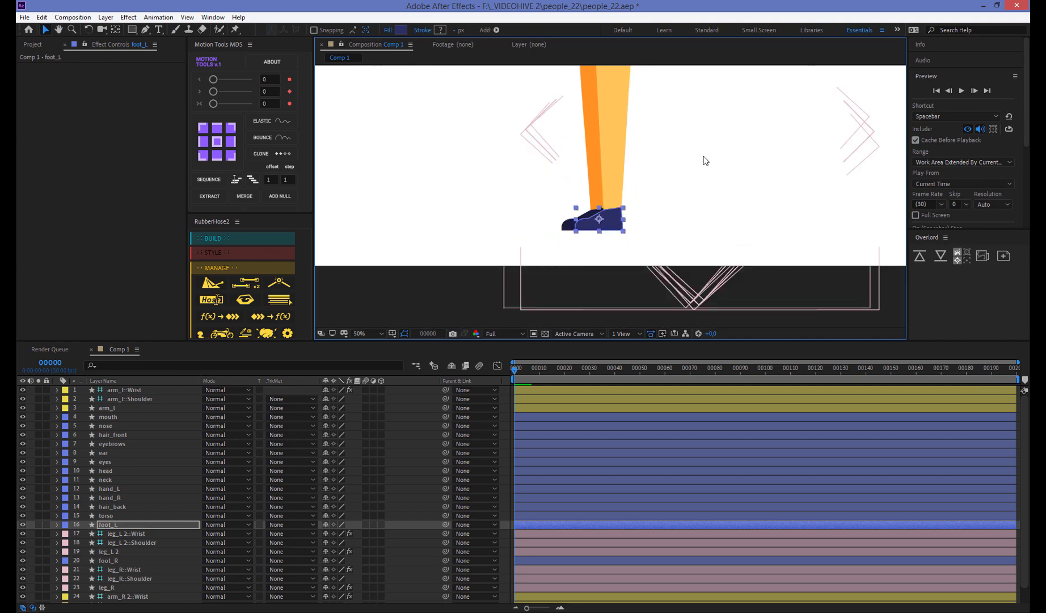
pyautogui.scroll(-1, 702, 161)
pyautogui.scroll(-1, 662, 250)
pyautogui.scroll(1, 661, 251)
pyautogui.scroll(-4, 661, 253)
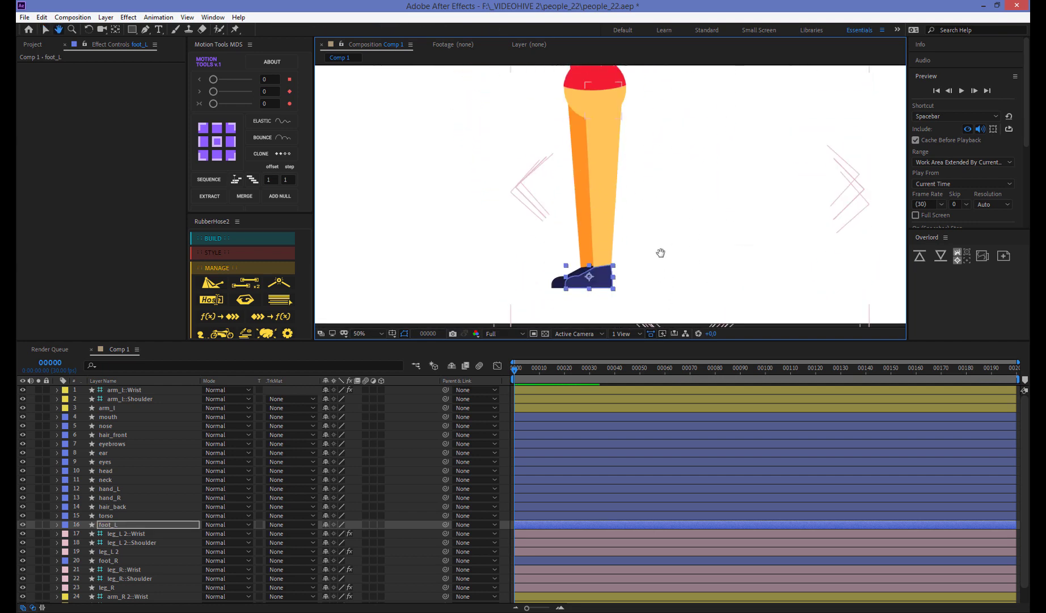
pyautogui.scroll(2, 515, 300)
pyautogui.moveTo(516, 300); pyautogui.dragTo(532, 135)
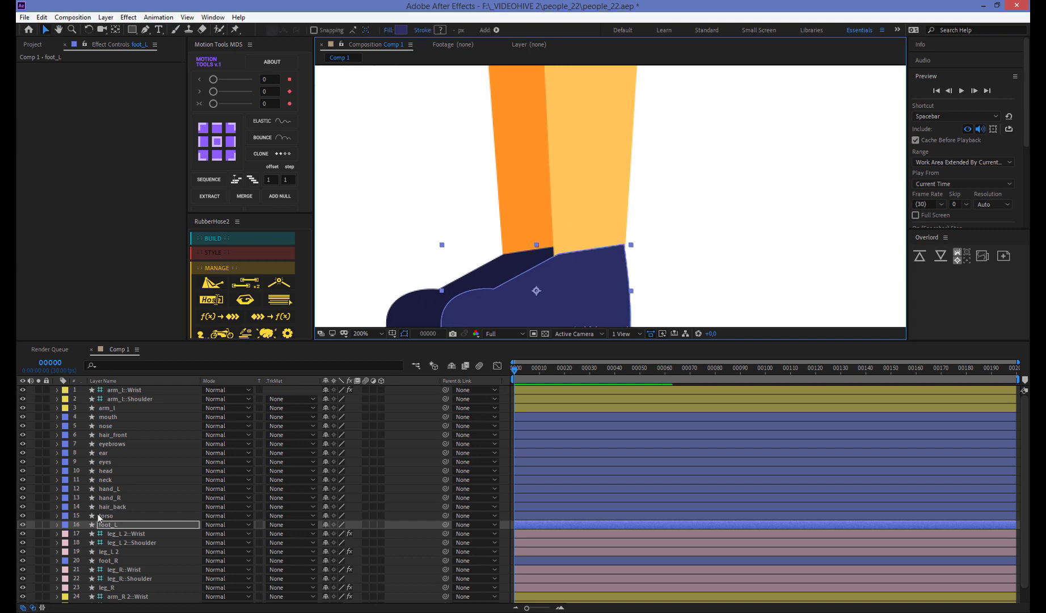
pyautogui.click(56, 524)
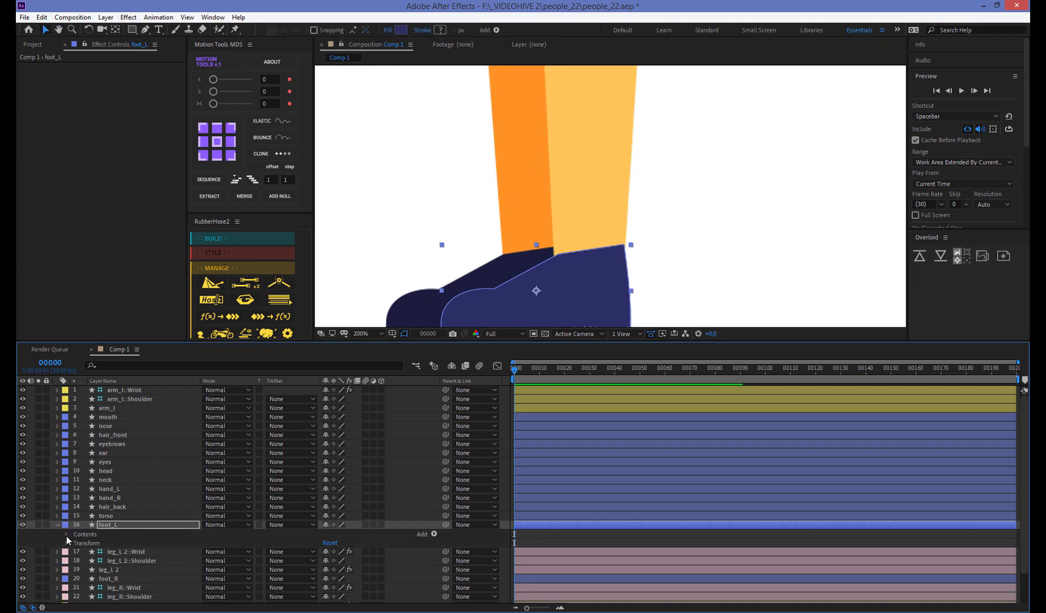
# Drag a vertex of foot_L's Path 1 so the shoe's top edge fits the yellow leg
pyautogui.click(67, 534)
pyautogui.click(74, 543)
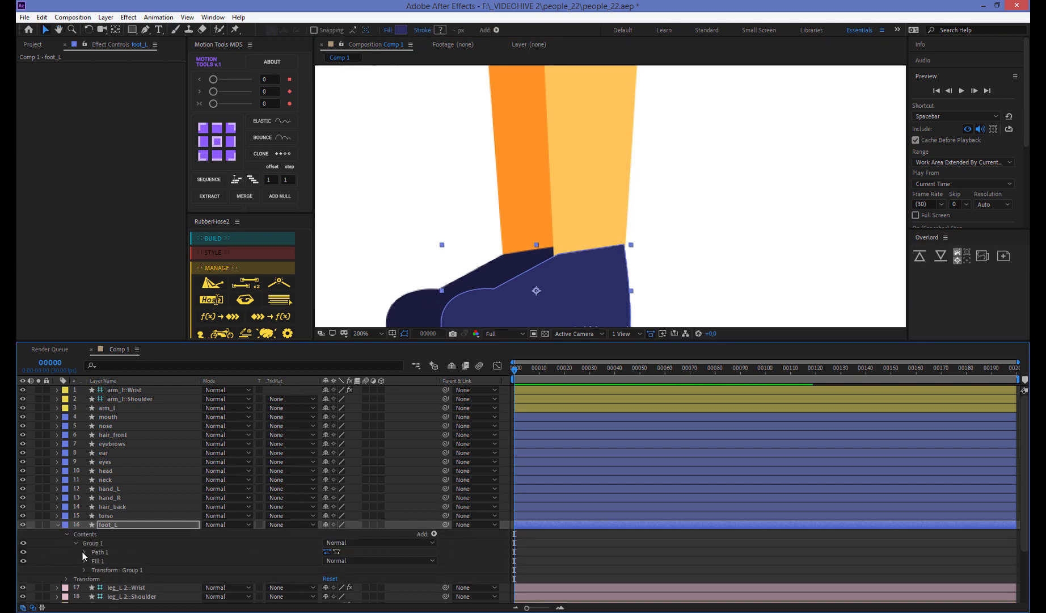
pyautogui.click(84, 552)
pyautogui.click(116, 561)
pyautogui.scroll(2, 554, 297)
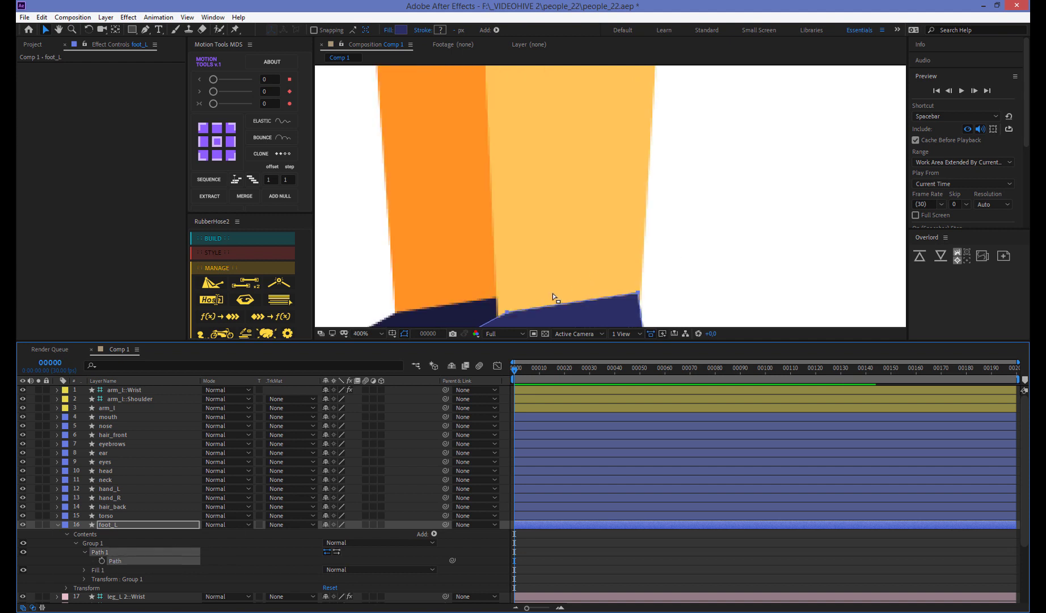
pyautogui.click(506, 316)
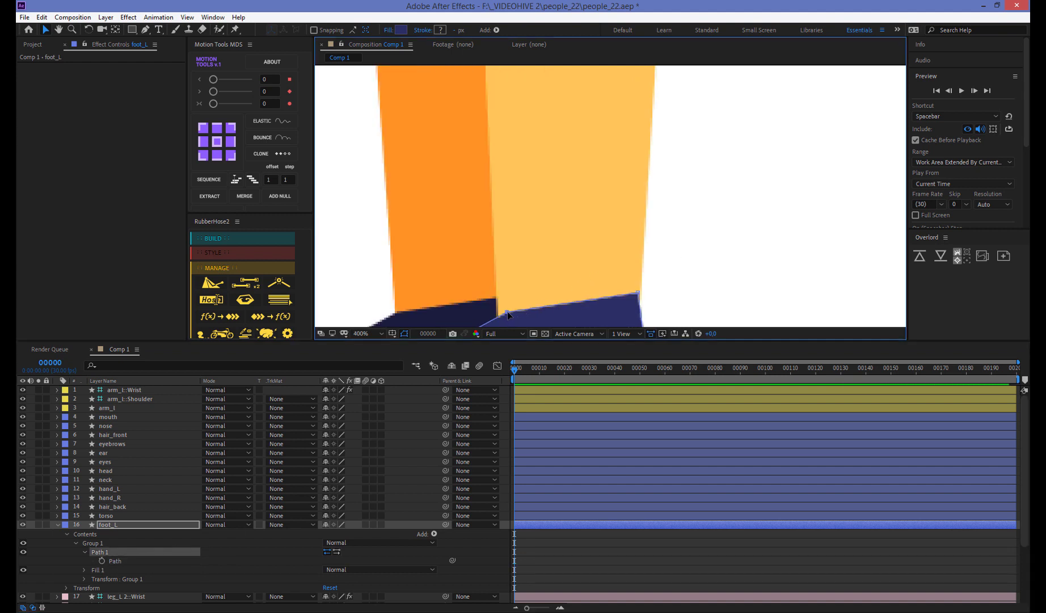
pyautogui.moveTo(507, 316); pyautogui.dragTo(499, 316)
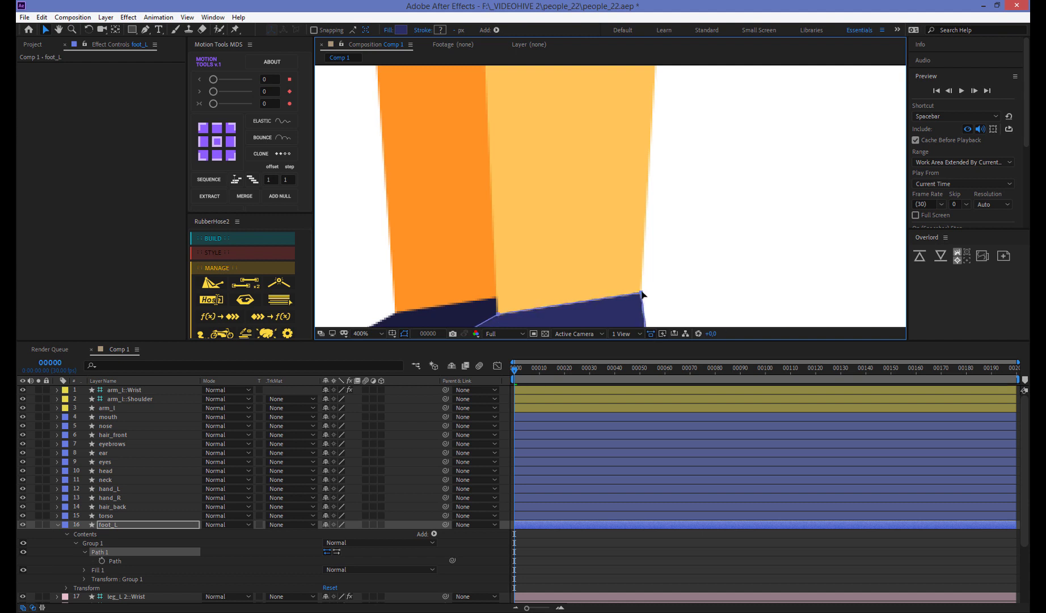
pyautogui.scroll(-4, 693, 279)
pyautogui.press('.')
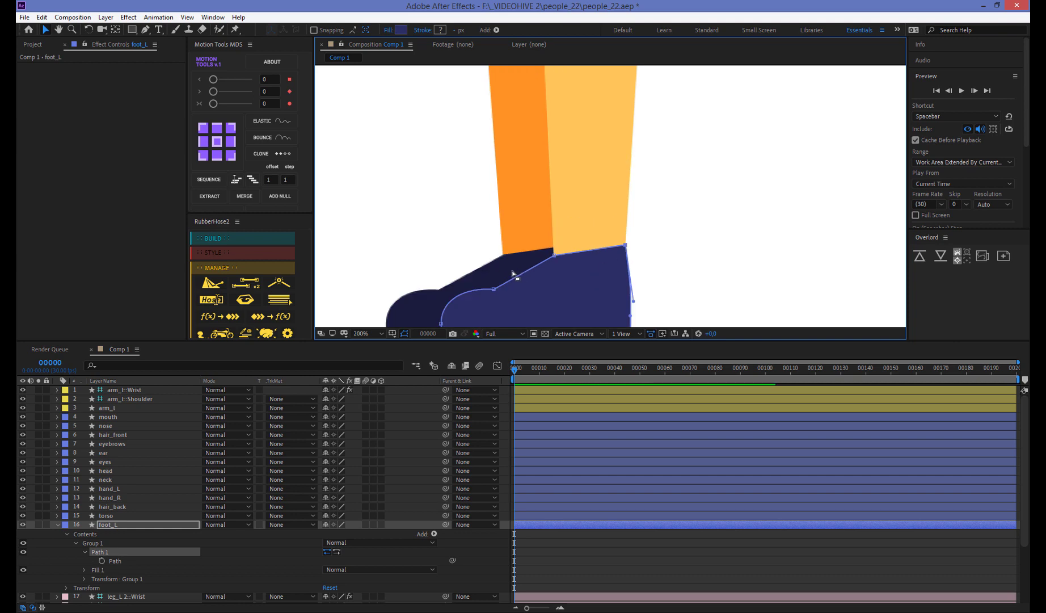
pyautogui.click(56, 524)
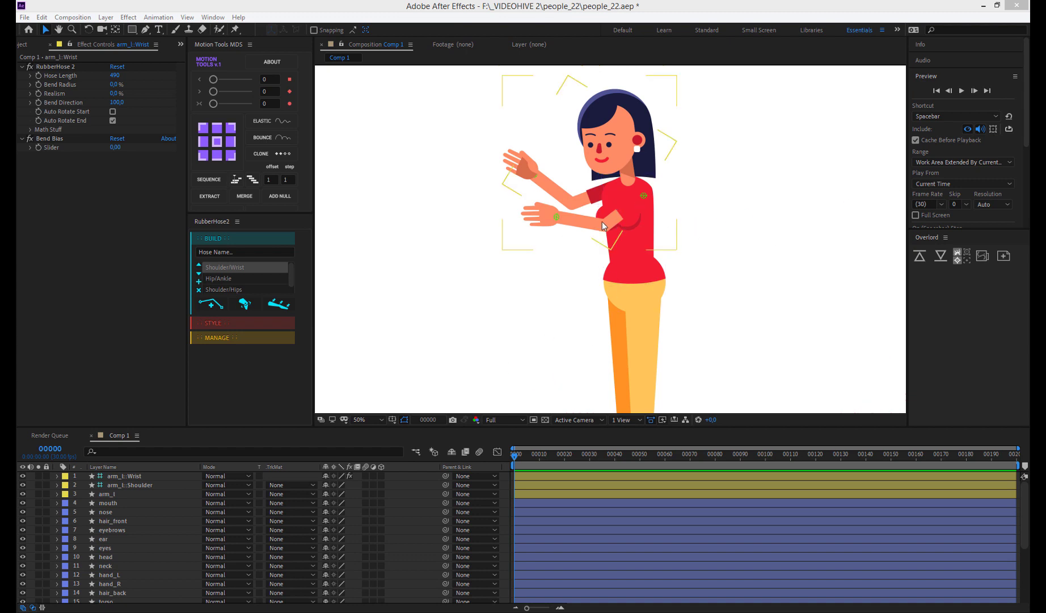
# Scale up the arm_l::Wrist ControlShape circle around her wrist
pyautogui.click(556, 219)
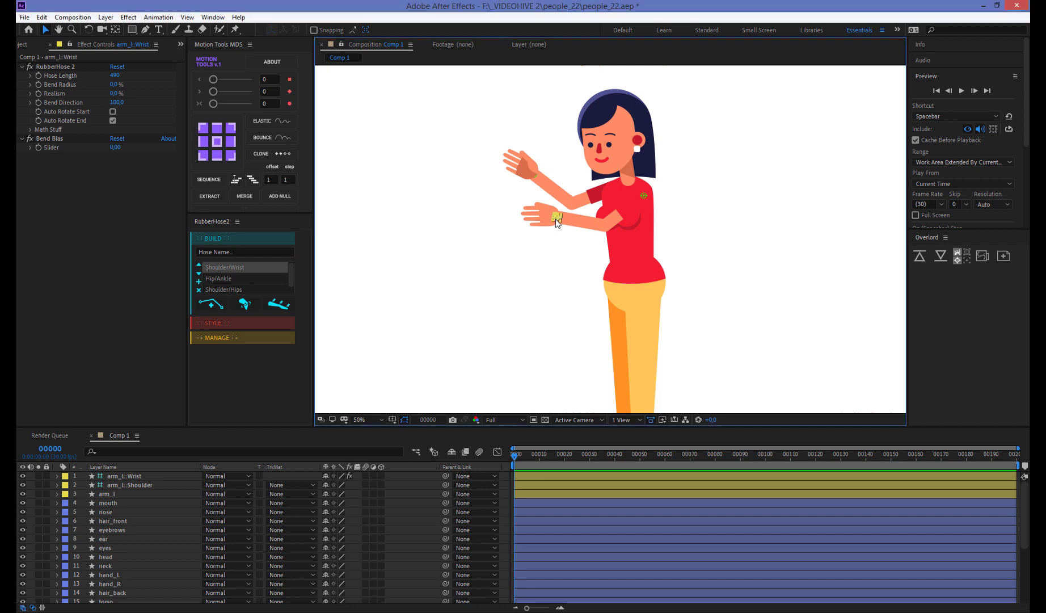
pyautogui.click(644, 196)
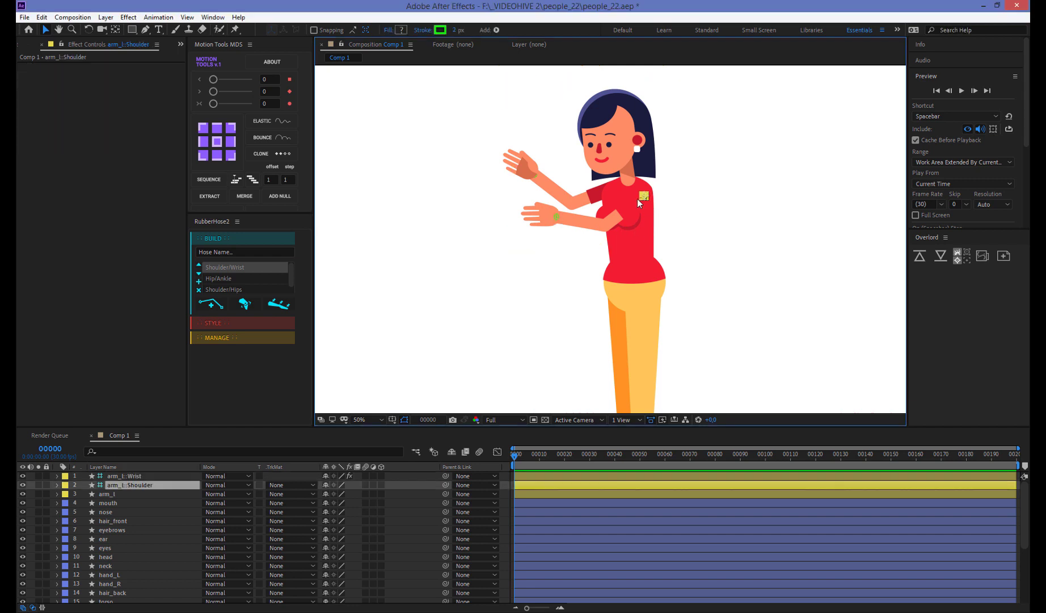
pyautogui.click(557, 219)
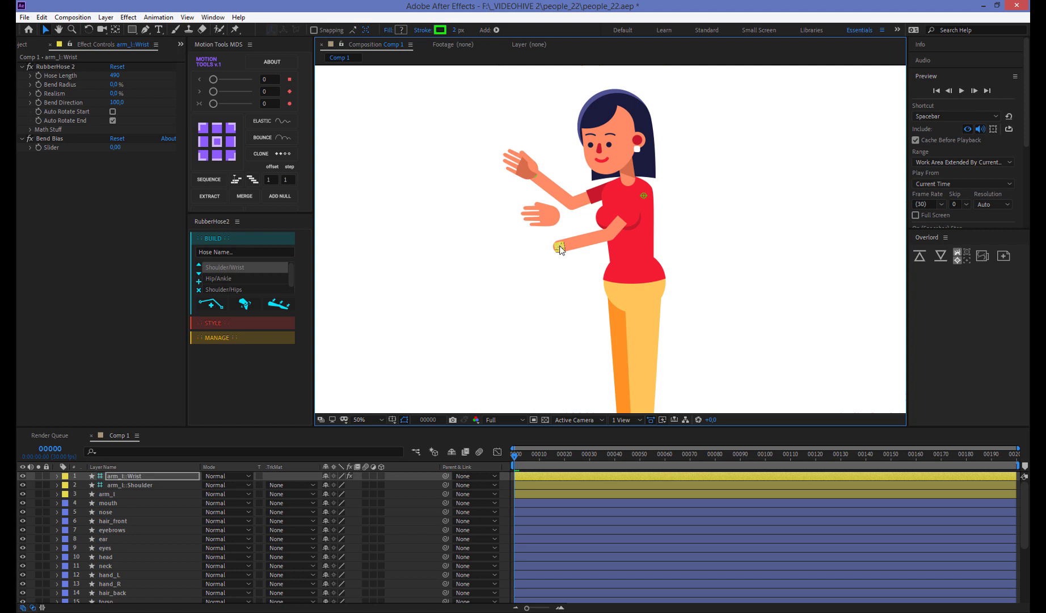
pyautogui.press('.')
pyautogui.press('.')
pyautogui.press('.')
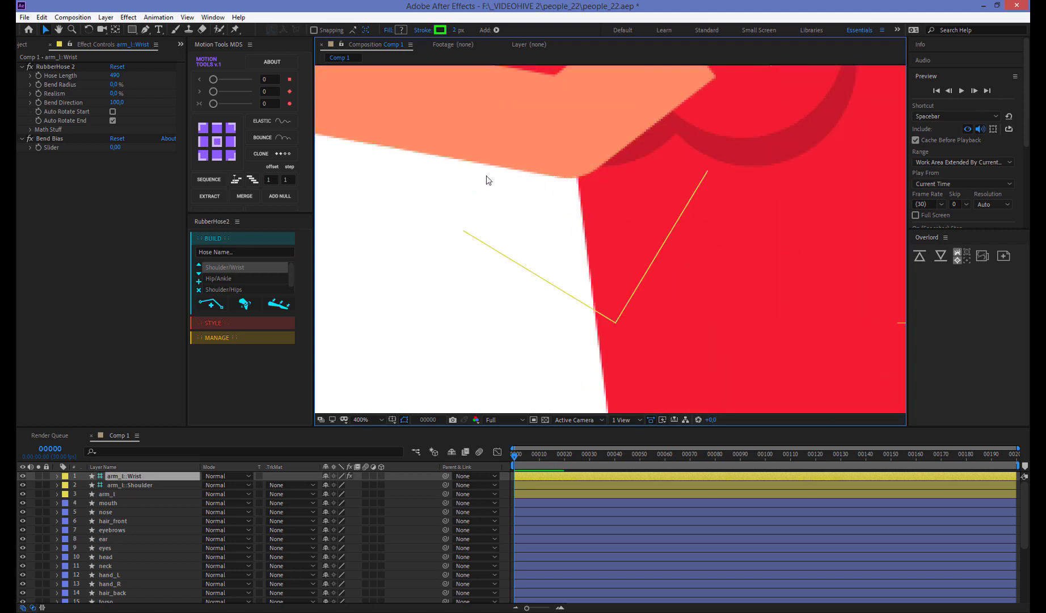
pyautogui.moveTo(467, 129); pyautogui.dragTo(783, 264)
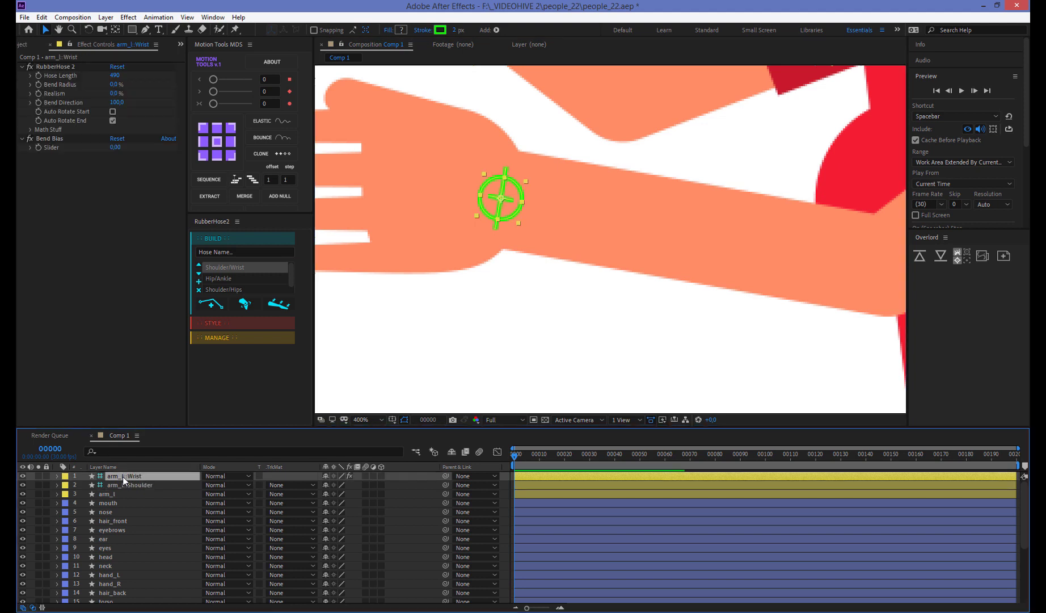
pyautogui.click(57, 475)
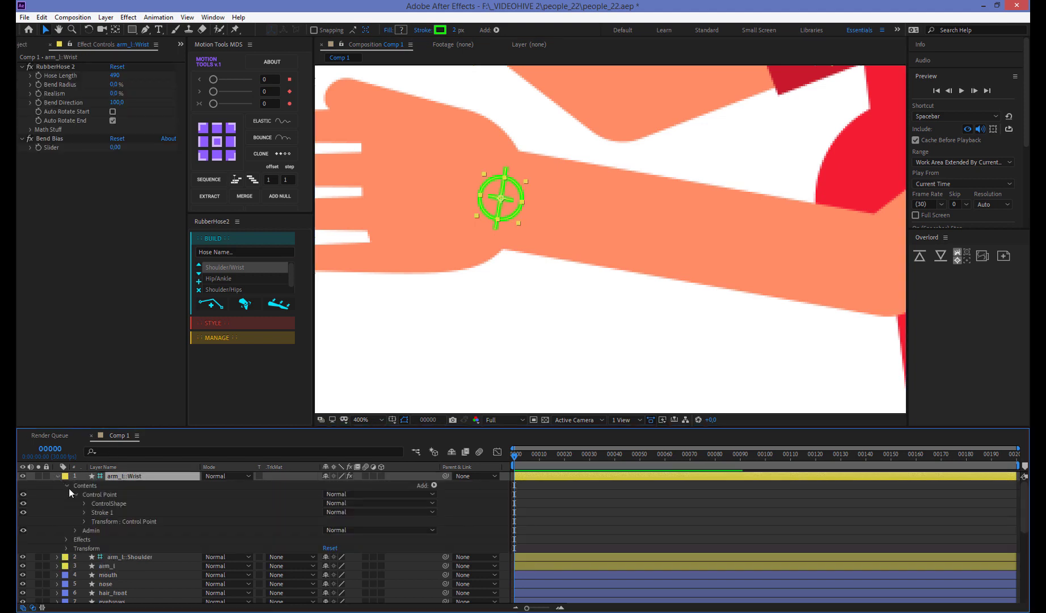
pyautogui.click(105, 502)
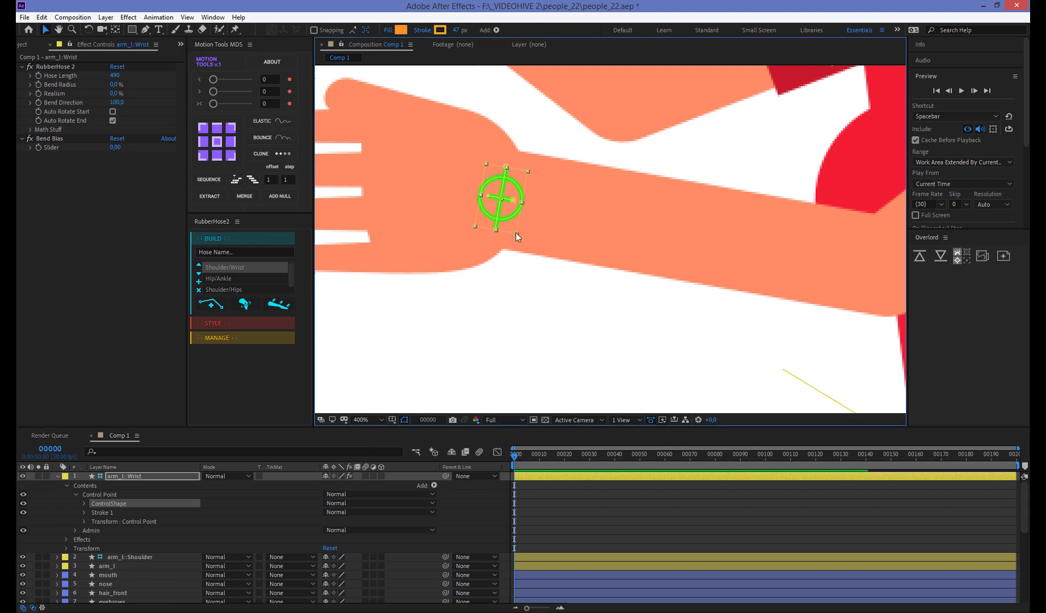
pyautogui.moveTo(517, 236); pyautogui.dragTo(534, 266)
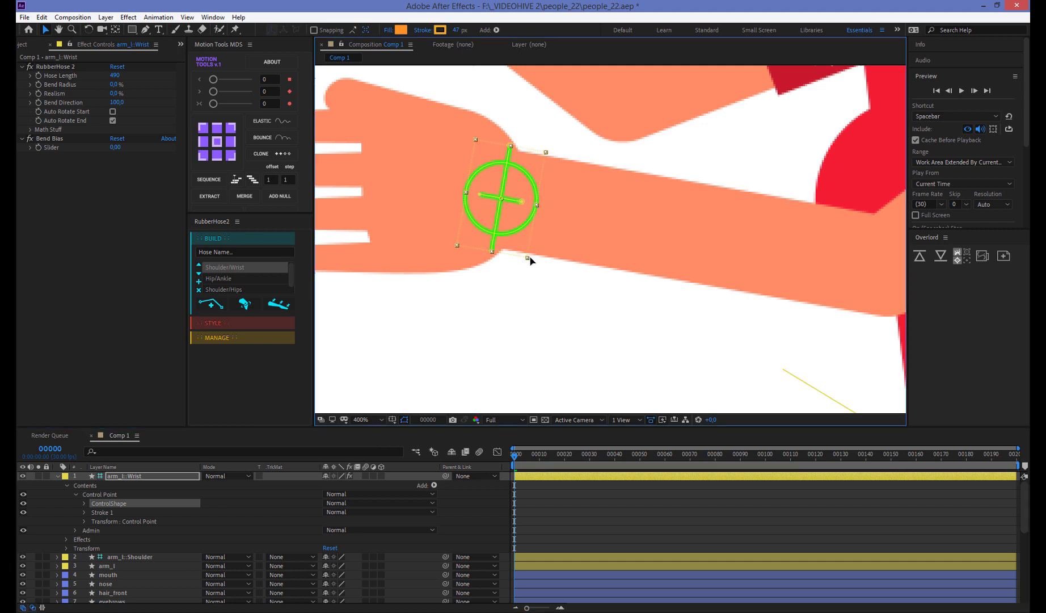
# Deselect the arm layer and play back the animation preview
pyautogui.click(508, 315)
pyautogui.scroll(-5, 614, 289)
pyautogui.scroll(-3, 614, 290)
pyautogui.click(422, 232)
pyautogui.press('space')
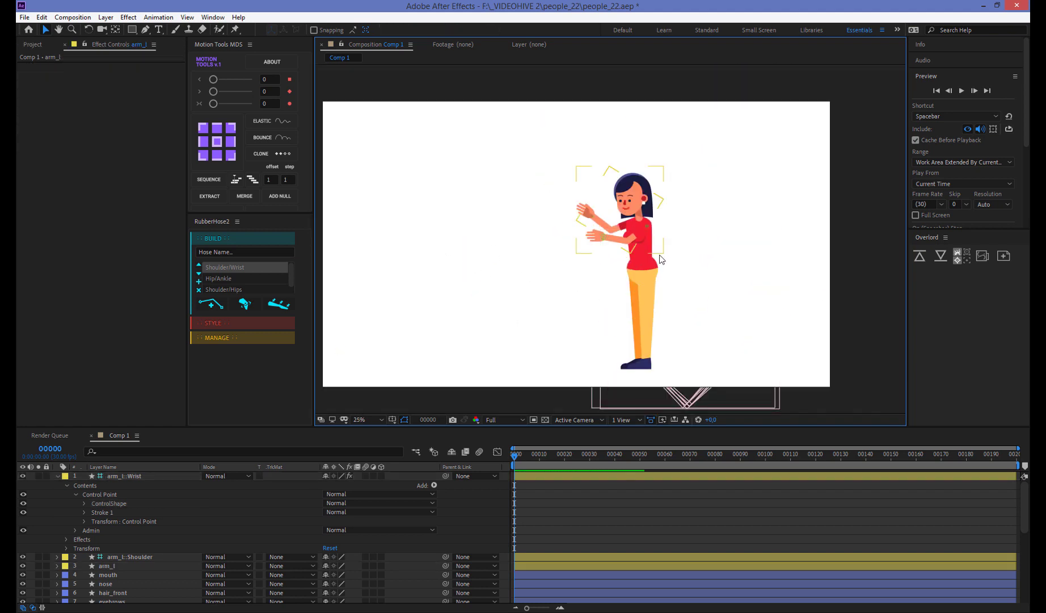
# Drag the left wrist controller down to the hip and raise arm_l's Realism to 100%
pyautogui.scroll(2, 602, 236)
pyautogui.click(601, 236)
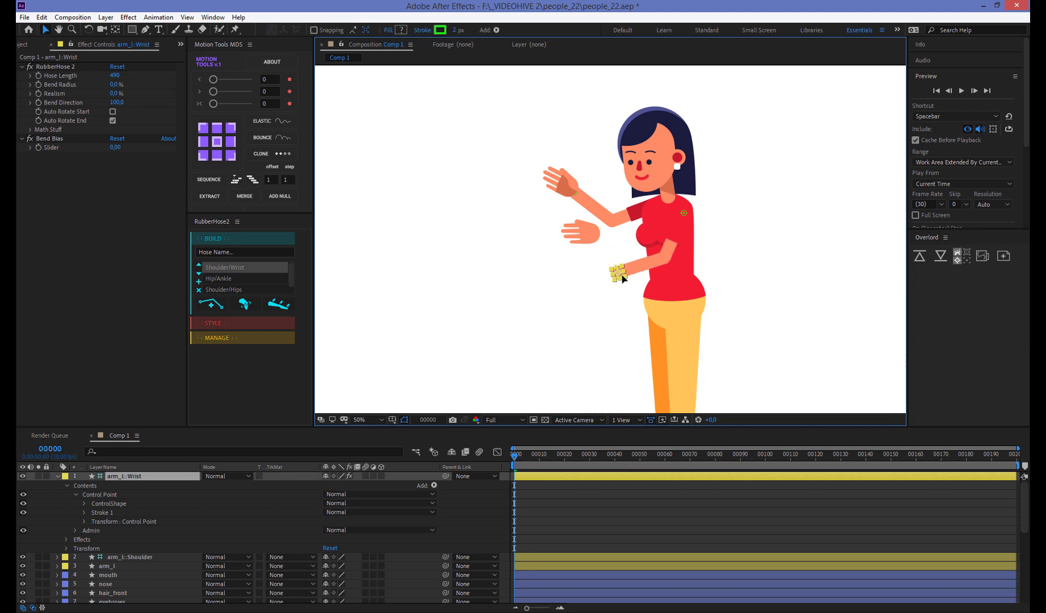
pyautogui.click(843, 193)
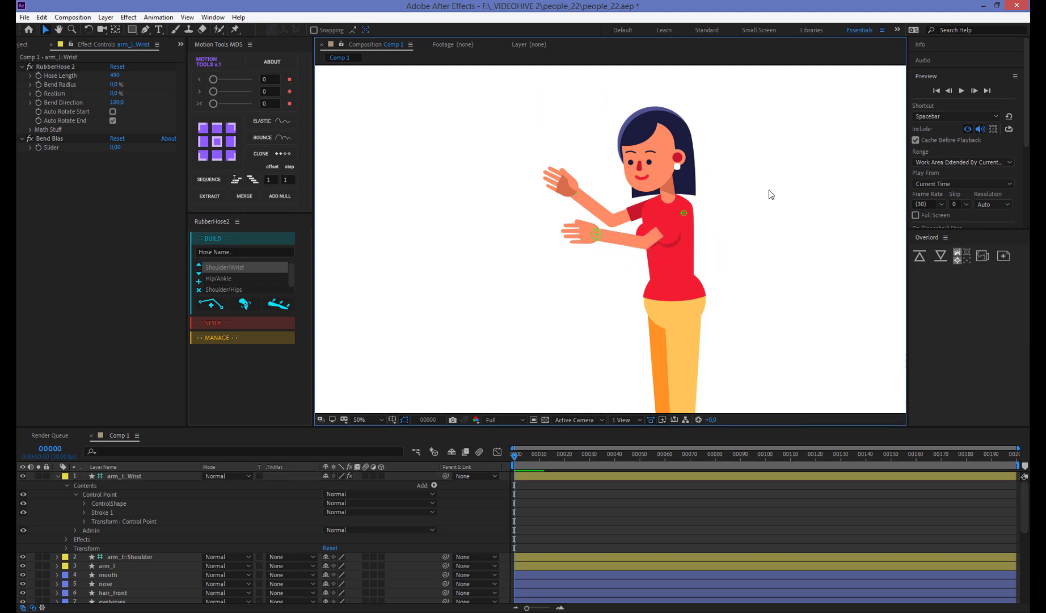
pyautogui.click(137, 477)
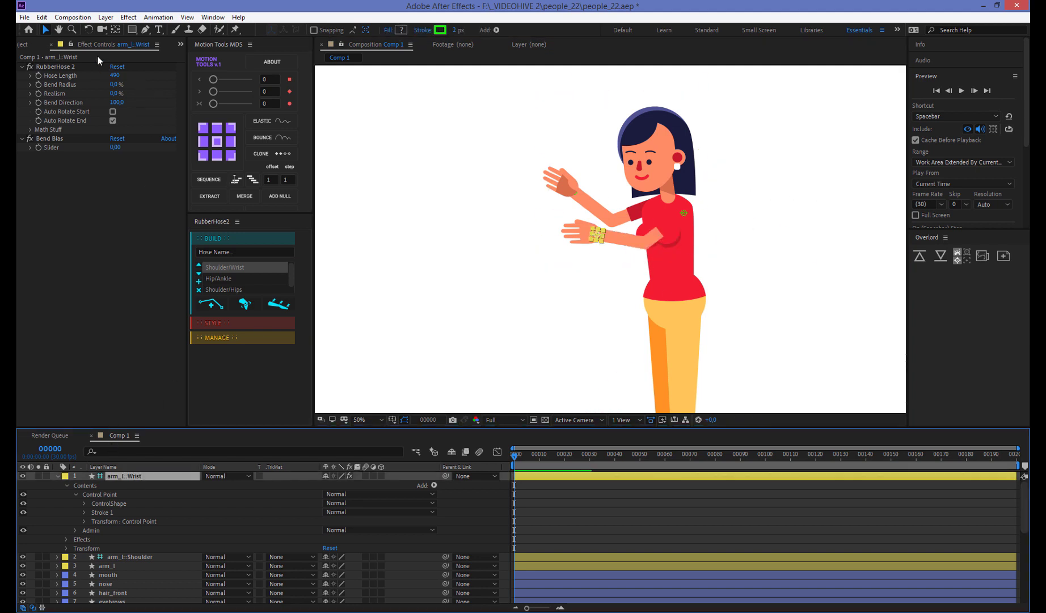
pyautogui.click(60, 93)
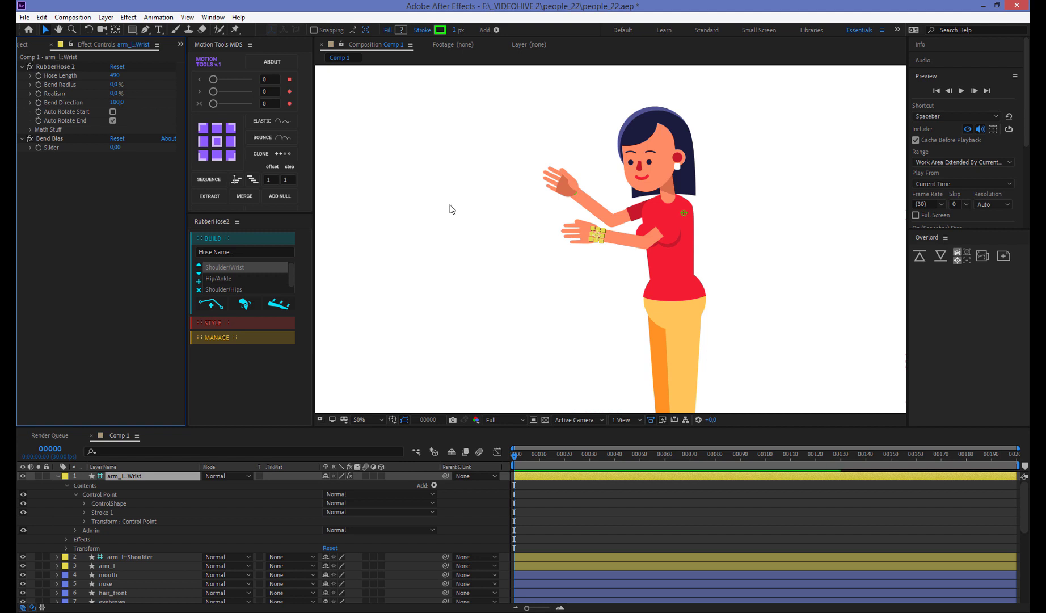
pyautogui.press('.')
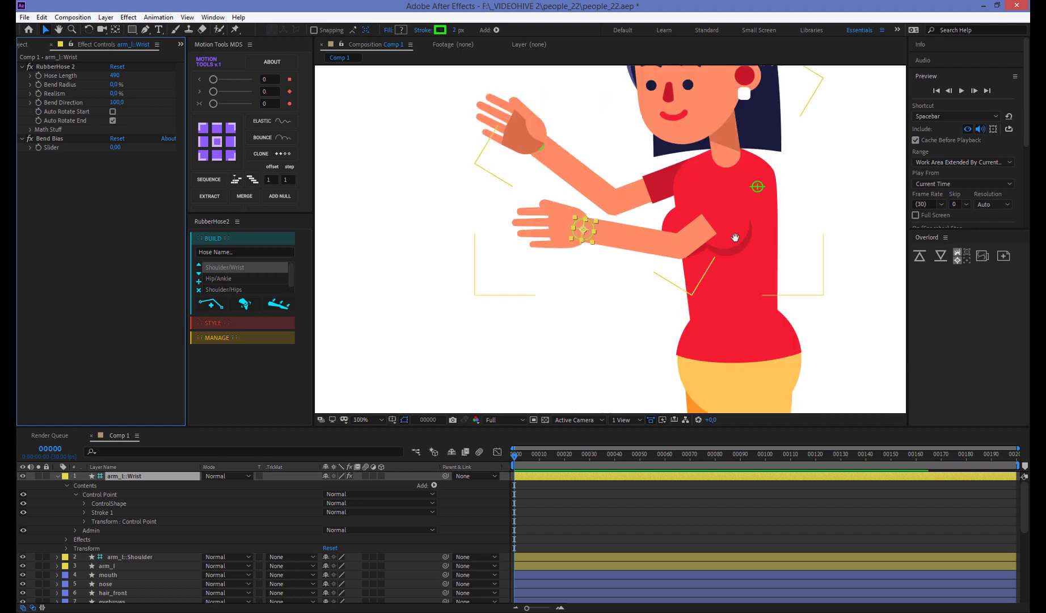
pyautogui.moveTo(735, 235); pyautogui.dragTo(581, 204)
pyautogui.moveTo(432, 199); pyautogui.dragTo(714, 273)
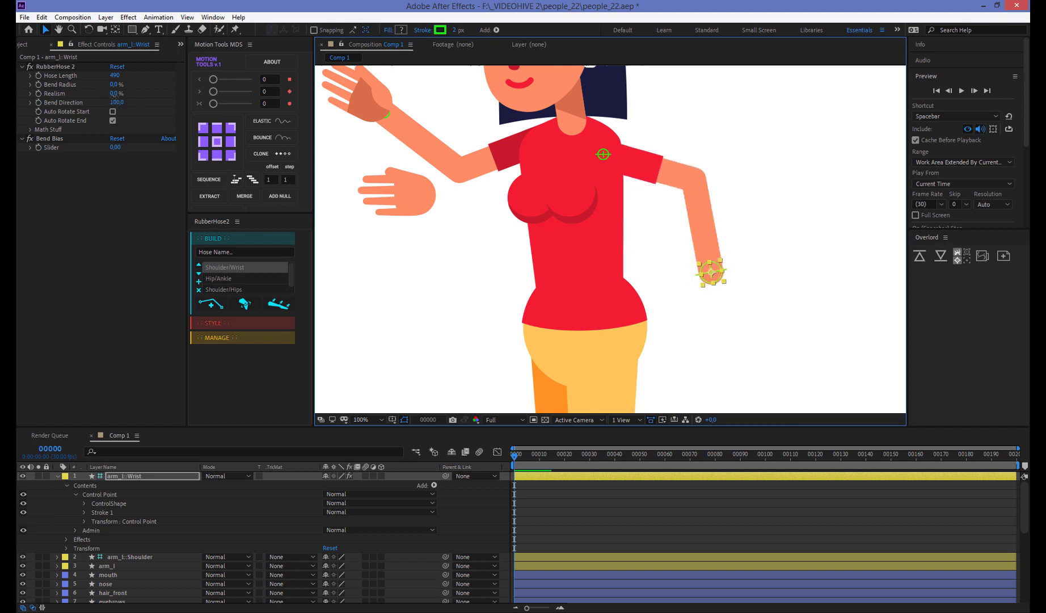
pyautogui.moveTo(113, 93); pyautogui.dragTo(240, 112)
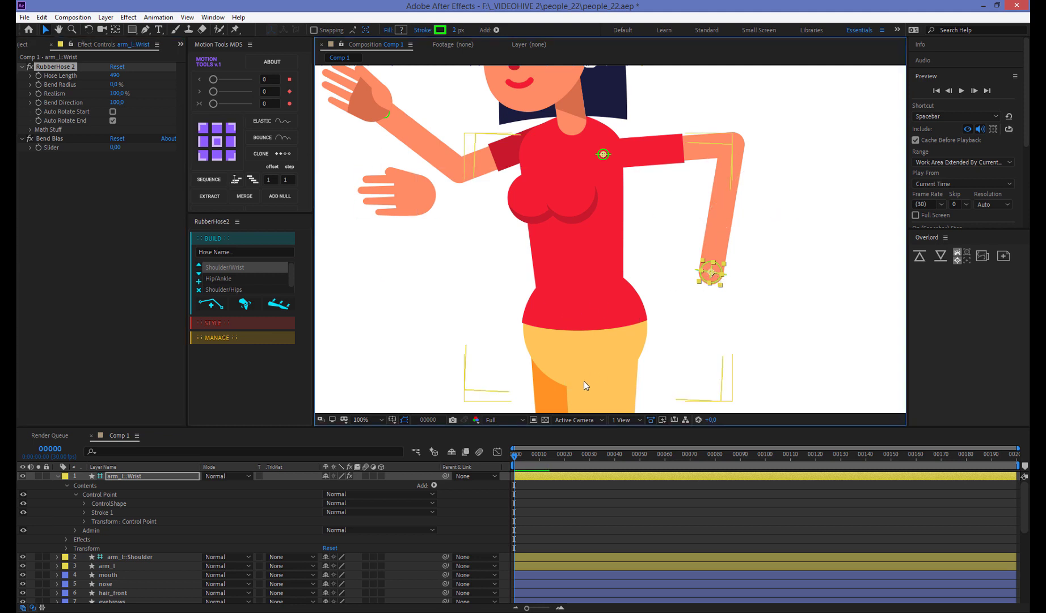
# Test left-arm poses by moving the wrist to the hip and back, lowering Realism to 79%
pyautogui.click(130, 478)
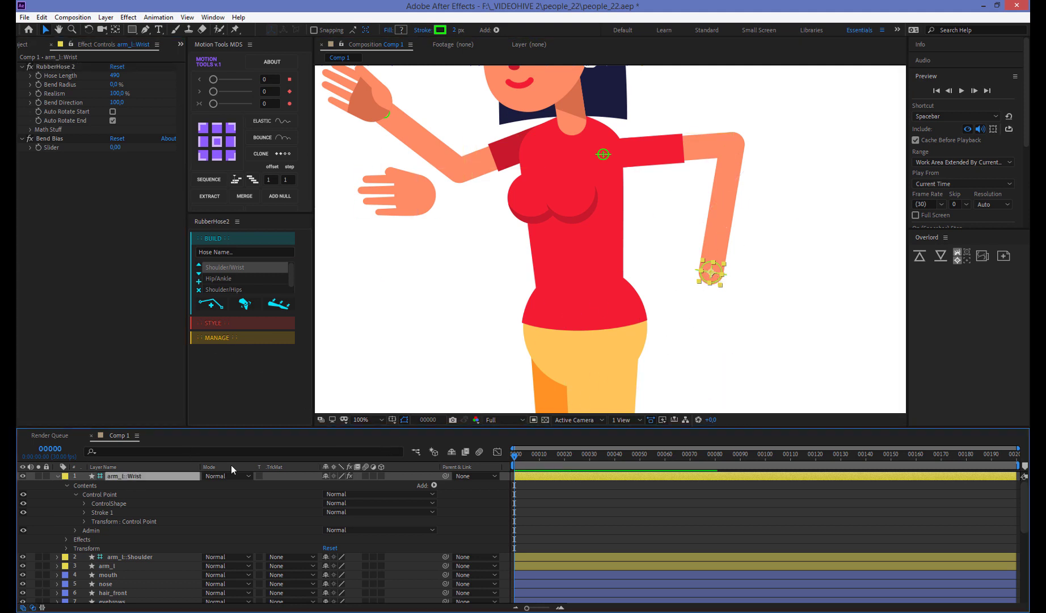
pyautogui.moveTo(711, 293)
pyautogui.mouseDown()
pyautogui.moveTo(612, 281)
pyautogui.moveTo(697, 326)
pyautogui.moveTo(606, 275)
pyautogui.moveTo(746, 328)
pyautogui.mouseUp()
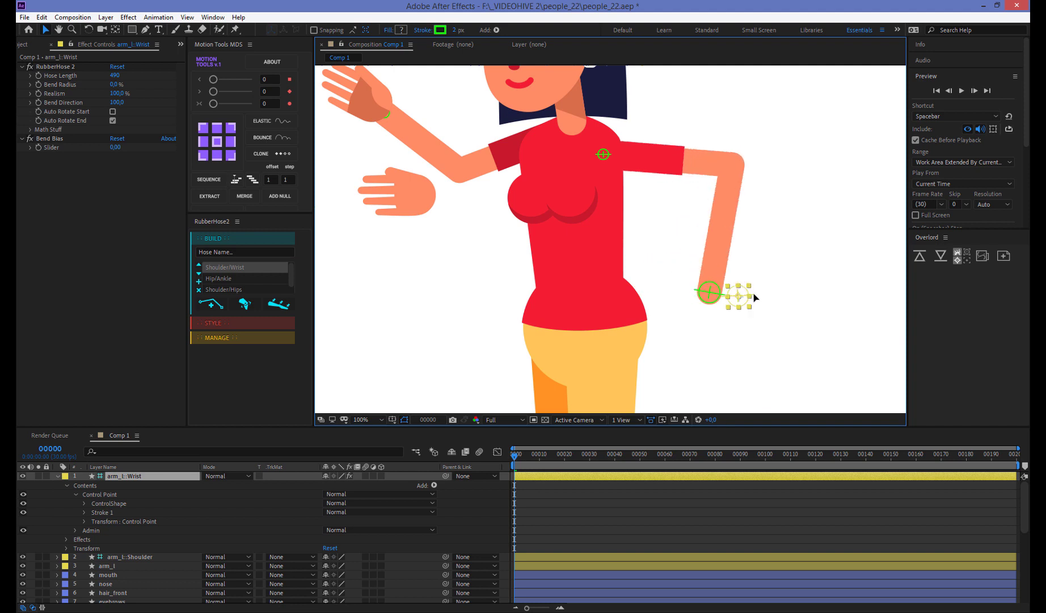
pyautogui.moveTo(613, 328)
pyautogui.mouseDown()
pyautogui.moveTo(468, 267)
pyautogui.moveTo(670, 299)
pyautogui.mouseUp()
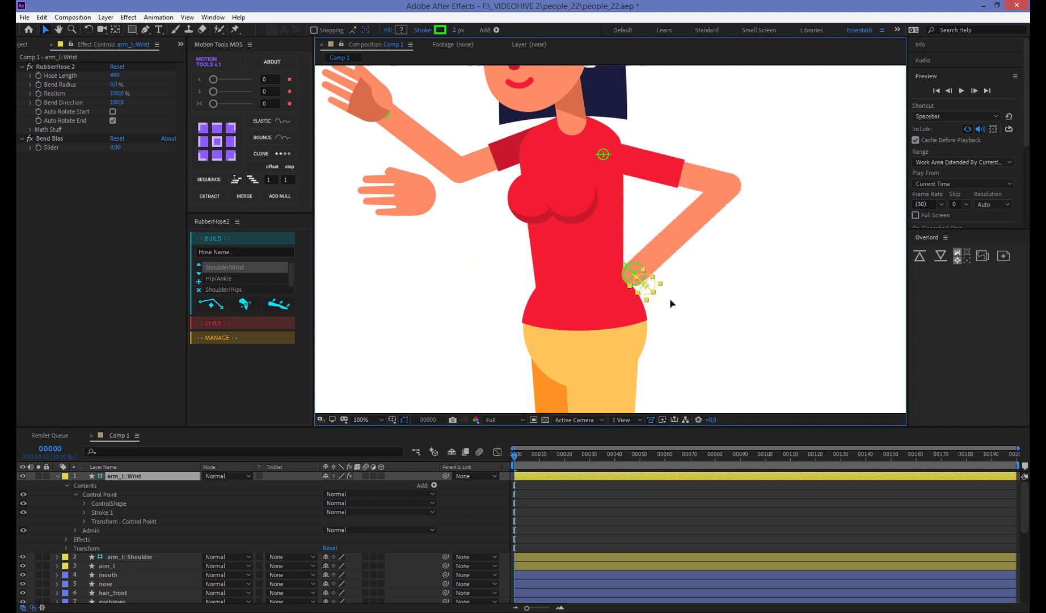
pyautogui.moveTo(120, 94); pyautogui.dragTo(75, 100)
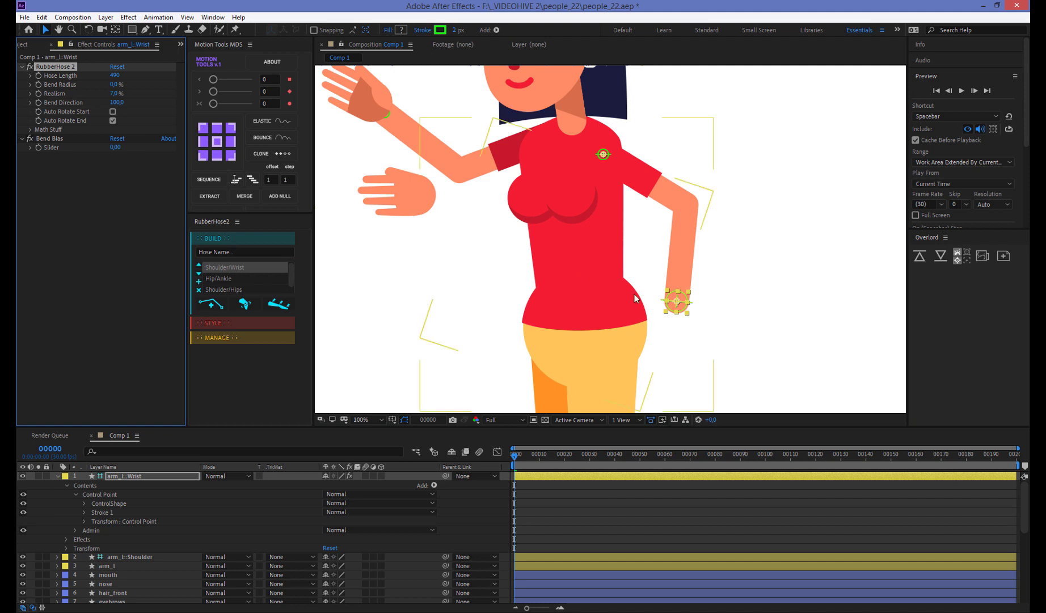
pyautogui.moveTo(677, 302)
pyautogui.mouseDown()
pyautogui.moveTo(404, 253)
pyautogui.moveTo(435, 208)
pyautogui.moveTo(424, 197)
pyautogui.mouseUp()
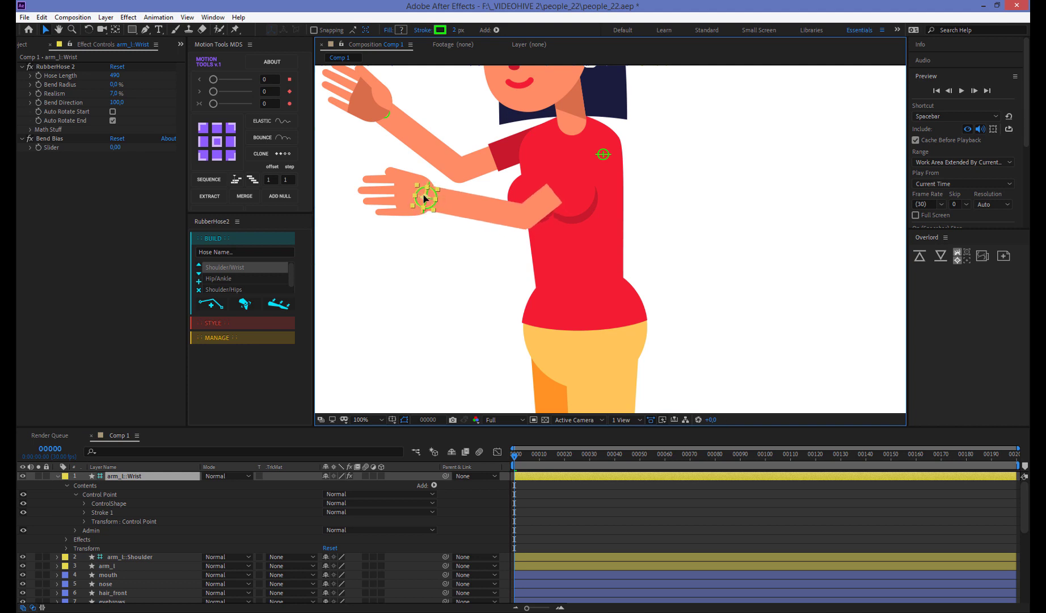
# Set the arm's Realism to 20% in RubberHose 2, then reopen the value for another edit
pyautogui.press('Return')
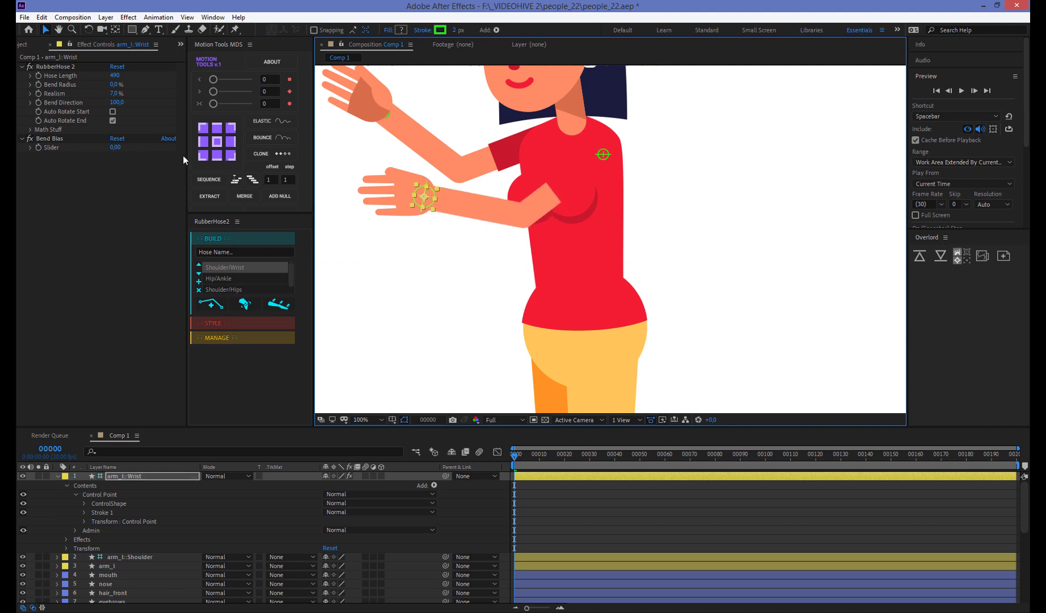
pyautogui.click(115, 94)
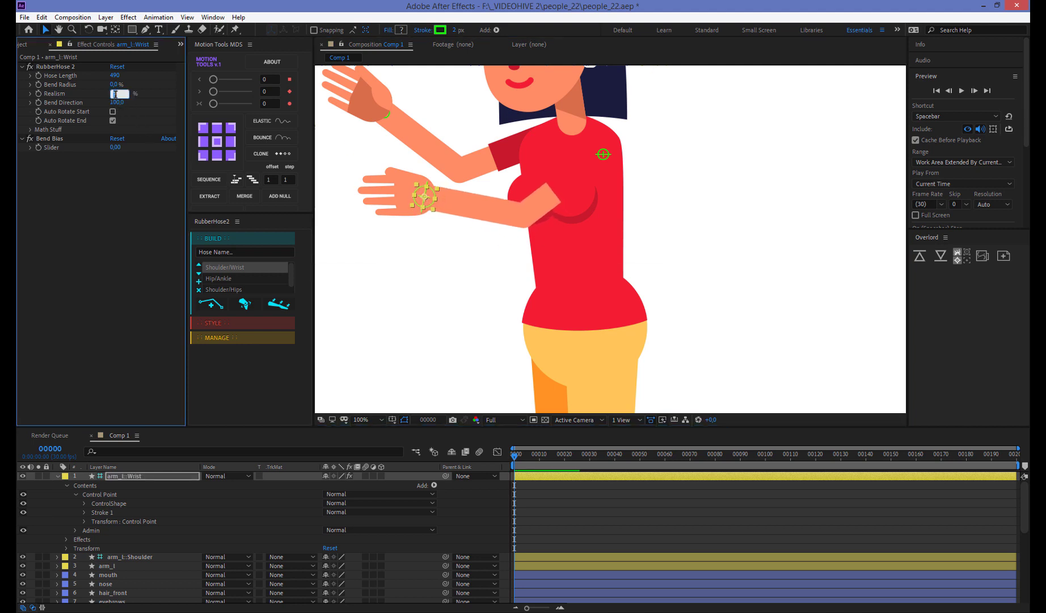
pyautogui.write('20')
pyautogui.press('Return')
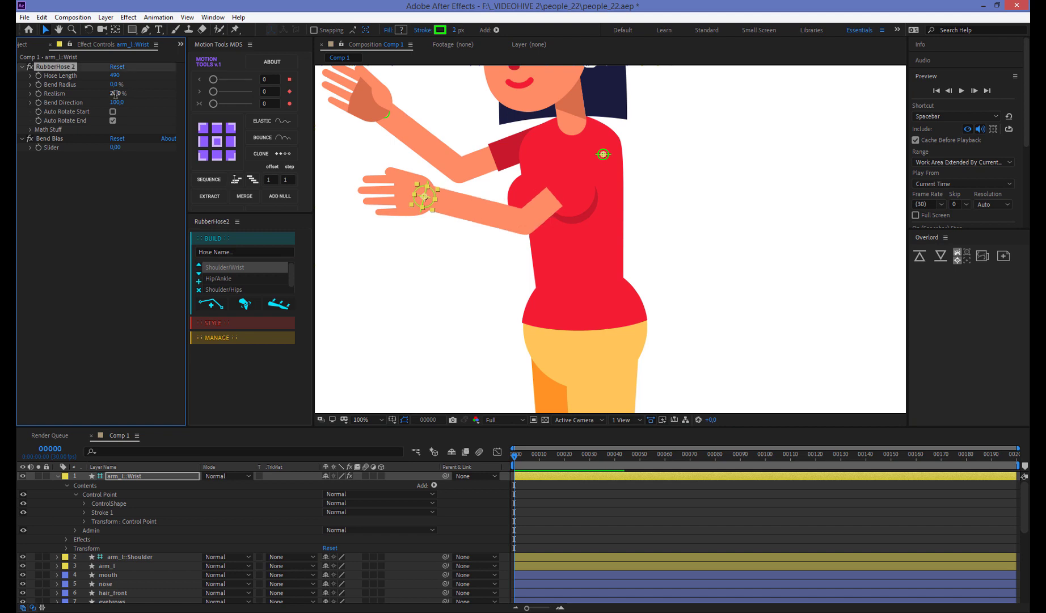
pyautogui.click(115, 94)
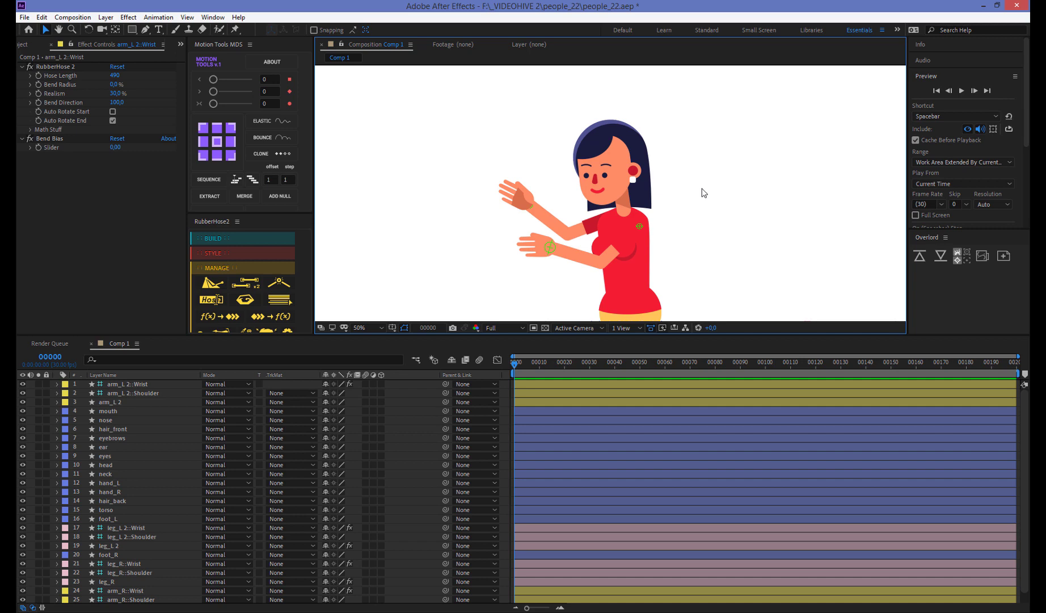
pyautogui.click(624, 303)
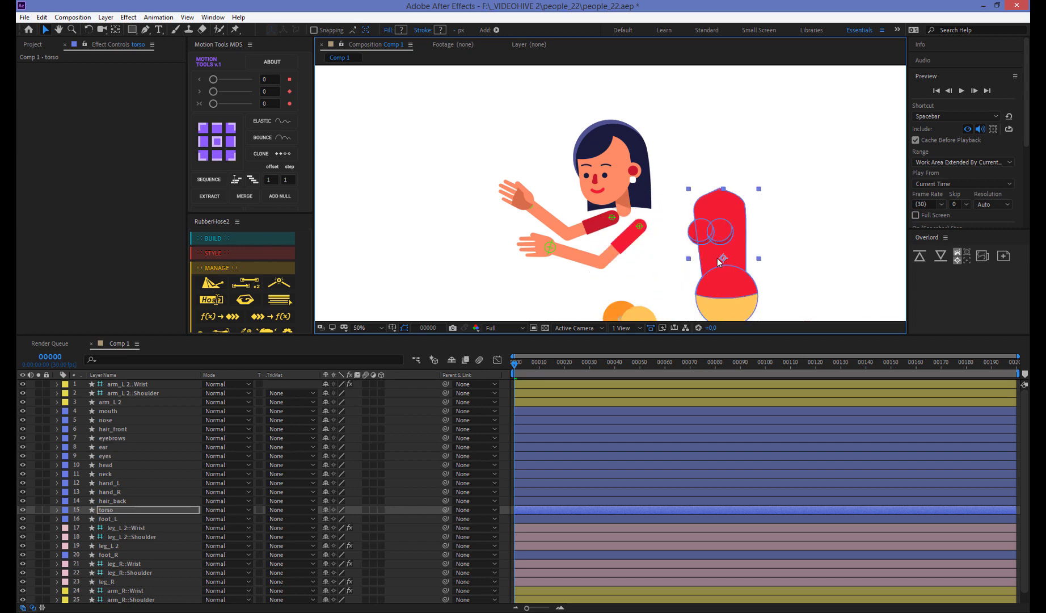
pyautogui.hotkey('ctrl', 'z')
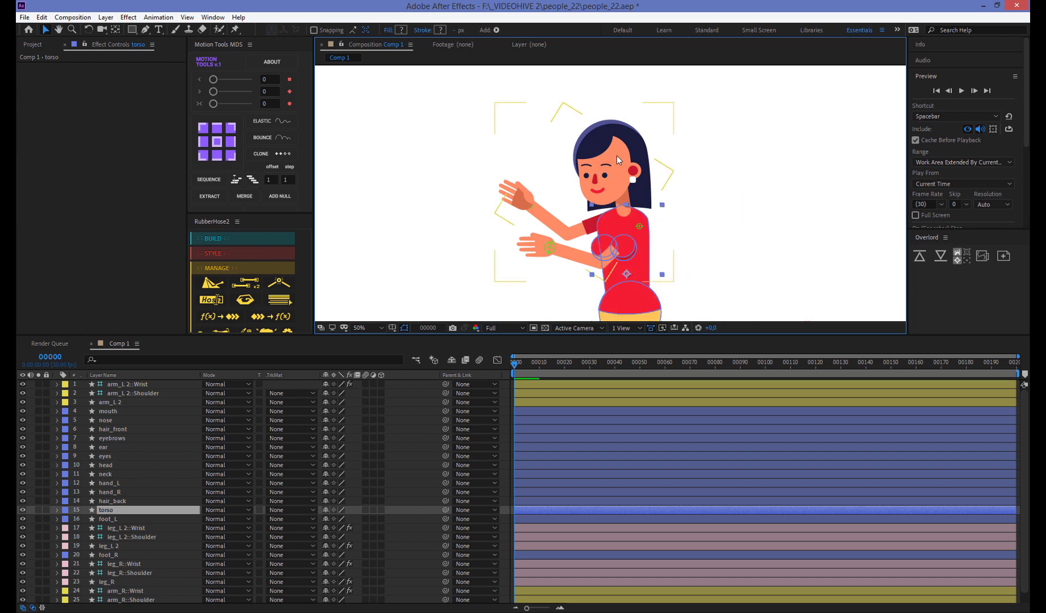
pyautogui.click(617, 155)
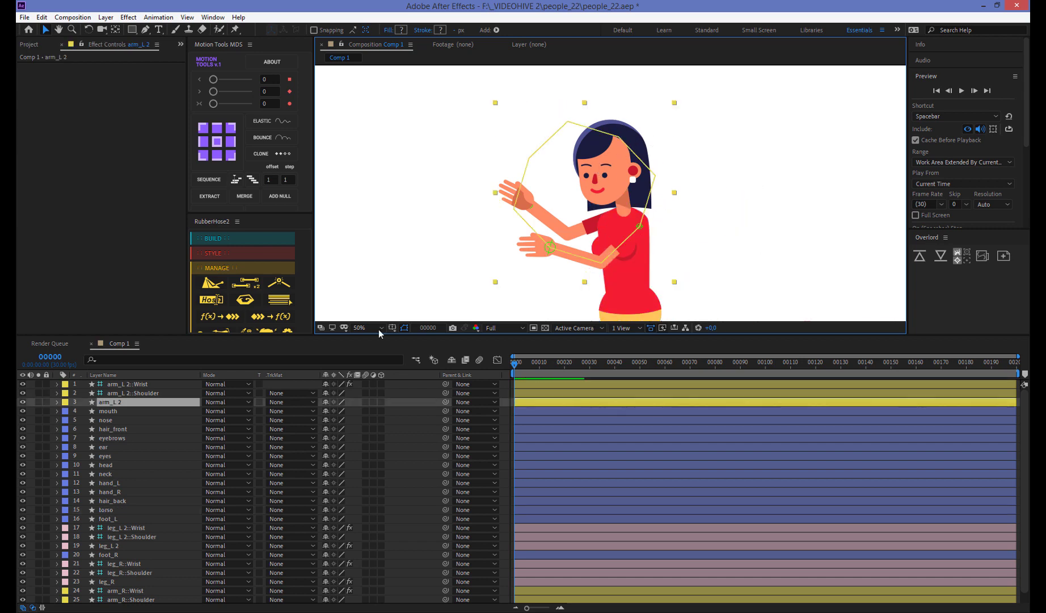
pyautogui.click(96, 454)
pyautogui.click(106, 436)
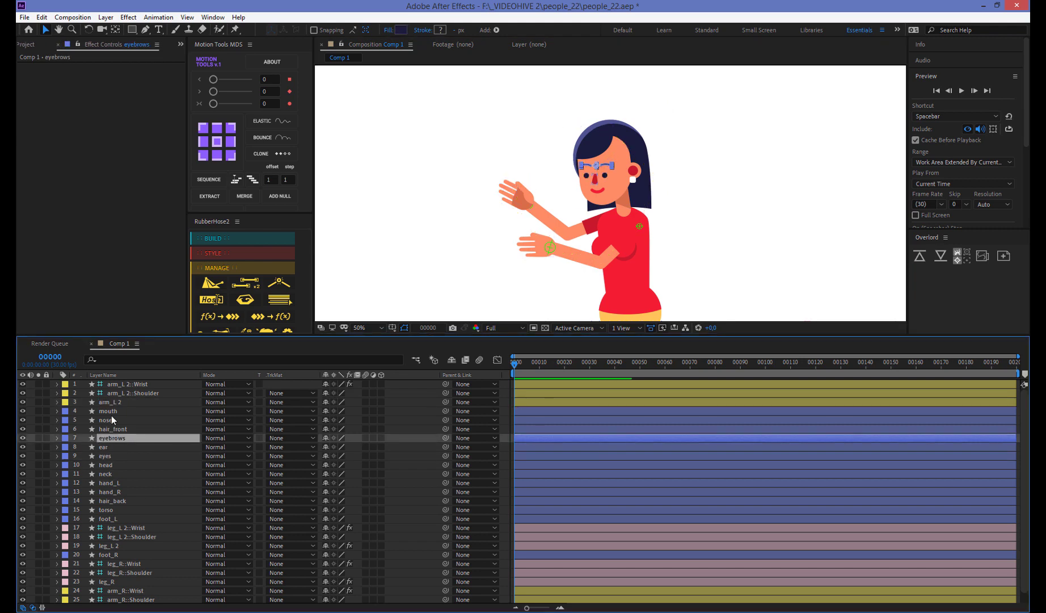
pyautogui.click(109, 412)
pyautogui.moveTo(594, 192); pyautogui.dragTo(687, 199)
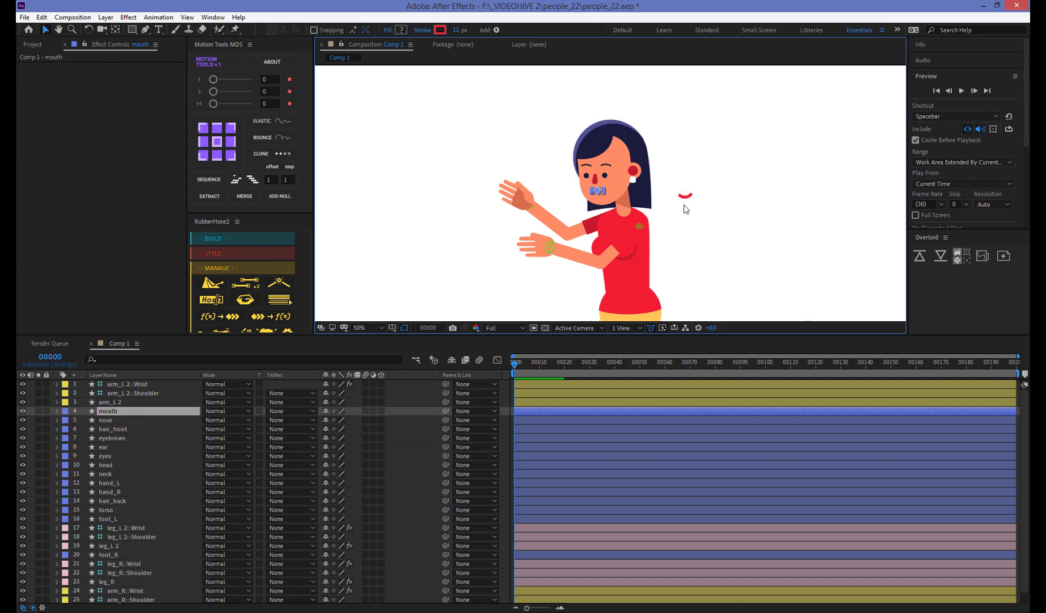
pyautogui.hotkey('ctrl', 'z')
pyautogui.press('.')
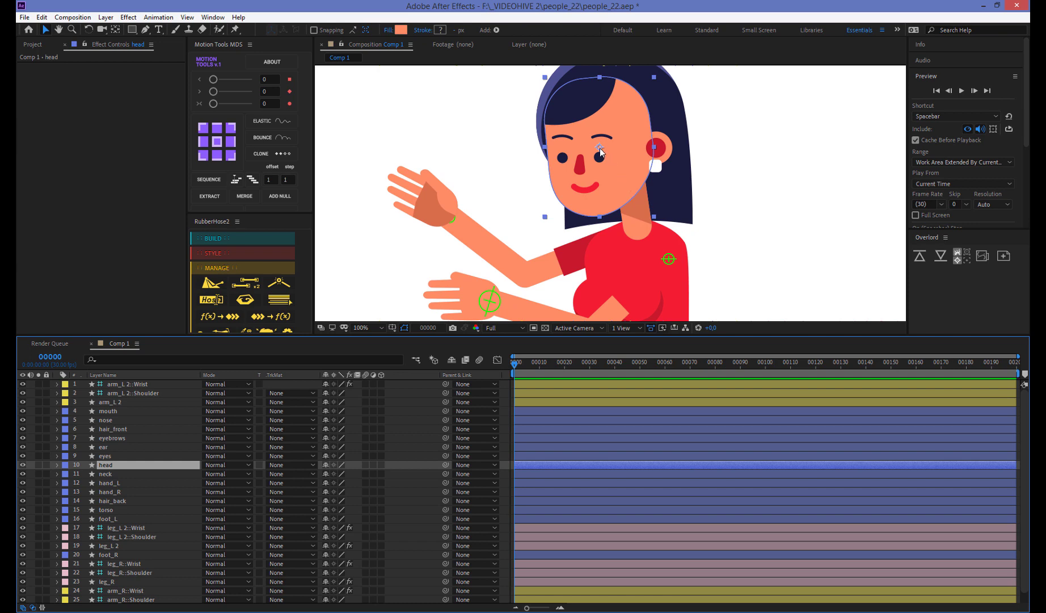
# Move the head layer's anchor point down to the neck and rotate the head back upright
pyautogui.press('y')
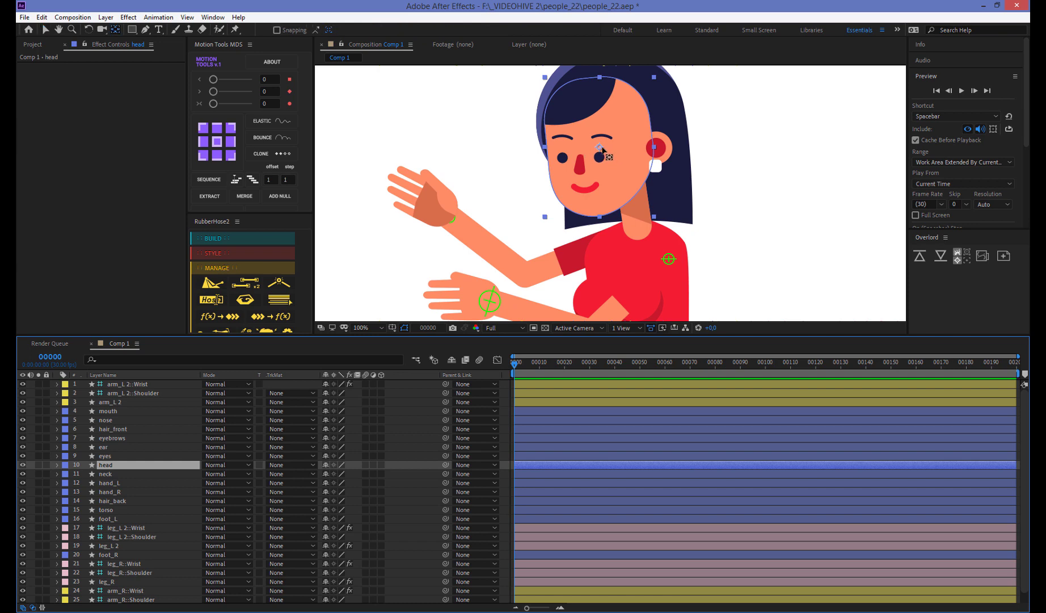
pyautogui.moveTo(600, 150)
pyautogui.mouseDown()
pyautogui.moveTo(633, 199)
pyautogui.moveTo(661, 217)
pyautogui.moveTo(635, 237)
pyautogui.moveTo(657, 217)
pyautogui.mouseUp()
pyautogui.press('w')
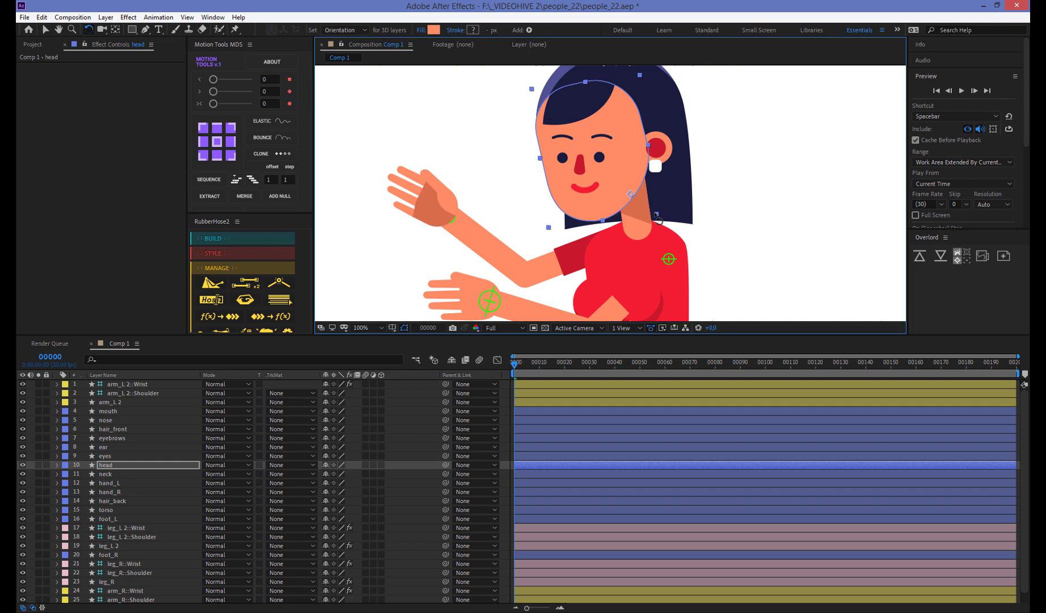
pyautogui.moveTo(658, 220); pyautogui.dragTo(655, 224)
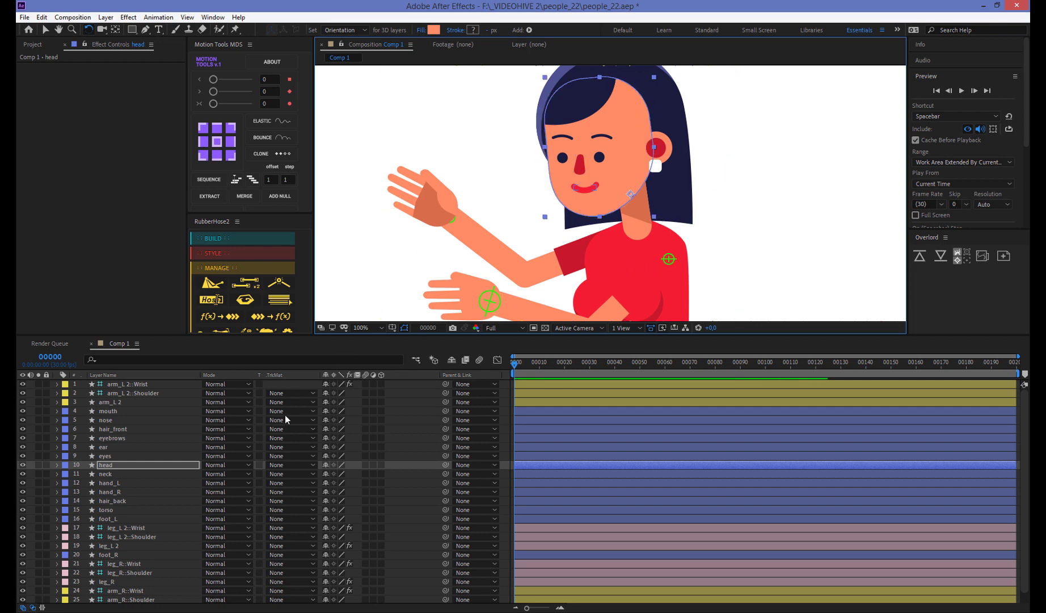
# Parent the head layer to the neck layer with the pick-whip
pyautogui.click(158, 475)
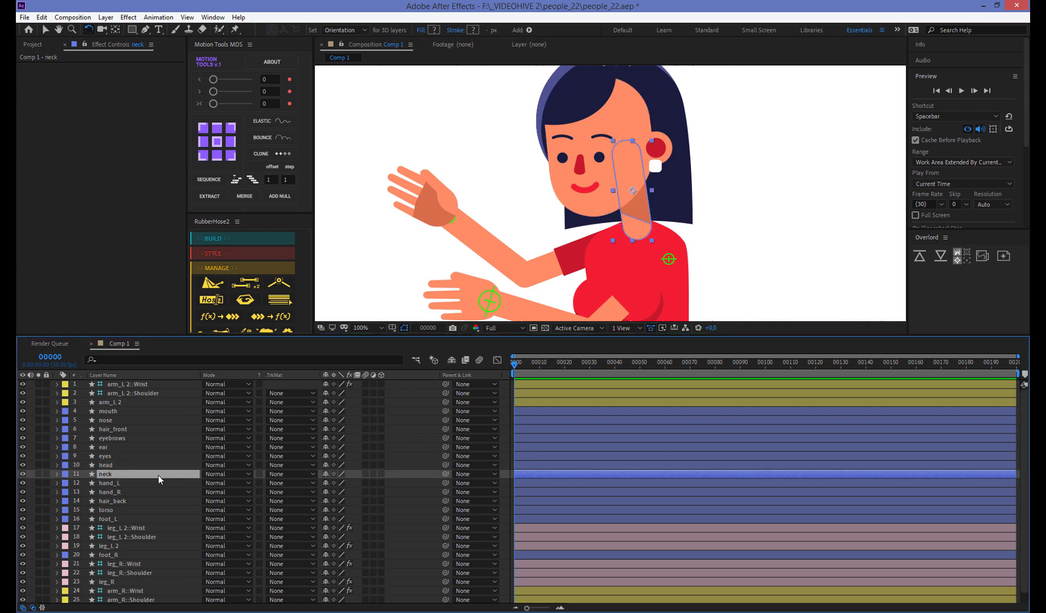
pyautogui.click(84, 462)
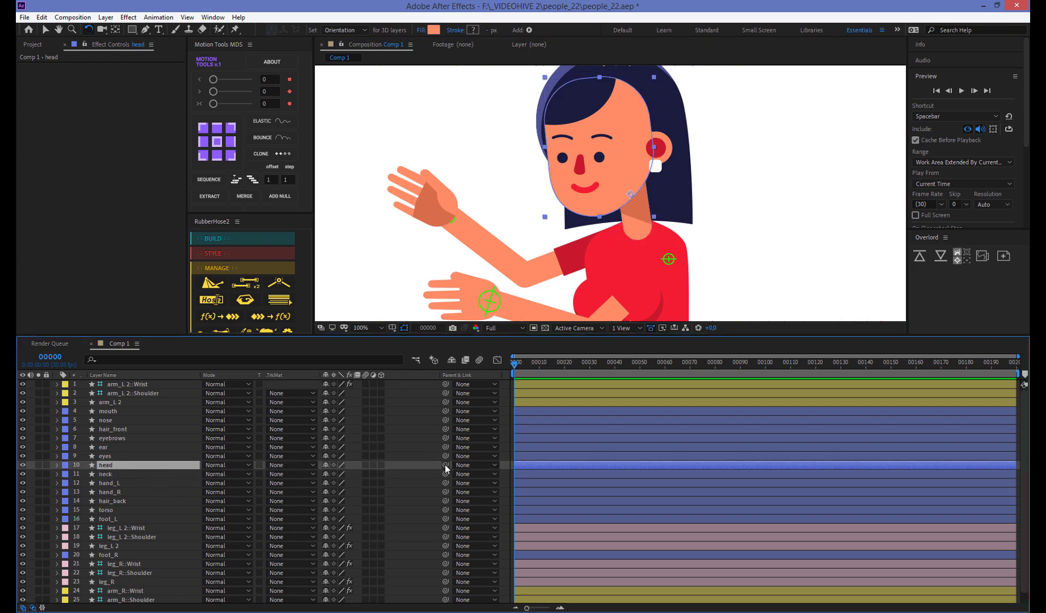
pyautogui.moveTo(445, 467); pyautogui.dragTo(163, 471)
pyautogui.press('v')
pyautogui.click(637, 233)
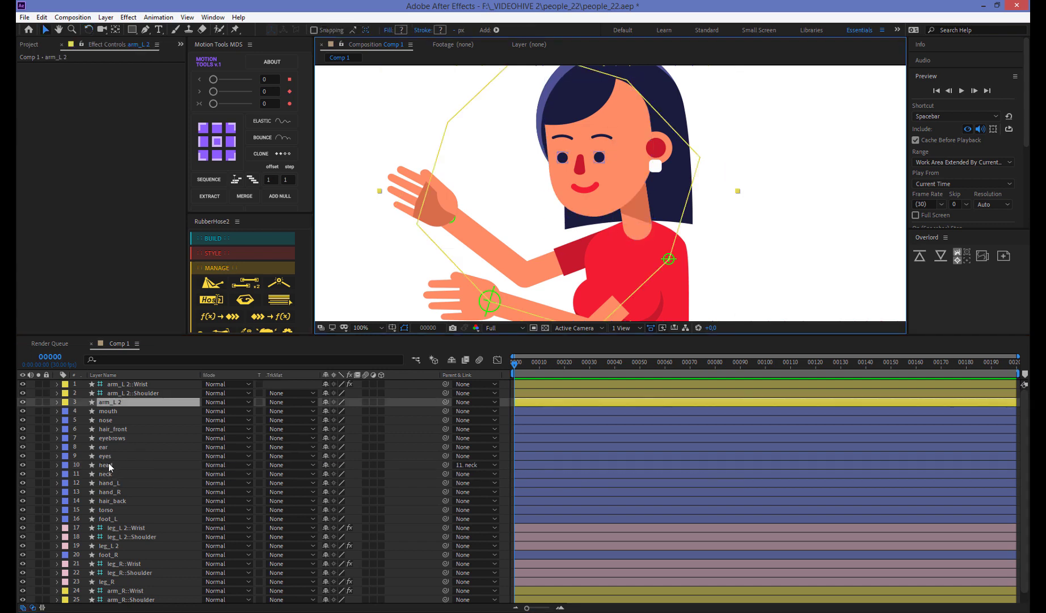
# Drag the neck sideways to confirm the head follows, then undo the move
pyautogui.click(100, 473)
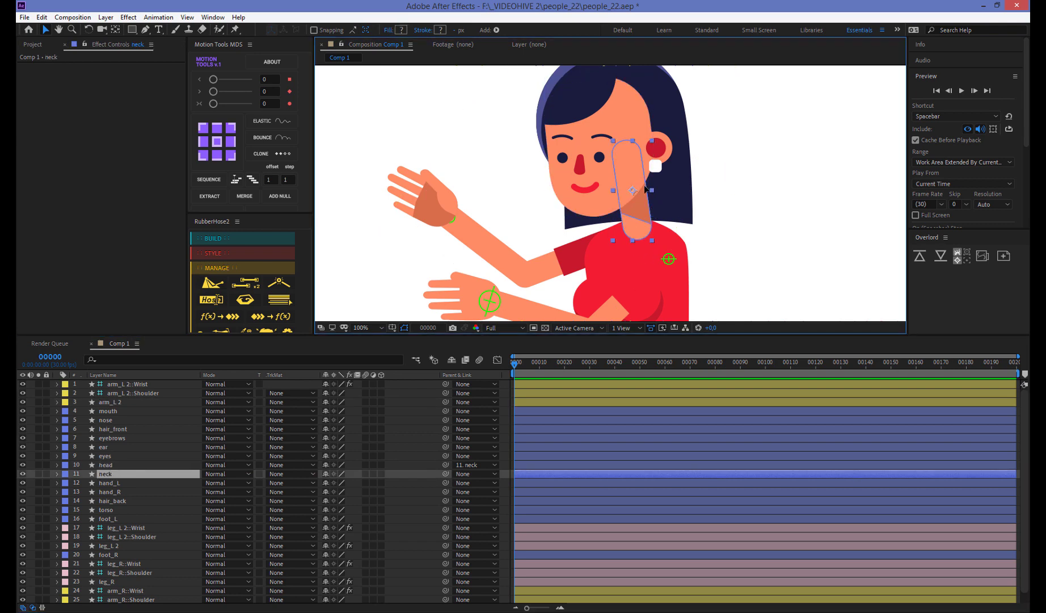
pyautogui.moveTo(624, 218); pyautogui.dragTo(718, 218)
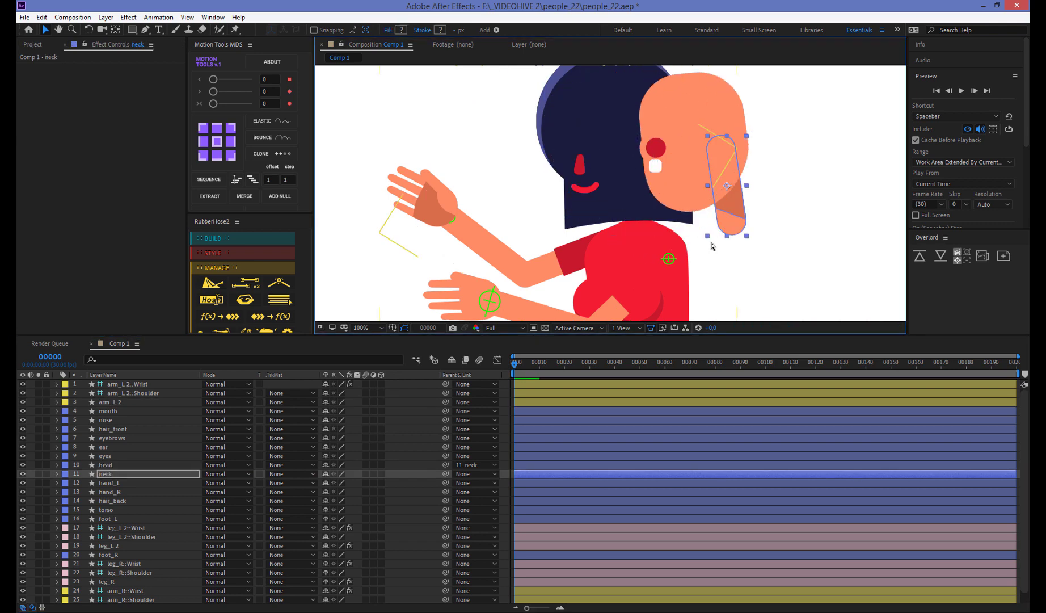
pyautogui.hotkey('ctrl', 'z')
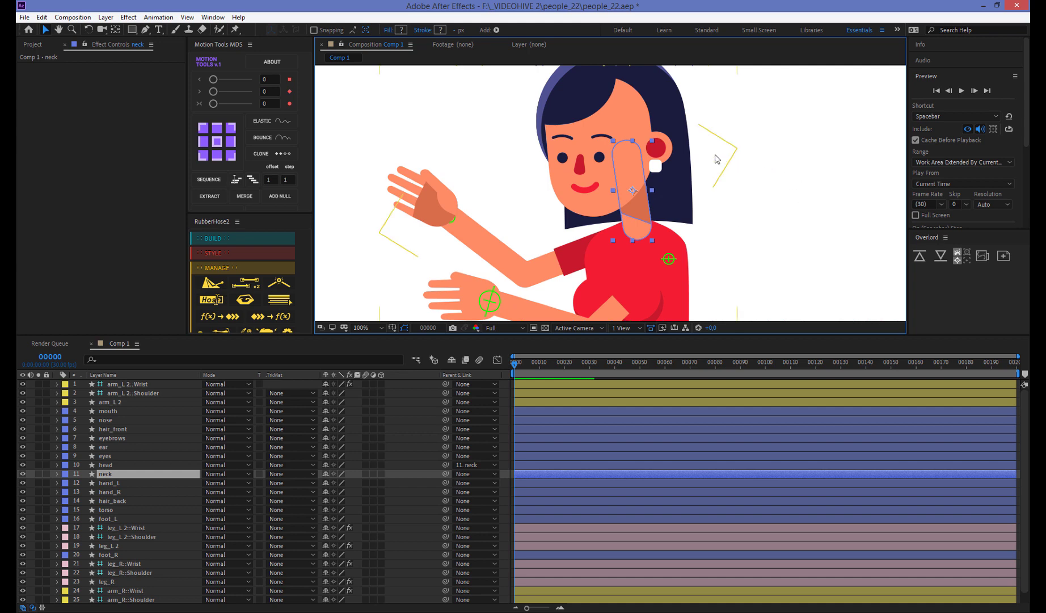
# Select mouth, nose, hair_front, eyebrows, ear and eyes together and pick-whip them to the head layer
pyautogui.click(108, 456)
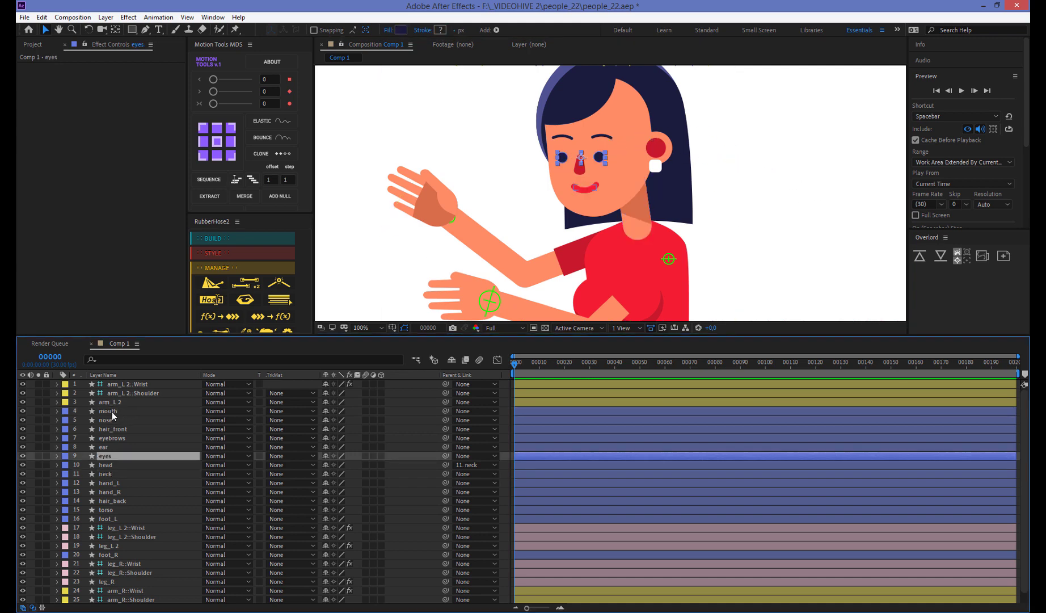
pyautogui.click(112, 412)
pyautogui.keyDown('shift'); pyautogui.click(110, 419); pyautogui.keyUp('shift')
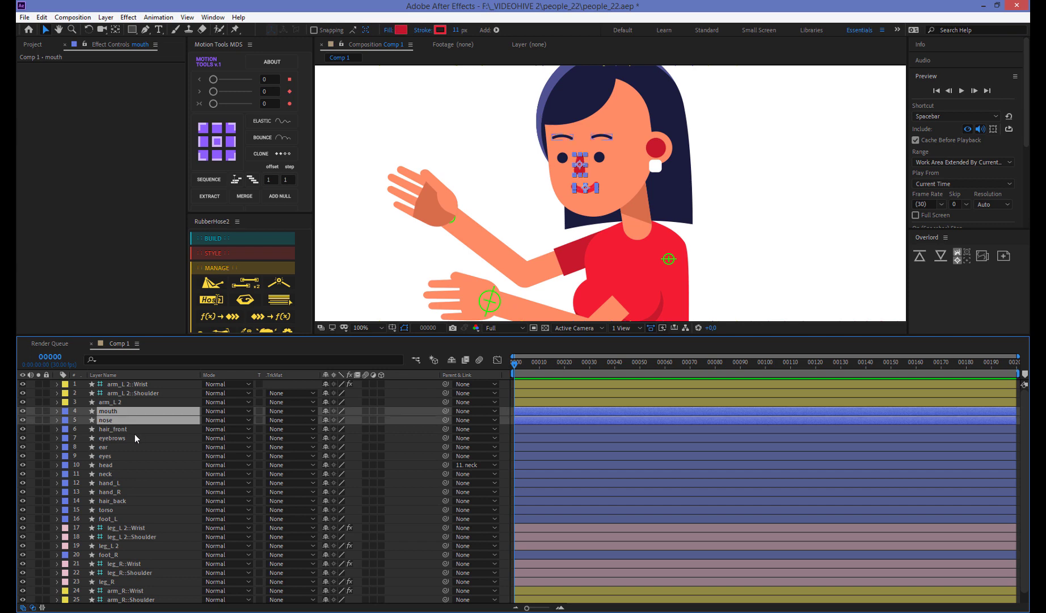
pyautogui.keyDown('shift'); pyautogui.click(117, 429); pyautogui.keyUp('shift')
pyautogui.keyDown('shift'); pyautogui.click(115, 438); pyautogui.keyUp('shift')
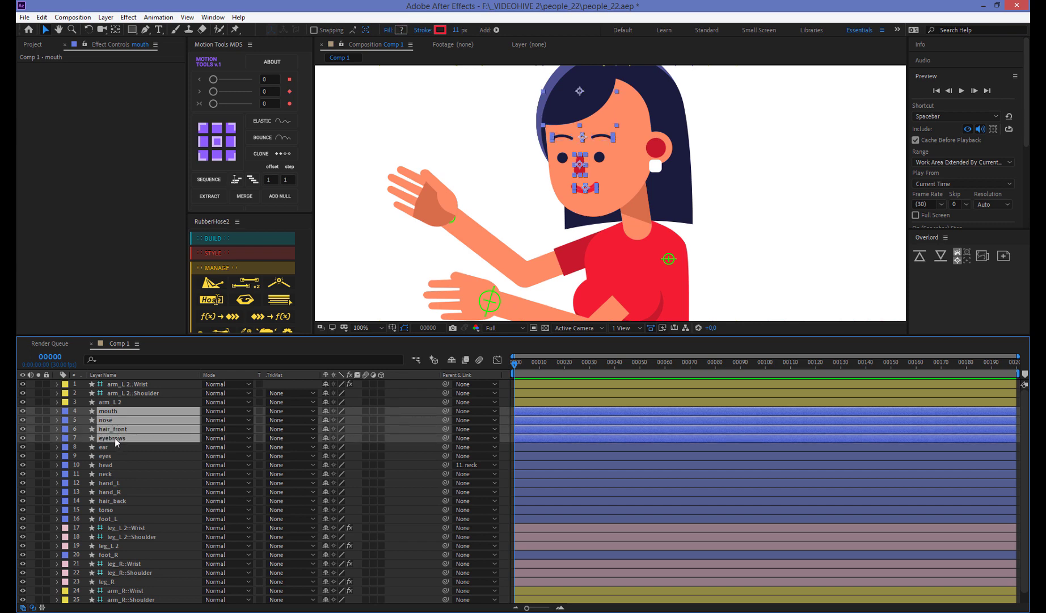
pyautogui.keyDown('shift'); pyautogui.click(105, 447); pyautogui.keyUp('shift')
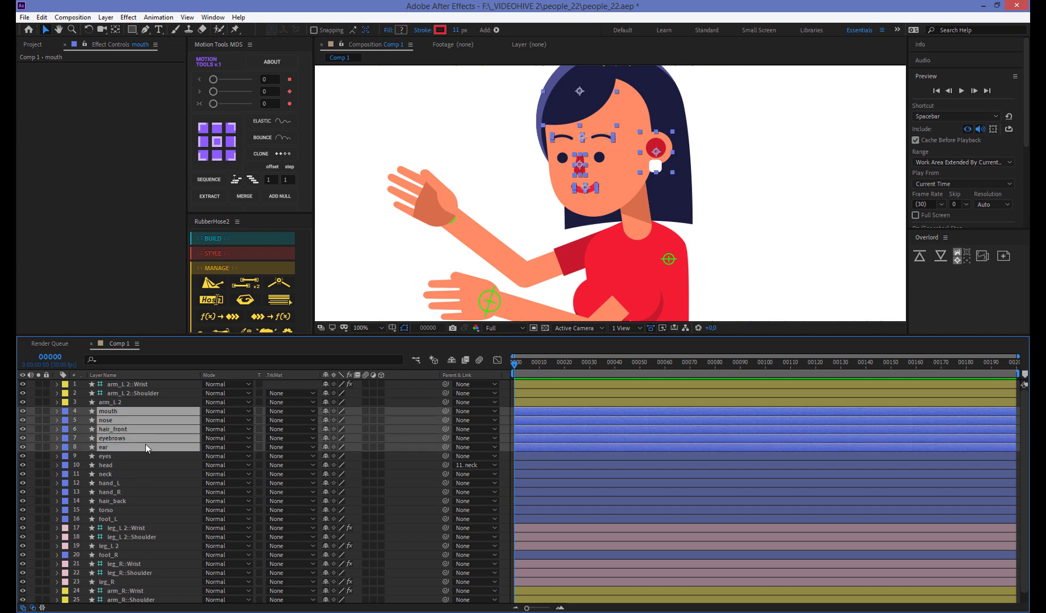
pyautogui.keyDown('shift'); pyautogui.click(107, 456); pyautogui.keyUp('shift')
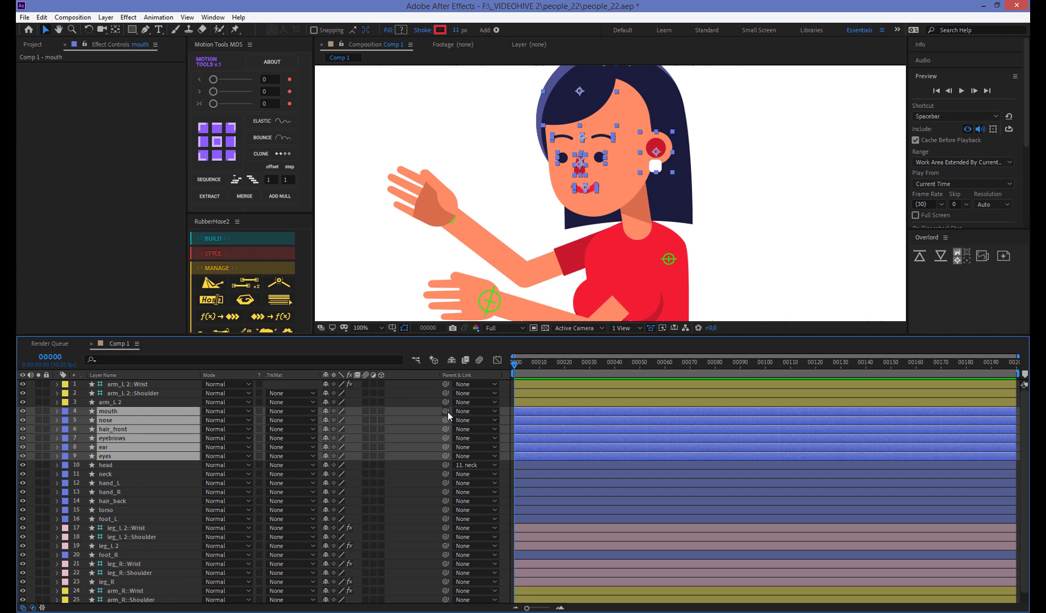
pyautogui.moveTo(446, 411); pyautogui.dragTo(153, 464)
pyautogui.click(135, 473)
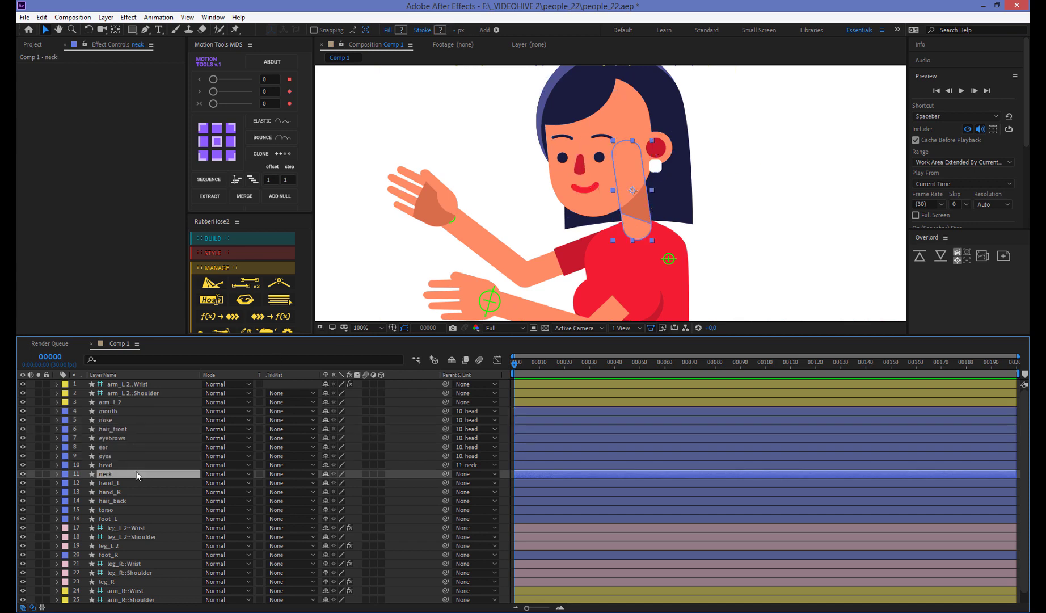
# Move hair_back's anchor point to the top of the hair and test-rotate it
pyautogui.click(122, 501)
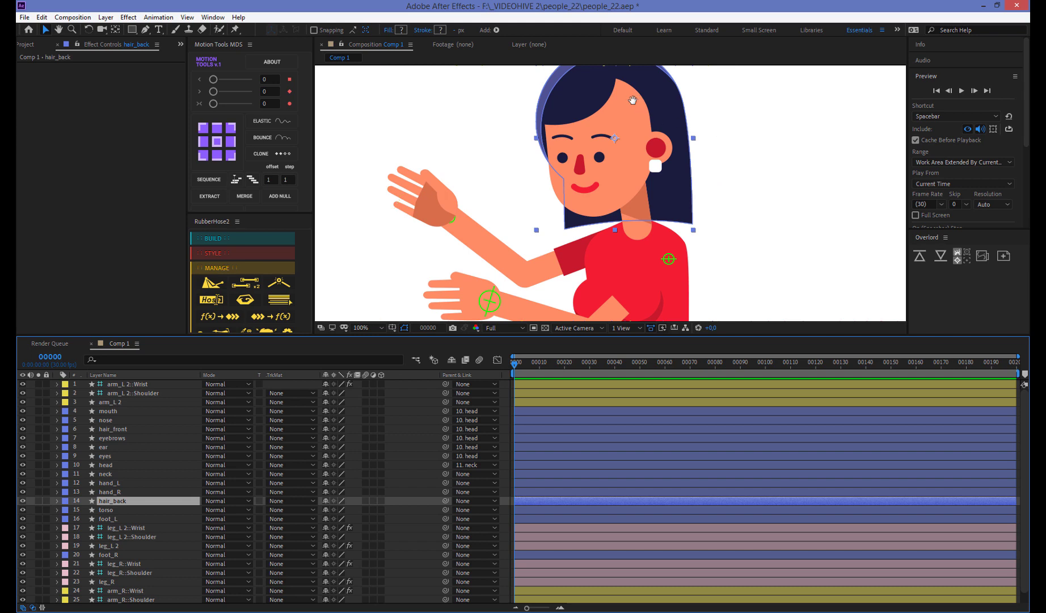
pyautogui.press('h')
pyautogui.moveTo(631, 107); pyautogui.dragTo(636, 155)
pyautogui.press('v')
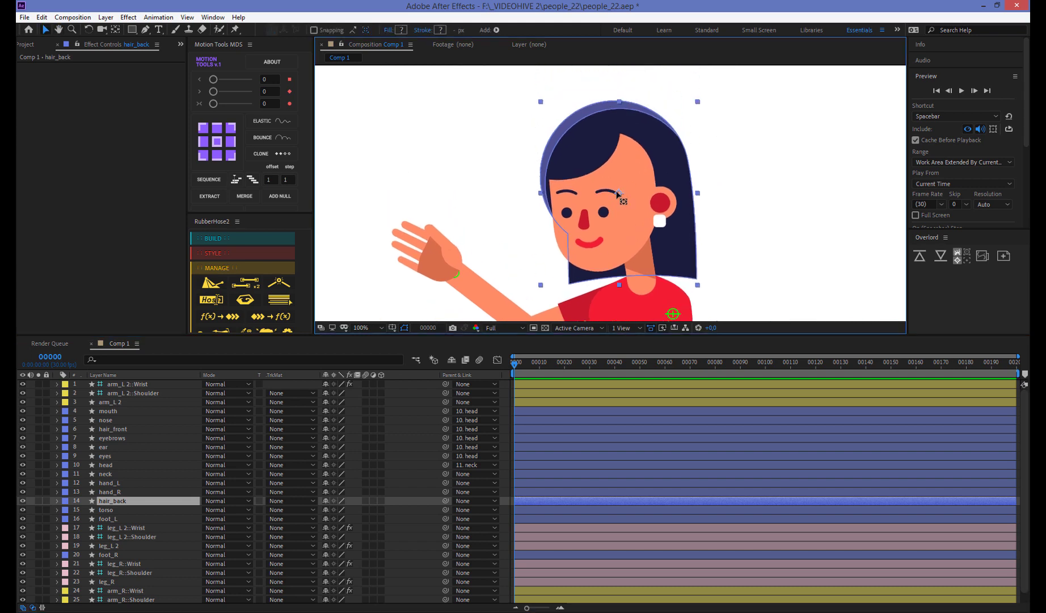
pyautogui.press('y')
pyautogui.moveTo(620, 194); pyautogui.dragTo(609, 125)
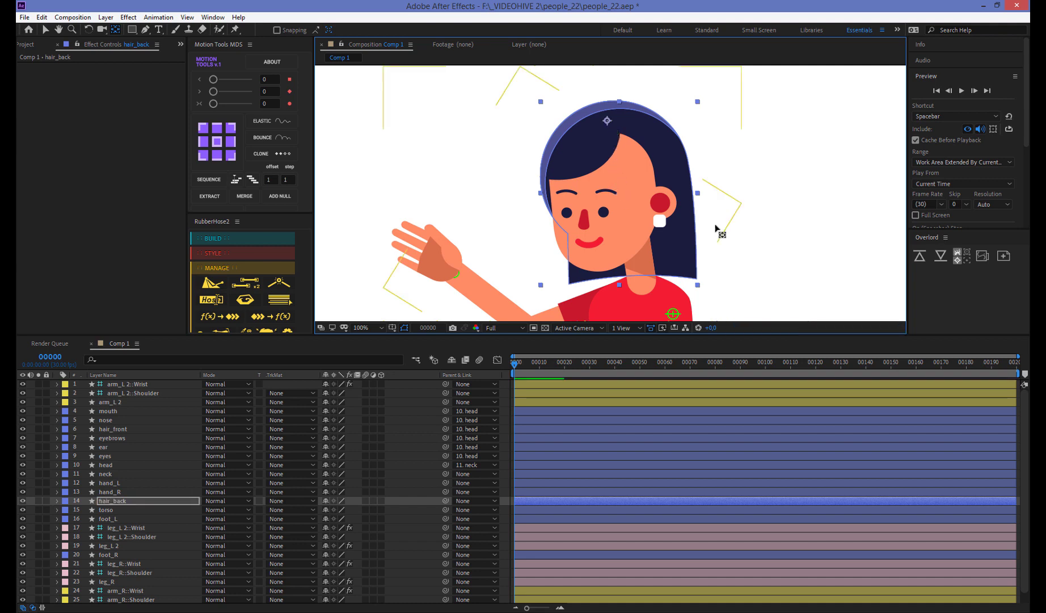
pyautogui.press('w')
pyautogui.moveTo(711, 277)
pyautogui.mouseDown()
pyautogui.moveTo(689, 282)
pyautogui.moveTo(709, 278)
pyautogui.mouseUp()
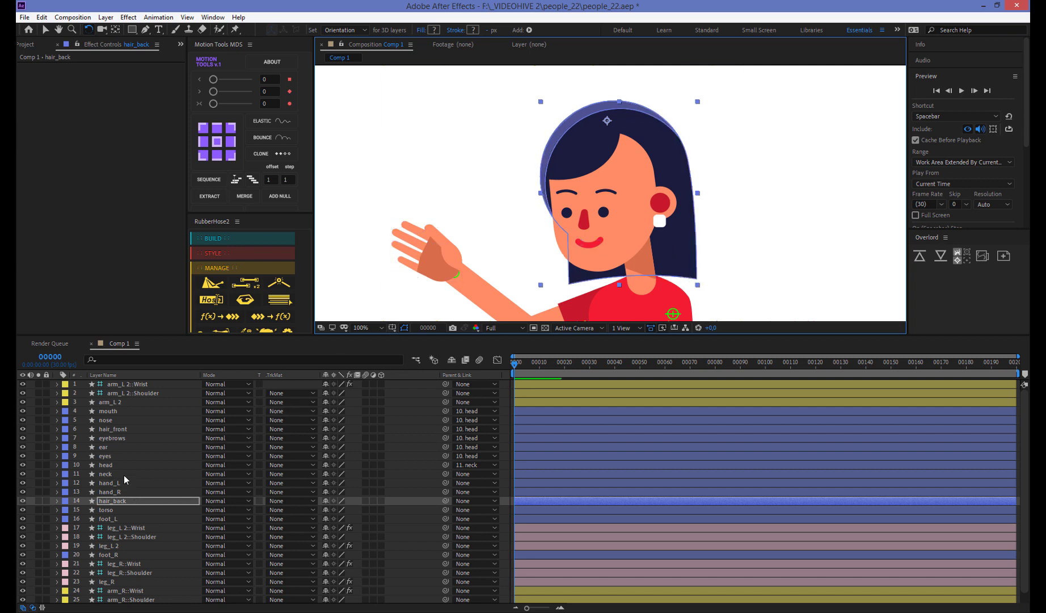
# Move hair_front's anchor point up to the top of the fringe
pyautogui.click(119, 430)
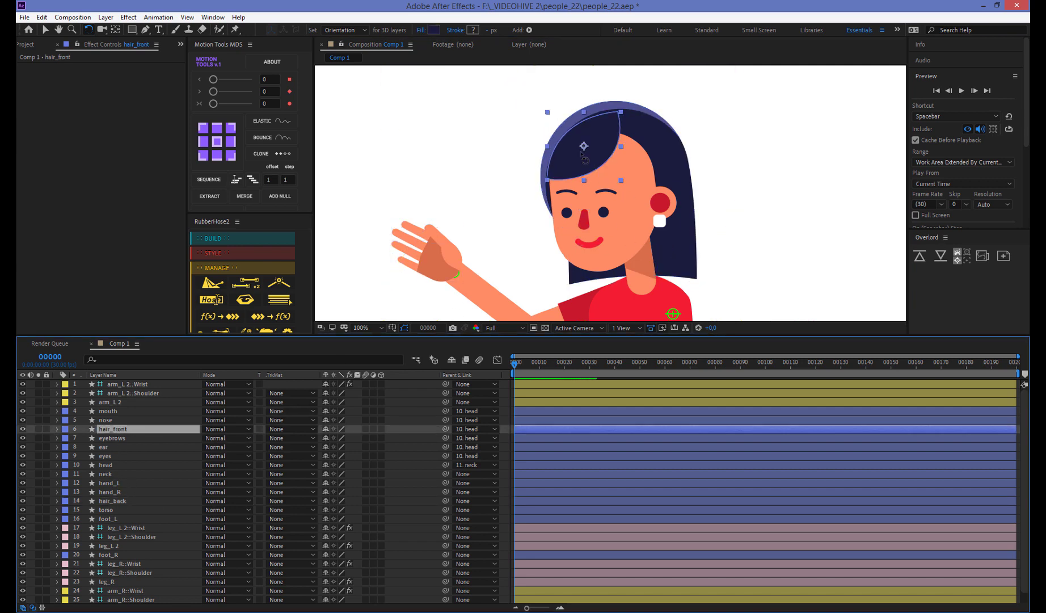
pyautogui.press('y')
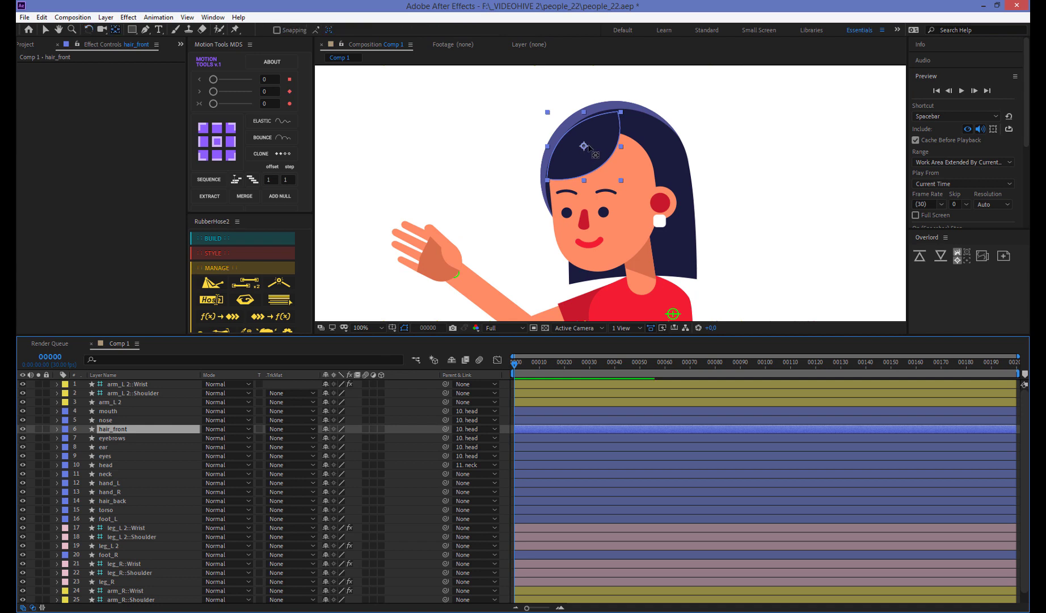
pyautogui.moveTo(584, 145); pyautogui.dragTo(604, 120)
pyautogui.click(109, 446)
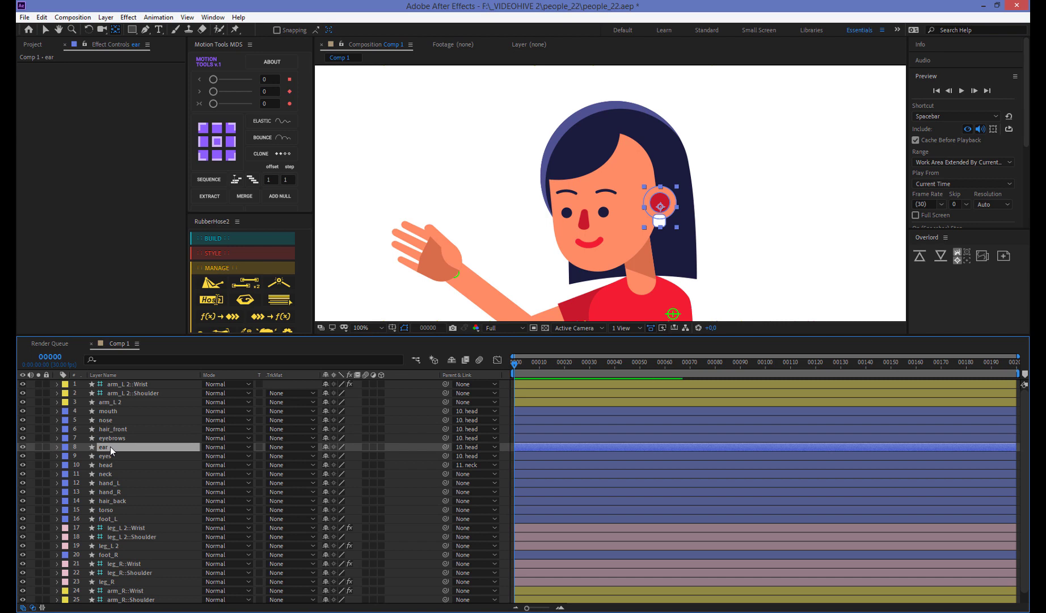
pyautogui.click(113, 439)
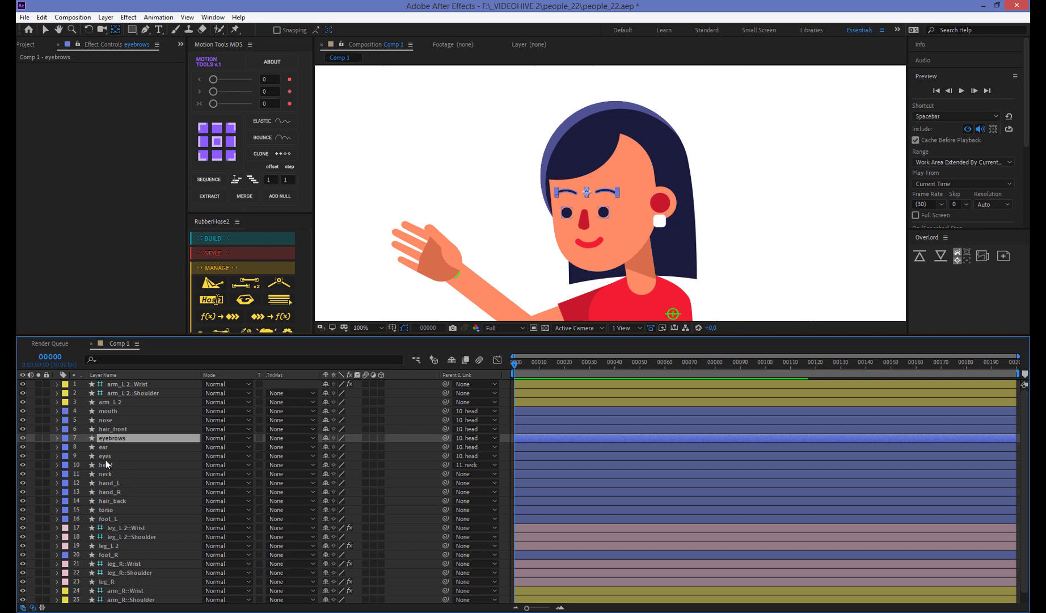
pyautogui.click(106, 457)
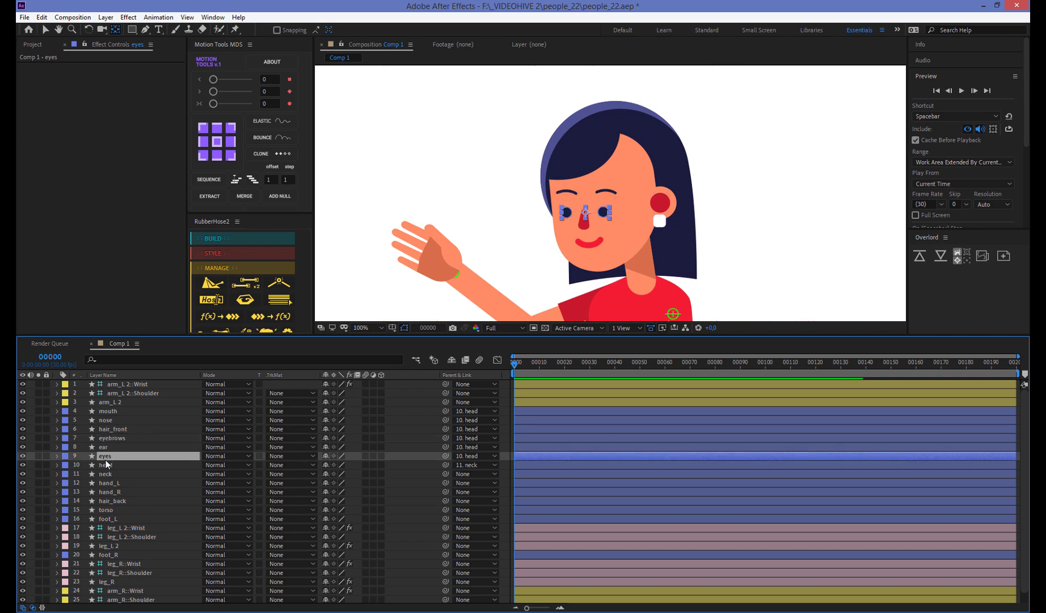
pyautogui.click(102, 421)
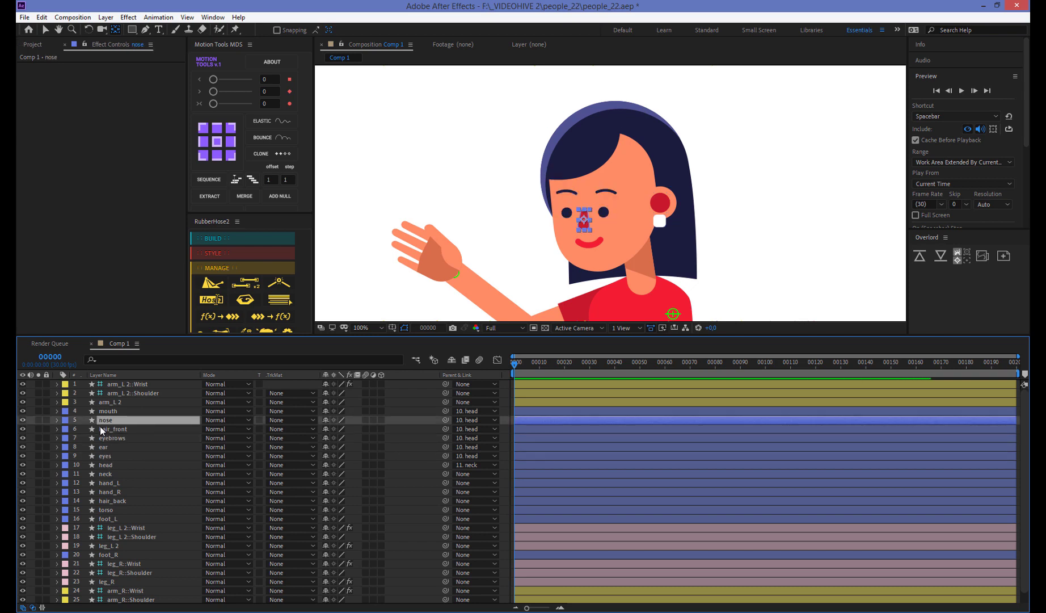
pyautogui.click(110, 413)
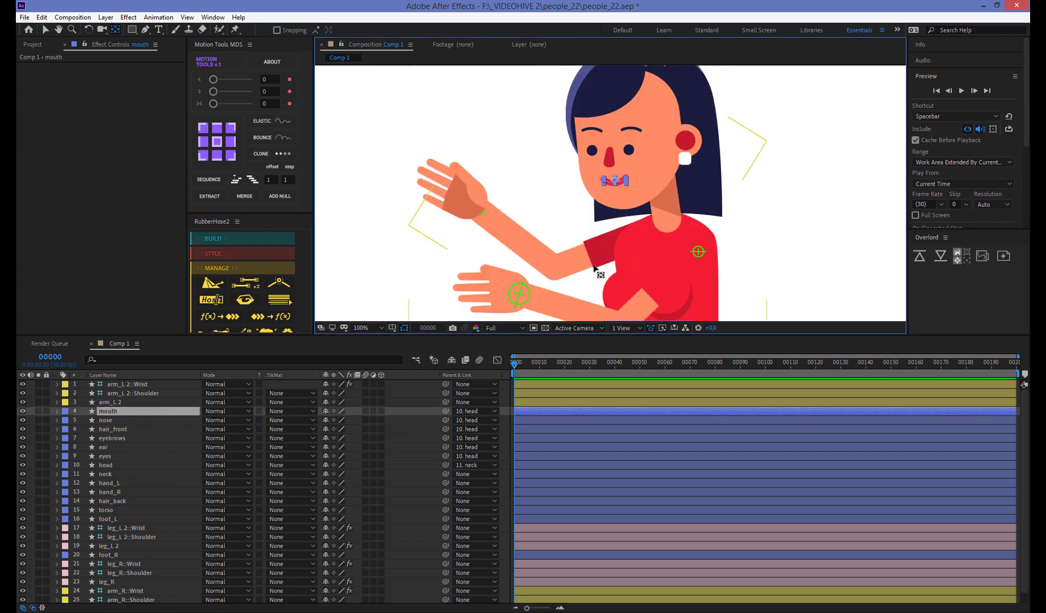
pyautogui.click(106, 474)
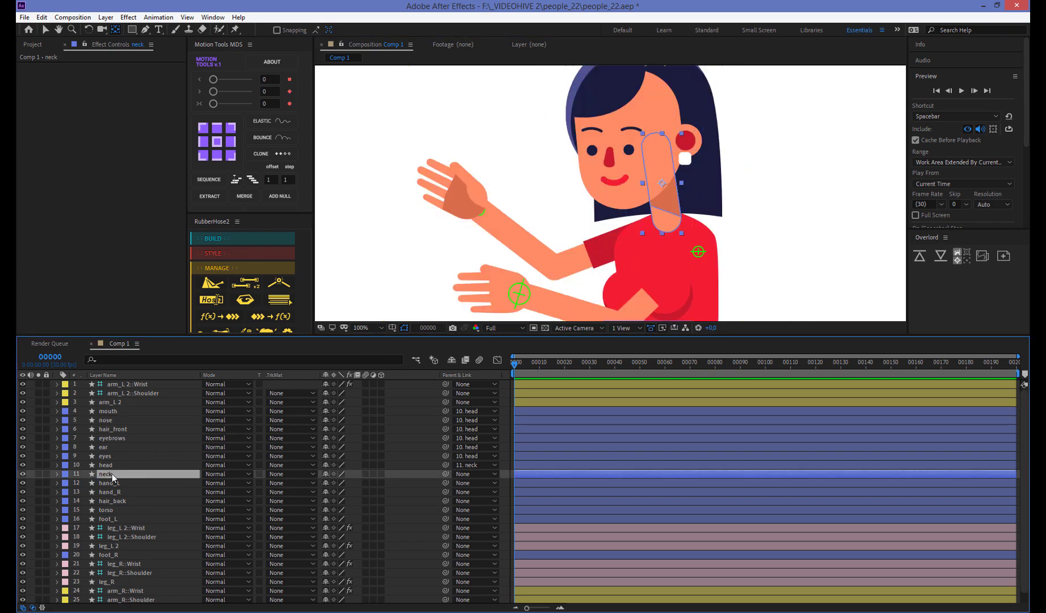
# Parent the neck layer to the torso layer
pyautogui.click(663, 185)
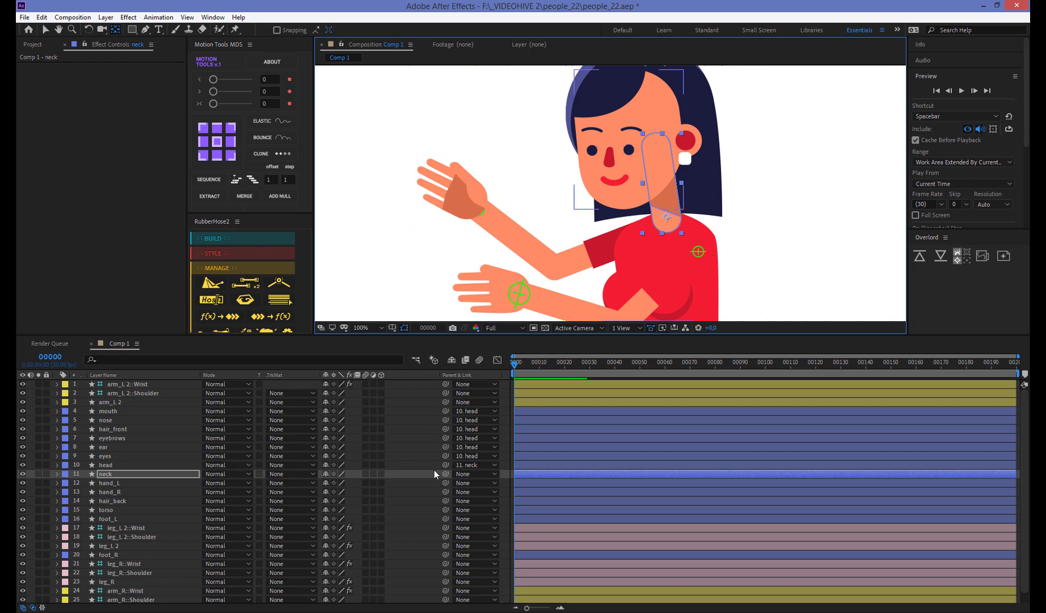
pyautogui.moveTo(445, 473); pyautogui.dragTo(113, 507)
pyautogui.press(',')
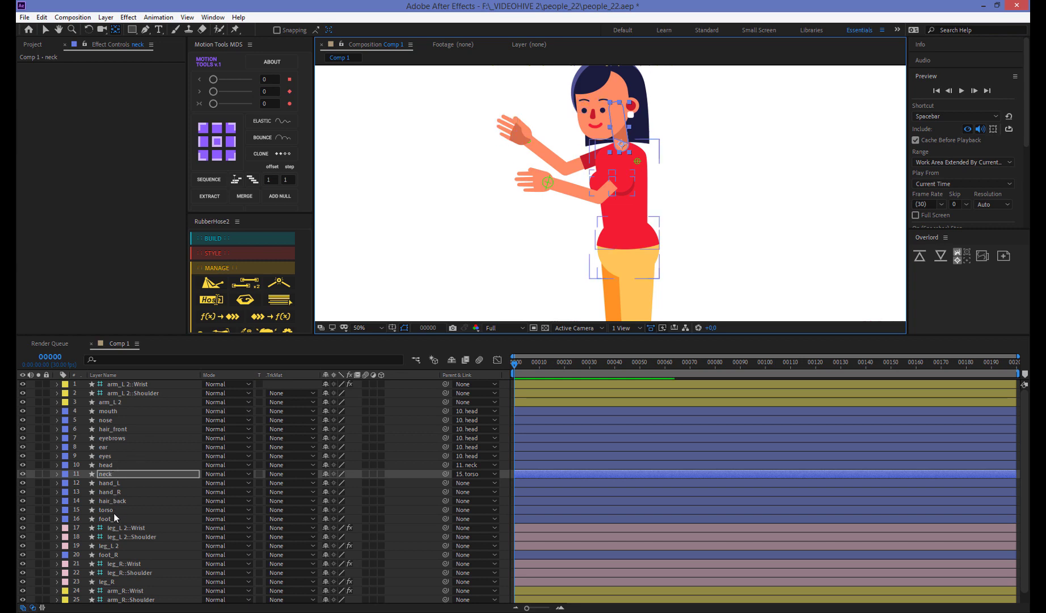
# Move the torso's anchor point down to the waist
pyautogui.click(112, 511)
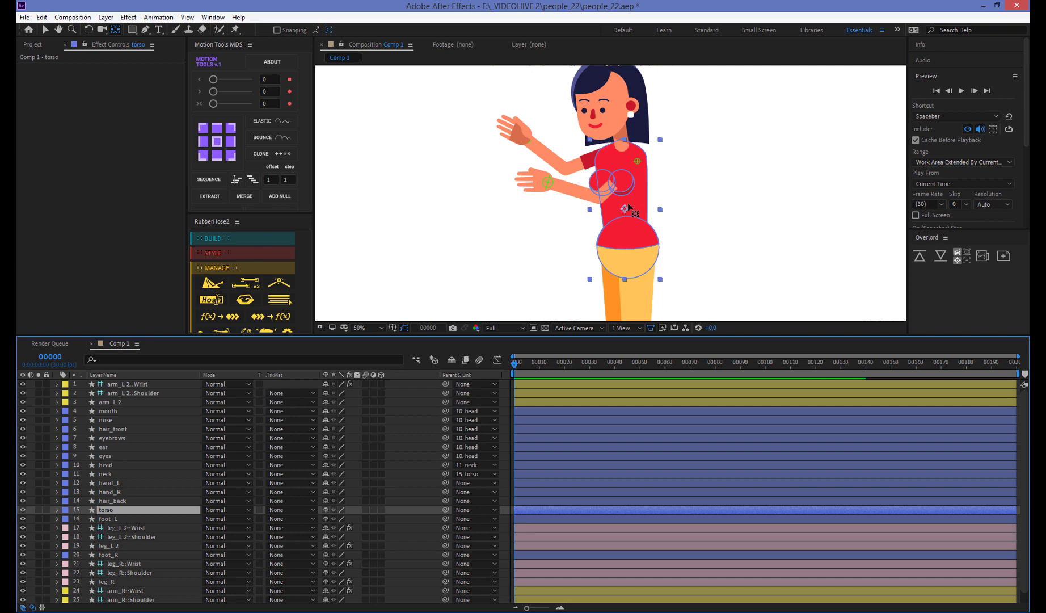
pyautogui.moveTo(624, 210); pyautogui.dragTo(623, 250)
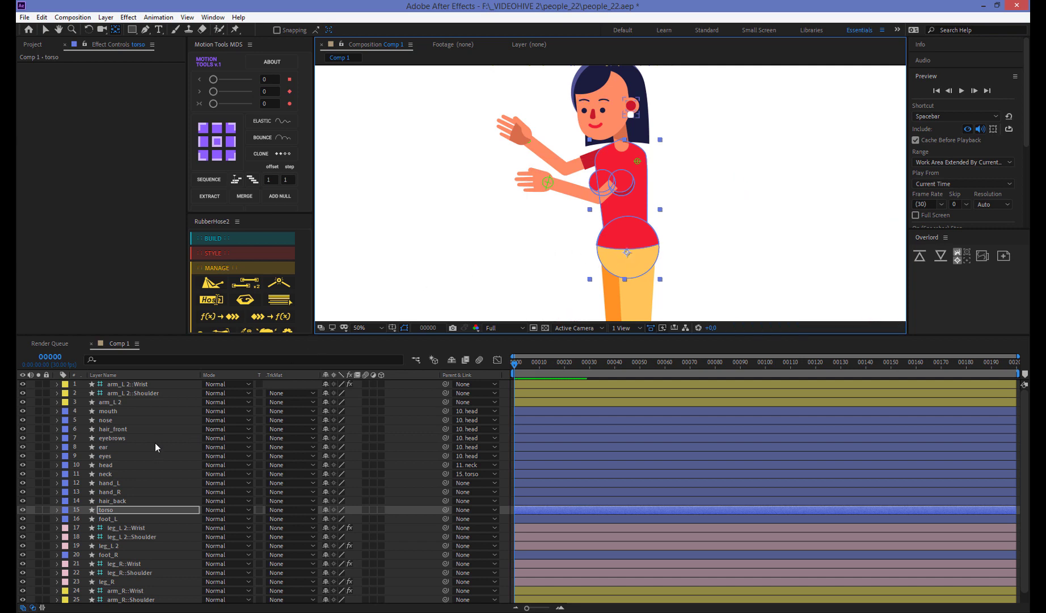
pyautogui.click(148, 393)
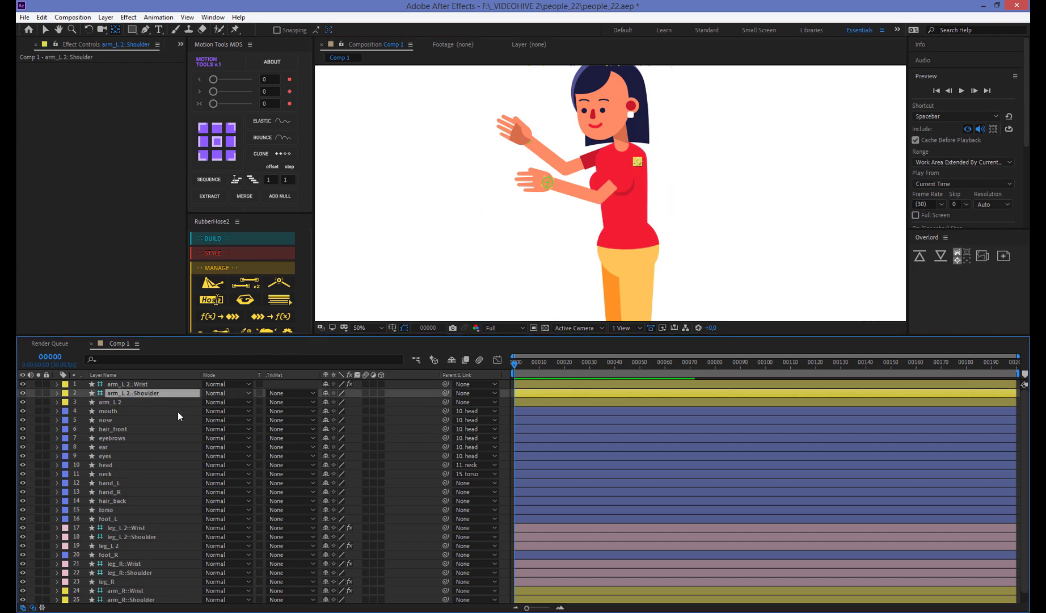
# Parent arm_L 2, leg_L 2, leg_R and arm_R Shoulder controllers to the torso layer
pyautogui.keyDown('ctrl'); pyautogui.click(144, 537); pyautogui.keyUp('ctrl')
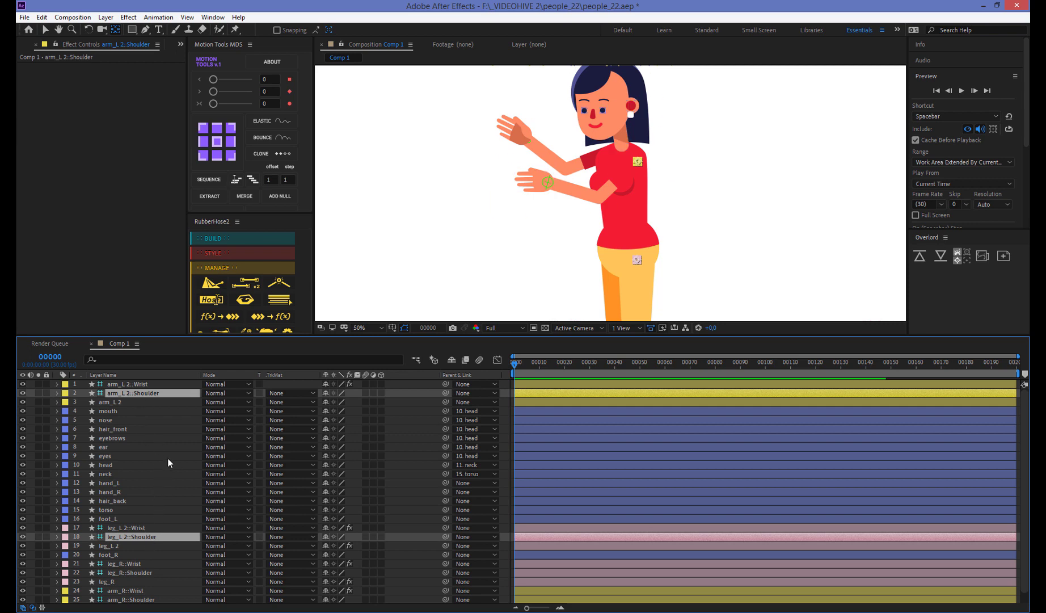
pyautogui.scroll(-1, 164, 465)
pyautogui.keyDown('ctrl'); pyautogui.click(147, 562); pyautogui.keyUp('ctrl')
pyautogui.keyDown('ctrl'); pyautogui.click(136, 589); pyautogui.keyUp('ctrl')
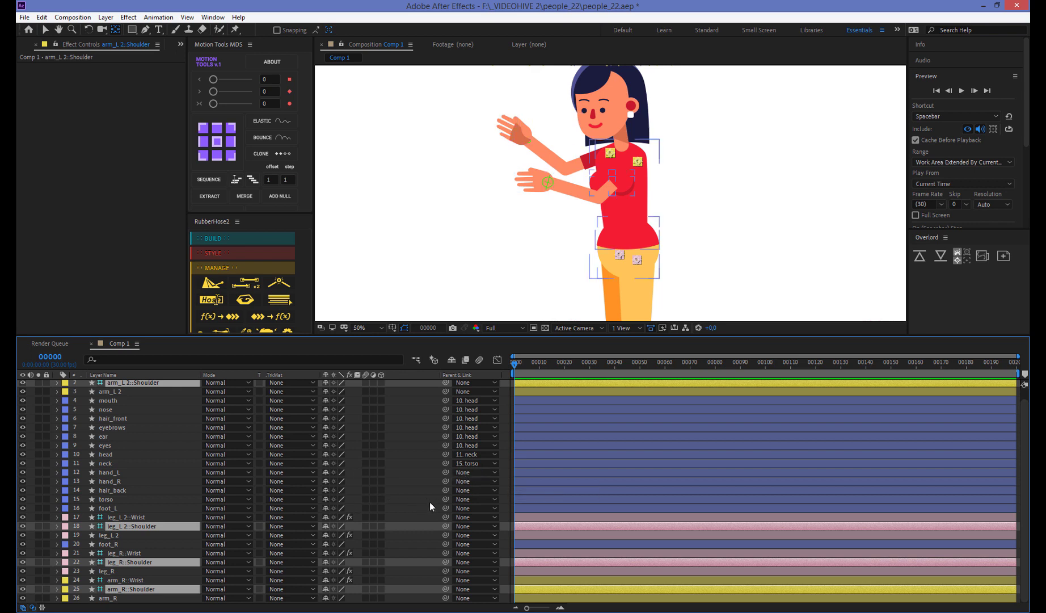
pyautogui.moveTo(446, 525); pyautogui.dragTo(144, 502)
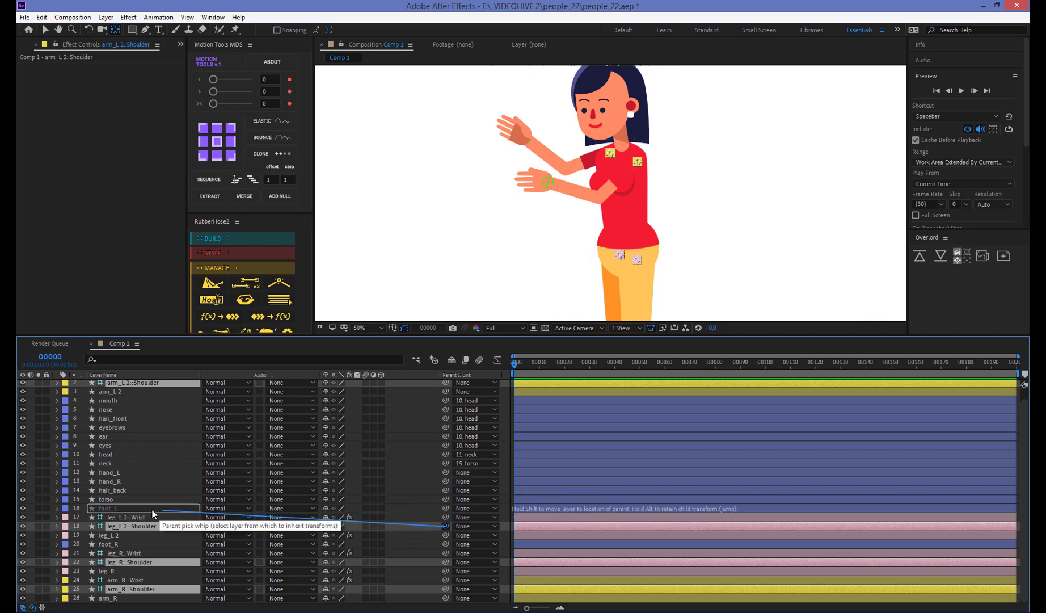
pyautogui.click(548, 181)
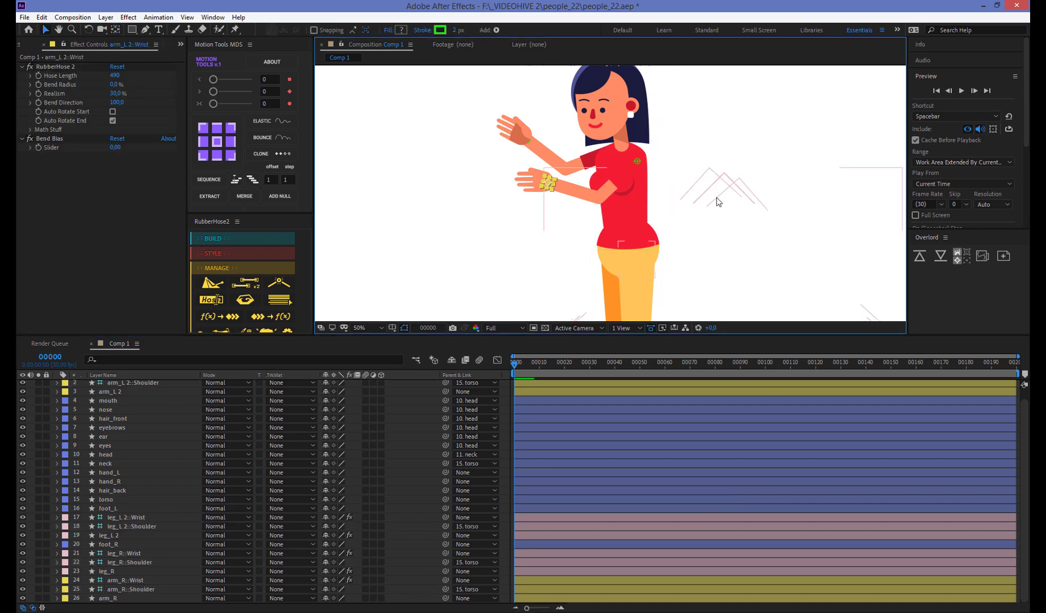
pyautogui.click(622, 244)
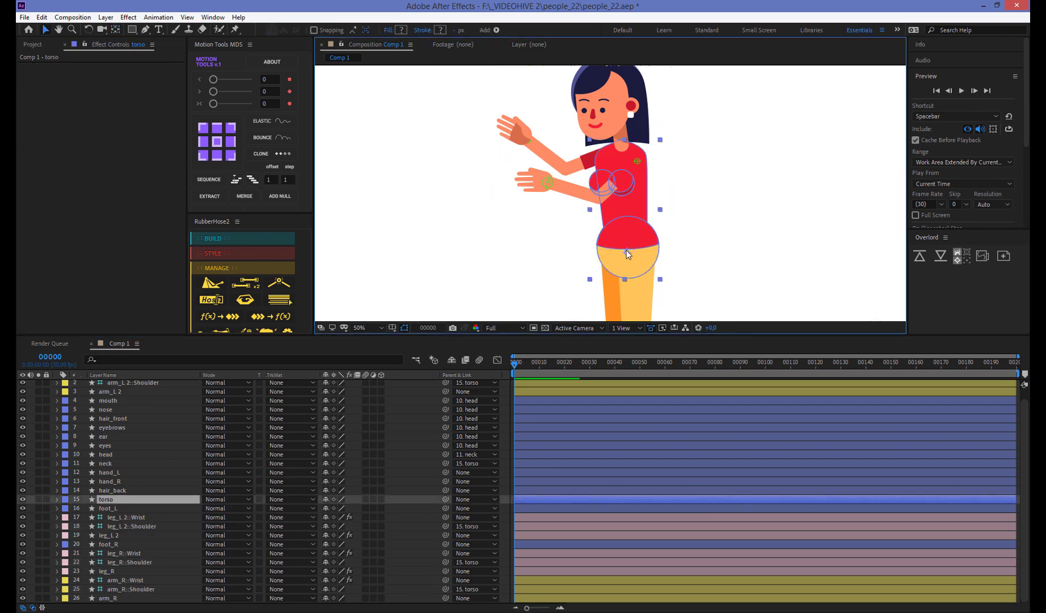
# Test-drag the torso, then parent hair_back to the head layer
pyautogui.moveTo(627, 250)
pyautogui.mouseDown()
pyautogui.moveTo(658, 253)
pyautogui.moveTo(635, 241)
pyautogui.moveTo(614, 269)
pyautogui.moveTo(633, 251)
pyautogui.mouseUp()
pyautogui.click(119, 490)
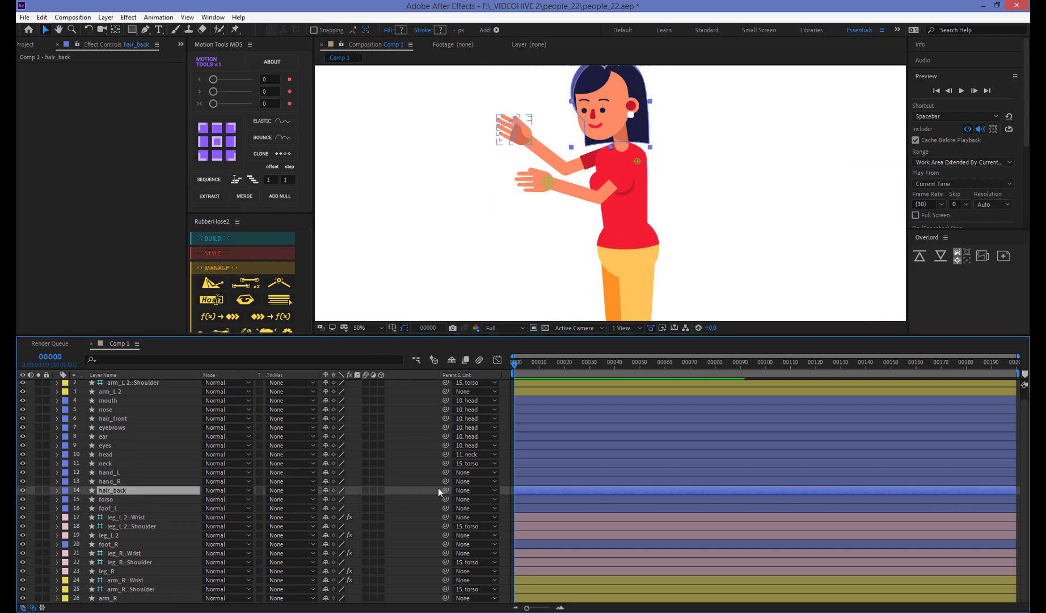
pyautogui.moveTo(445, 490); pyautogui.dragTo(130, 456)
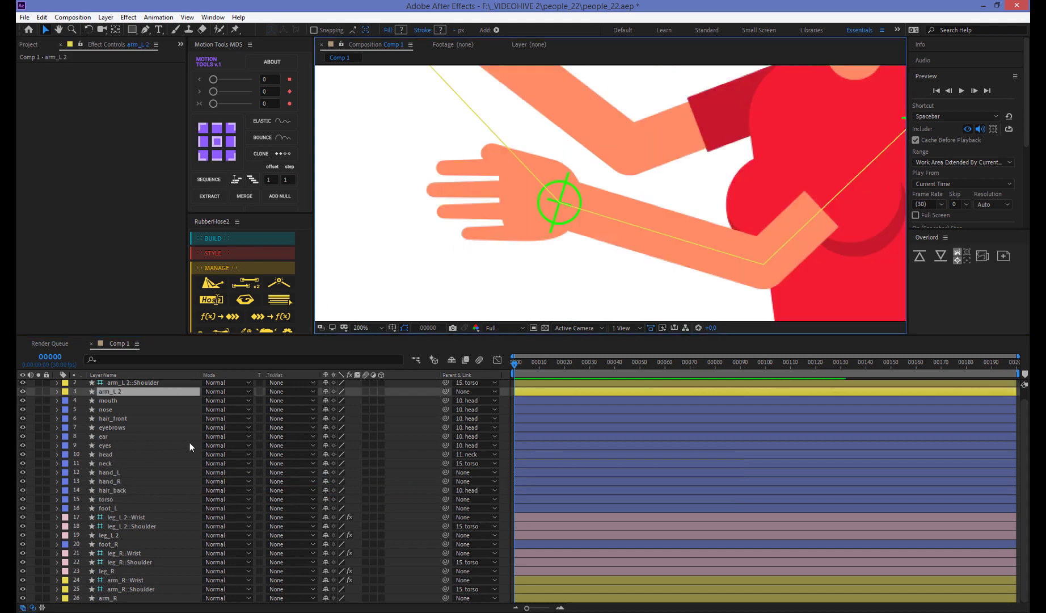
# Move hand_L's anchor point onto the left wrist controller
pyautogui.click(143, 471)
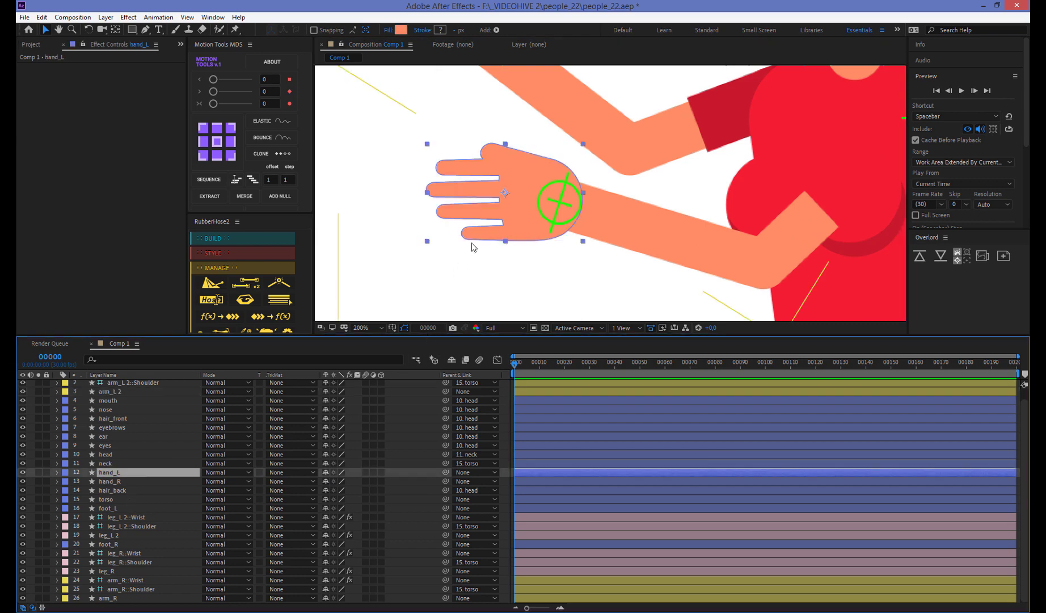
pyautogui.press('y')
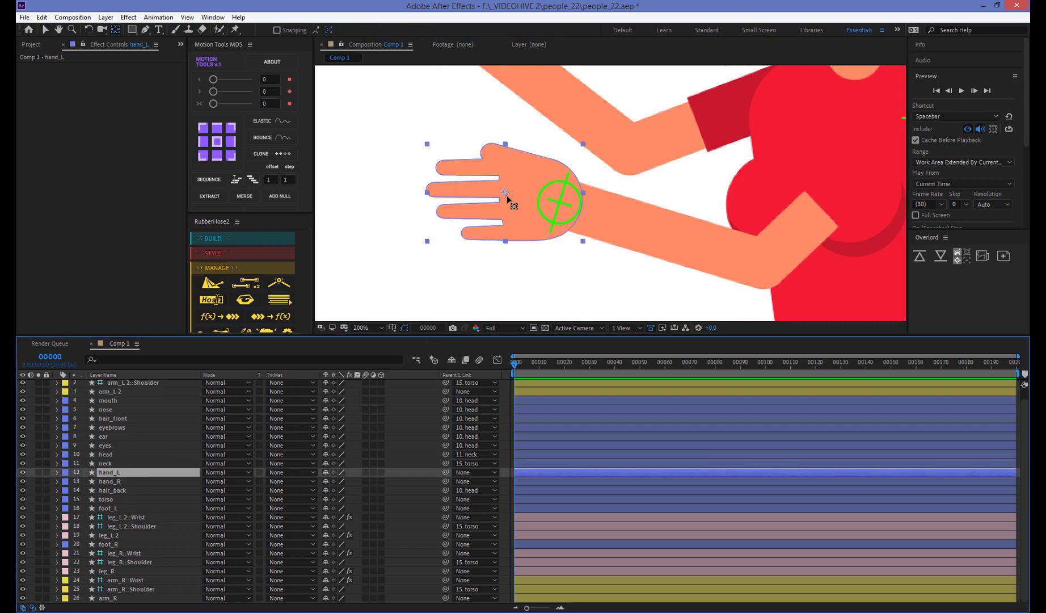
pyautogui.moveTo(508, 197); pyautogui.dragTo(560, 205)
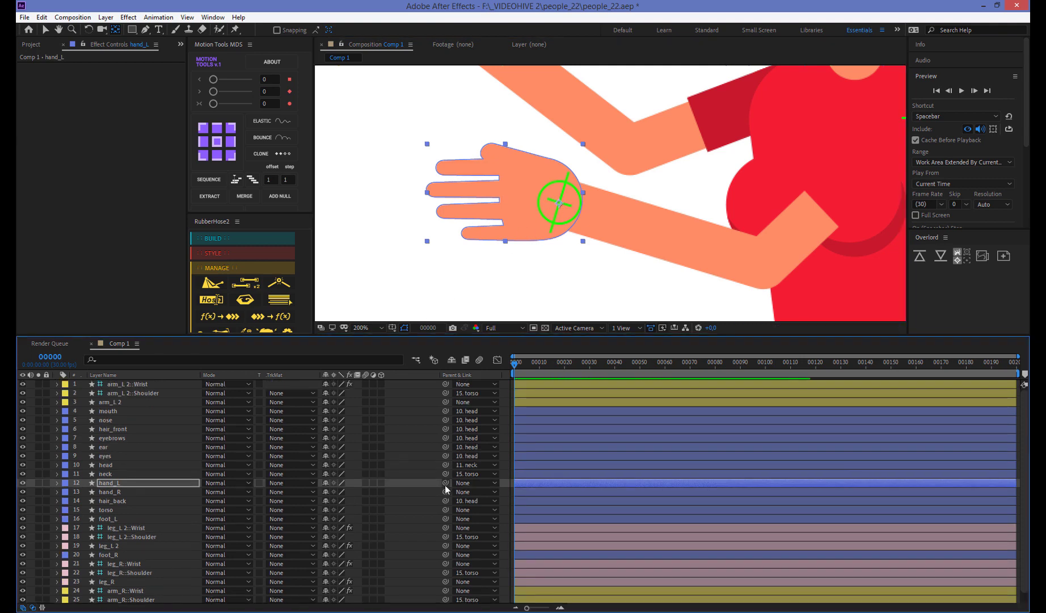
# Parent hand_L to arm_L 2::Wrist, test by moving the wrist, then parent hand_R to arm_R::Wrist
pyautogui.moveTo(445, 472); pyautogui.dragTo(149, 386)
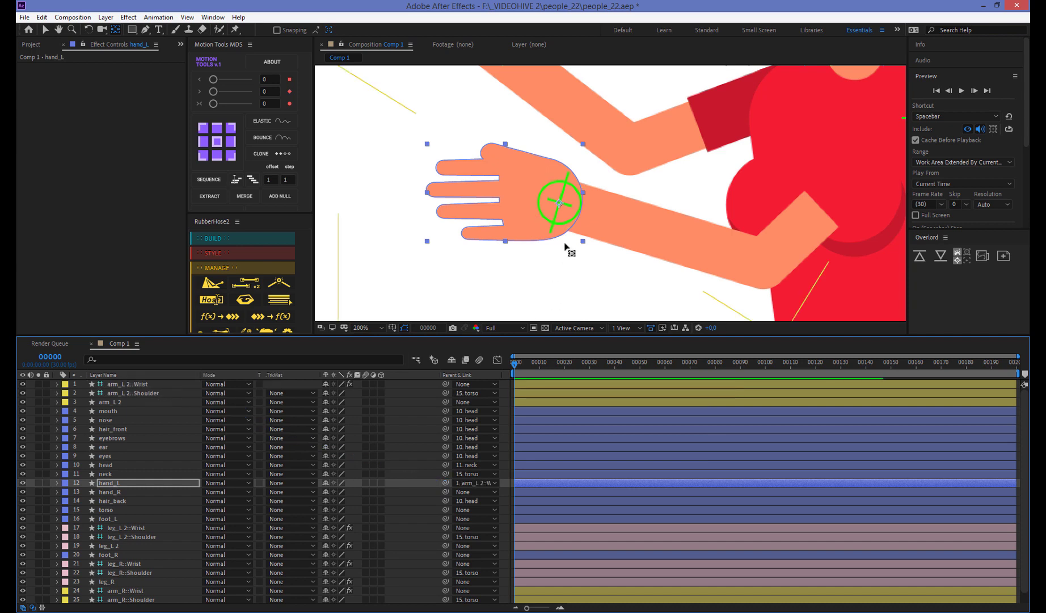
pyautogui.click(146, 387)
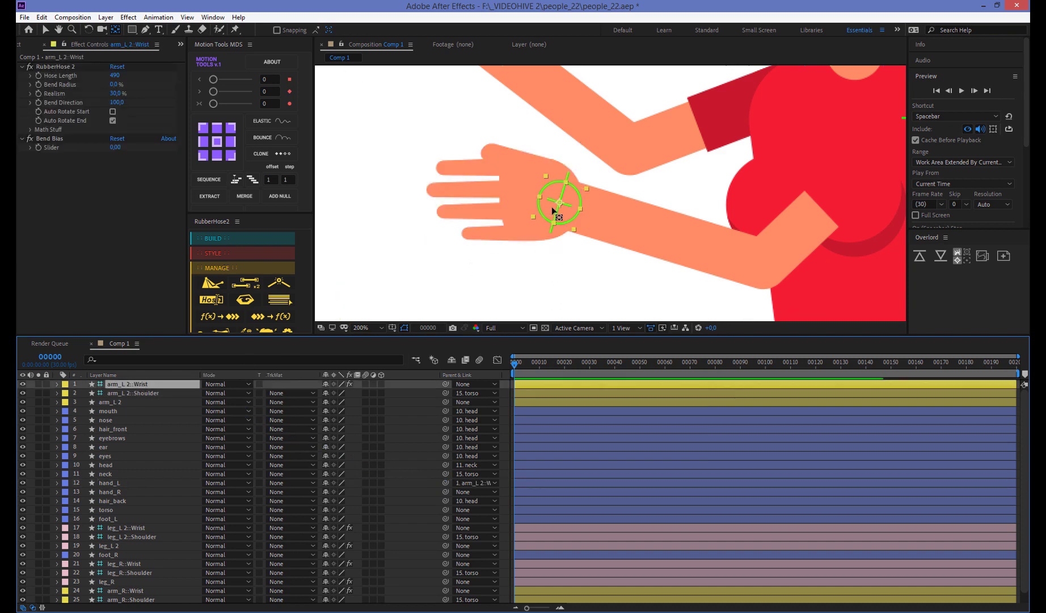
pyautogui.press('v')
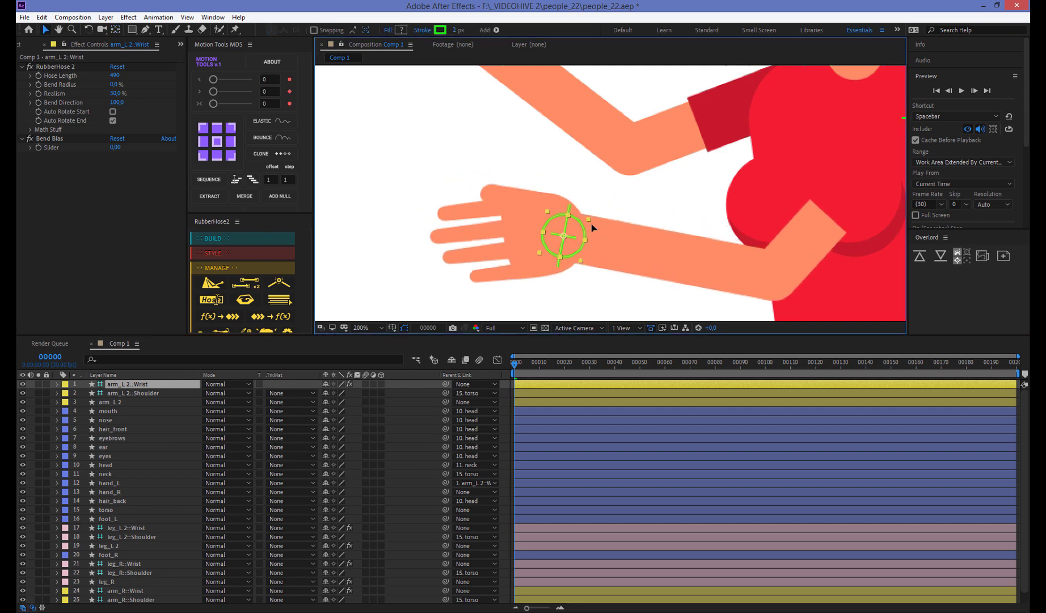
pyautogui.moveTo(571, 202)
pyautogui.mouseDown()
pyautogui.moveTo(620, 202)
pyautogui.moveTo(585, 195)
pyautogui.mouseUp()
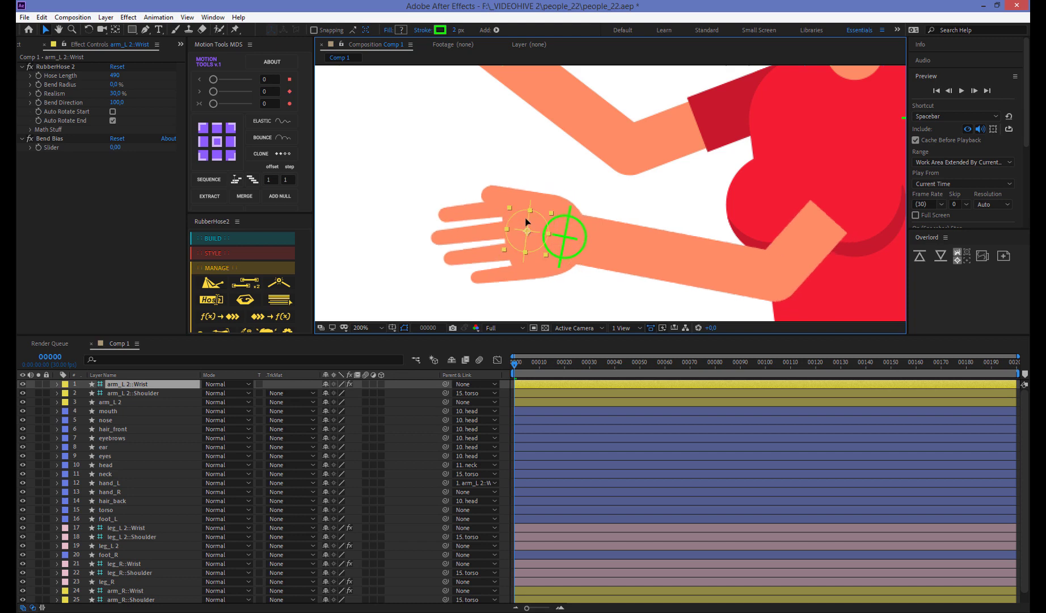
pyautogui.moveTo(584, 195); pyautogui.dragTo(590, 203)
pyautogui.press(',')
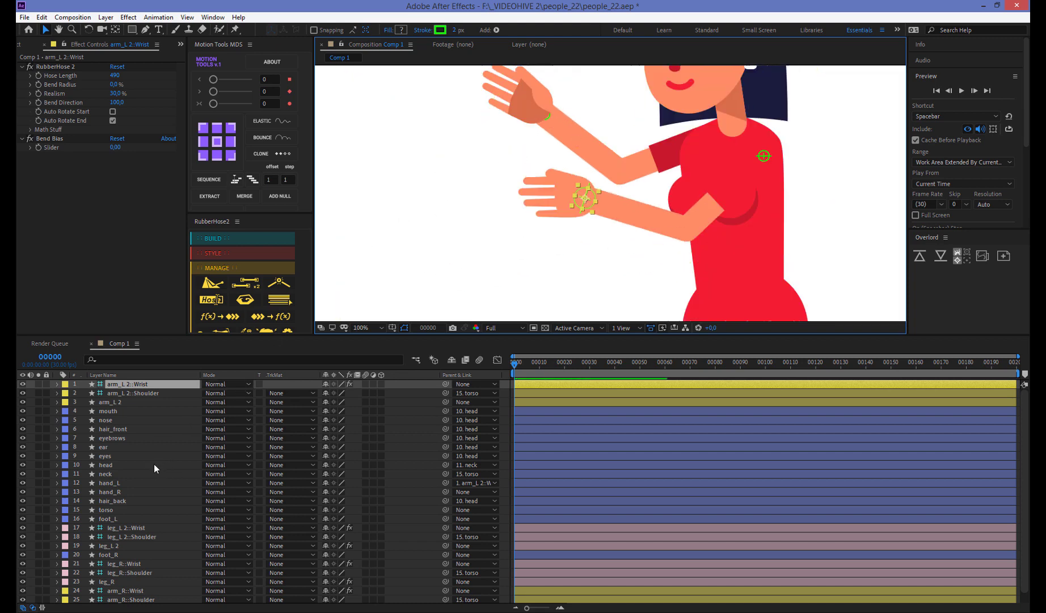
pyautogui.click(125, 590)
# Move the right foot's pivot up to the ankle and parent it to leg_R::Wrist
pyautogui.scroll(-3, 717, 210)
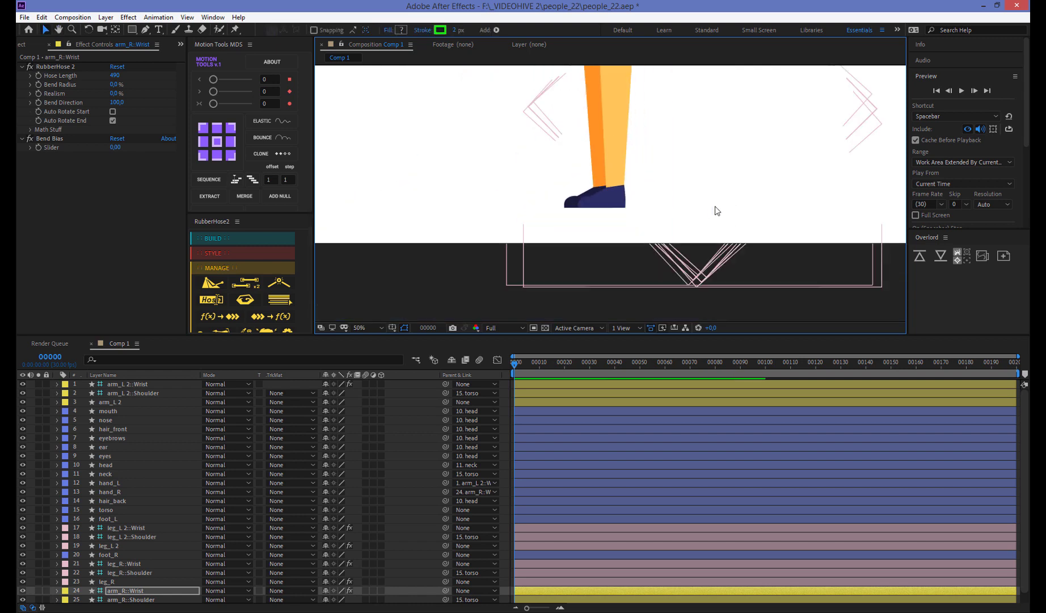
pyautogui.scroll(4, 611, 193)
pyautogui.click(454, 238)
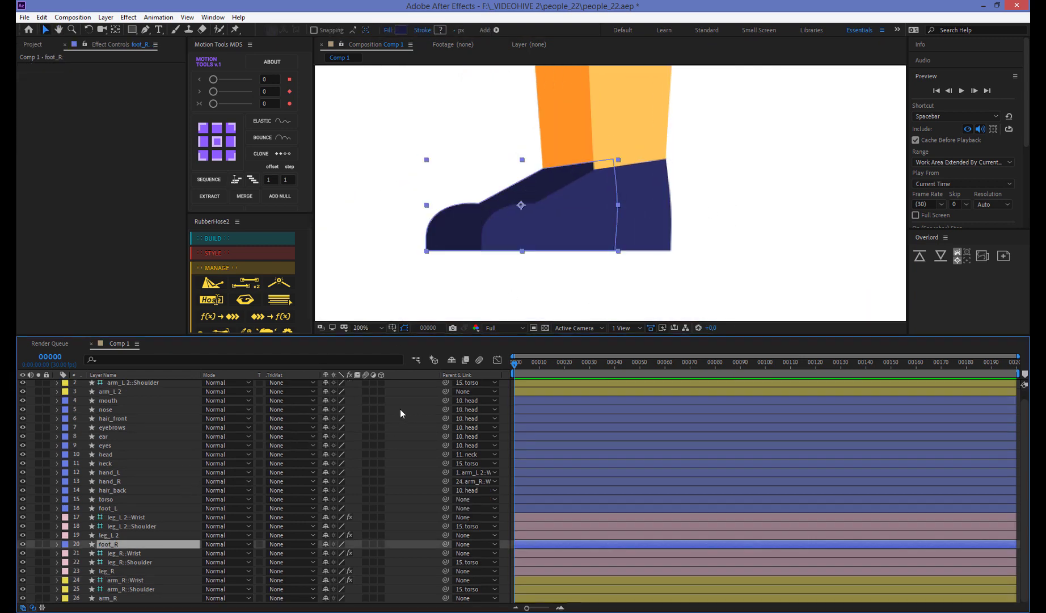
pyautogui.press('y')
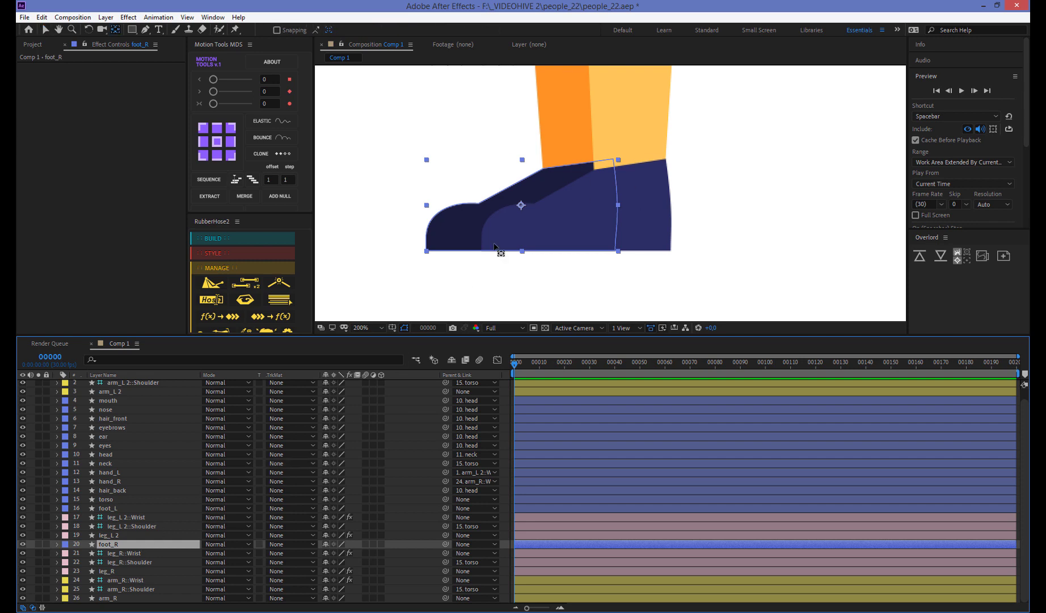
pyautogui.moveTo(521, 205); pyautogui.dragTo(567, 189)
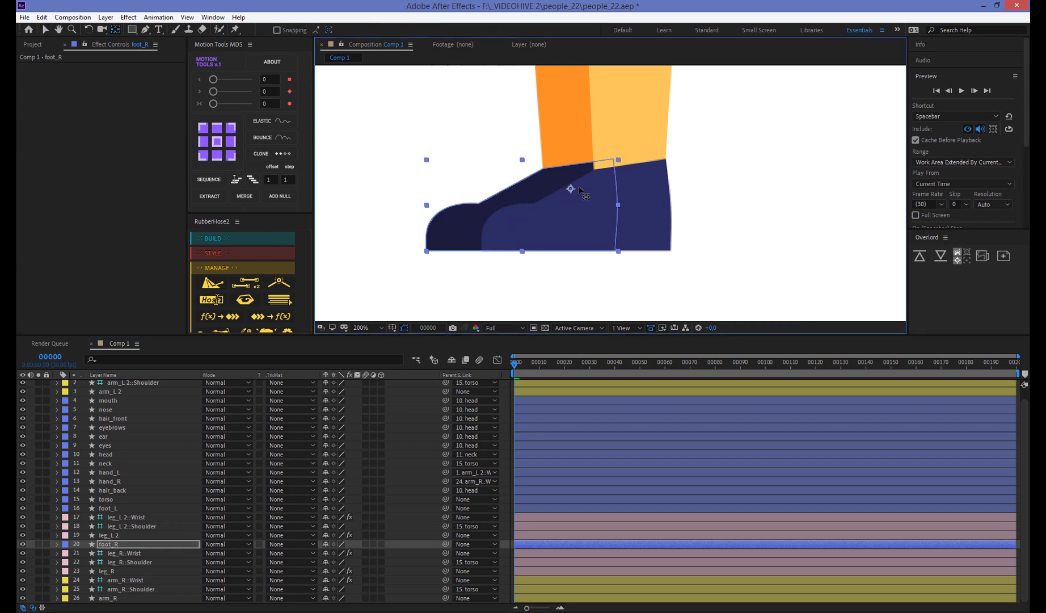
pyautogui.moveTo(445, 544); pyautogui.dragTo(127, 546)
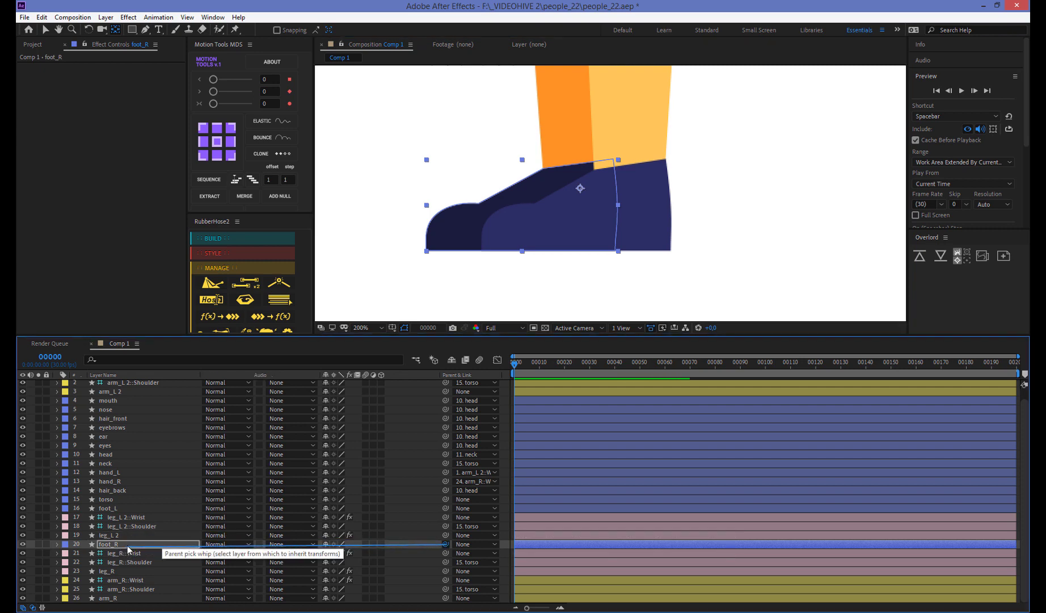
pyautogui.moveTo(127, 546)
pyautogui.mouseDown()
pyautogui.moveTo(139, 556)
pyautogui.moveTo(130, 551)
pyautogui.mouseUp()
# Move the left foot's pivot up to the ankle and parent it to leg_L 2::Wrist
pyautogui.click(107, 509)
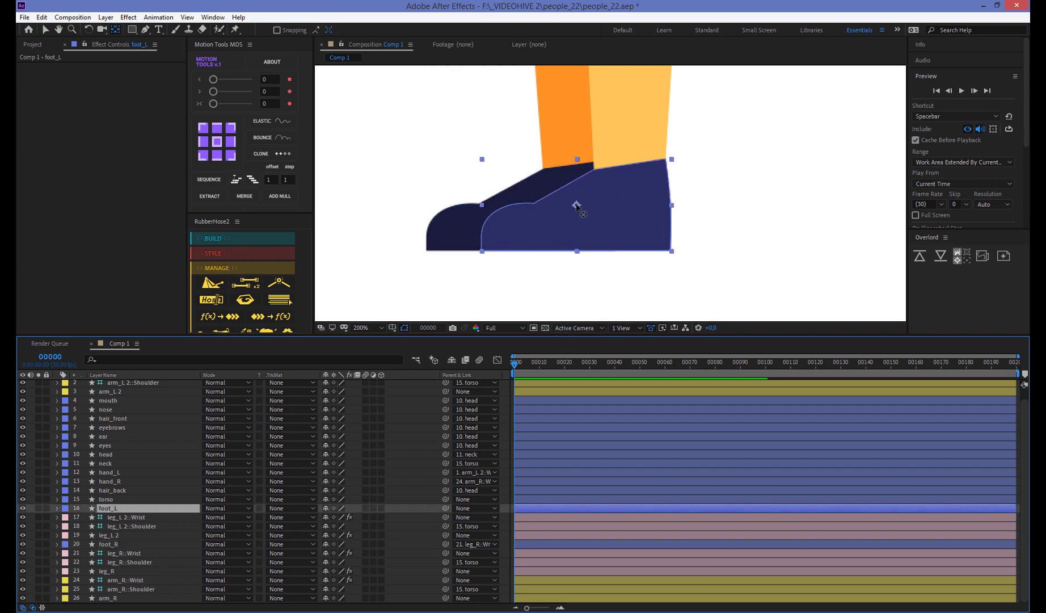
pyautogui.moveTo(576, 205); pyautogui.dragTo(631, 181)
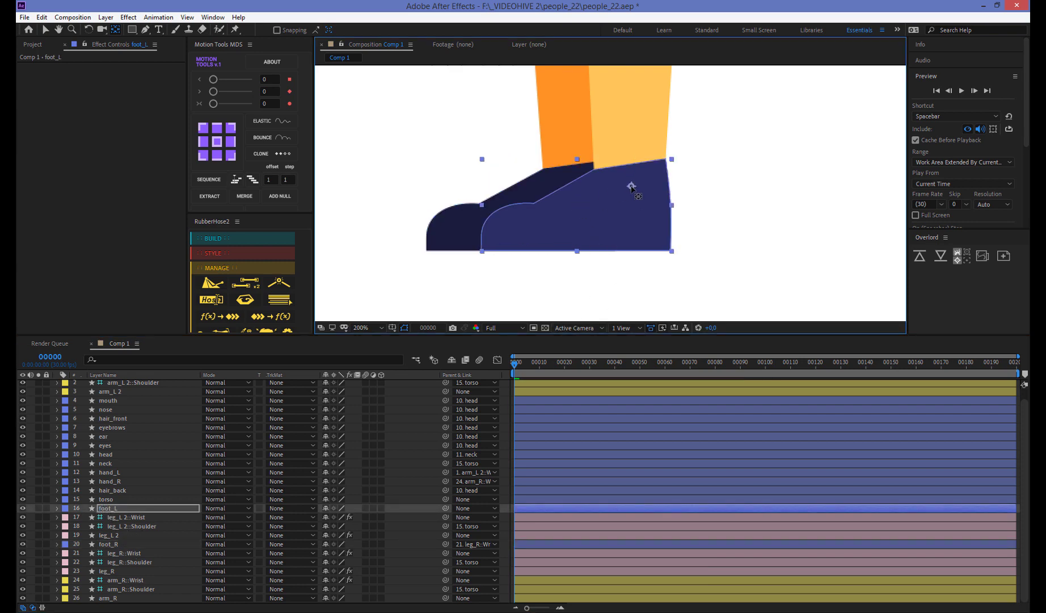
pyautogui.moveTo(444, 508); pyautogui.dragTo(137, 518)
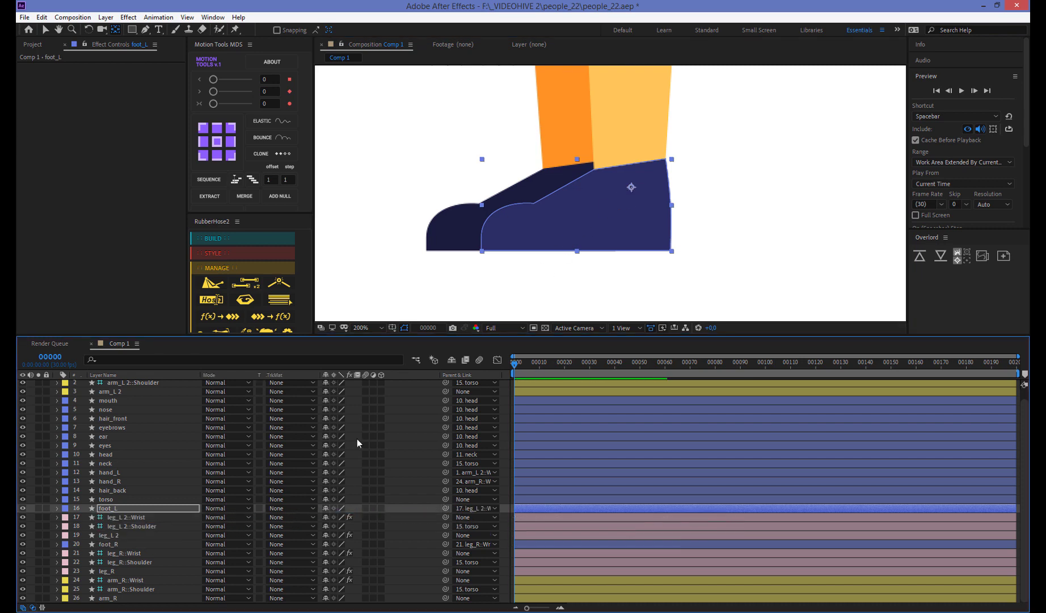
# Drag the leg_L 2::Wrist controller to bend the left leg, then return the shoe under the leg
pyautogui.click(135, 517)
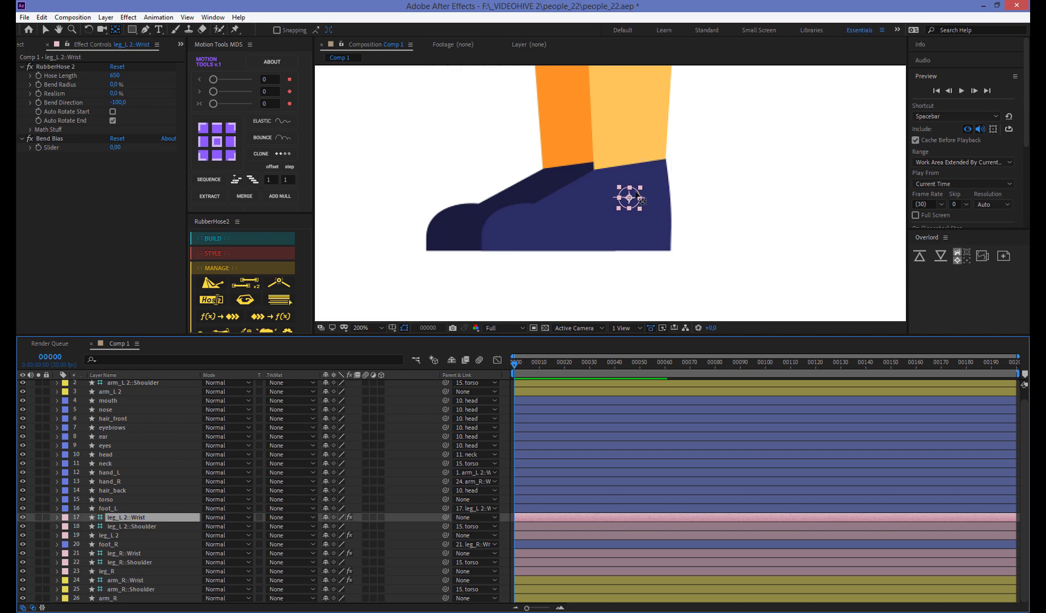
pyautogui.press('v')
pyautogui.moveTo(629, 197)
pyautogui.mouseDown()
pyautogui.moveTo(702, 202)
pyautogui.moveTo(470, 141)
pyautogui.mouseUp()
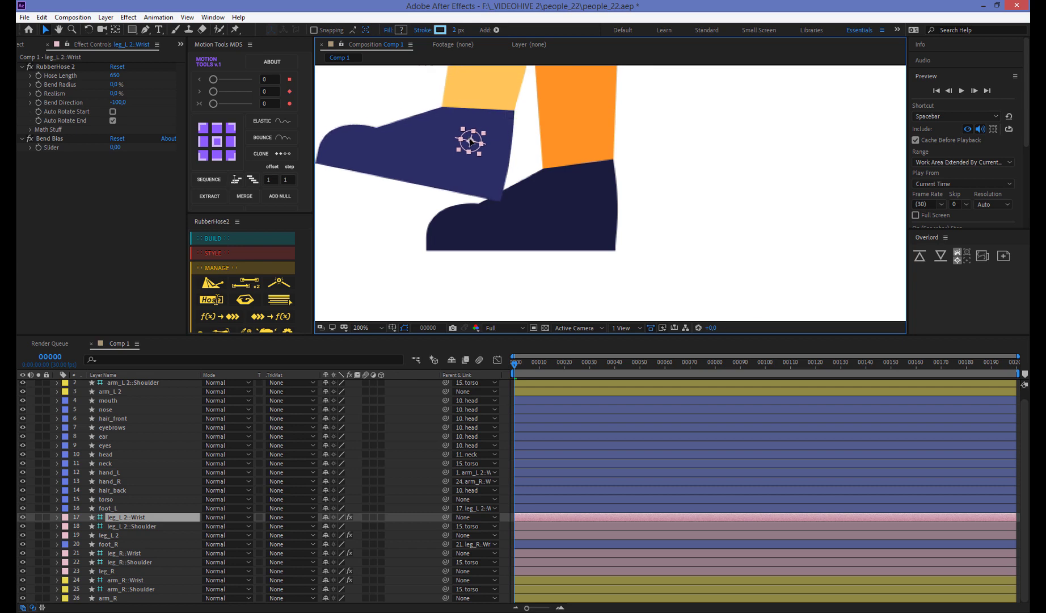
pyautogui.moveTo(470, 141); pyautogui.dragTo(627, 171)
pyautogui.scroll(-6, 628, 171)
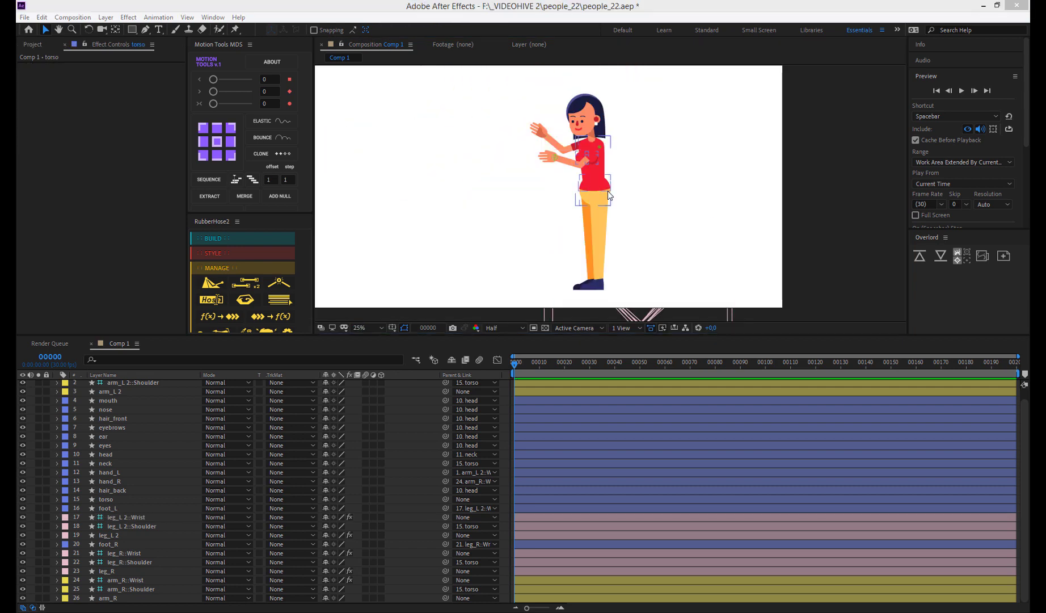
pyautogui.scroll(5, 632, 183)
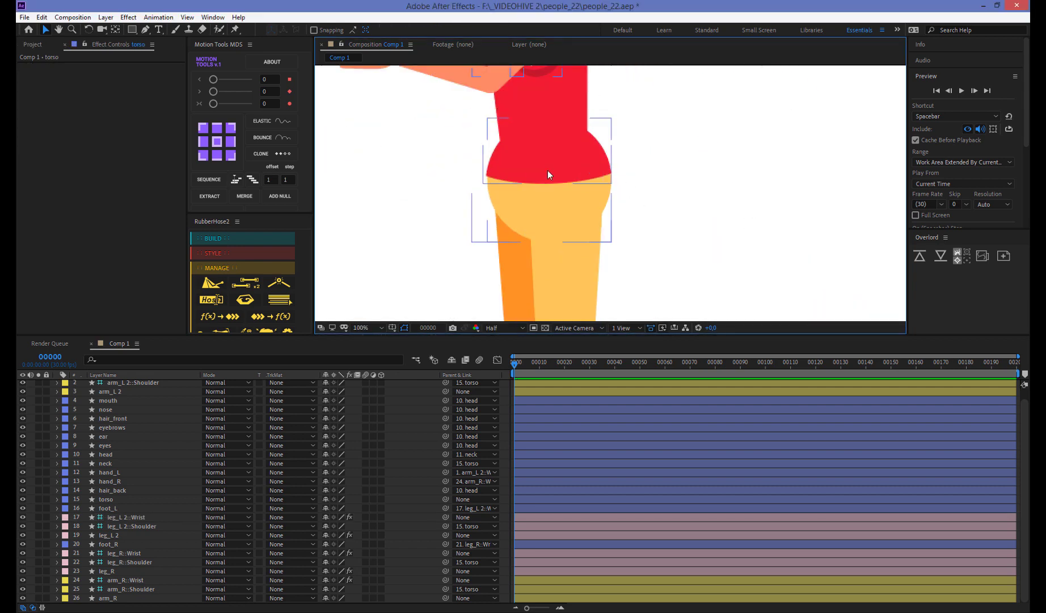
pyautogui.scroll(-5, 548, 171)
pyautogui.click(604, 189)
pyautogui.scroll(4, 604, 189)
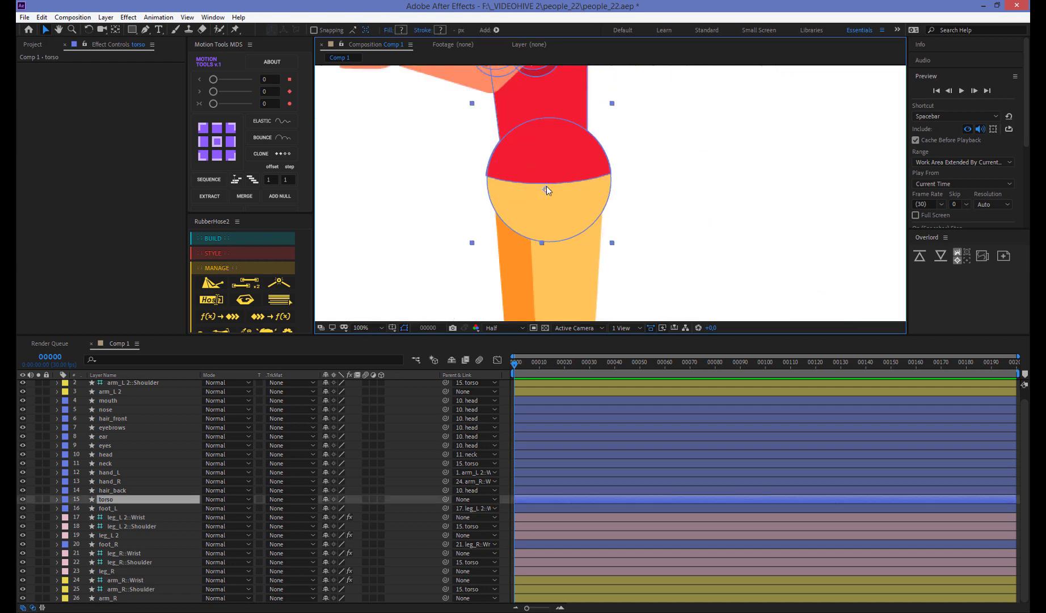
pyautogui.scroll(-1, 647, 198)
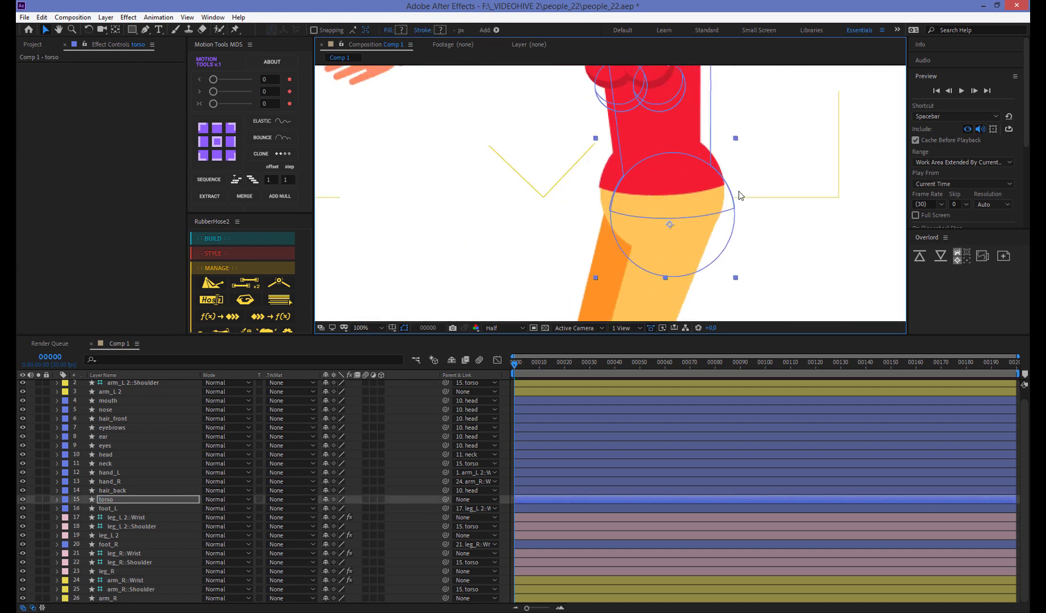
pyautogui.scroll(-3, 629, 203)
pyautogui.moveTo(630, 203)
pyautogui.mouseDown()
pyautogui.moveTo(578, 228)
pyautogui.moveTo(613, 213)
pyautogui.moveTo(621, 185)
pyautogui.mouseUp()
pyautogui.scroll(4, 621, 184)
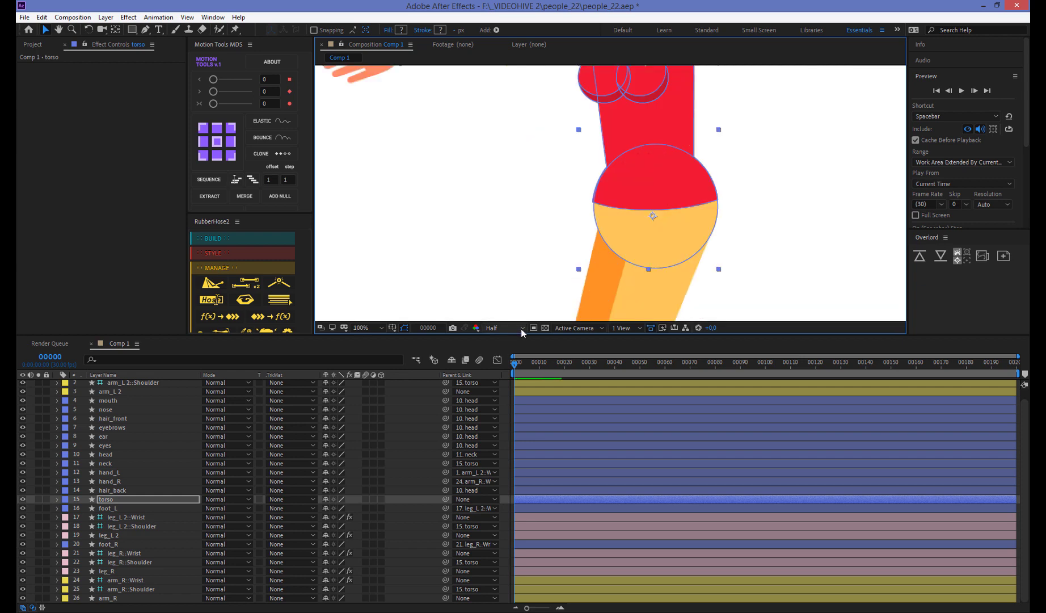
pyautogui.click(521, 329)
pyautogui.click(503, 389)
pyautogui.click(507, 328)
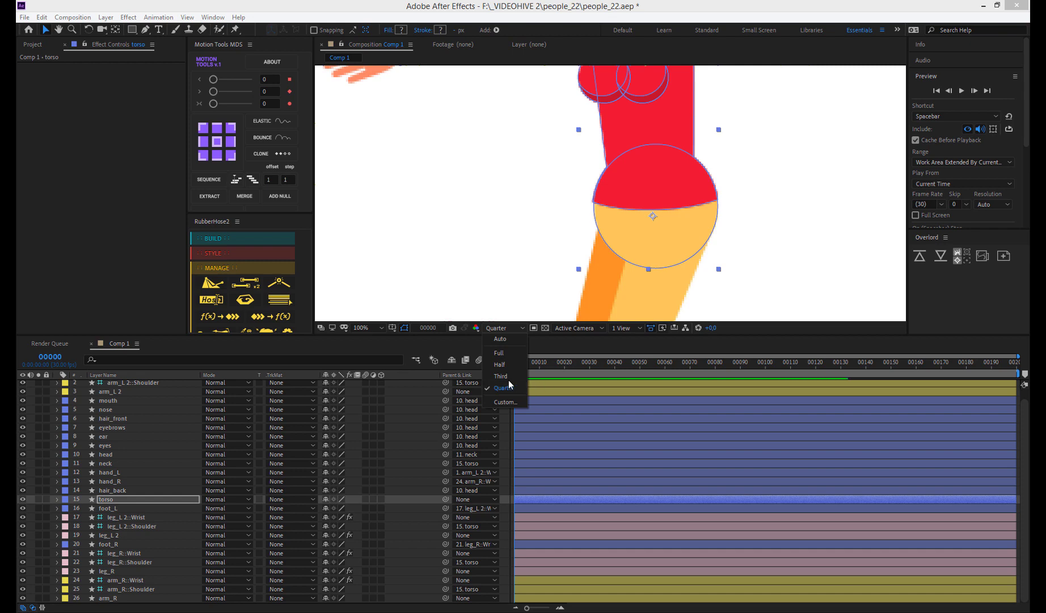
pyautogui.click(792, 201)
pyautogui.press(',')
pyautogui.press(',')
pyautogui.moveTo(648, 181)
pyautogui.mouseDown()
pyautogui.moveTo(644, 255)
pyautogui.moveTo(624, 187)
pyautogui.mouseUp()
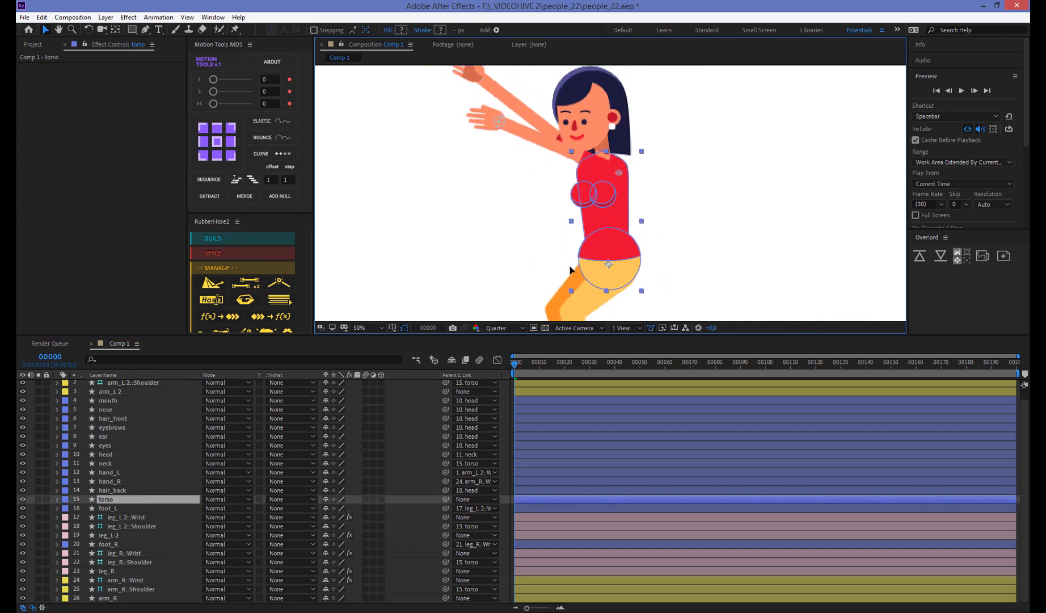
pyautogui.press(',')
pyautogui.press(',')
pyautogui.press(',')
pyautogui.press('.')
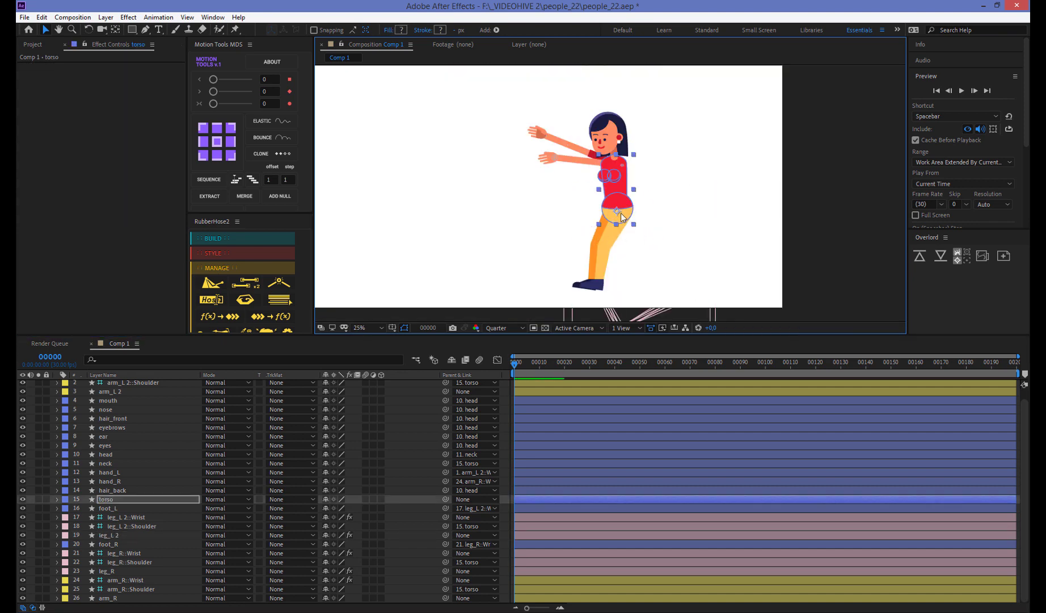
pyautogui.moveTo(615, 211)
pyautogui.mouseDown()
pyautogui.moveTo(615, 243)
pyautogui.moveTo(602, 232)
pyautogui.moveTo(588, 262)
pyautogui.moveTo(615, 234)
pyautogui.mouseUp()
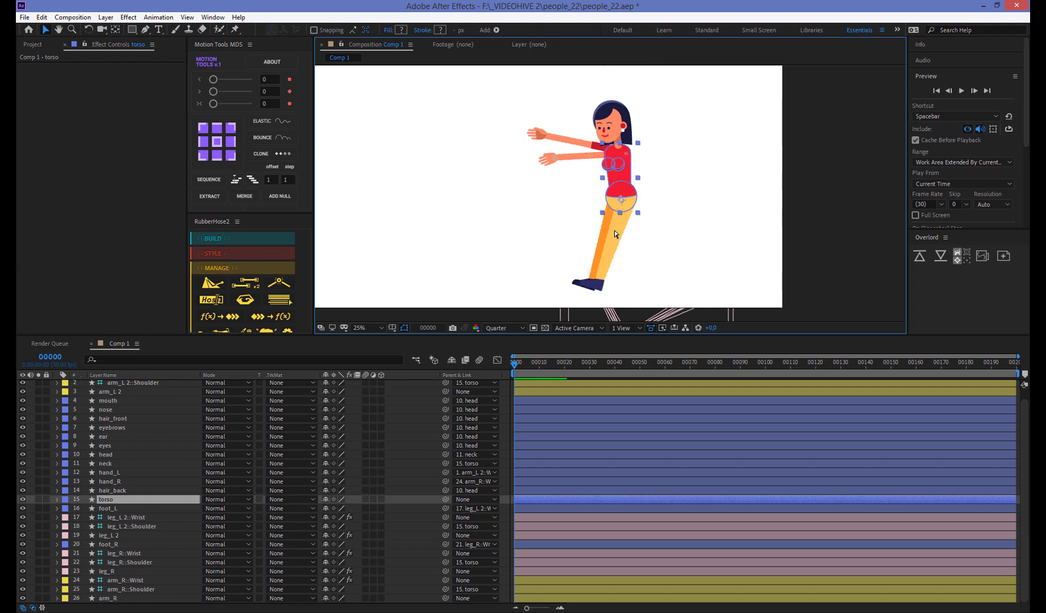
pyautogui.hotkey('ctrl', 'z')
pyautogui.scroll(1, 131, 454)
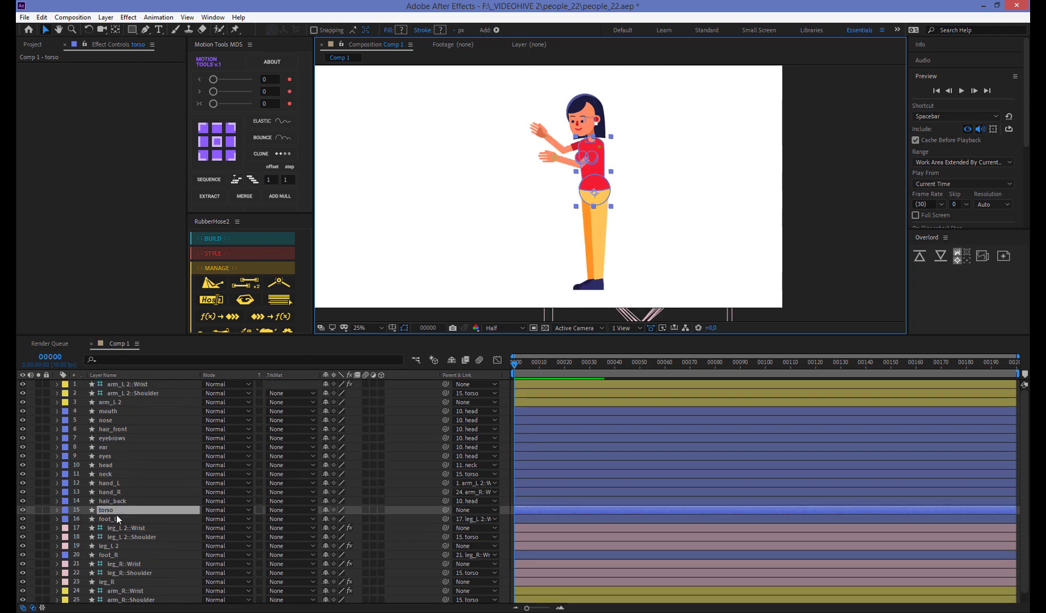
# Turn off Auto Rotate End on leg_L 2::Wrist, then lower the torso to test the crouch
pyautogui.click(124, 528)
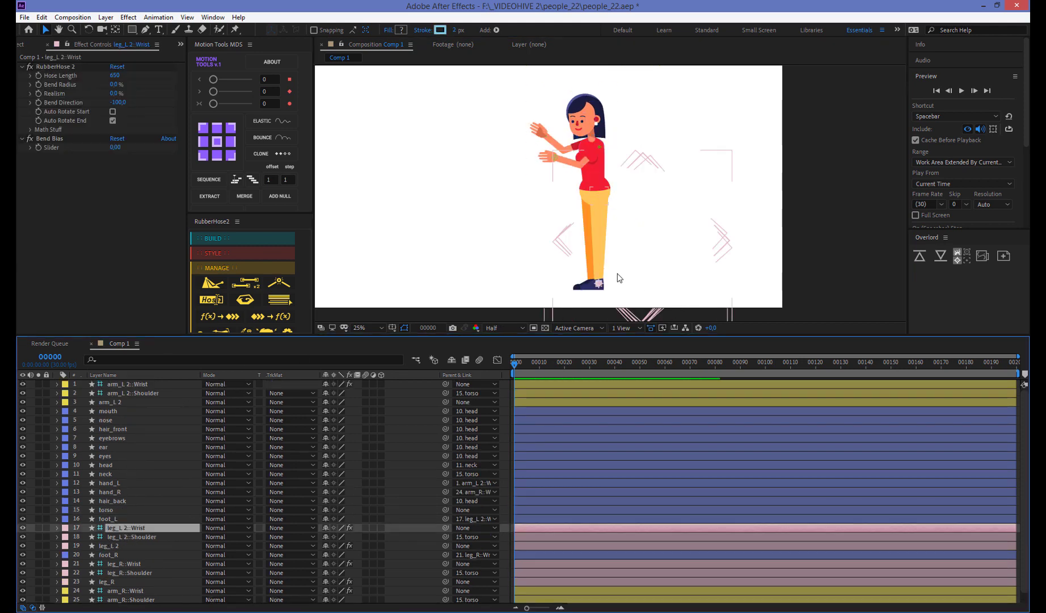
pyautogui.scroll(2, 602, 286)
pyautogui.scroll(-5, 584, 297)
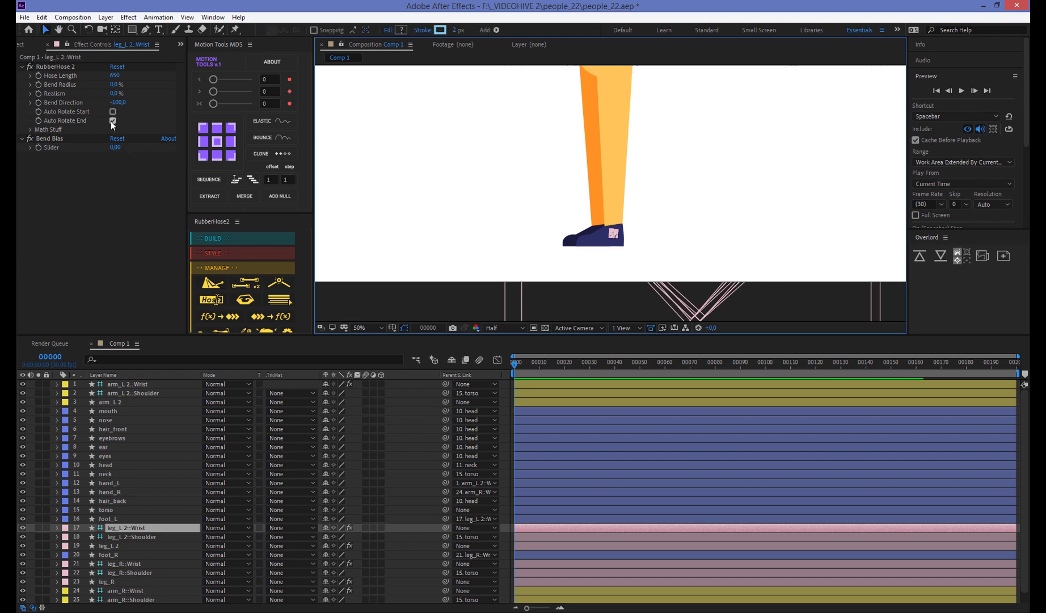
pyautogui.click(112, 120)
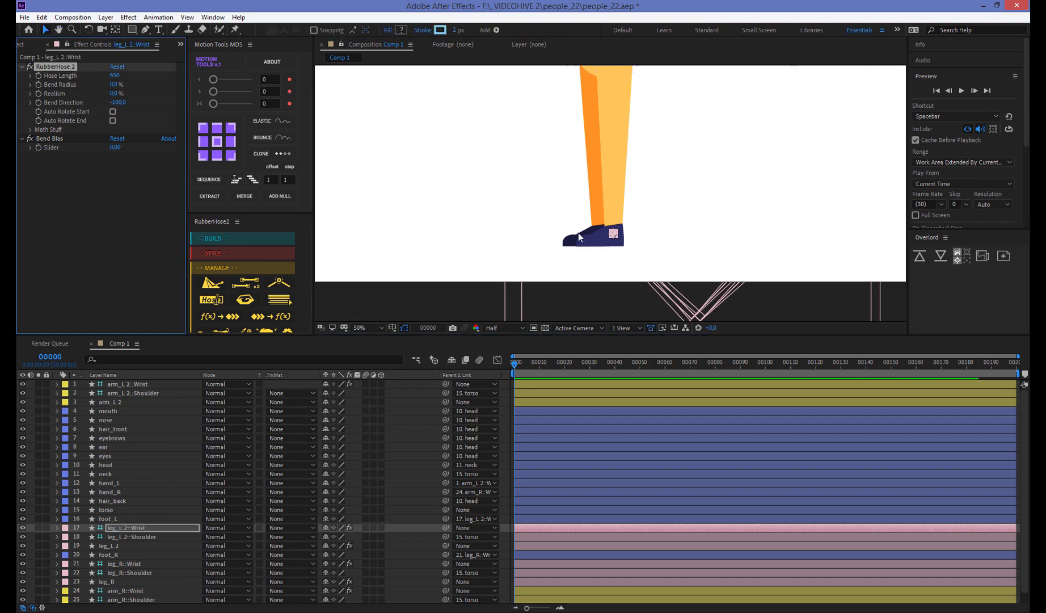
pyautogui.scroll(-2, 670, 193)
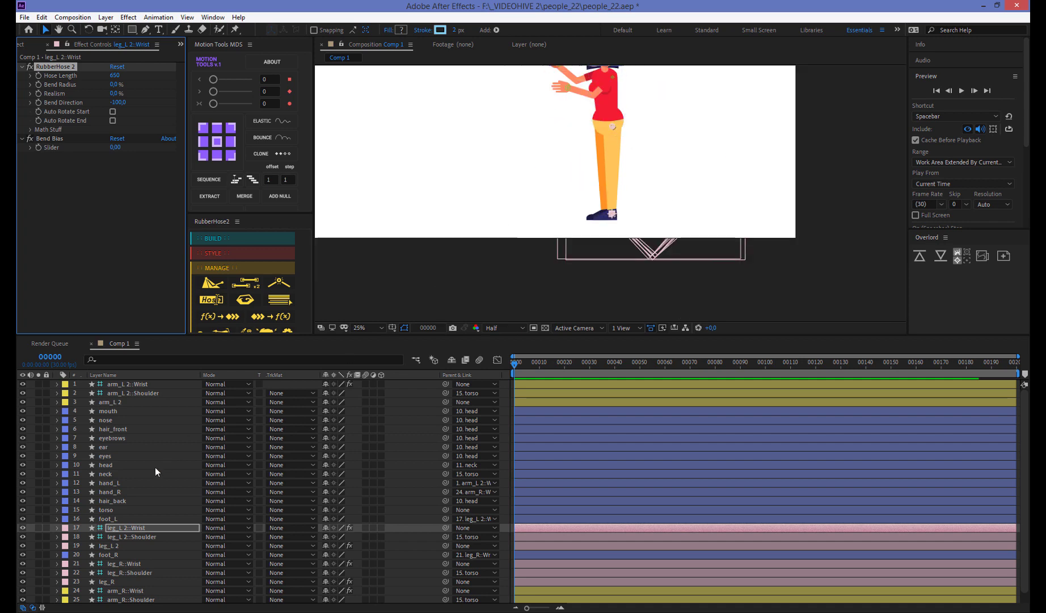
pyautogui.click(108, 510)
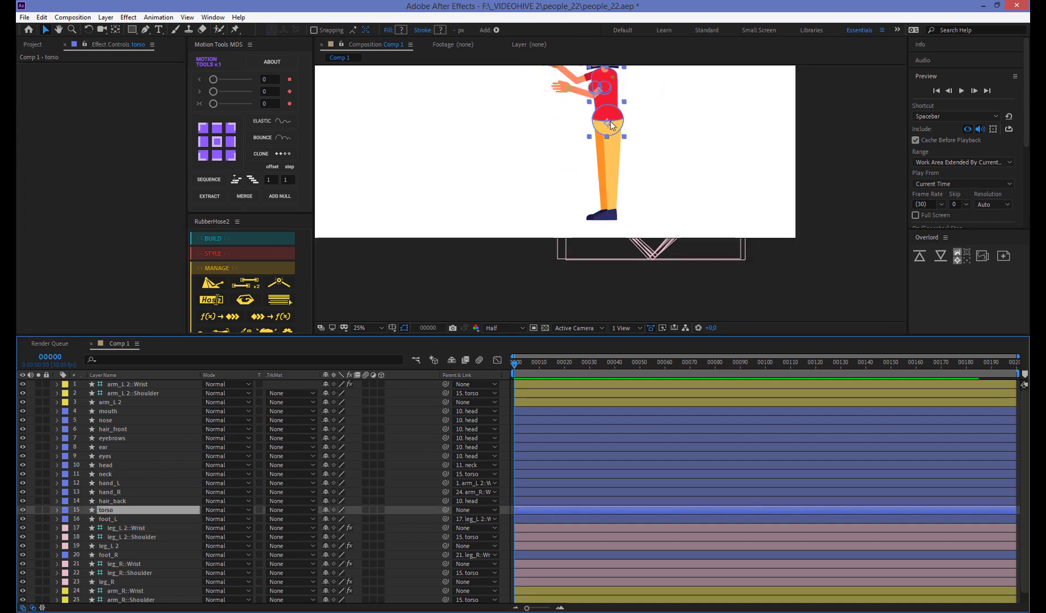
pyautogui.moveTo(611, 126)
pyautogui.mouseDown()
pyautogui.moveTo(621, 194)
pyautogui.moveTo(631, 155)
pyautogui.moveTo(600, 152)
pyautogui.mouseUp()
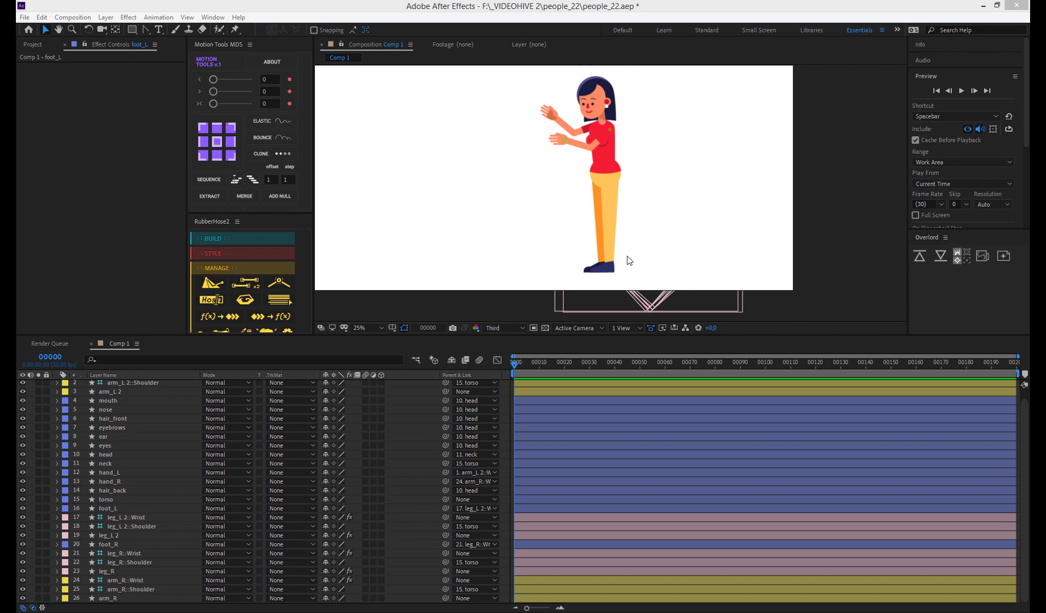
# Zoom in on the shoes and drag leg_L 2::Wrist to lift and bend the left leg
pyautogui.click(497, 243)
pyautogui.scroll(2, 622, 278)
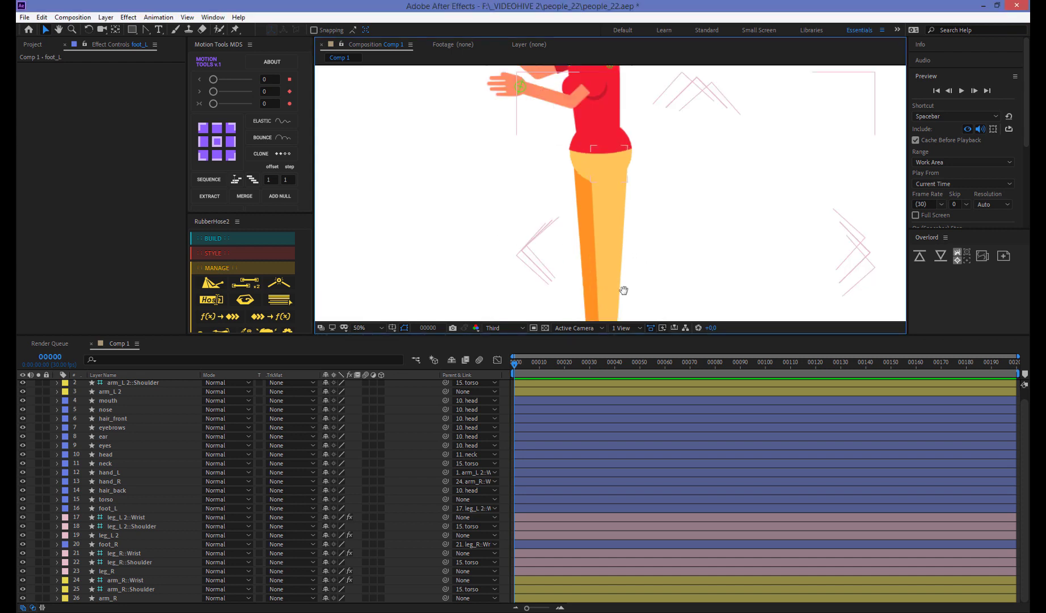
pyautogui.scroll(2, 585, 258)
pyautogui.scroll(2, 536, 236)
pyautogui.moveTo(630, 173); pyautogui.dragTo(658, 170)
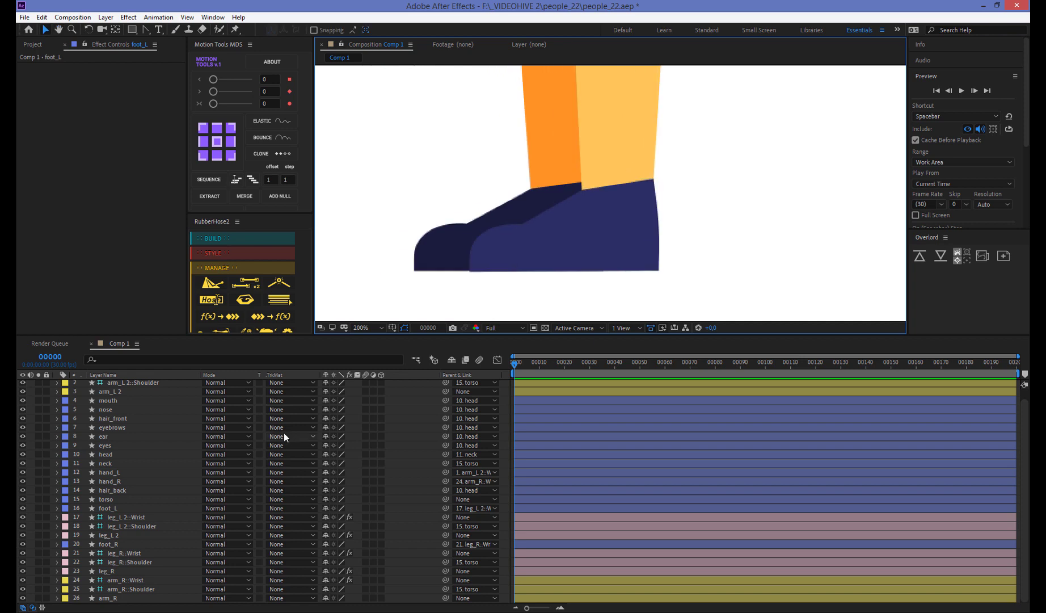
pyautogui.click(130, 516)
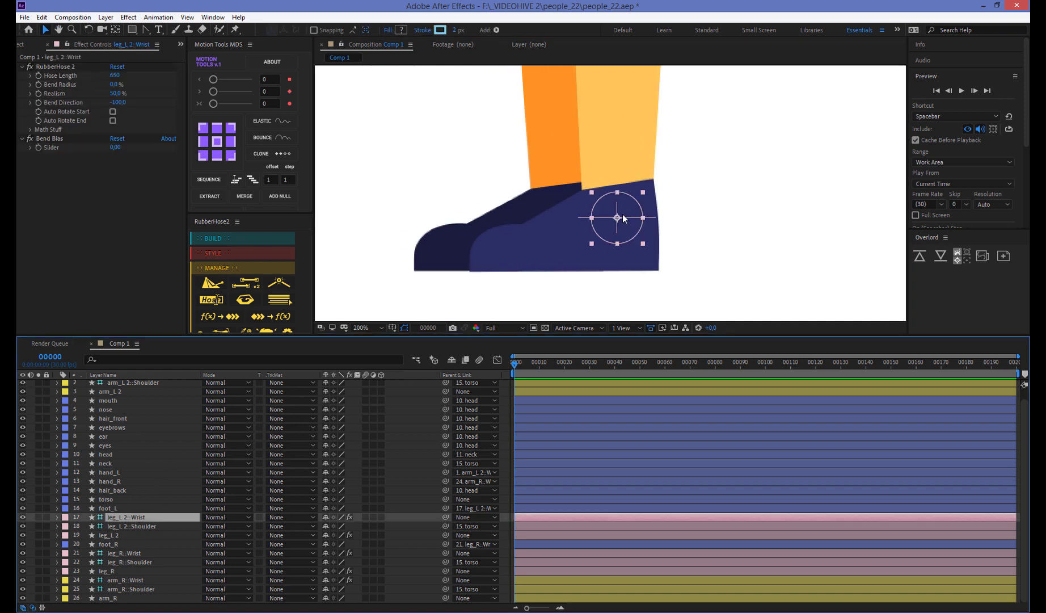
pyautogui.press(',')
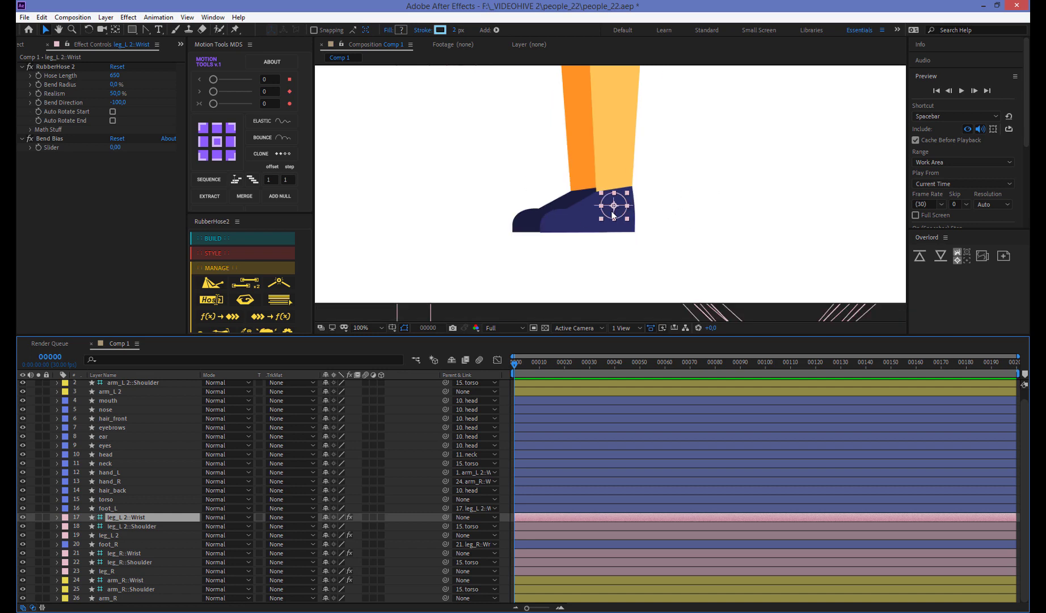
pyautogui.click(140, 526)
pyautogui.click(162, 517)
pyautogui.moveTo(581, 207)
pyautogui.mouseDown()
pyautogui.moveTo(475, 134)
pyautogui.moveTo(456, 158)
pyautogui.mouseUp()
# Try tilting foot_L and undo it, then lower its opacity to 60% to see the joint
pyautogui.click(114, 516)
pyautogui.click(114, 508)
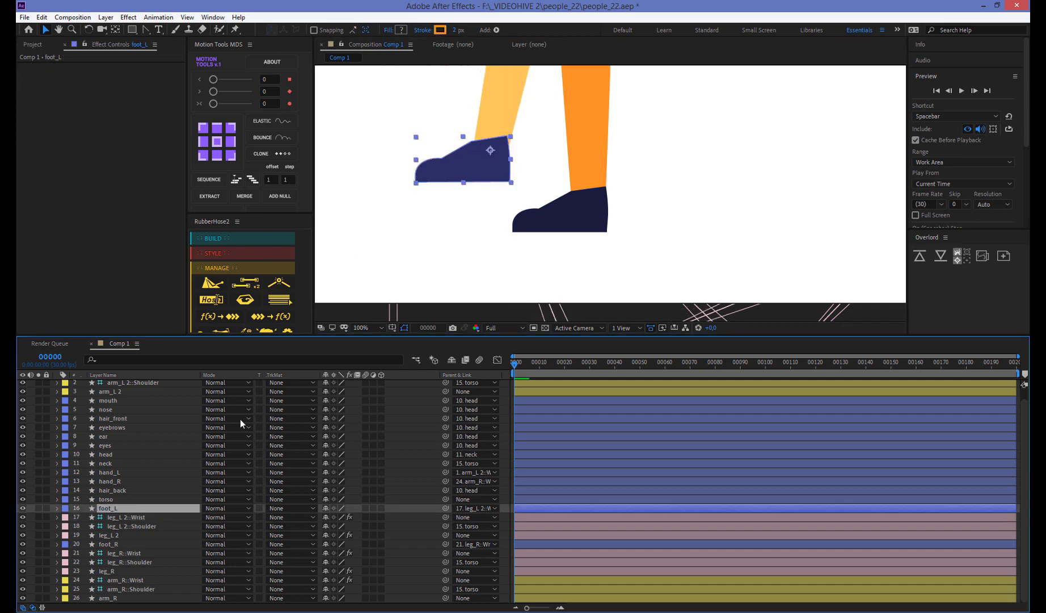
pyautogui.press('w')
pyautogui.press('s')
pyautogui.moveTo(512, 139)
pyautogui.mouseDown()
pyautogui.moveTo(539, 138)
pyautogui.moveTo(527, 158)
pyautogui.moveTo(526, 147)
pyautogui.mouseUp()
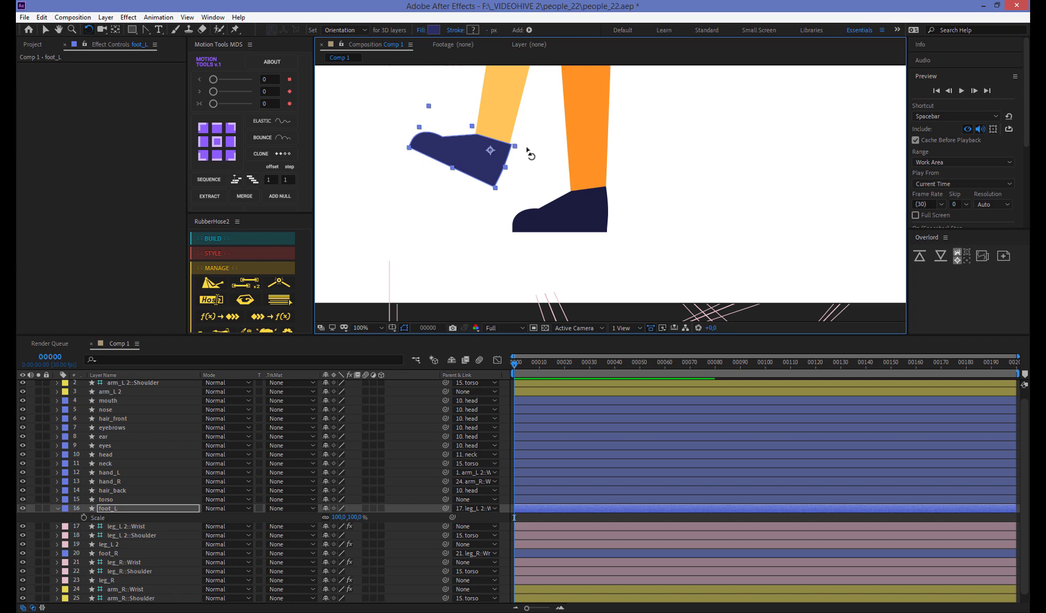
pyautogui.hotkey('ctrl', 'z')
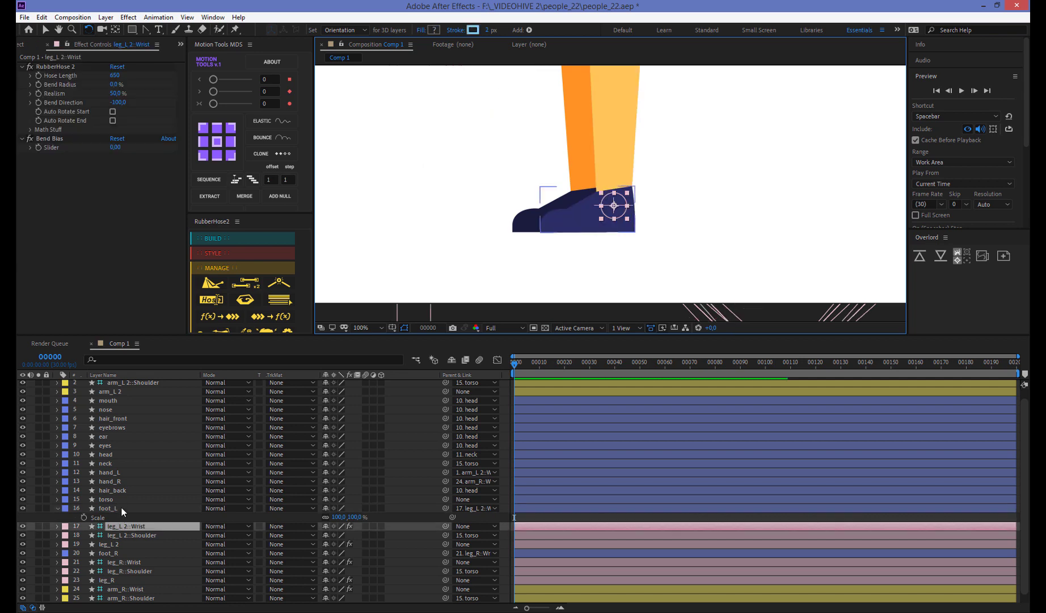
pyautogui.click(122, 508)
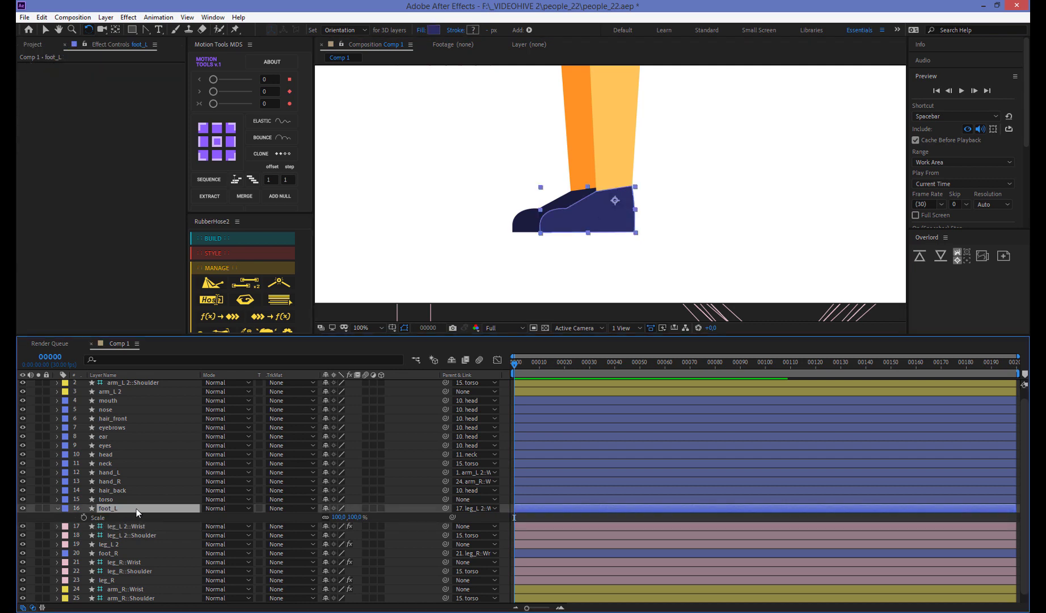
pyautogui.press('t')
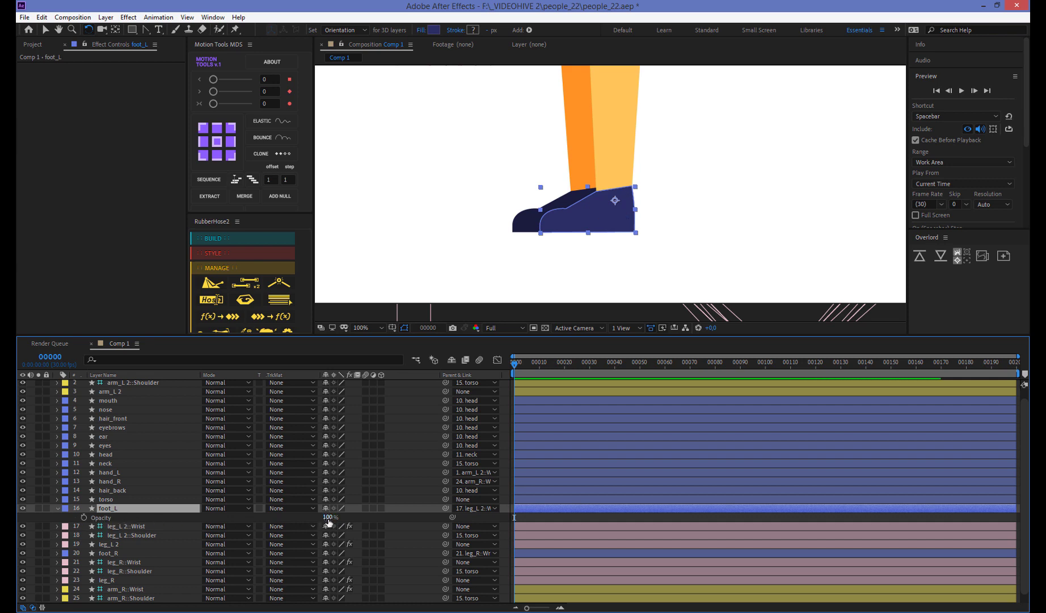
pyautogui.moveTo(329, 518); pyautogui.dragTo(313, 519)
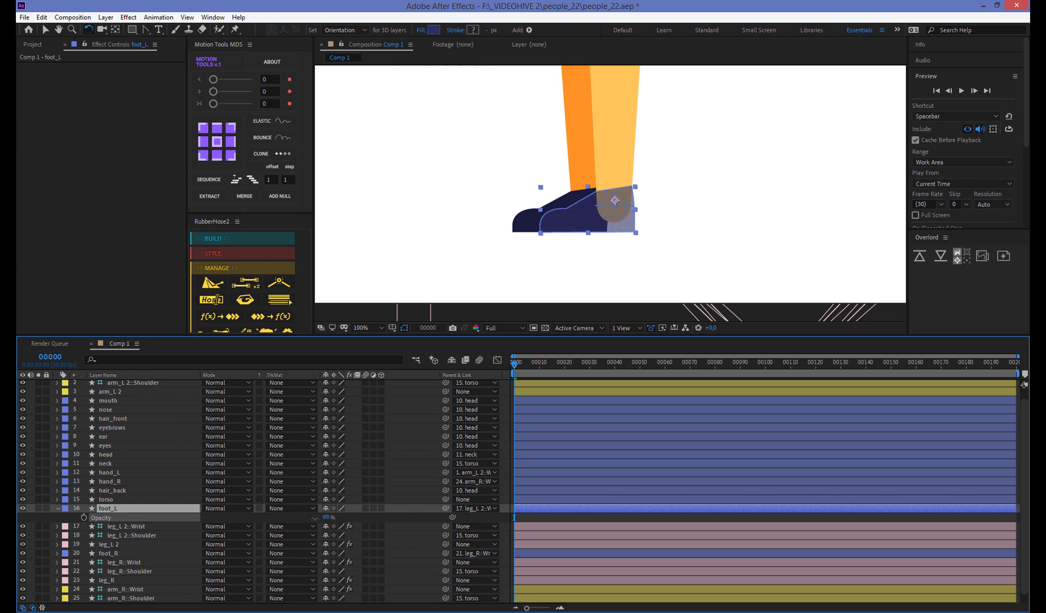
pyautogui.press('.')
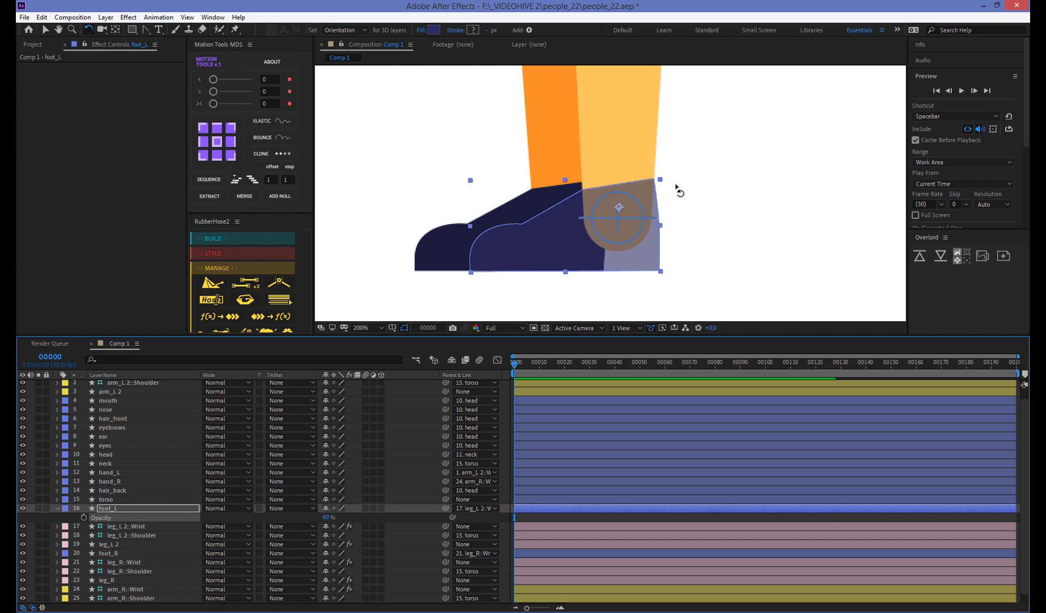
# Nudge the left foot slightly down and select the leg_L 2 layer
pyautogui.press('v')
pyautogui.hotkey('shift', 'Down')
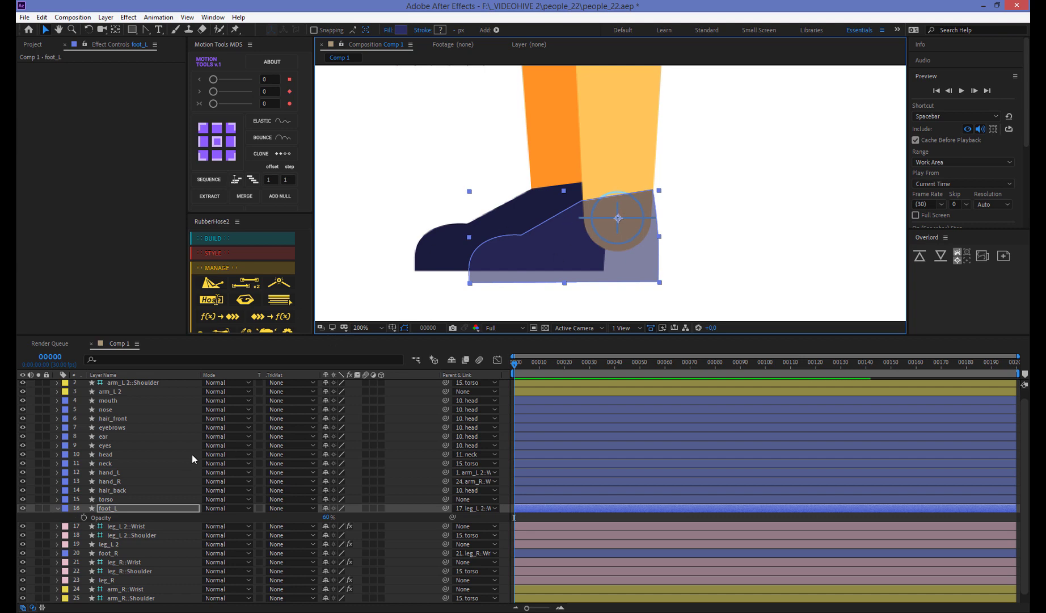
pyautogui.click(110, 543)
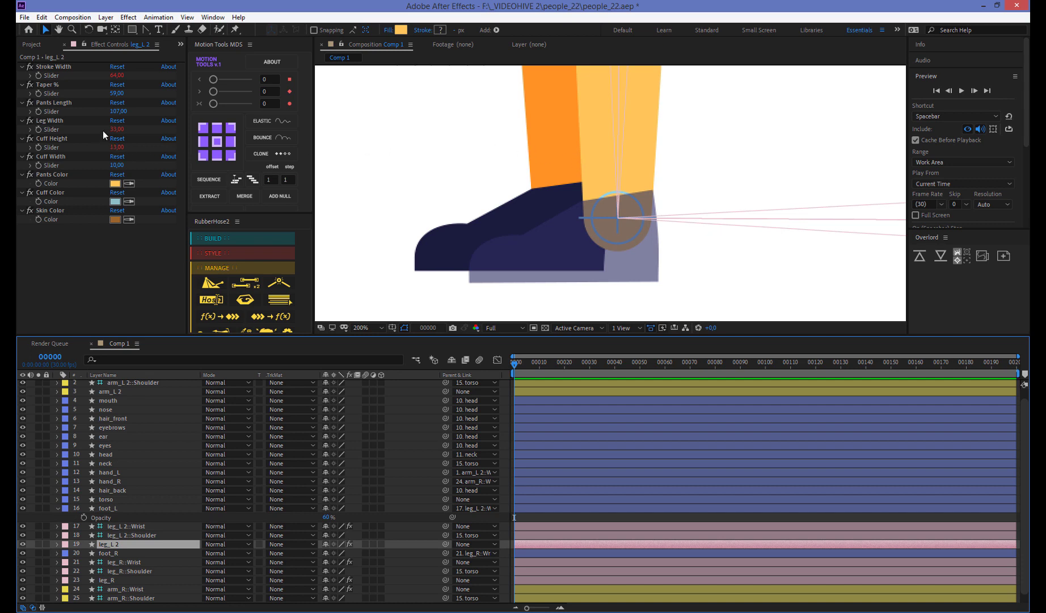
# Shorten the left leg's Pants Length, widen Leg Width, and sample the arm's skin as Skin Color
pyautogui.moveTo(118, 112); pyautogui.dragTo(107, 112)
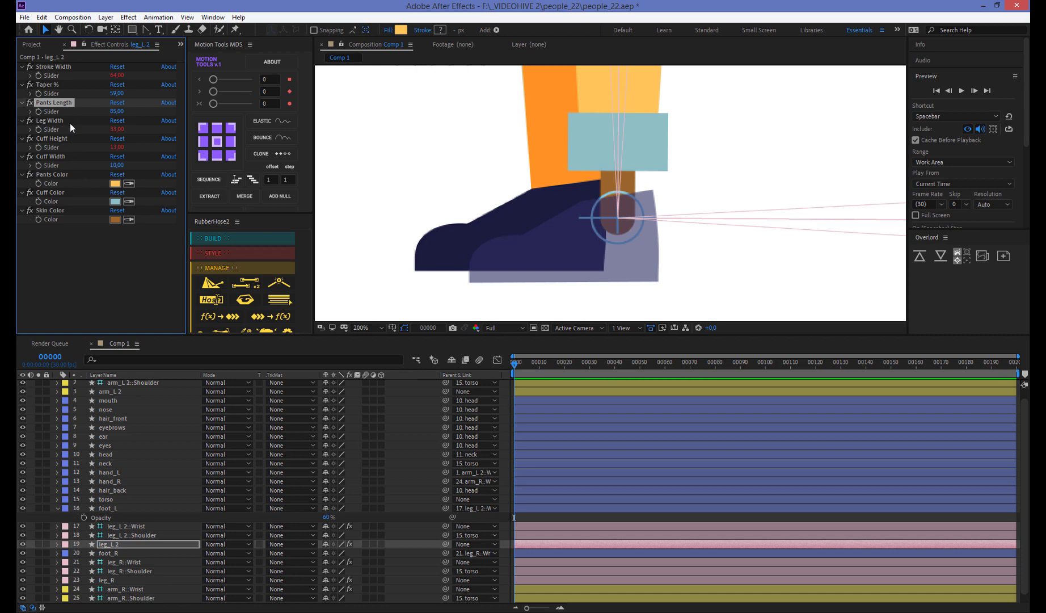
pyautogui.click(120, 129)
pyautogui.moveTo(121, 129); pyautogui.dragTo(126, 130)
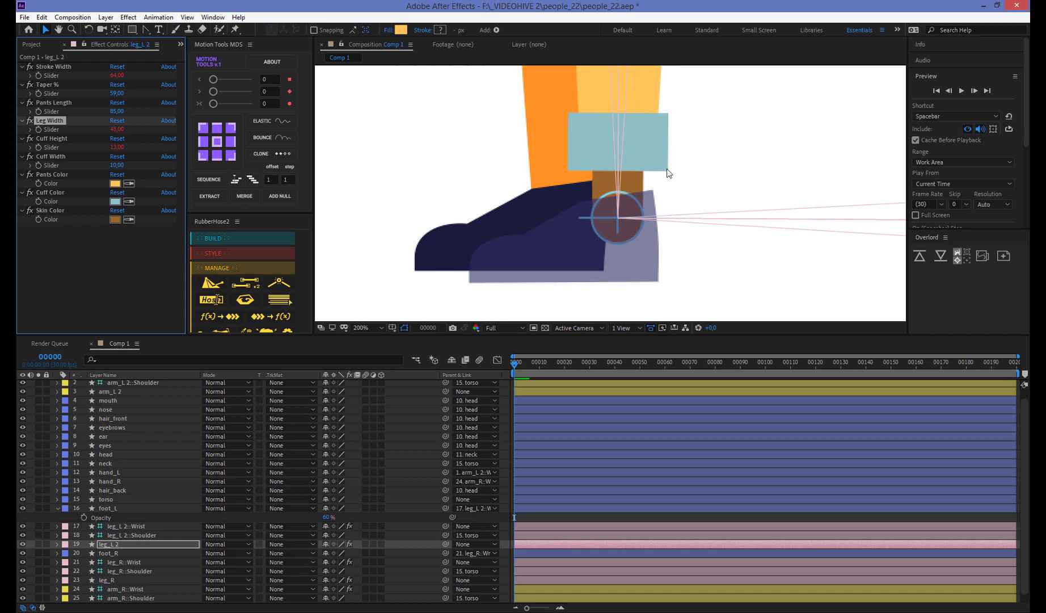
pyautogui.press('/')
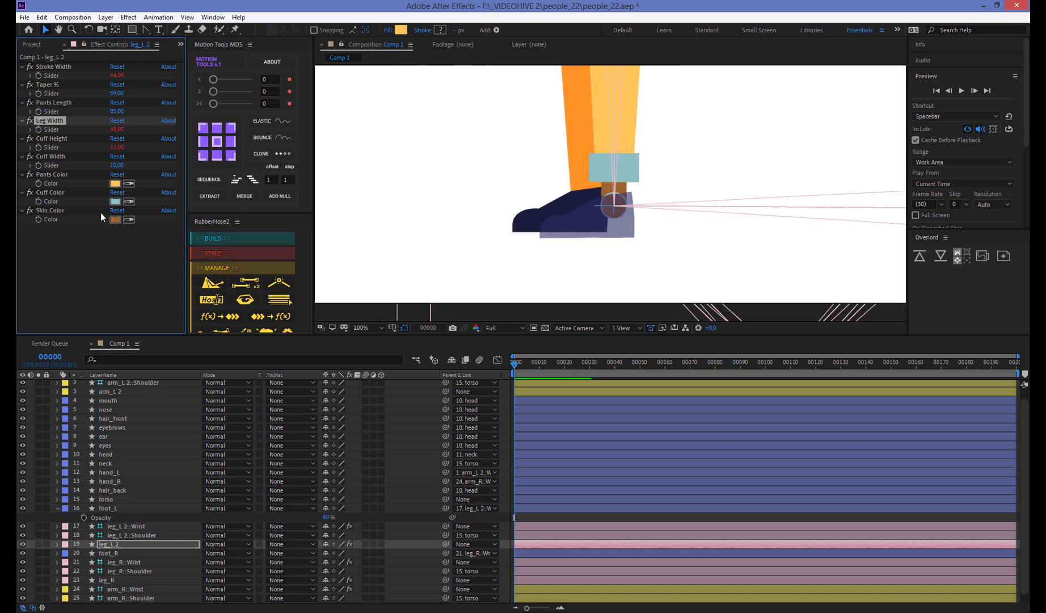
pyautogui.moveTo(479, 138)
pyautogui.mouseDown()
pyautogui.moveTo(492, 227)
pyautogui.moveTo(532, 318)
pyautogui.mouseUp()
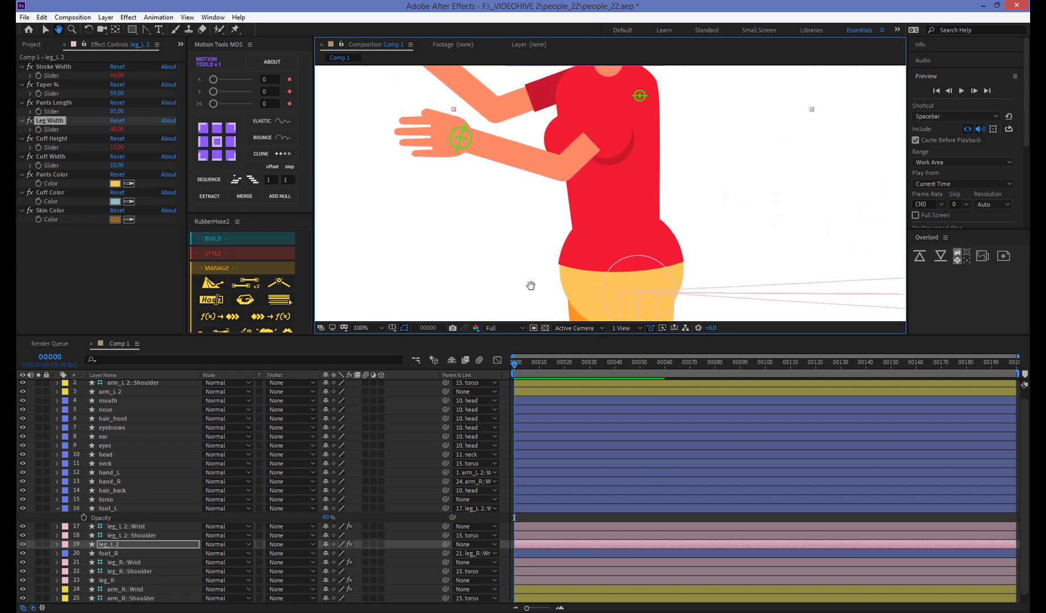
pyautogui.click(129, 219)
pyautogui.click(508, 159)
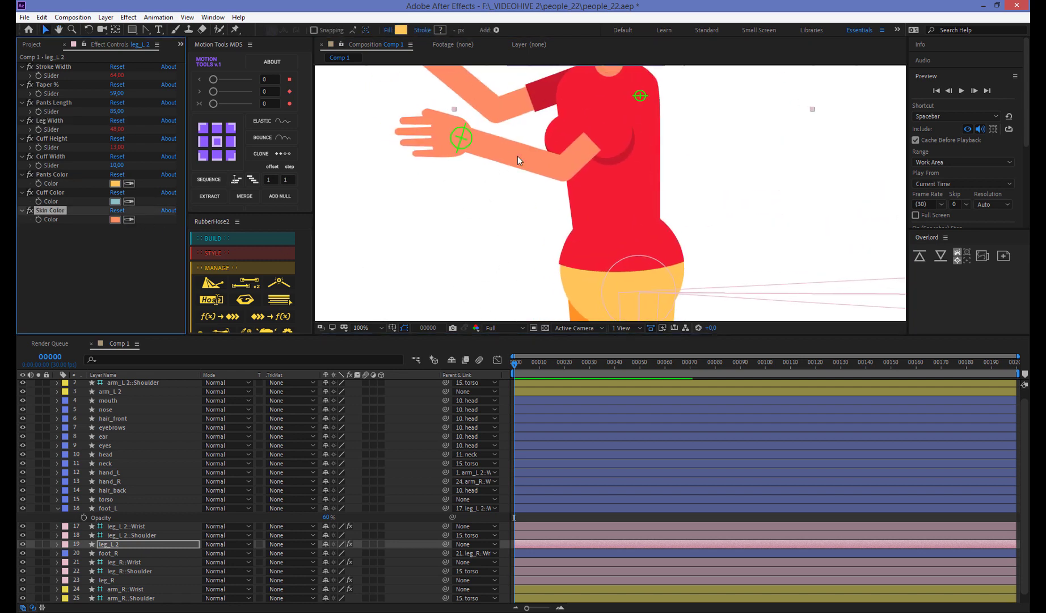
# Adjust the Cuff Width and set the Cuff Color to a dark orange, CE7010
pyautogui.moveTo(626, 239); pyautogui.dragTo(585, 127)
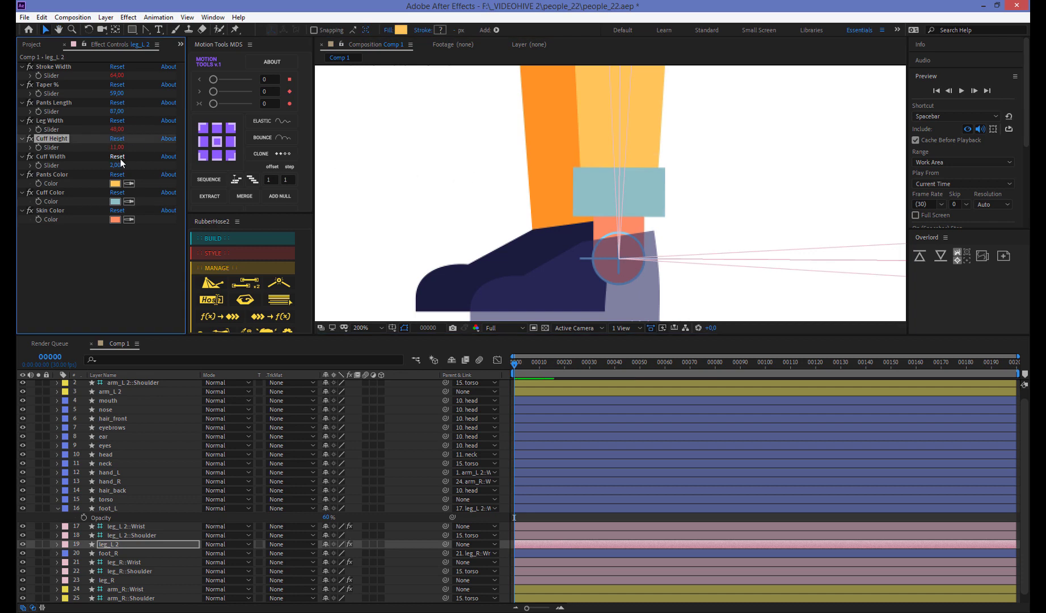
pyautogui.moveTo(112, 166); pyautogui.dragTo(108, 164)
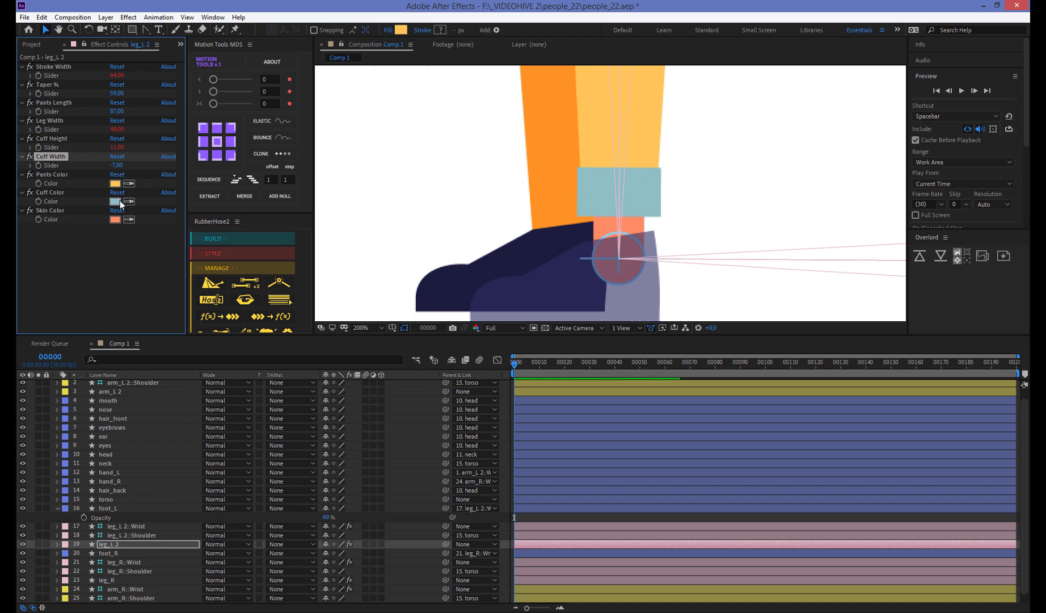
pyautogui.click(129, 202)
pyautogui.click(549, 164)
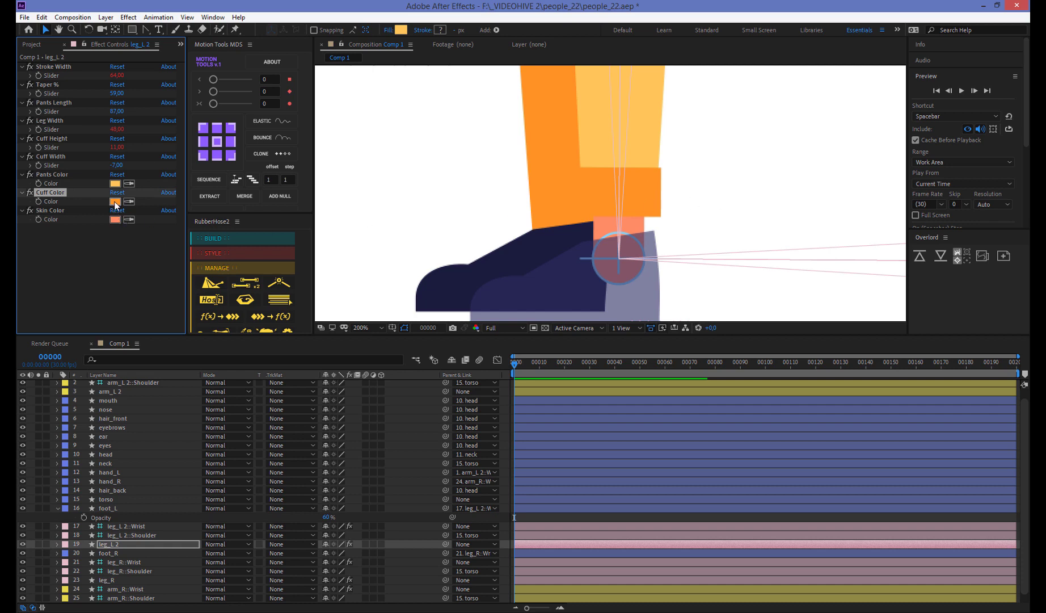
pyautogui.click(115, 202)
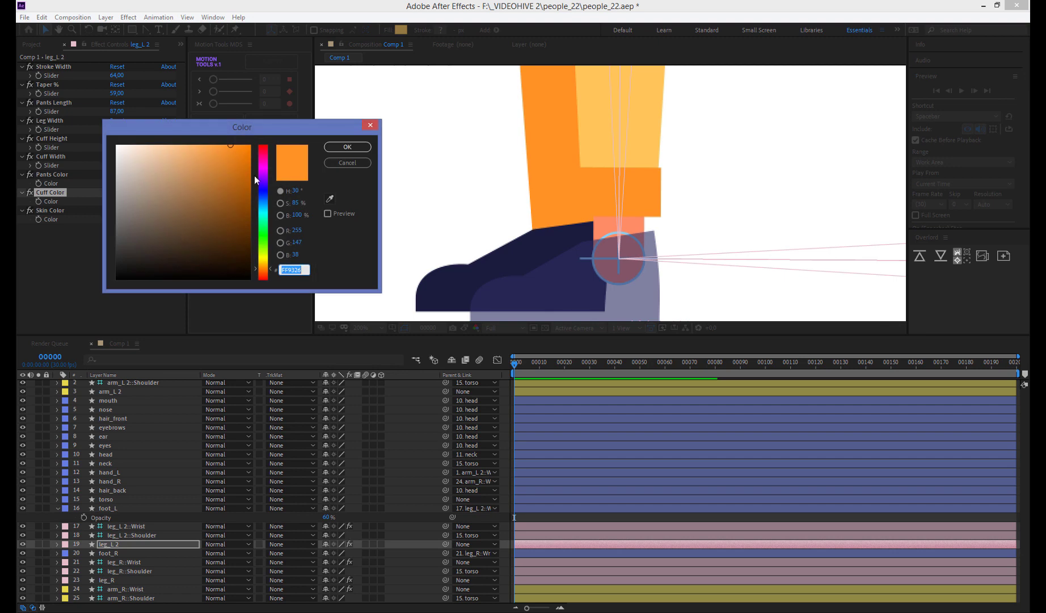
pyautogui.click(236, 166)
pyautogui.moveTo(236, 167); pyautogui.dragTo(237, 174)
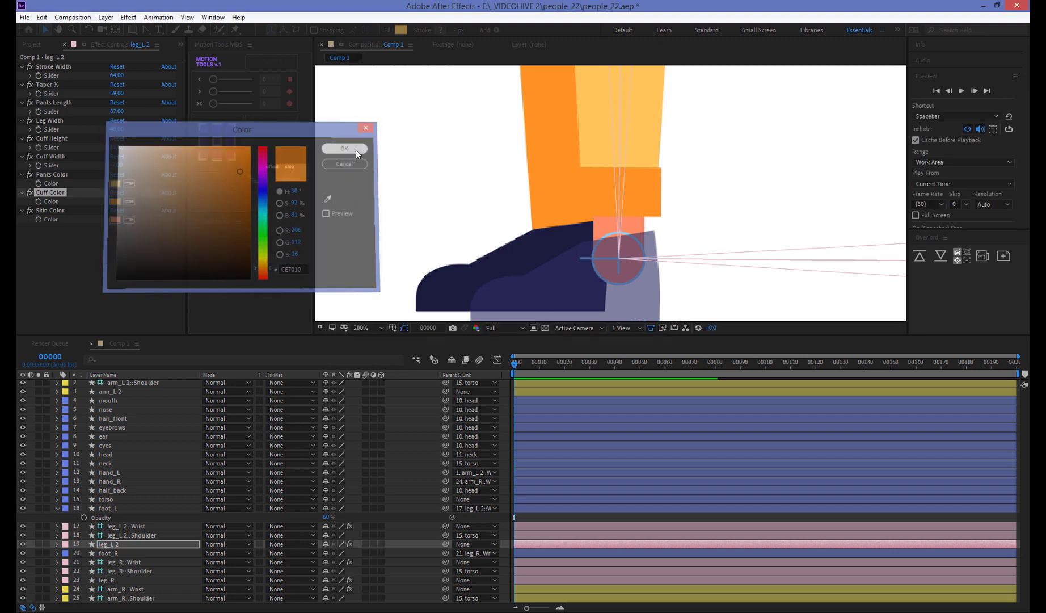
pyautogui.click(353, 147)
pyautogui.press(',')
pyautogui.press(',')
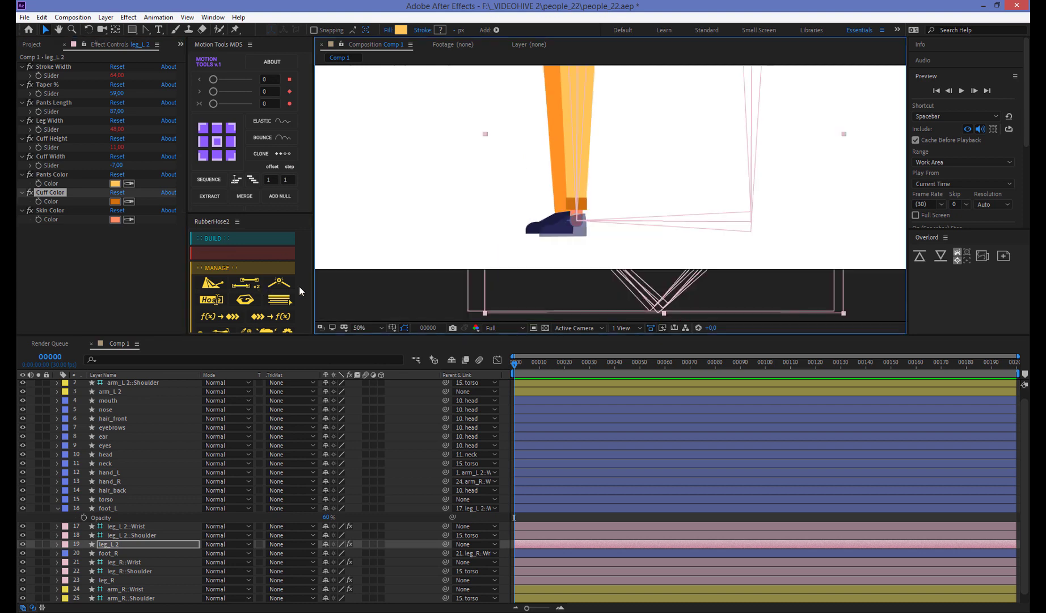
# Save the left leg's RubberHose look as a new style named pants_girl
pyautogui.moveTo(287, 213); pyautogui.dragTo(283, 142)
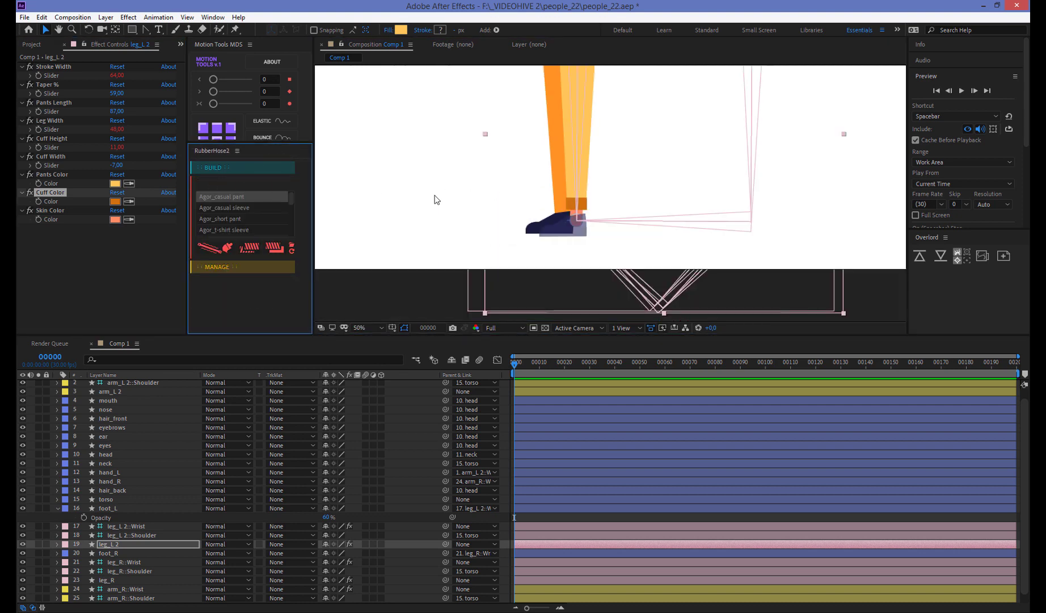
pyautogui.keyDown('alt'); pyautogui.click(243, 248); pyautogui.keyUp('alt')
pyautogui.write('pants_girl.ffx')
pyautogui.click(919, 568)
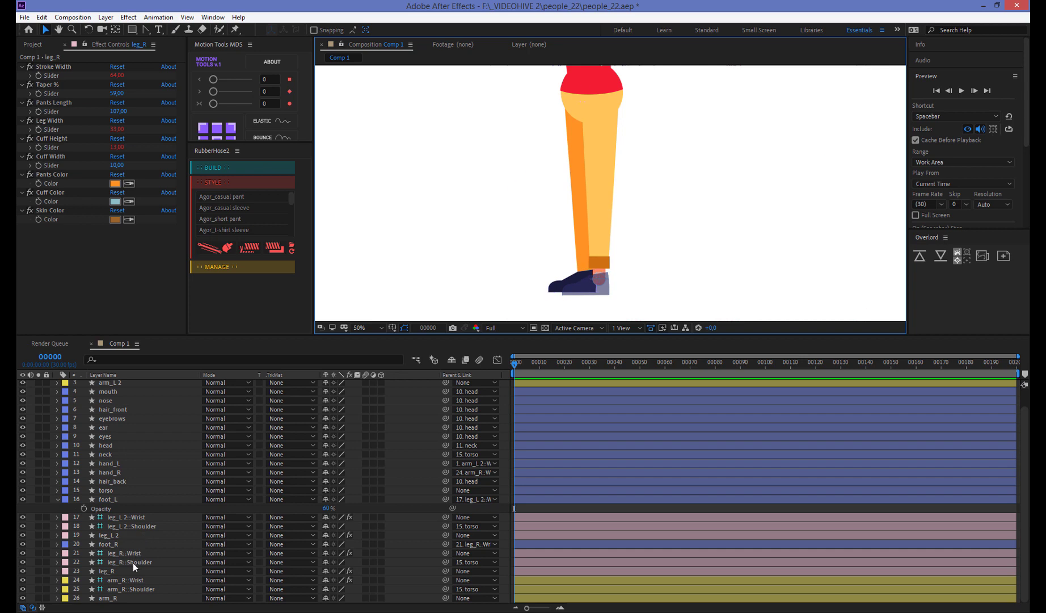
# Apply the pants_girl style to the leg_R layer
pyautogui.click(108, 571)
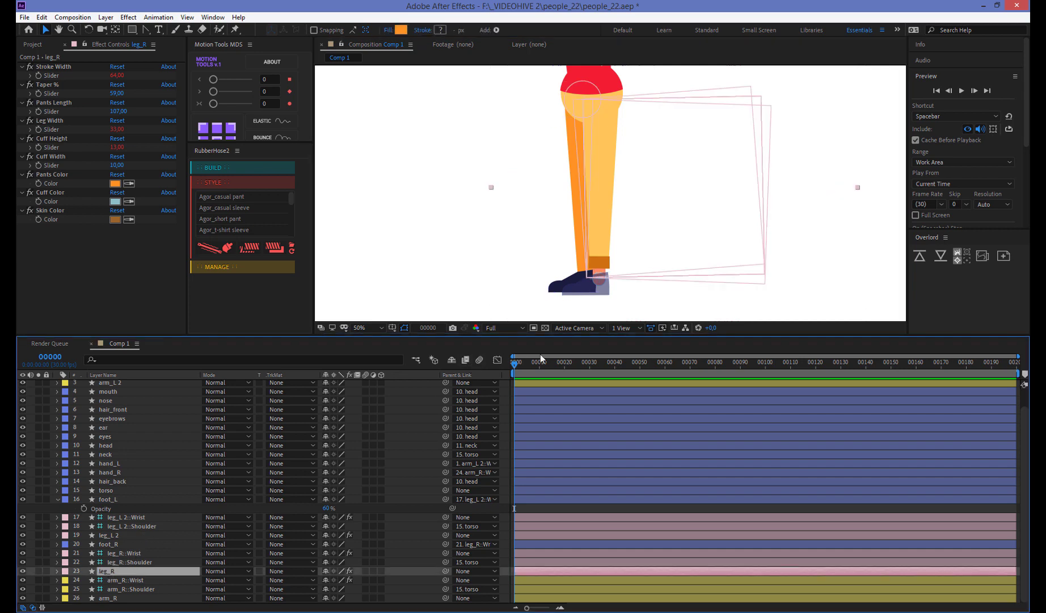
pyautogui.moveTo(291, 199); pyautogui.dragTo(290, 238)
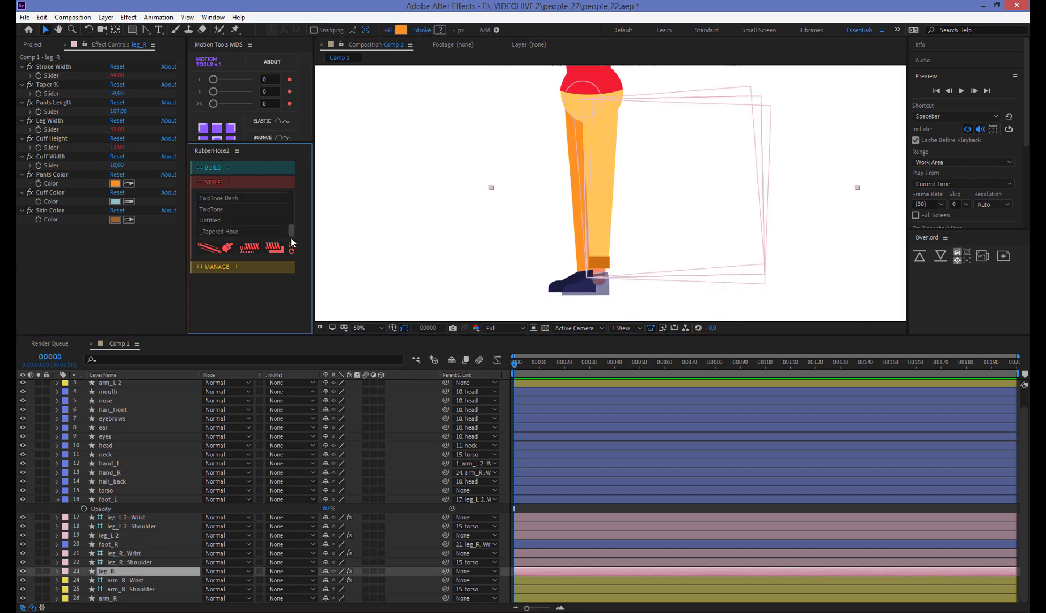
pyautogui.scroll(2, 290, 238)
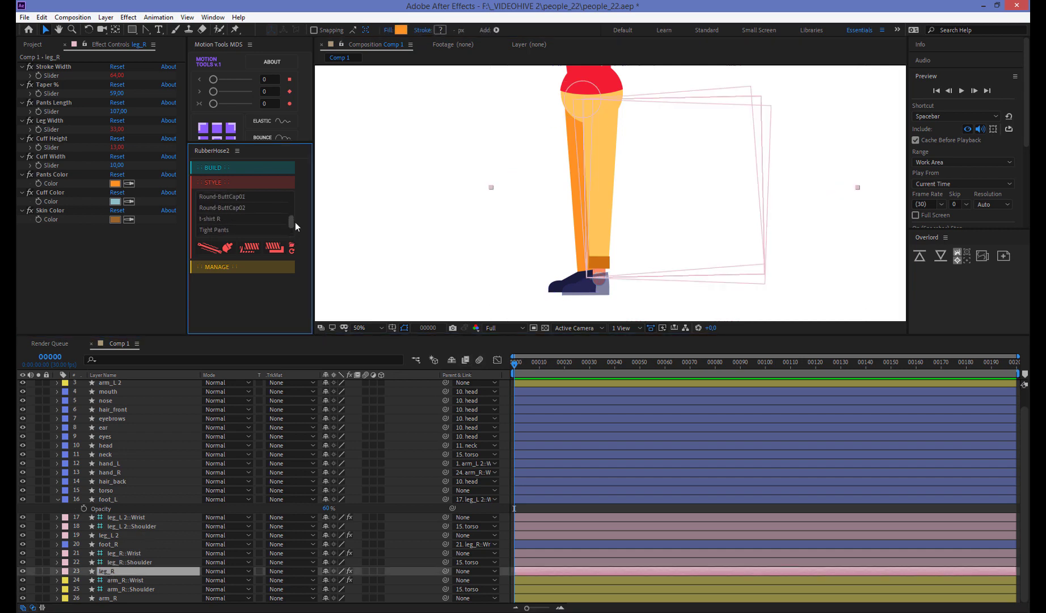
pyautogui.click(218, 248)
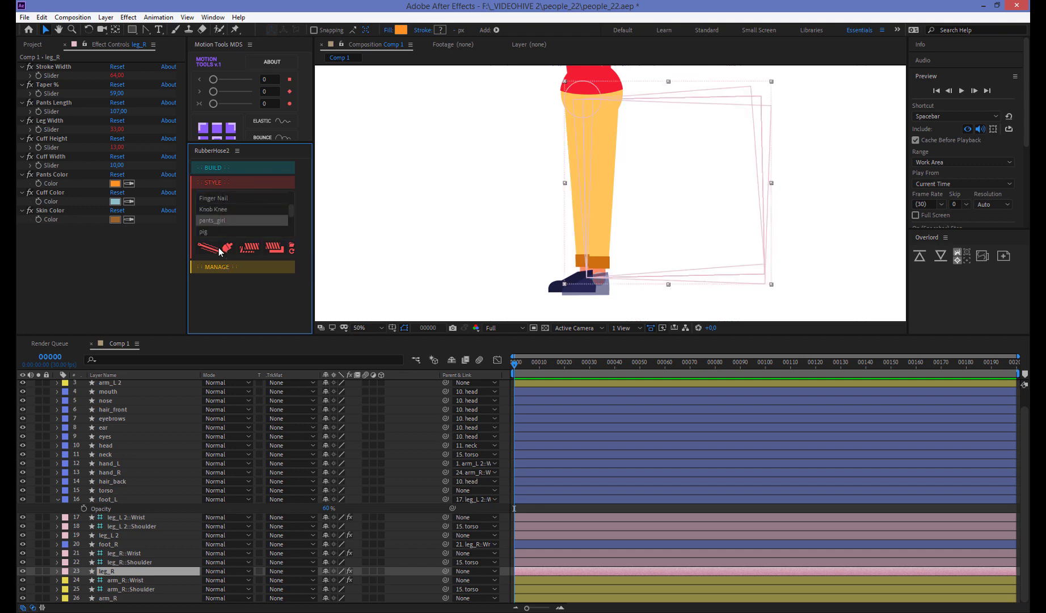
pyautogui.scroll(2, 651, 262)
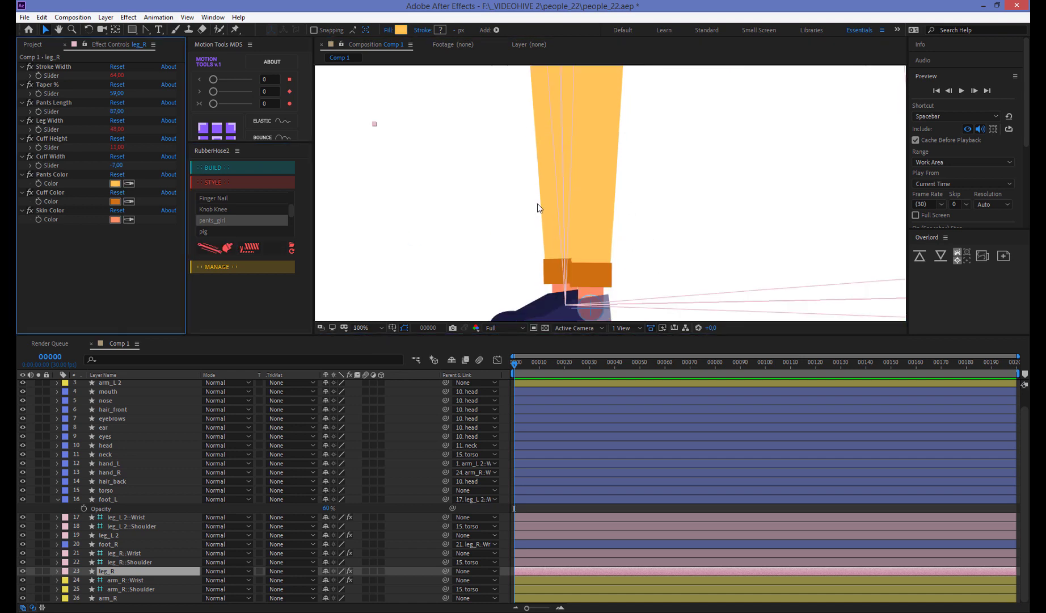
# Set the right leg's Pants Color to orange FF9326
pyautogui.click(115, 183)
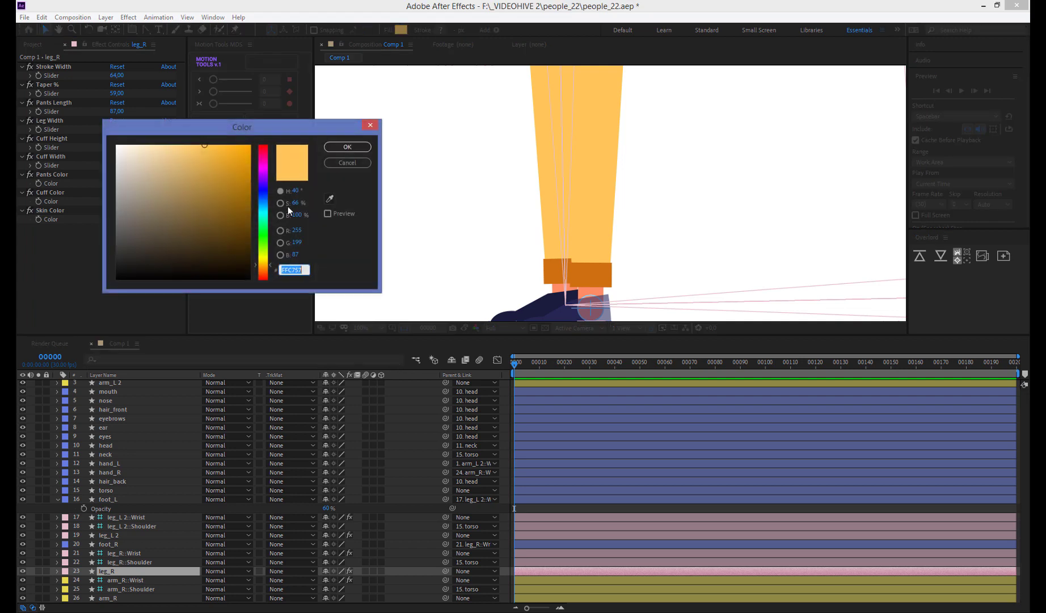
pyautogui.write('FF9326')
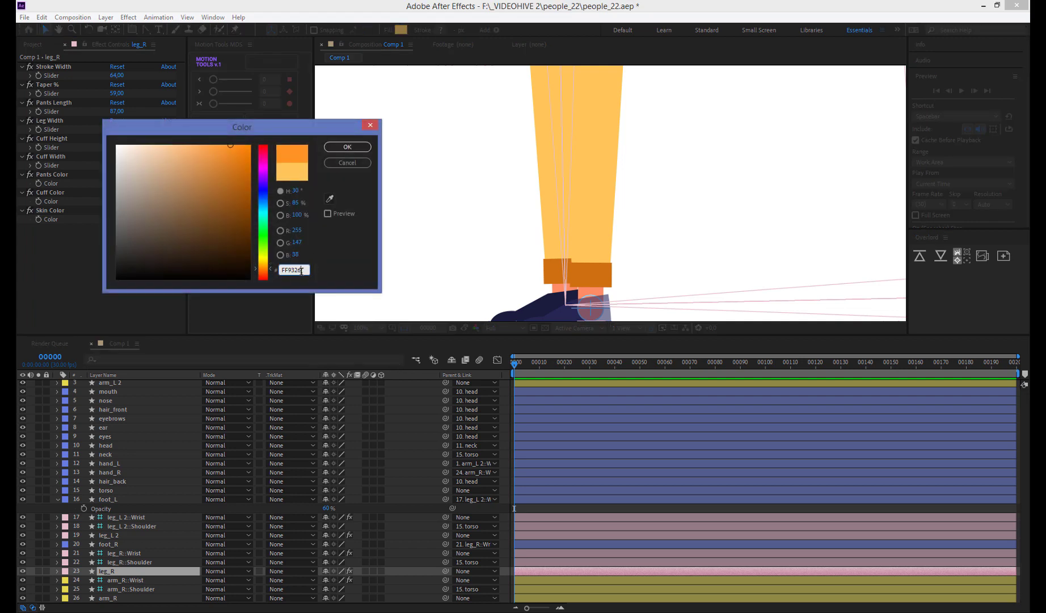
pyautogui.click(348, 147)
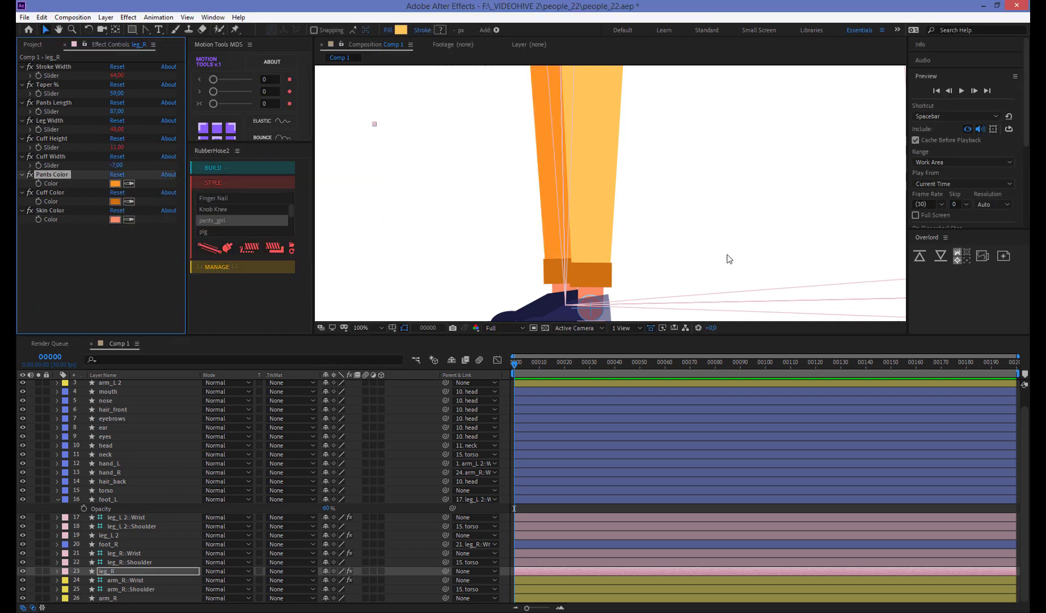
pyautogui.scroll(-2, 694, 222)
pyautogui.scroll(3, 693, 221)
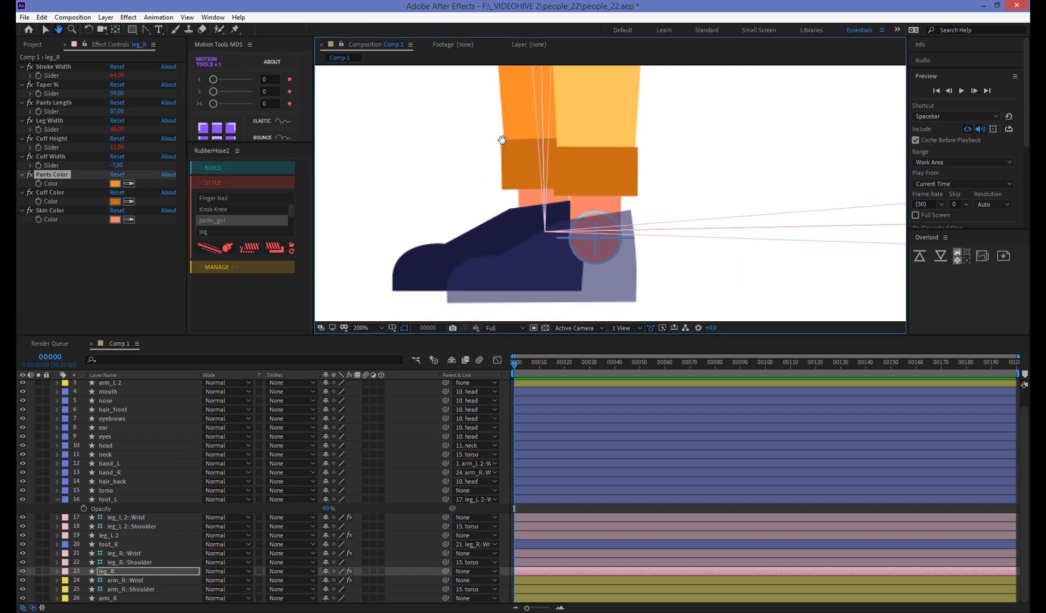
pyautogui.scroll(2, 581, 253)
pyautogui.moveTo(448, 198); pyautogui.dragTo(520, 156)
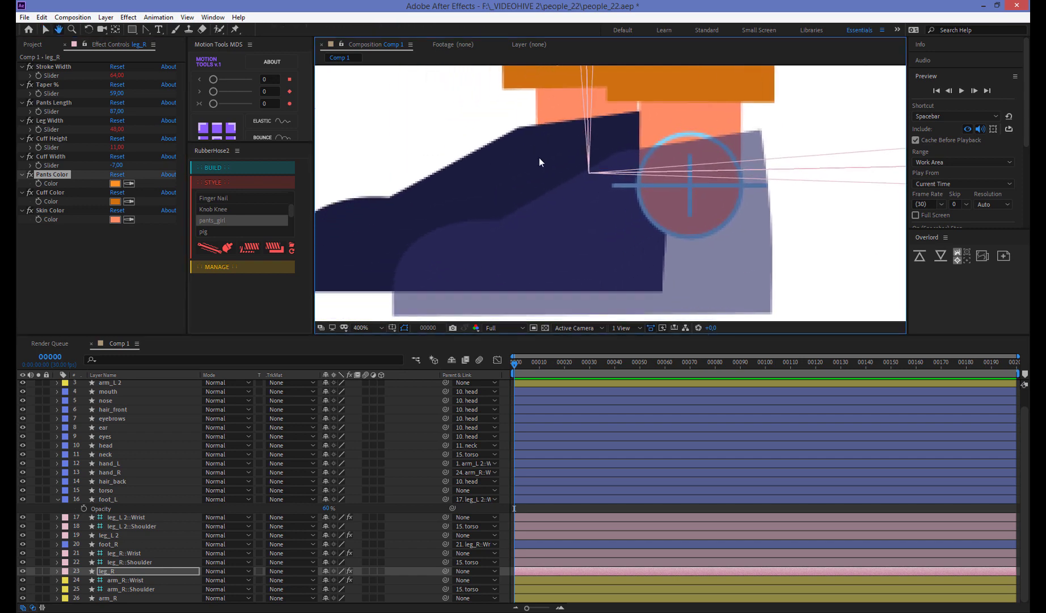
pyautogui.moveTo(408, 244); pyautogui.dragTo(452, 232)
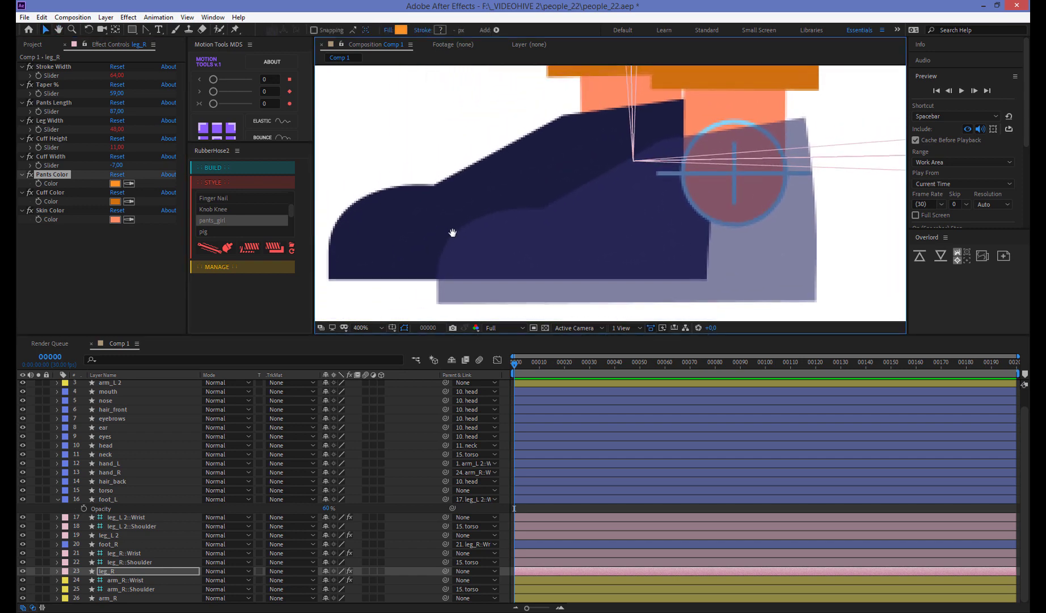
# Set foot_R opacity to 60% and move the shoe down toward its ankle
pyautogui.click(453, 233)
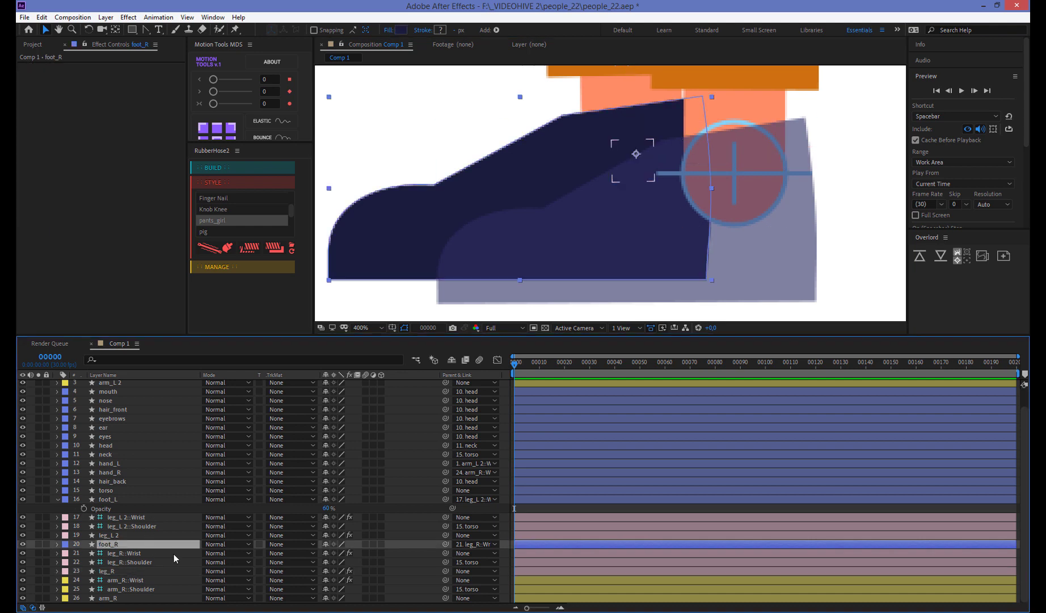
pyautogui.press('t')
pyautogui.click(329, 552)
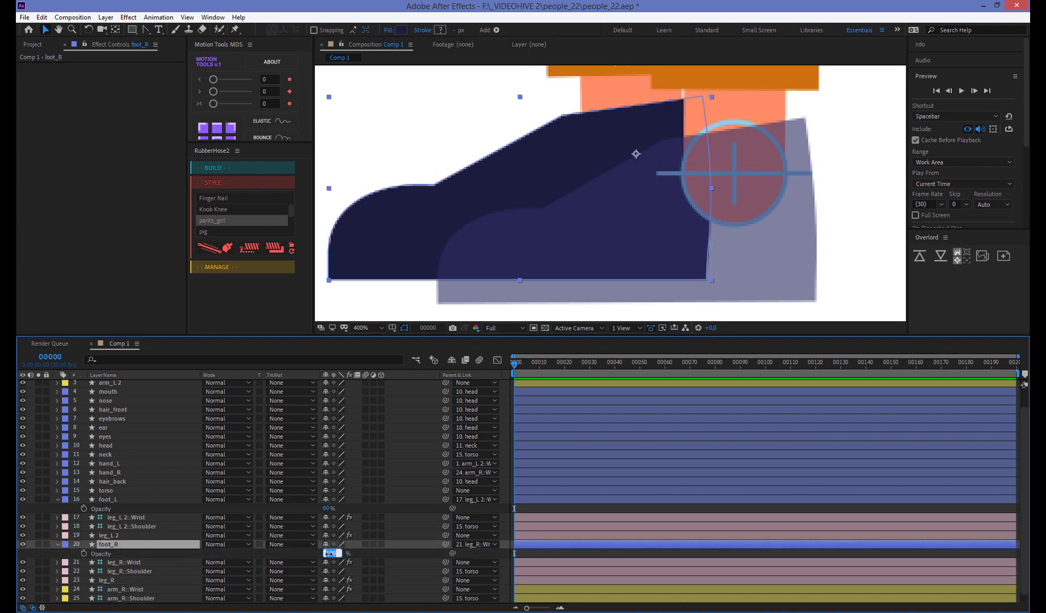
pyautogui.write('60')
pyautogui.press('Return')
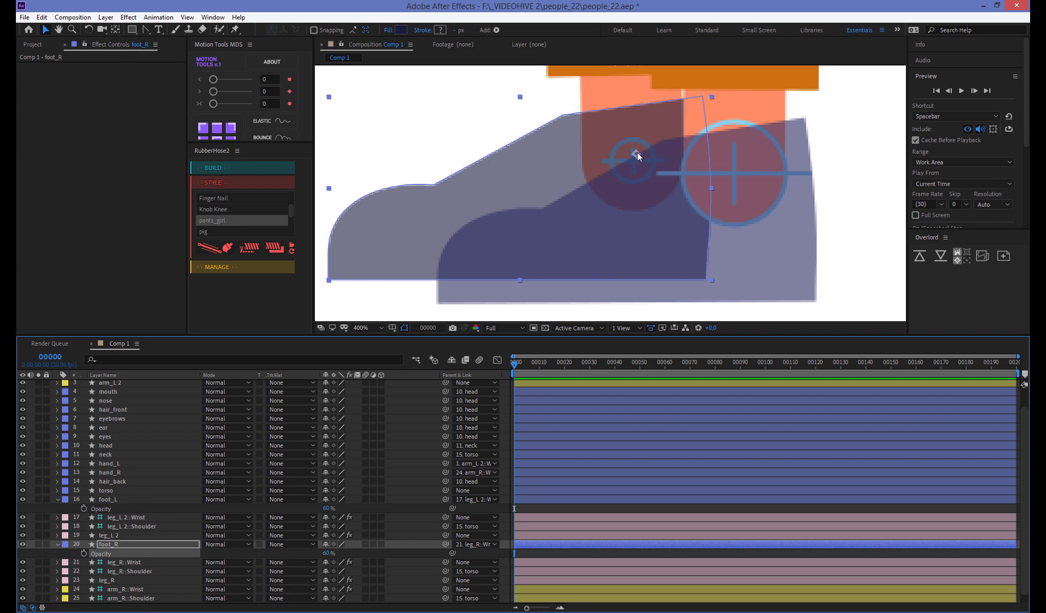
pyautogui.moveTo(637, 152); pyautogui.dragTo(636, 177)
pyautogui.press(',')
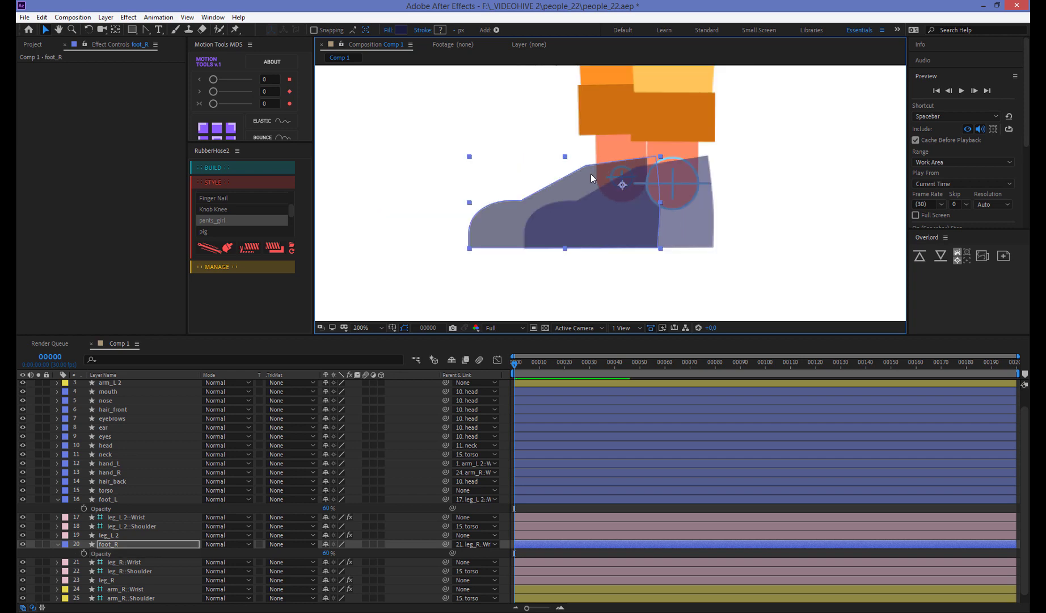
pyautogui.press('.')
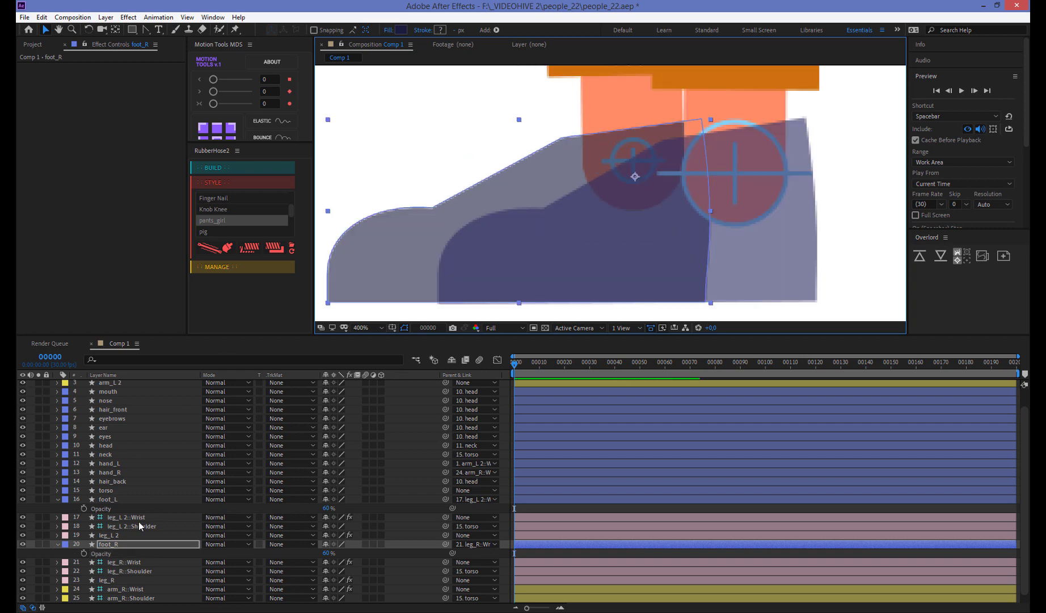
# Fit the right shoe onto the leg_R::Wrist controller by adjusting both positions
pyautogui.click(124, 562)
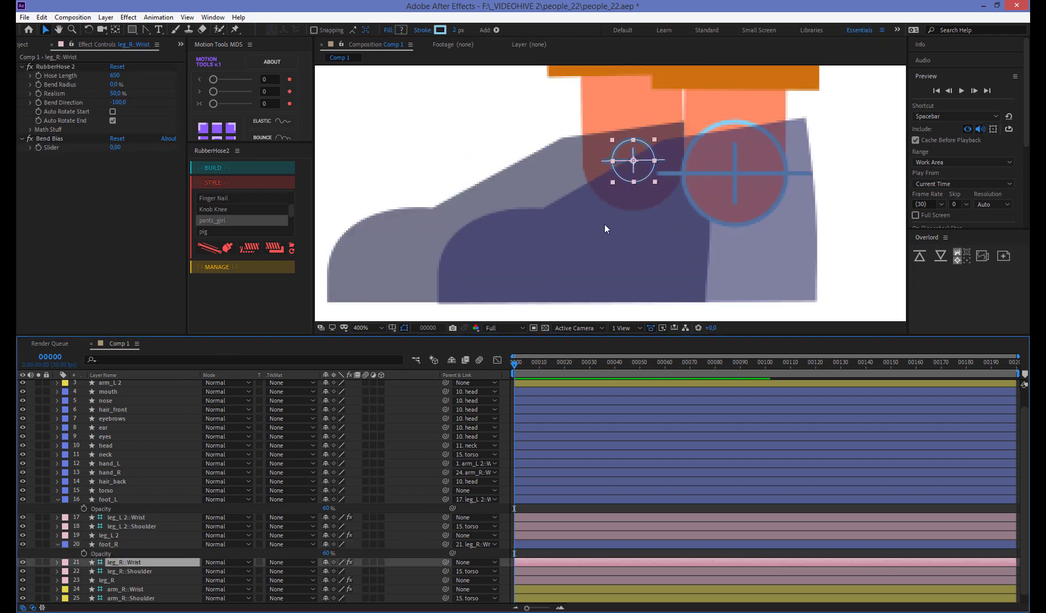
pyautogui.moveTo(638, 152); pyautogui.dragTo(639, 175)
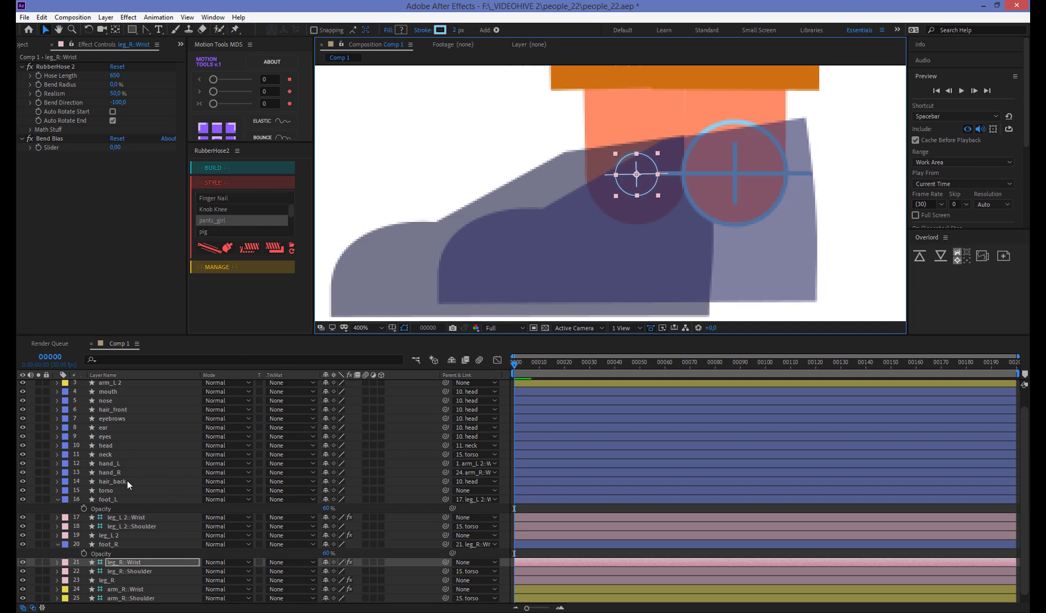
pyautogui.click(652, 213)
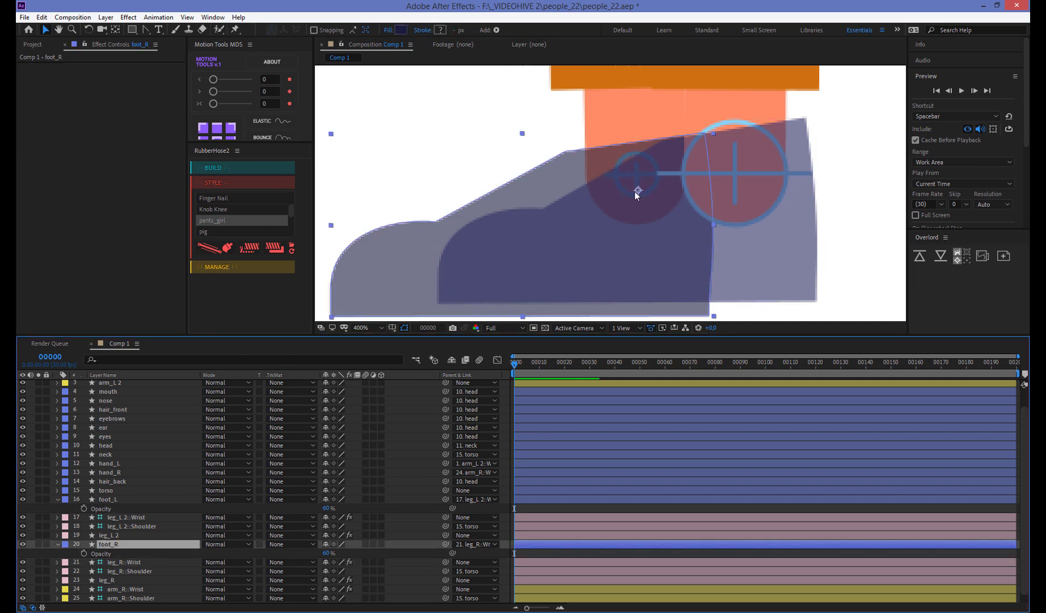
pyautogui.moveTo(637, 191); pyautogui.dragTo(636, 176)
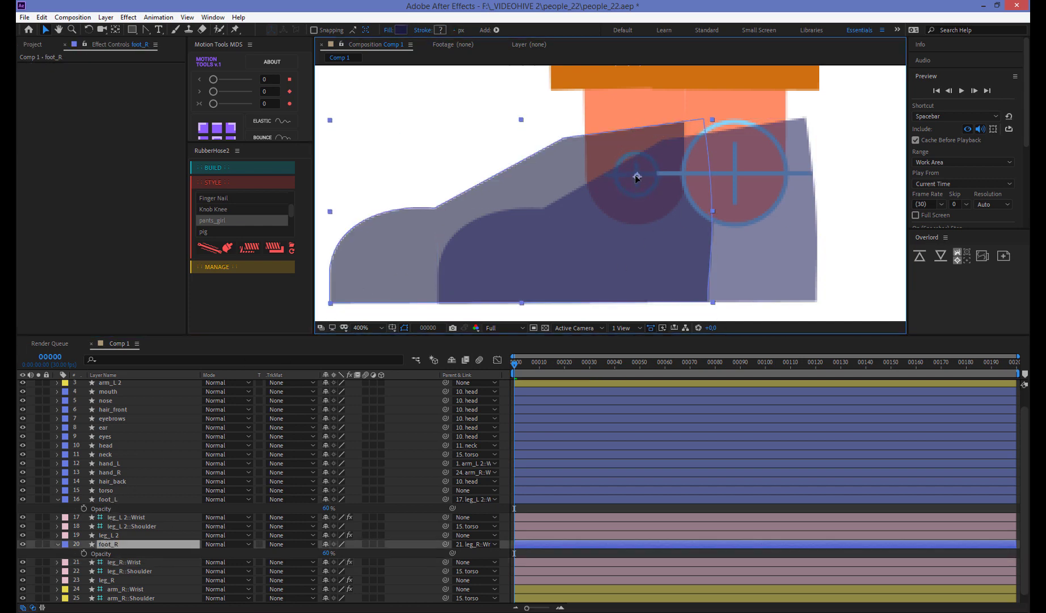
pyautogui.scroll(-4, 635, 175)
pyautogui.scroll(-2, 625, 250)
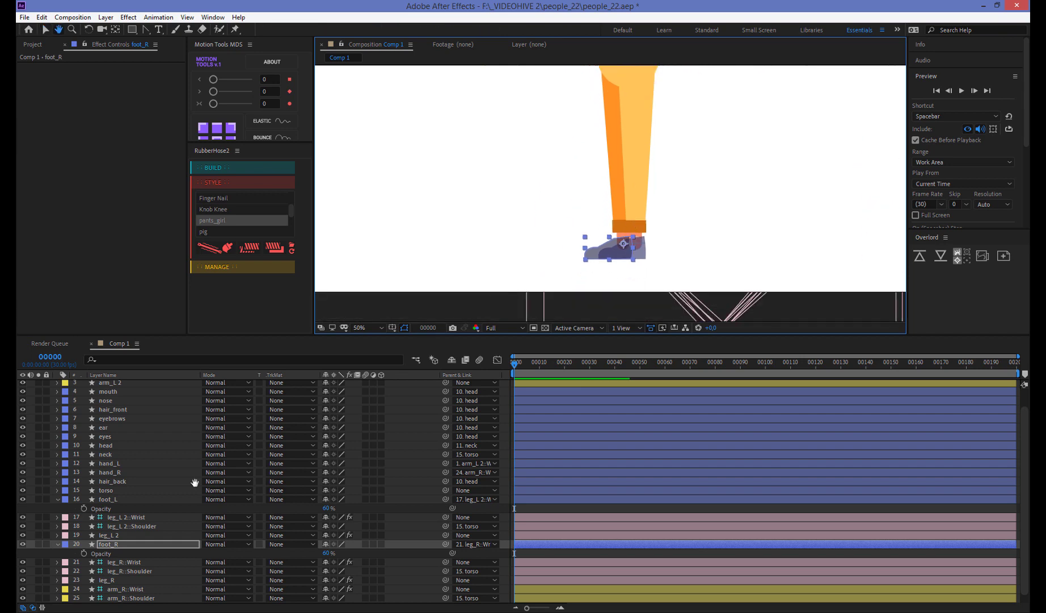
pyautogui.press('v')
# Return both foot_R and foot_L to 100% opacity
pyautogui.click(332, 552)
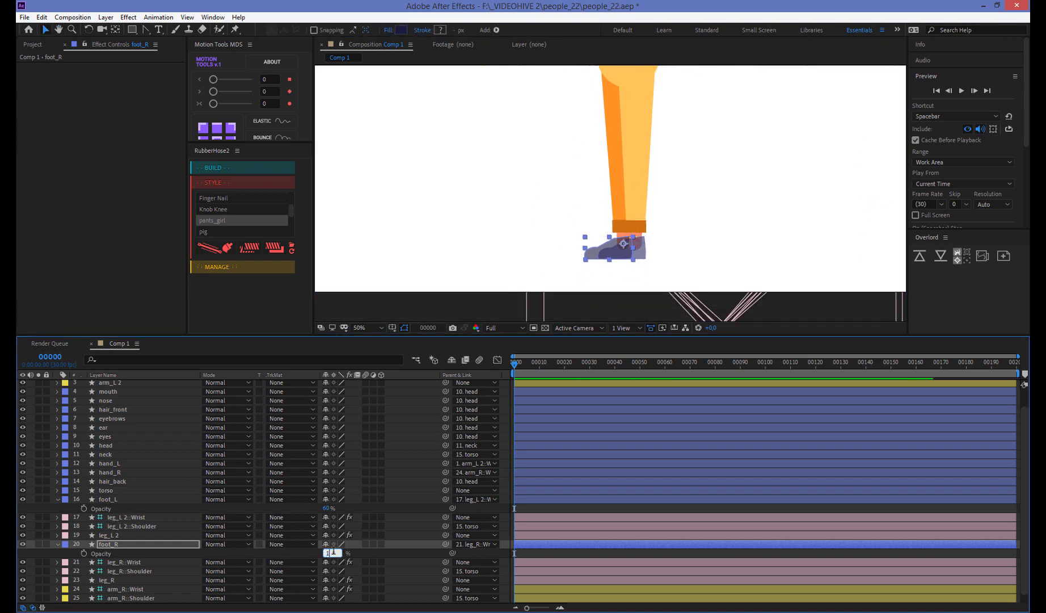
pyautogui.write('100')
pyautogui.click(327, 508)
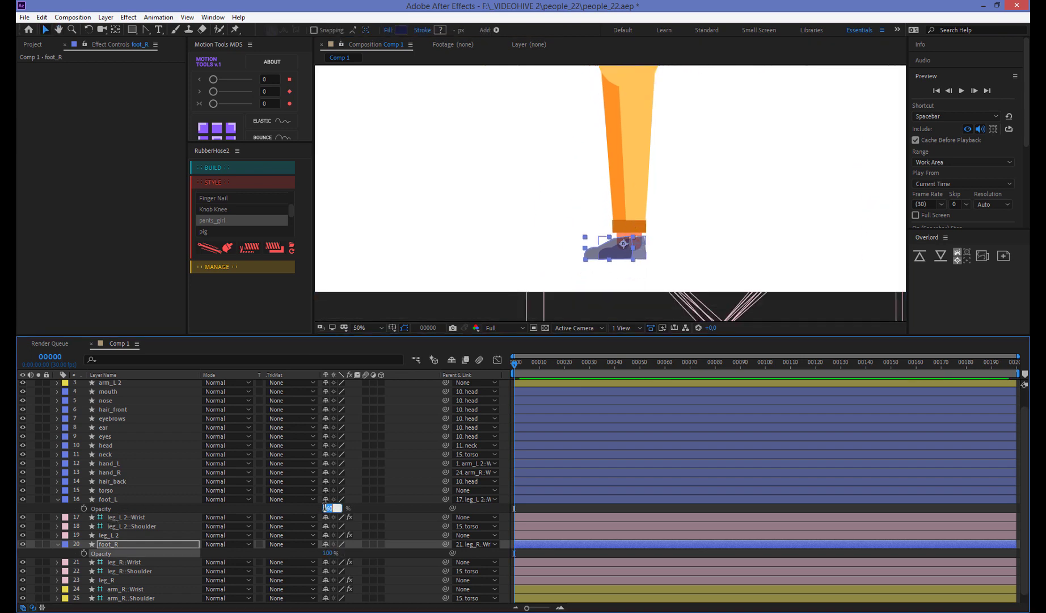
pyautogui.write('100')
pyautogui.click(630, 187)
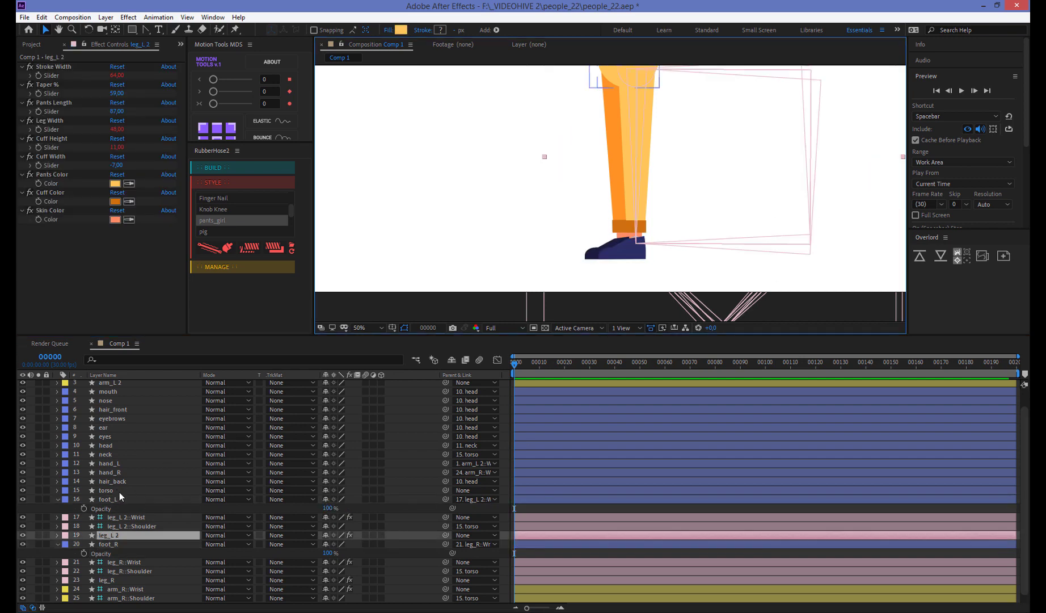
# Drag leg_L 2::Wrist around to test that the left leg bends correctly
pyautogui.click(119, 518)
pyautogui.moveTo(641, 246); pyautogui.dragTo(547, 179)
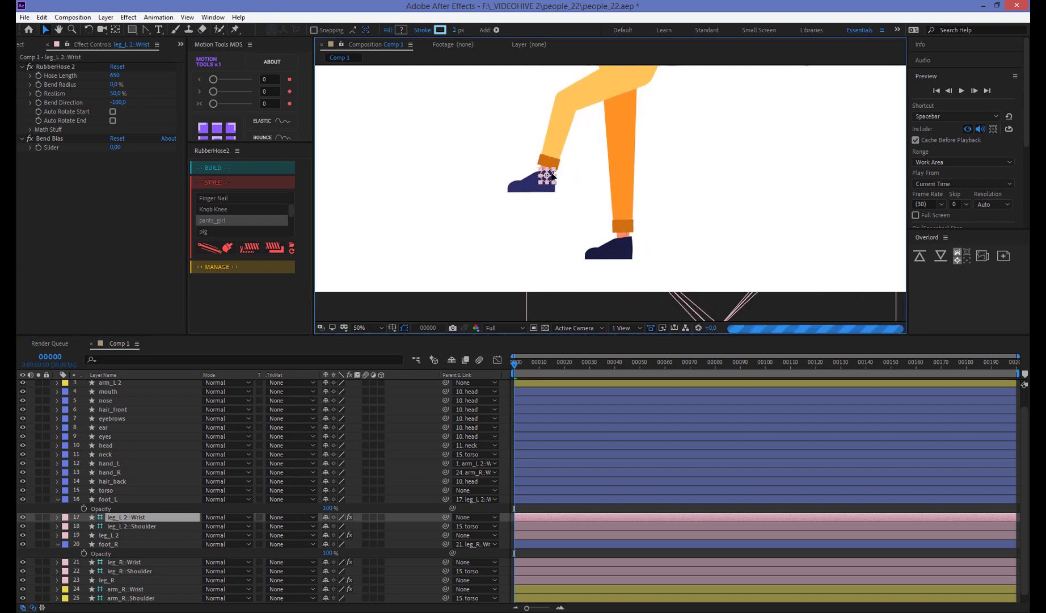
pyautogui.press('.')
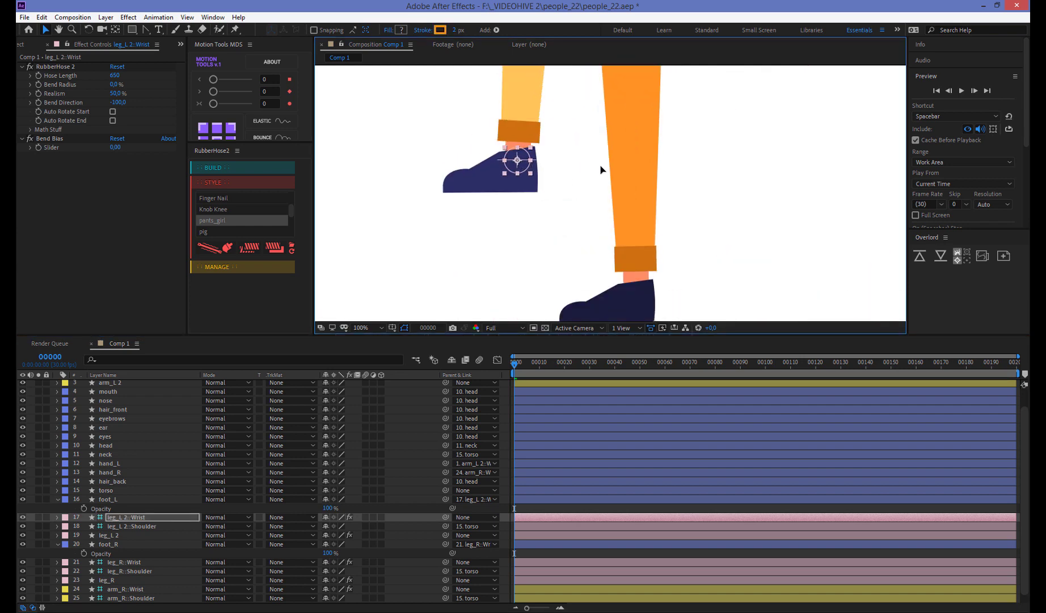
pyautogui.moveTo(489, 157)
pyautogui.mouseDown()
pyautogui.moveTo(632, 177)
pyautogui.moveTo(479, 173)
pyautogui.mouseUp()
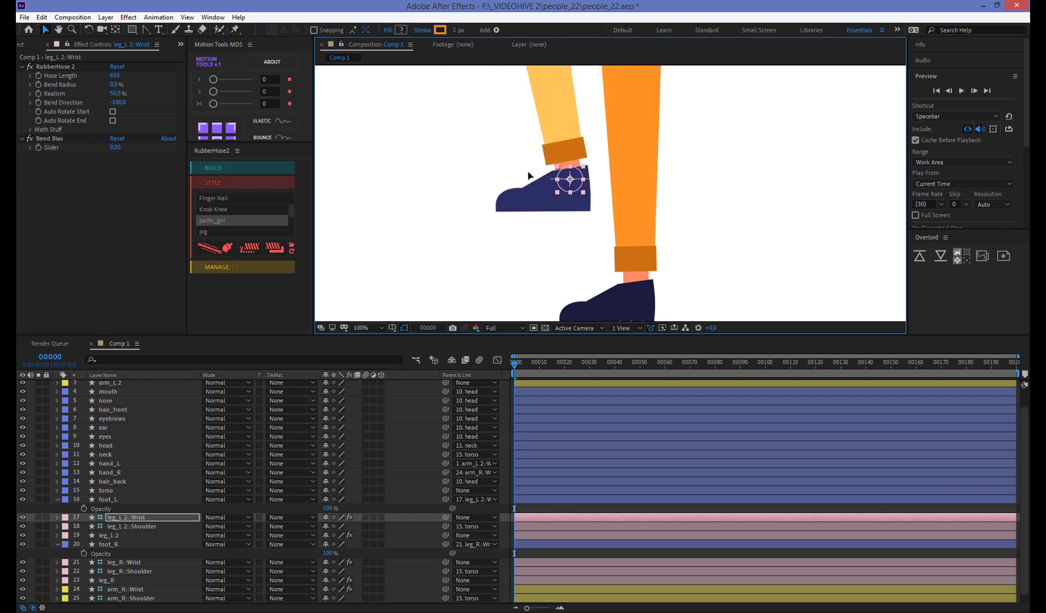
pyautogui.moveTo(532, 172); pyautogui.dragTo(484, 186)
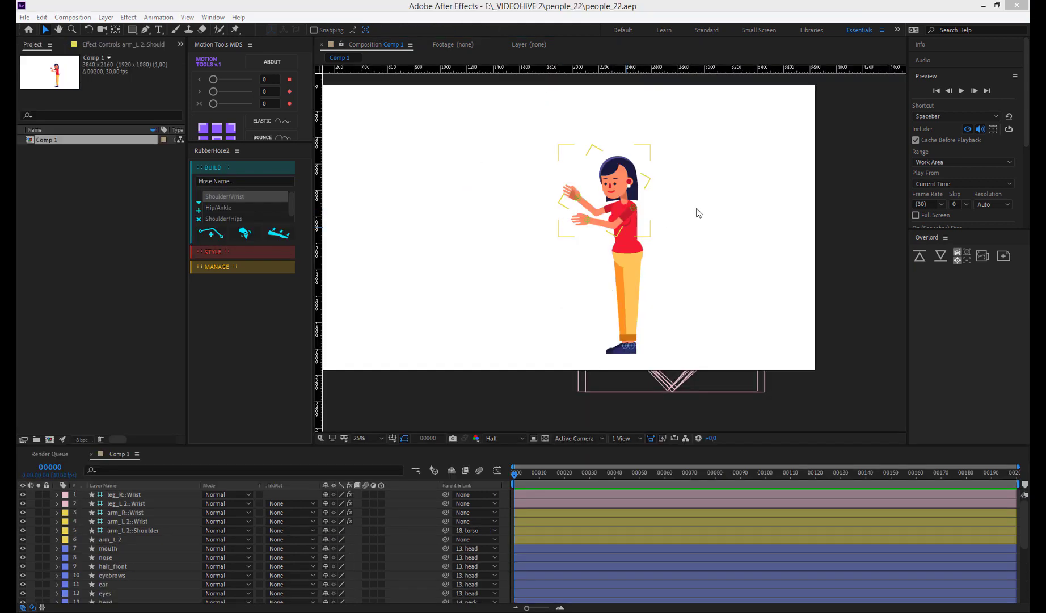
# Click through the arm and leg RubberHose controllers to check each one
pyautogui.click(740, 218)
pyautogui.click(847, 248)
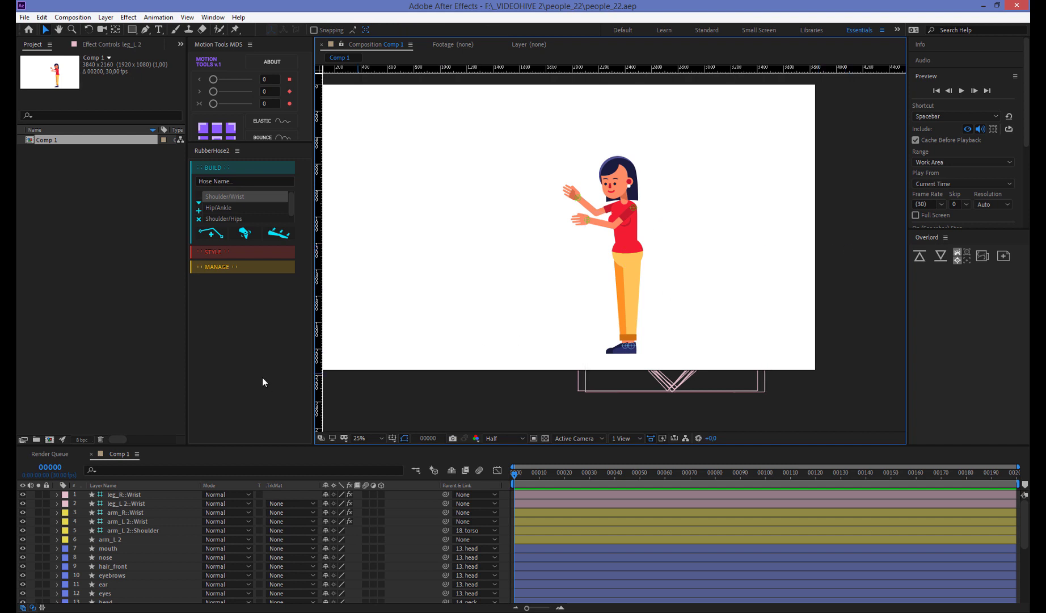
pyautogui.scroll(4, 588, 238)
pyautogui.scroll(3, 518, 278)
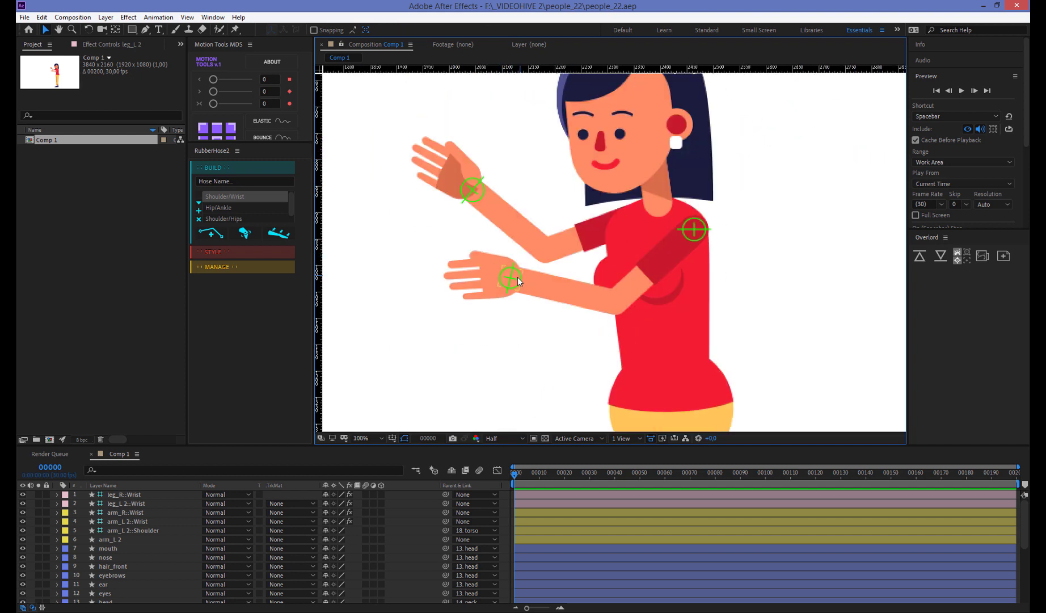
pyautogui.click(509, 279)
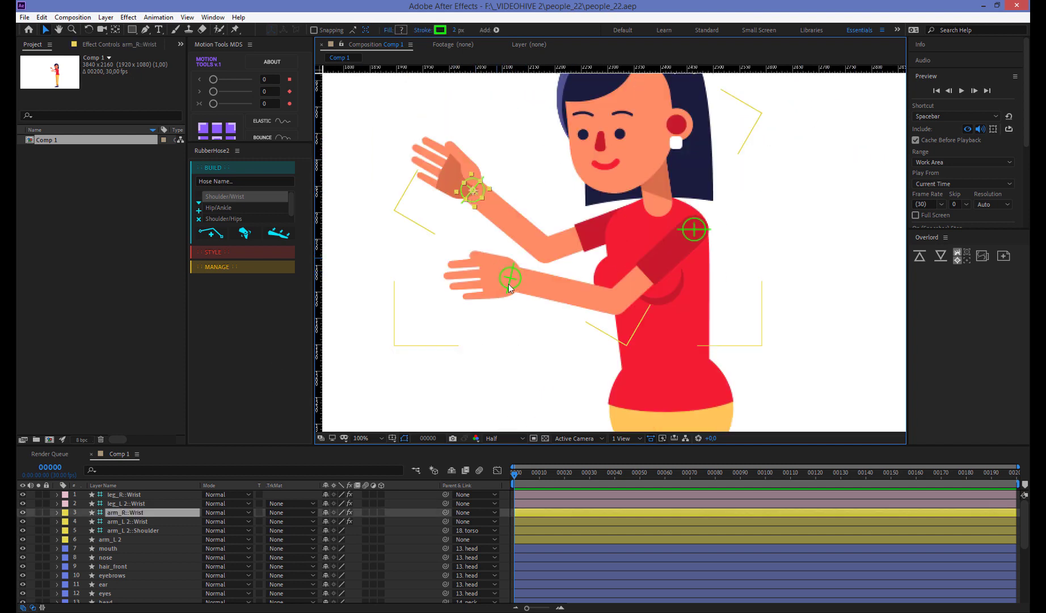
pyautogui.hotkey('ctrl', 'Down')
pyautogui.hotkey('ctrl', 'Down')
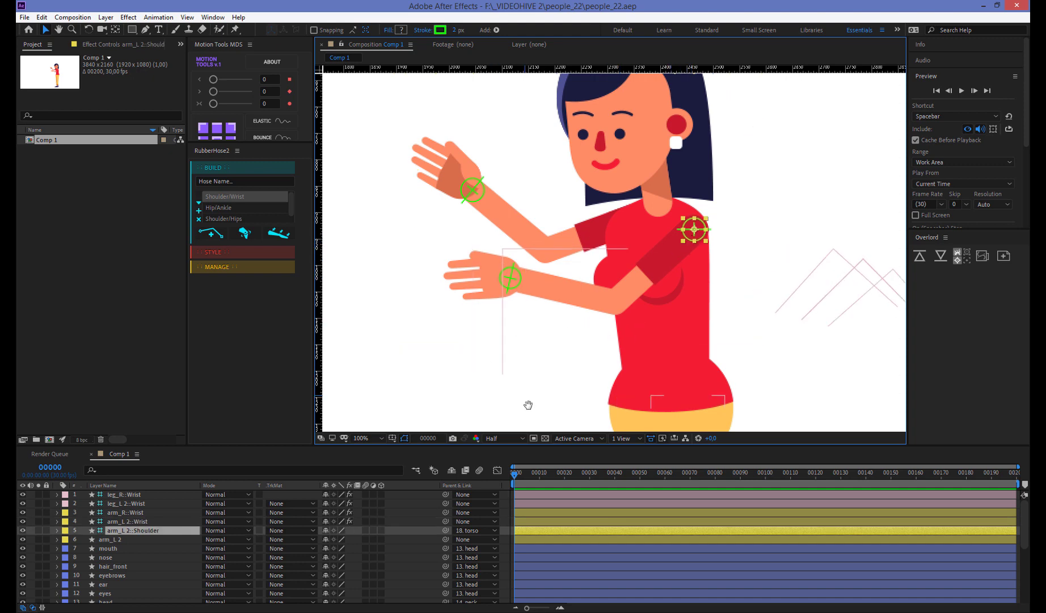
pyautogui.scroll(-4, 620, 346)
pyautogui.scroll(-4, 620, 347)
pyautogui.click(628, 400)
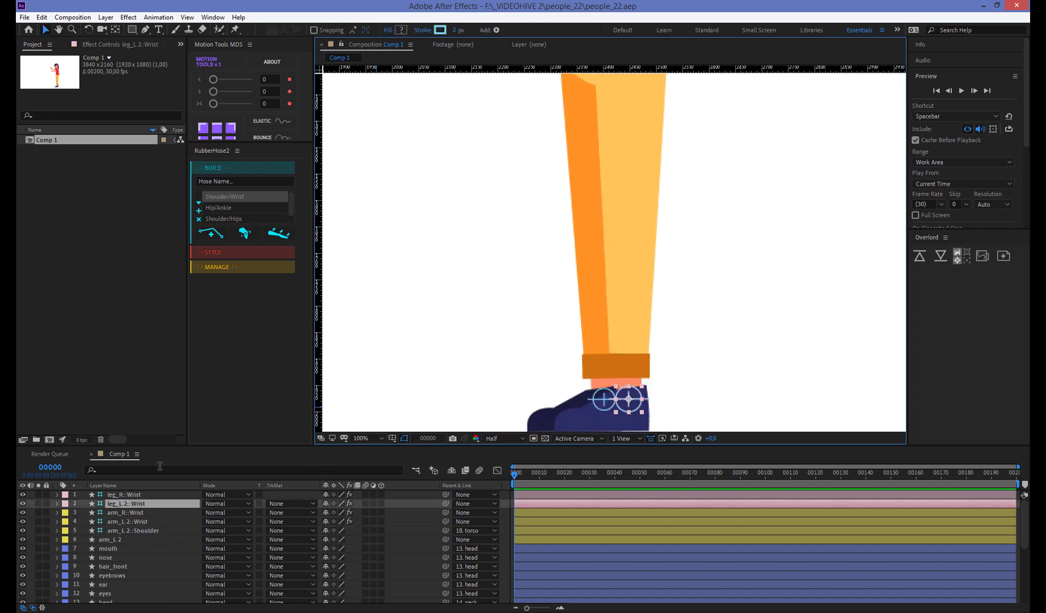
# Enlarge the timeline, select the four wrist controllers in layers 1–4, then deselect
pyautogui.moveTo(161, 447); pyautogui.dragTo(174, 366)
pyautogui.keyDown('ctrl'); pyautogui.click(137, 413); pyautogui.keyUp('ctrl')
pyautogui.keyDown('shift'); pyautogui.click(138, 437); pyautogui.keyUp('shift')
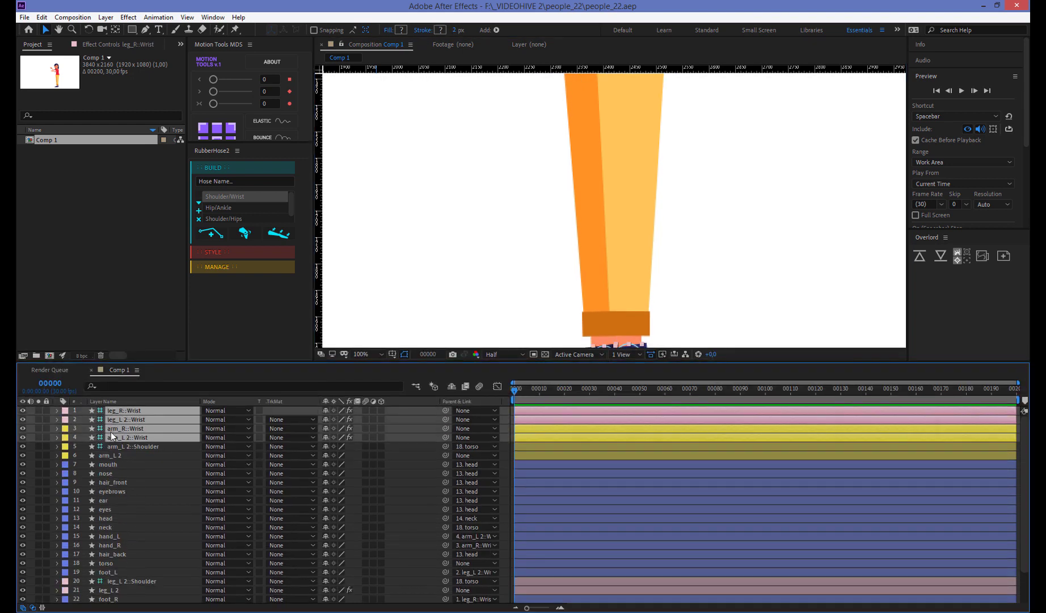
pyautogui.scroll(-2, 667, 318)
pyautogui.scroll(6, 682, 285)
pyautogui.scroll(-7, 667, 156)
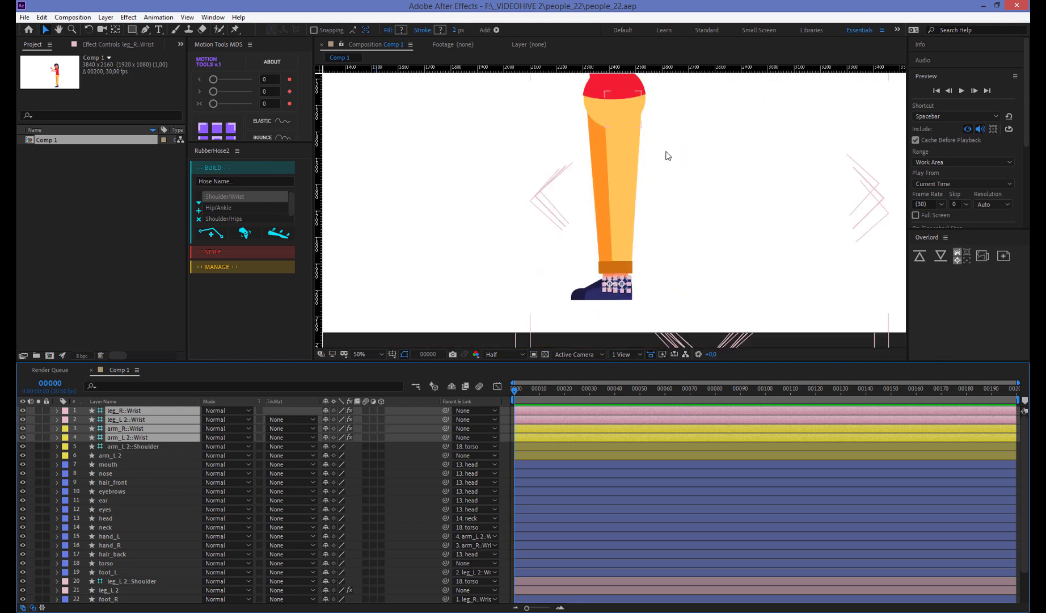
pyautogui.moveTo(666, 157); pyautogui.dragTo(681, 306)
pyautogui.press('v')
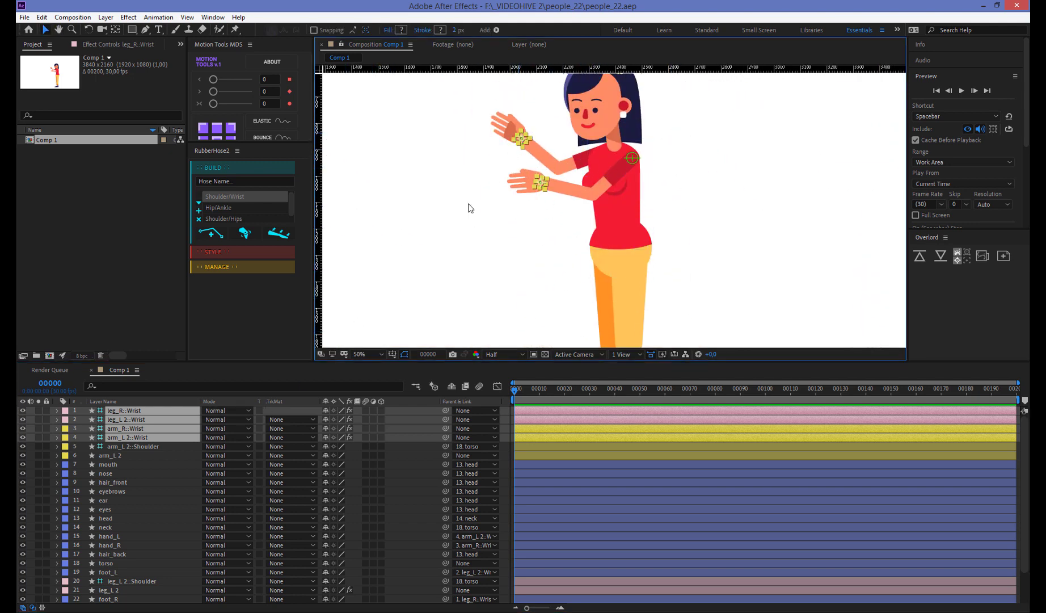
pyautogui.click(397, 168)
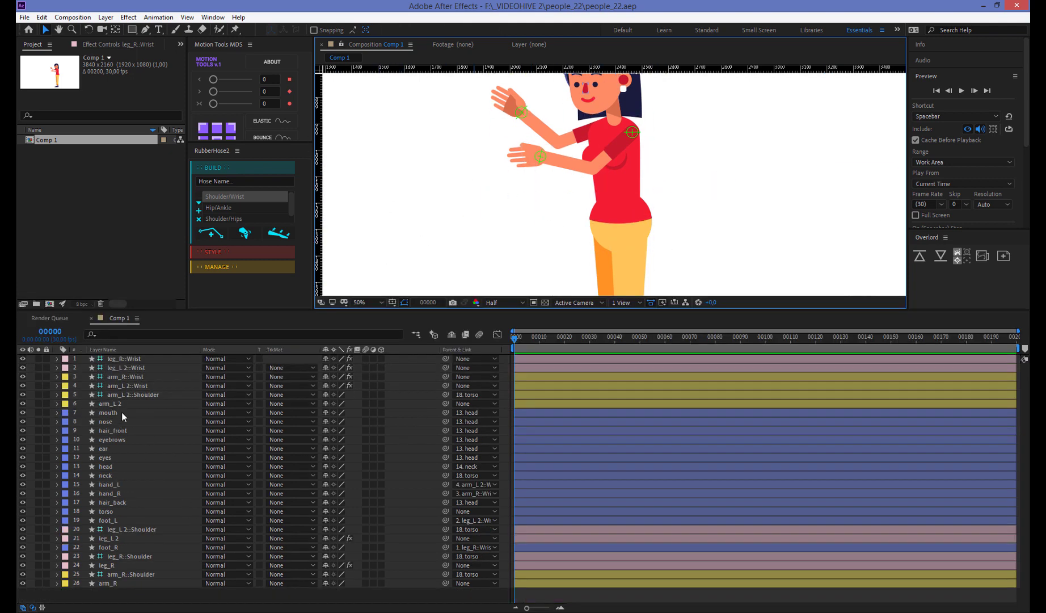
# Resize the composition and timeline panels so all 26 layers are listed
pyautogui.click(122, 412)
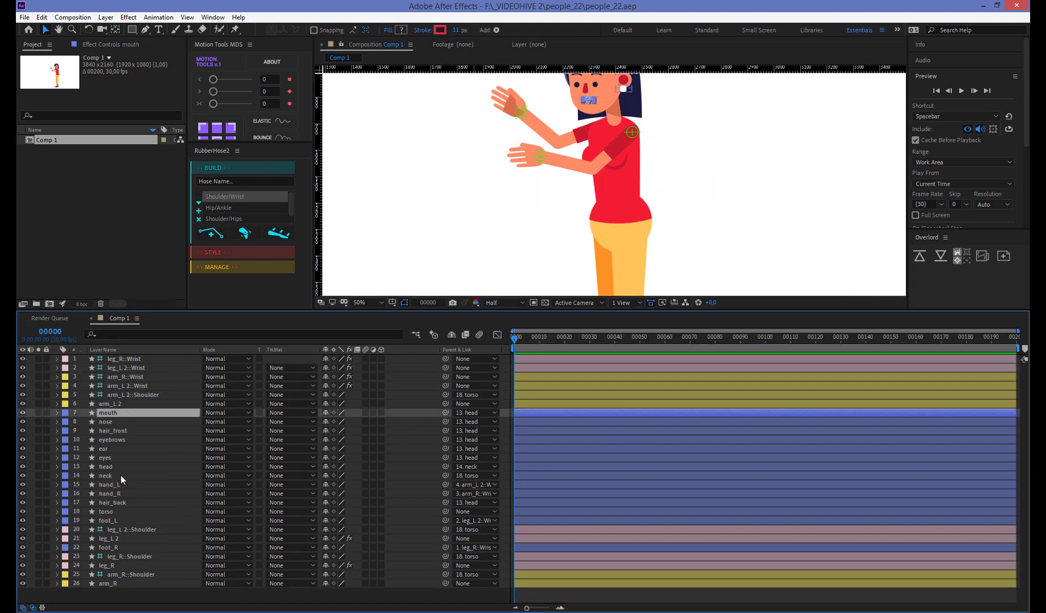
pyautogui.click(113, 520)
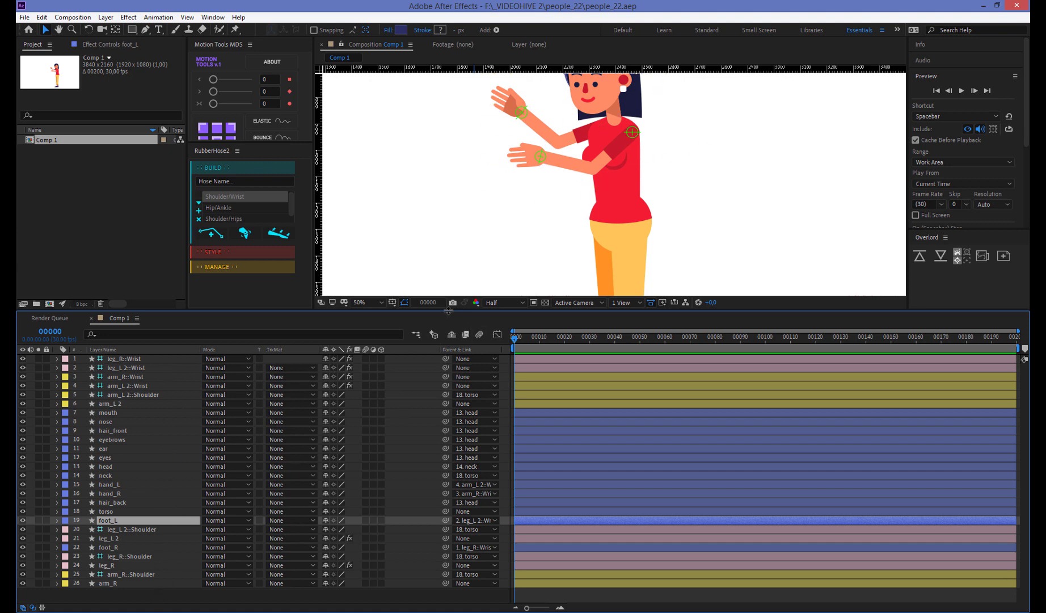
pyautogui.moveTo(449, 311); pyautogui.dragTo(474, 342)
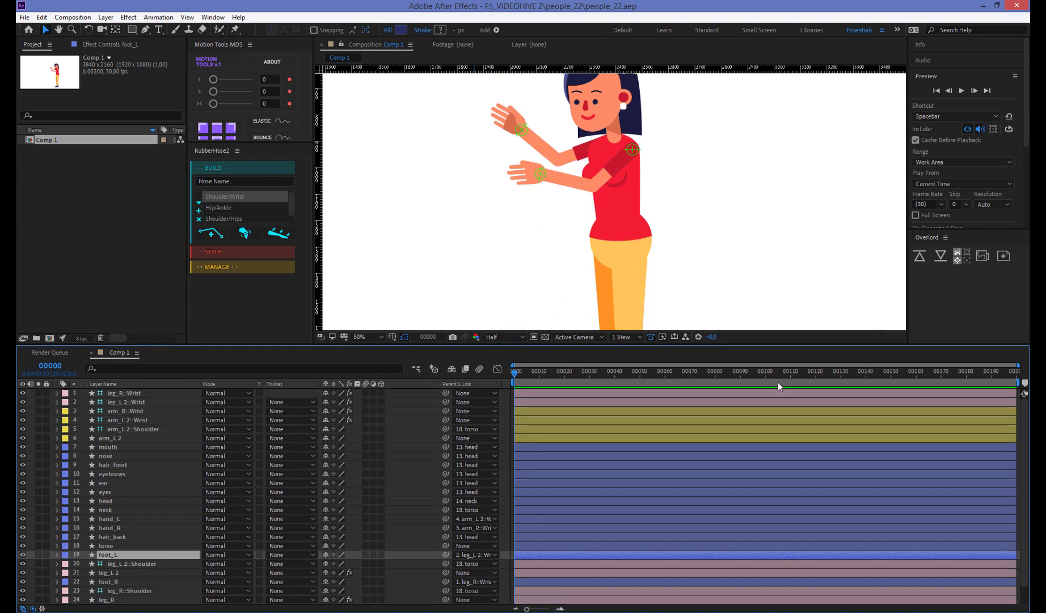
pyautogui.moveTo(778, 345); pyautogui.dragTo(767, 428)
pyautogui.scroll(-2, 716, 330)
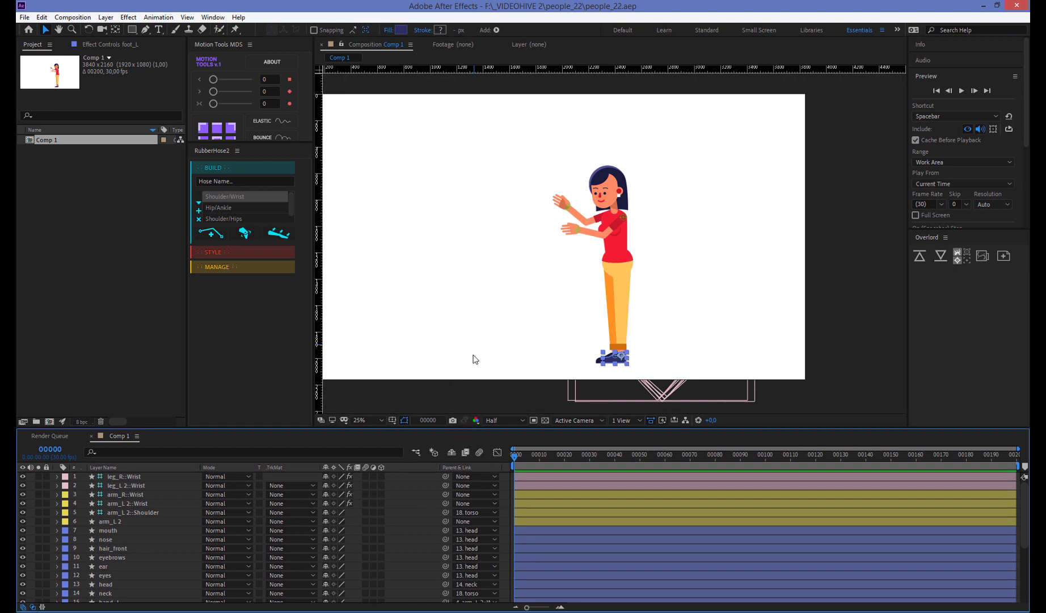
pyautogui.moveTo(495, 428); pyautogui.dragTo(494, 293)
# Shy mouth, nose, hair_front, eyebrows, ear, eyes, head, neck and hair_back, then hide shy layers
pyautogui.click(108, 395)
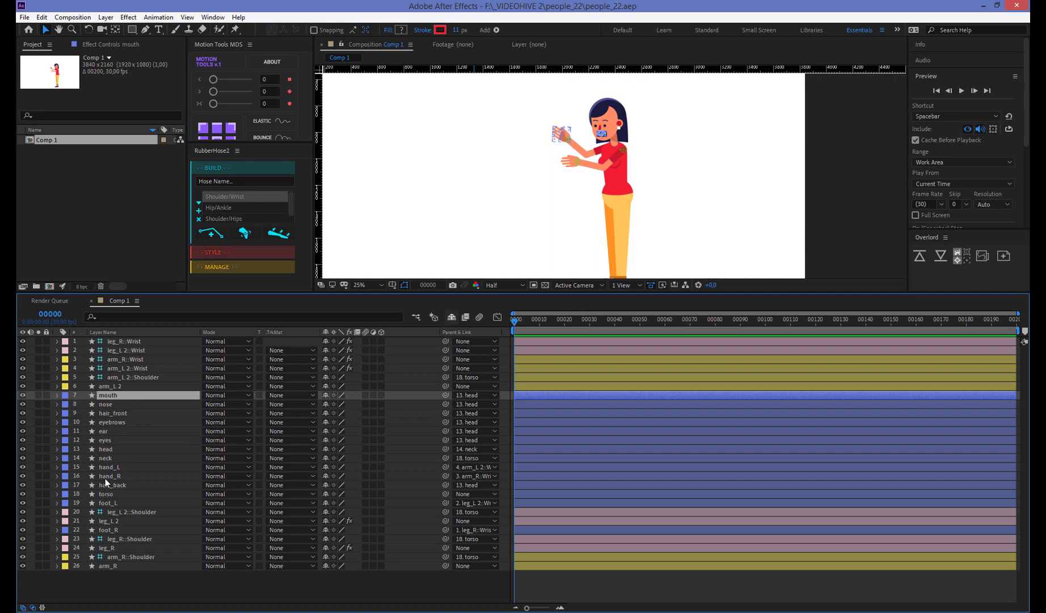
pyautogui.keyDown('ctrl'); pyautogui.click(106, 404); pyautogui.keyUp('ctrl')
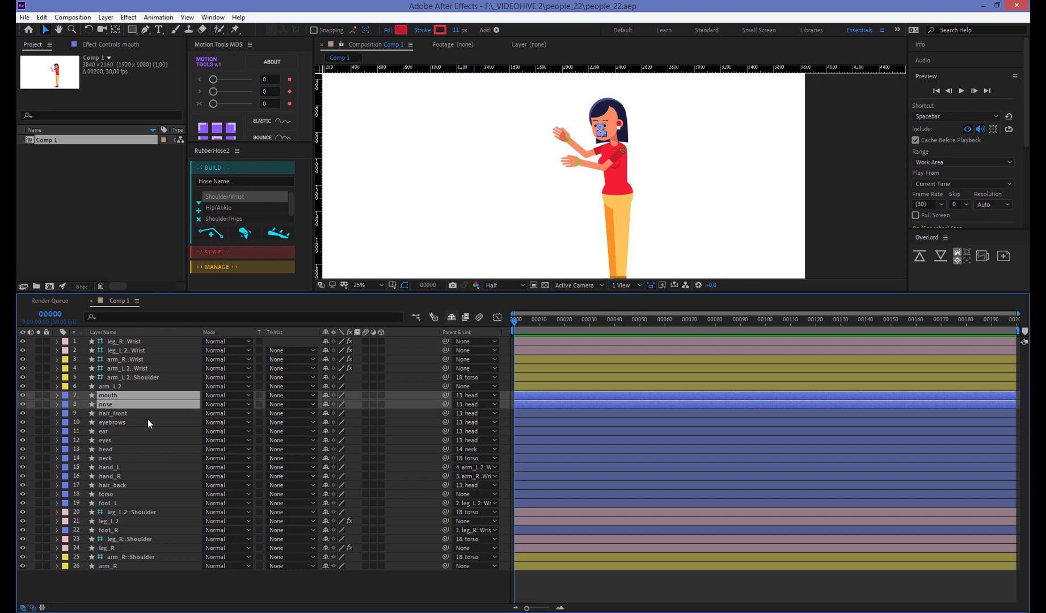
pyautogui.keyDown('ctrl'); pyautogui.click(118, 414); pyautogui.keyUp('ctrl')
pyautogui.keyDown('ctrl'); pyautogui.click(113, 422); pyautogui.keyUp('ctrl')
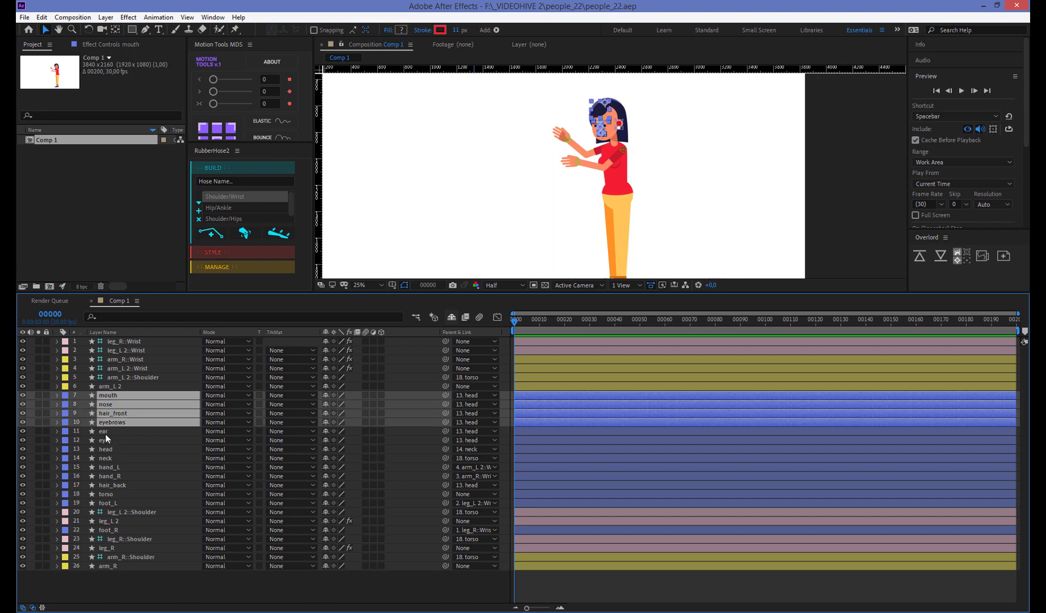
pyautogui.keyDown('ctrl'); pyautogui.click(108, 431); pyautogui.keyUp('ctrl')
pyautogui.keyDown('ctrl'); pyautogui.click(105, 440); pyautogui.keyUp('ctrl')
pyautogui.keyDown('ctrl'); pyautogui.click(106, 450); pyautogui.keyUp('ctrl')
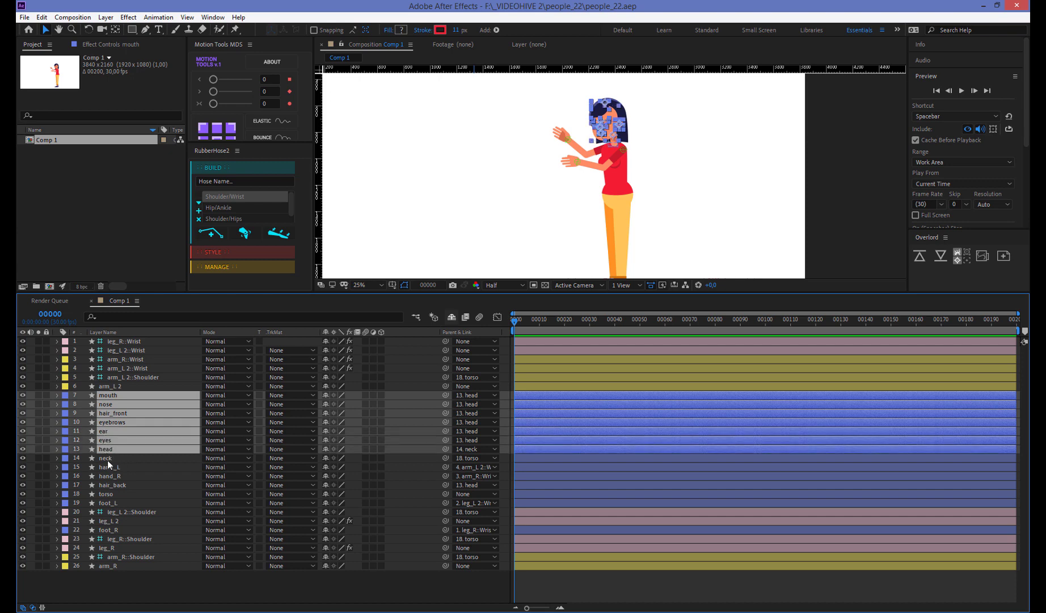
pyautogui.keyDown('ctrl'); pyautogui.click(108, 459); pyautogui.keyUp('ctrl')
pyautogui.keyDown('ctrl'); pyautogui.click(111, 467); pyautogui.keyUp('ctrl')
pyautogui.keyDown('ctrl'); pyautogui.click(111, 468); pyautogui.keyUp('ctrl')
pyautogui.keyDown('ctrl'); pyautogui.click(120, 487); pyautogui.keyUp('ctrl')
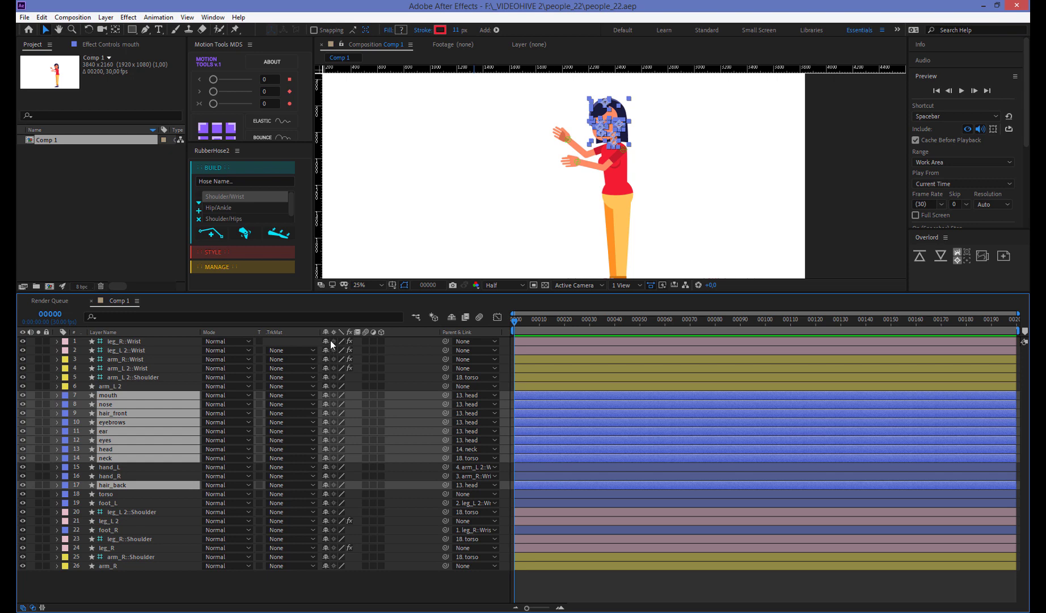
pyautogui.click(325, 395)
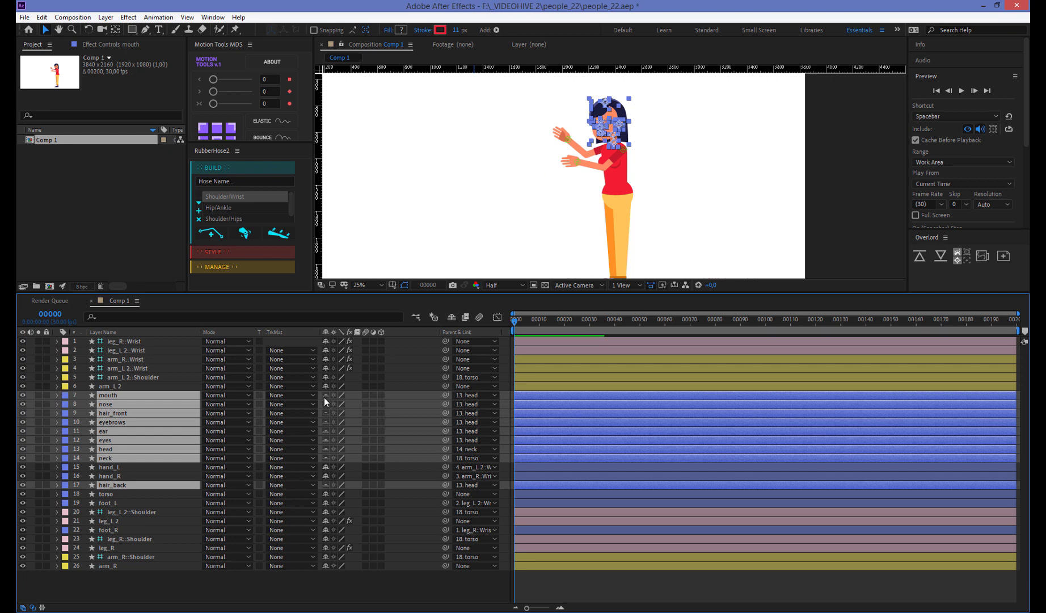
pyautogui.click(452, 317)
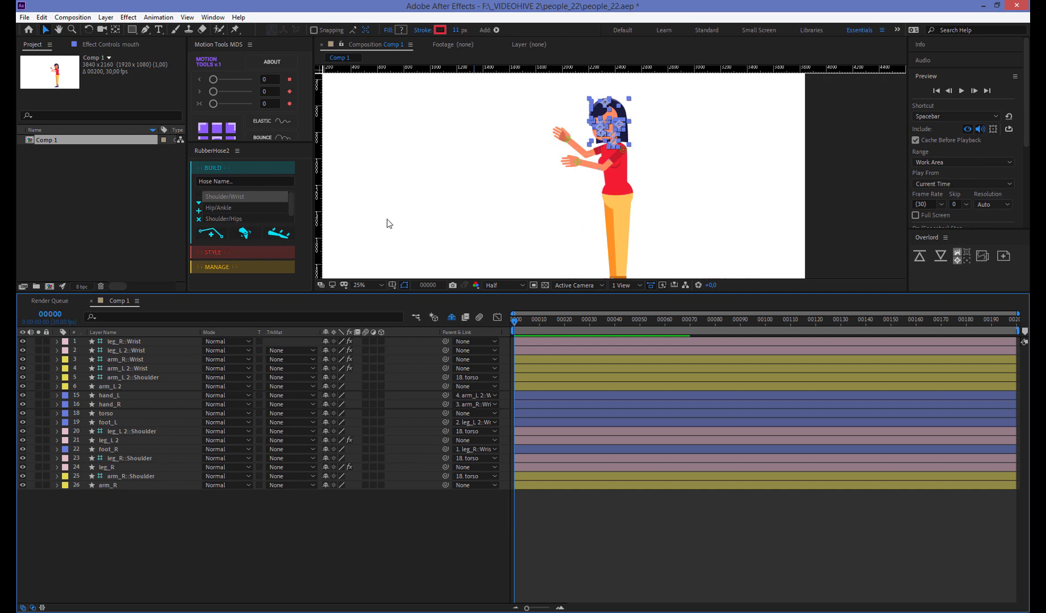
# Mark the four ::Shoulder controllers of arm_L 2, leg_L 2, leg_R and arm_R as shy
pyautogui.click(231, 536)
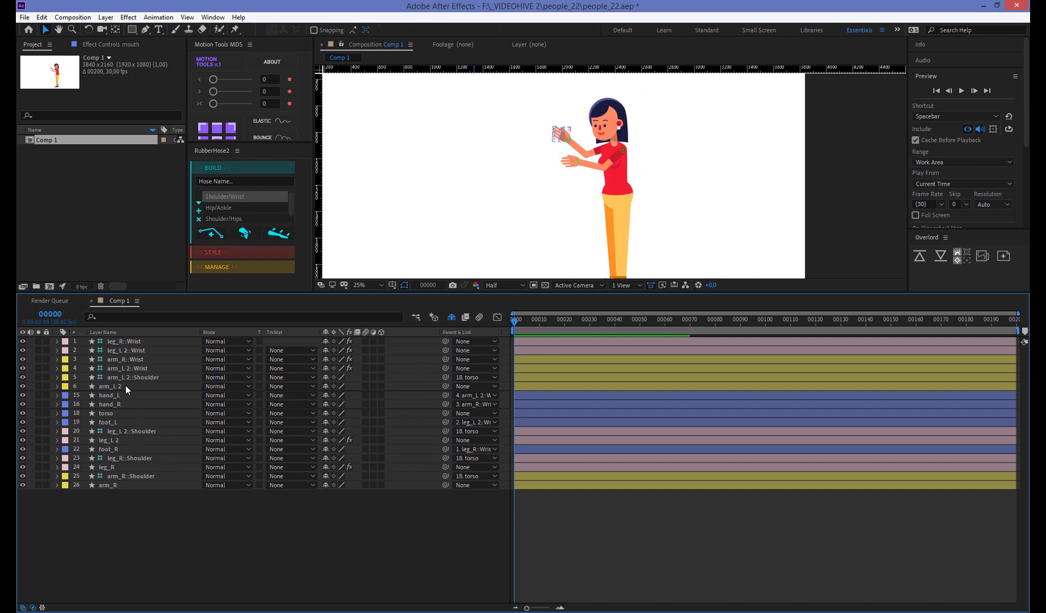
pyautogui.click(149, 385)
pyautogui.click(149, 379)
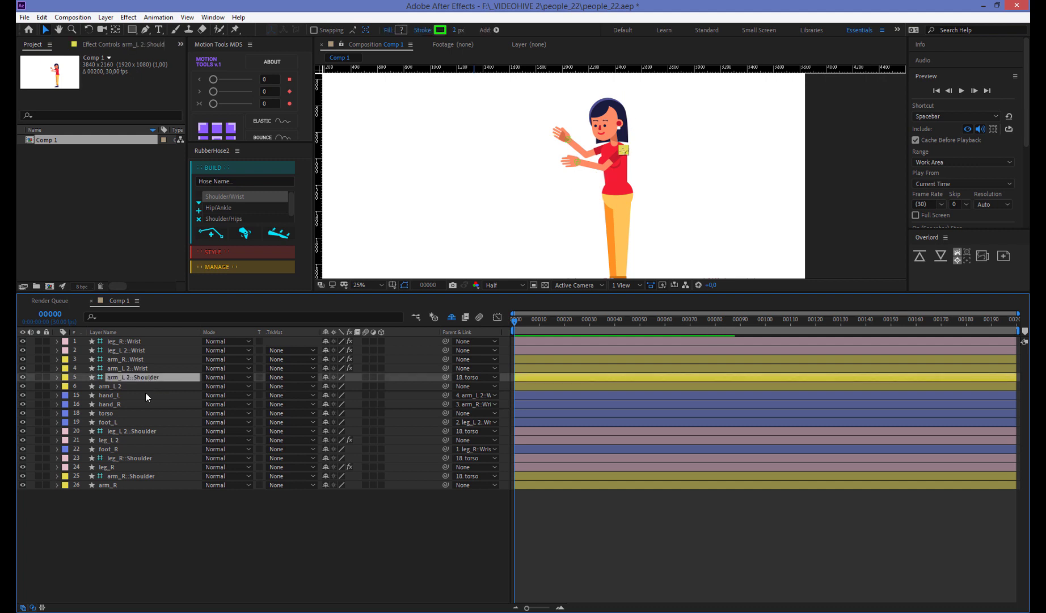
pyautogui.keyDown('ctrl'); pyautogui.click(143, 437); pyautogui.keyUp('ctrl')
pyautogui.click(145, 433)
pyautogui.keyDown('ctrl'); pyautogui.click(142, 458); pyautogui.keyUp('ctrl')
pyautogui.keyDown('ctrl'); pyautogui.click(145, 474); pyautogui.keyUp('ctrl')
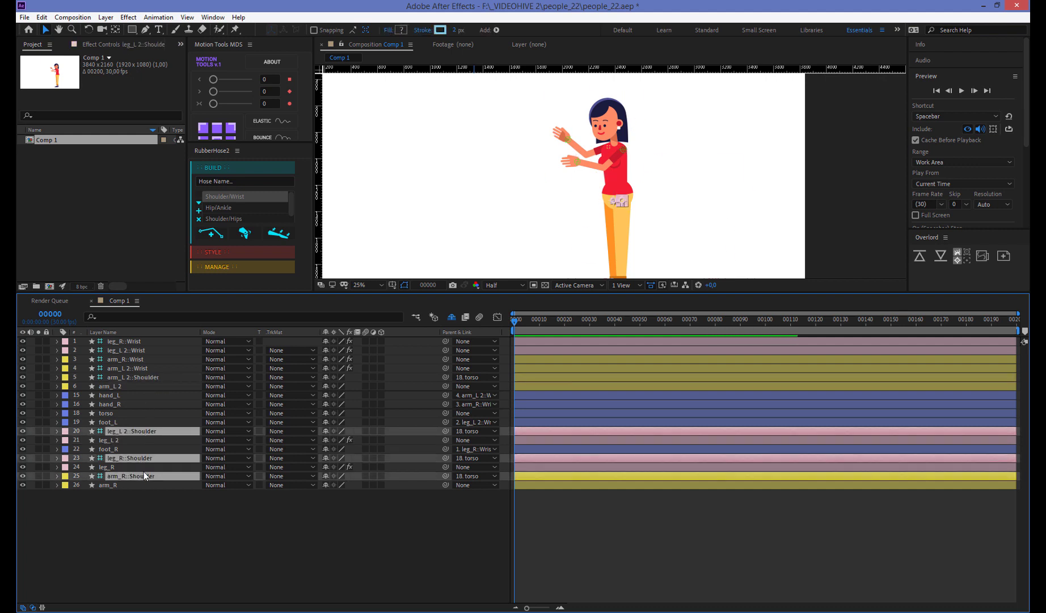
pyautogui.keyDown('ctrl'); pyautogui.click(149, 379); pyautogui.keyUp('ctrl')
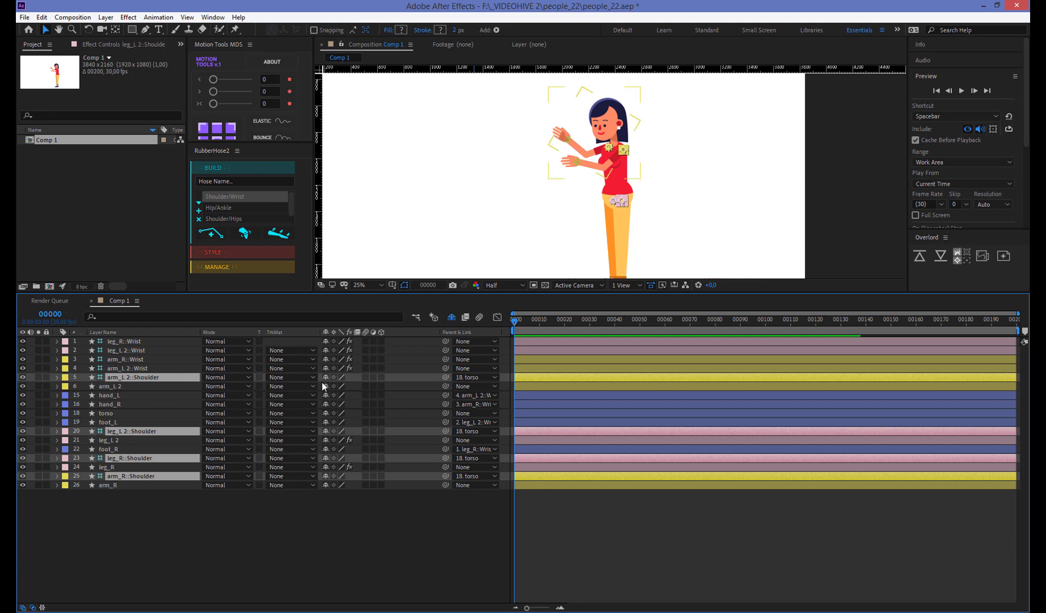
pyautogui.press('Delete')
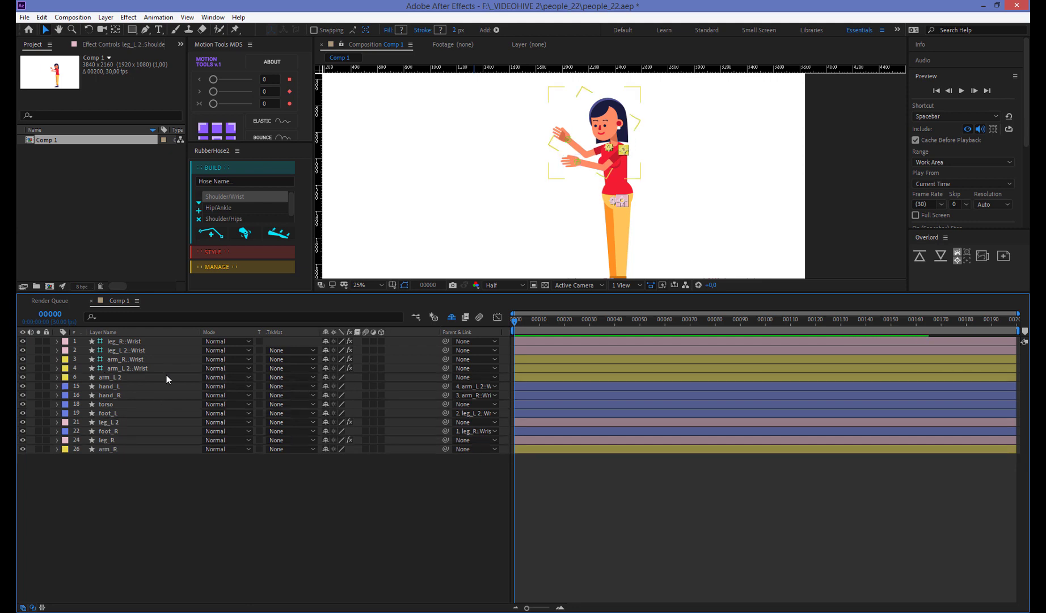
# Mark the arm_L 2, leg_L 2, leg_R and arm_R hose layers as shy
pyautogui.click(113, 378)
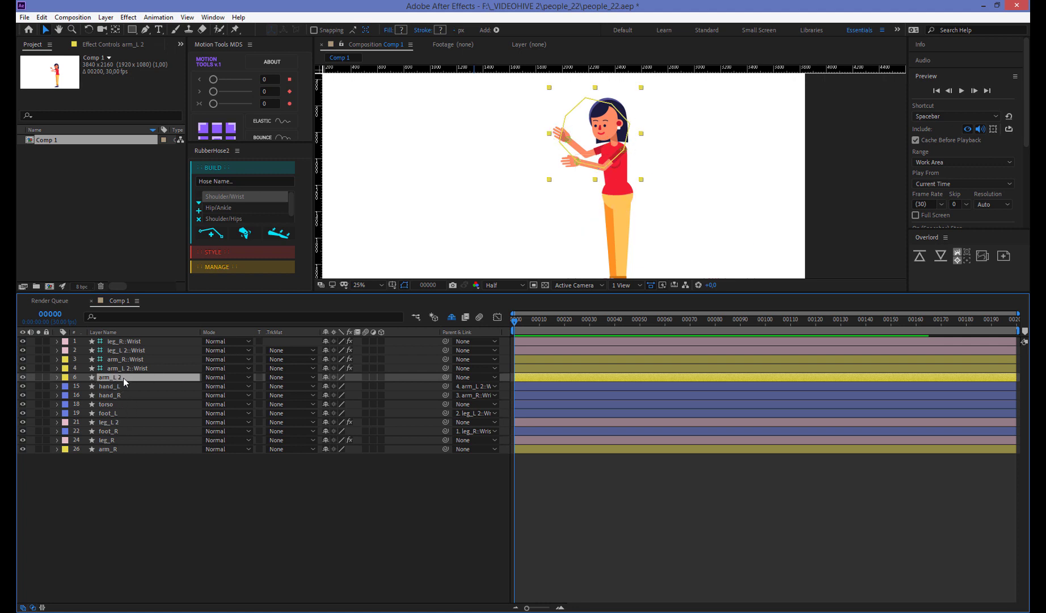
pyautogui.keyDown('ctrl'); pyautogui.click(108, 422); pyautogui.keyUp('ctrl')
pyautogui.keyDown('ctrl'); pyautogui.click(107, 440); pyautogui.keyUp('ctrl')
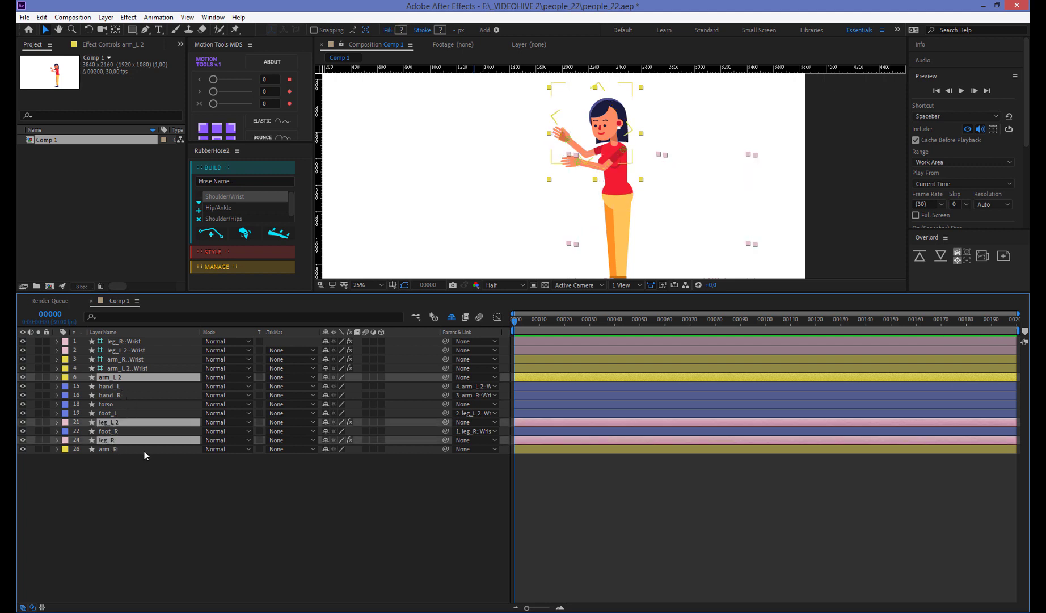
pyautogui.keyDown('ctrl'); pyautogui.click(110, 448); pyautogui.keyUp('ctrl')
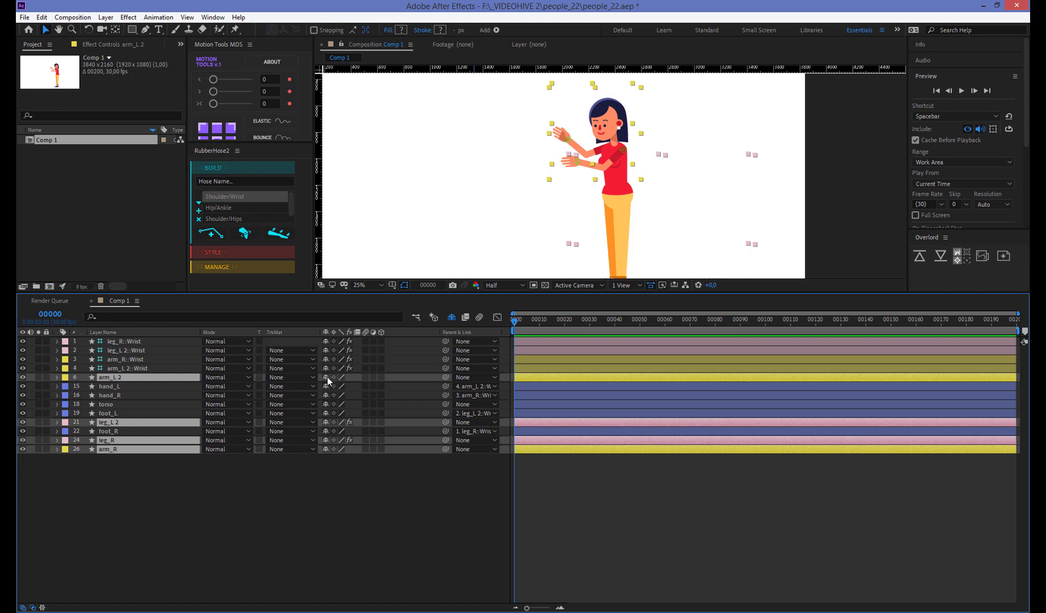
pyautogui.press('Delete')
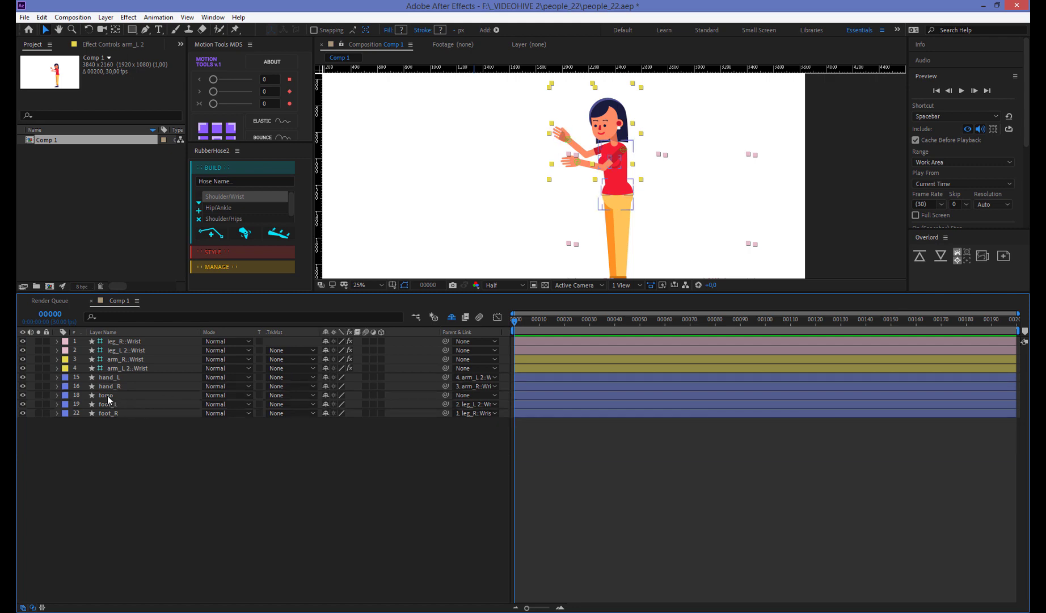
# Enlarge the viewer and review the torso, both feet, both hands and four wrist controller layers
pyautogui.click(155, 396)
pyautogui.click(113, 405)
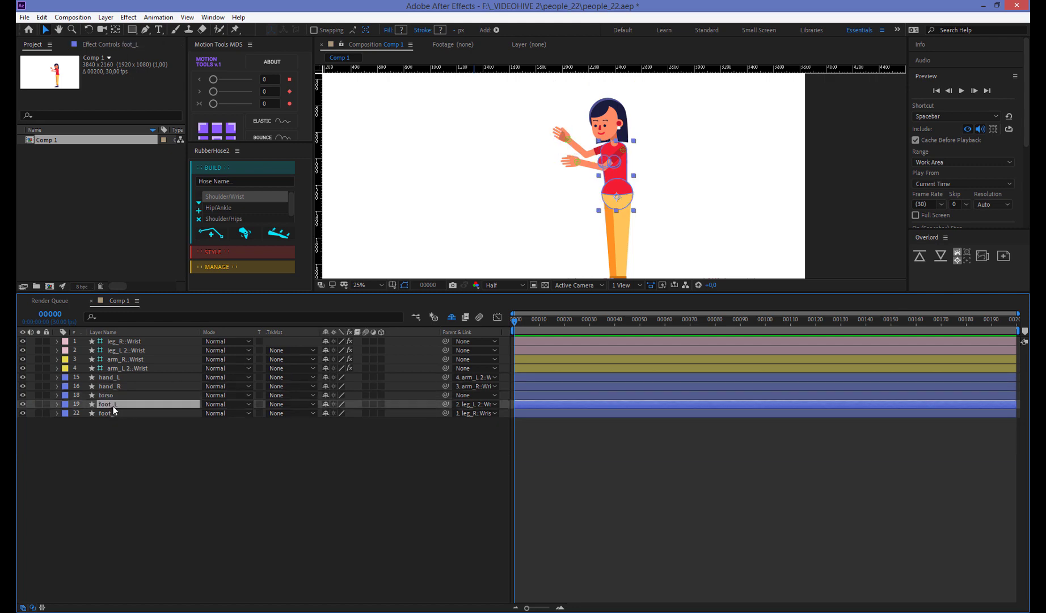
pyautogui.click(111, 417)
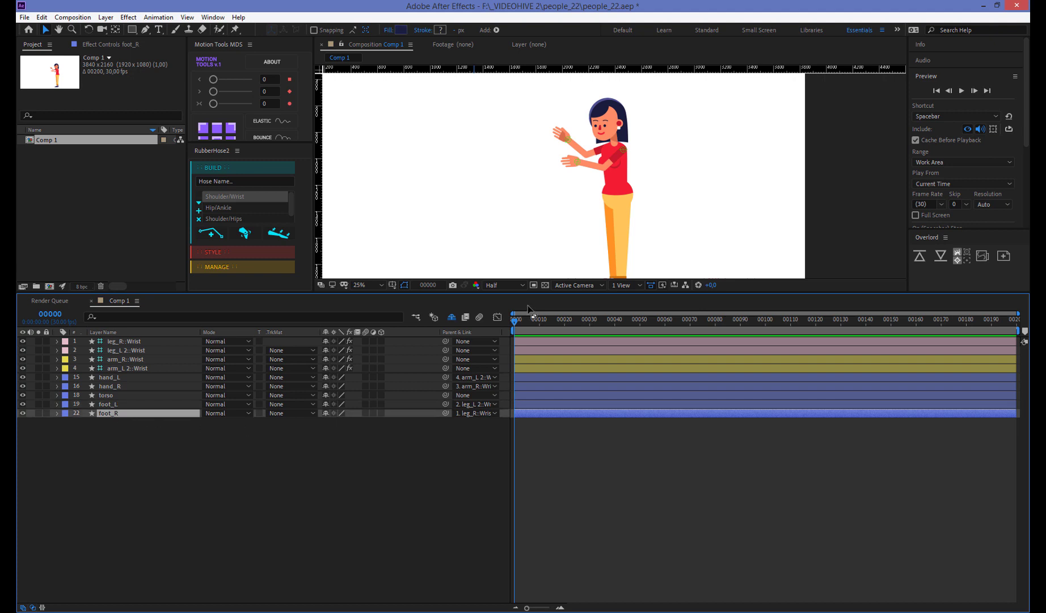
pyautogui.moveTo(513, 292); pyautogui.dragTo(511, 405)
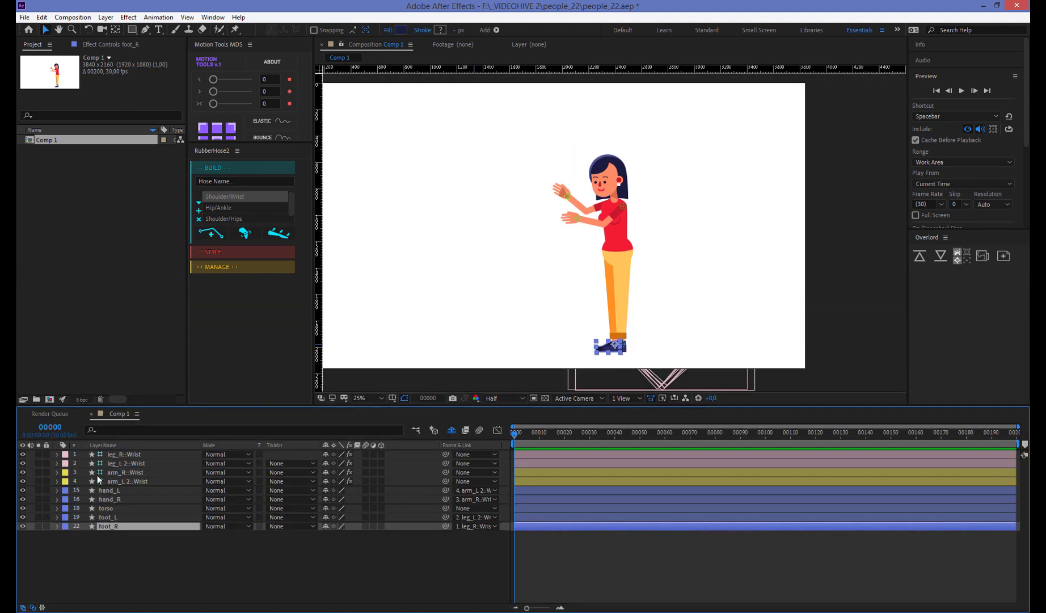
pyautogui.click(110, 491)
pyautogui.click(110, 498)
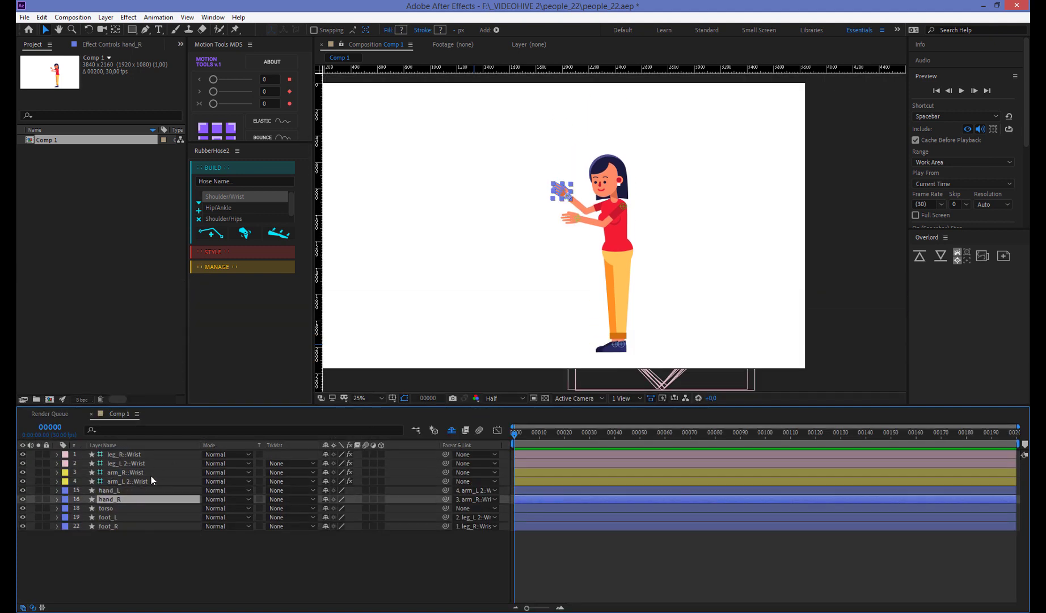
pyautogui.click(137, 481)
pyautogui.click(138, 472)
pyautogui.click(138, 463)
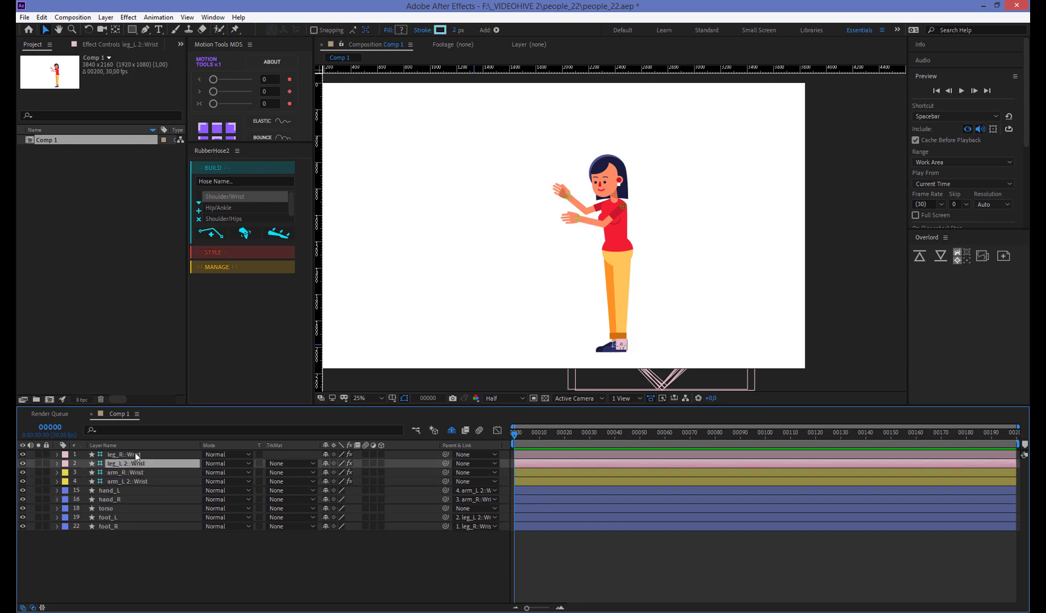
pyautogui.click(135, 454)
# Test the rig by pulling the arm_L 2 wrist down, then grabbing the torso controller
pyautogui.moveTo(578, 220)
pyautogui.mouseDown()
pyautogui.moveTo(597, 248)
pyautogui.moveTo(581, 236)
pyautogui.mouseUp()
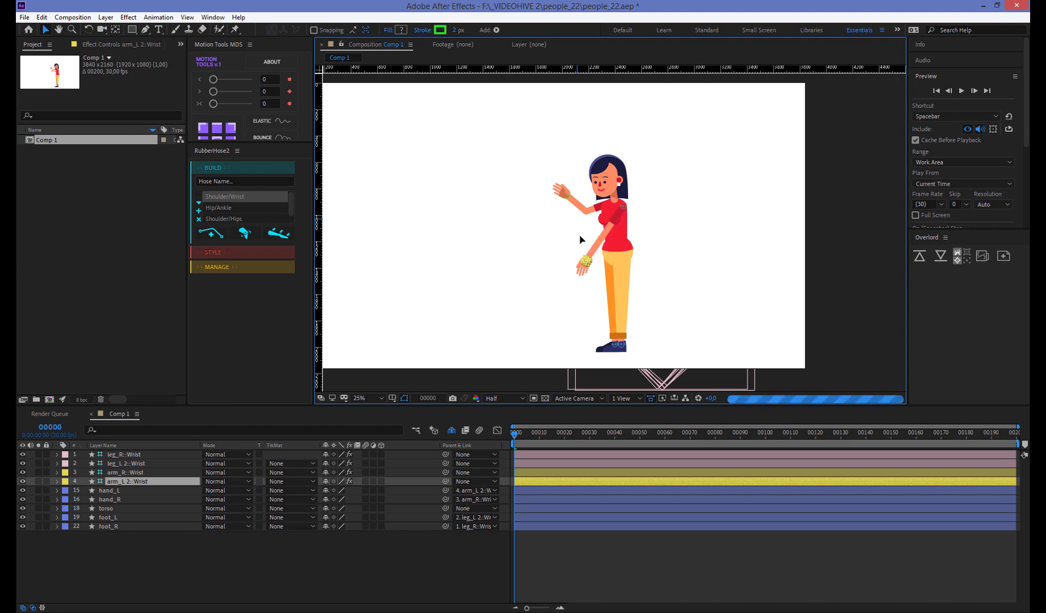
pyautogui.click(137, 481)
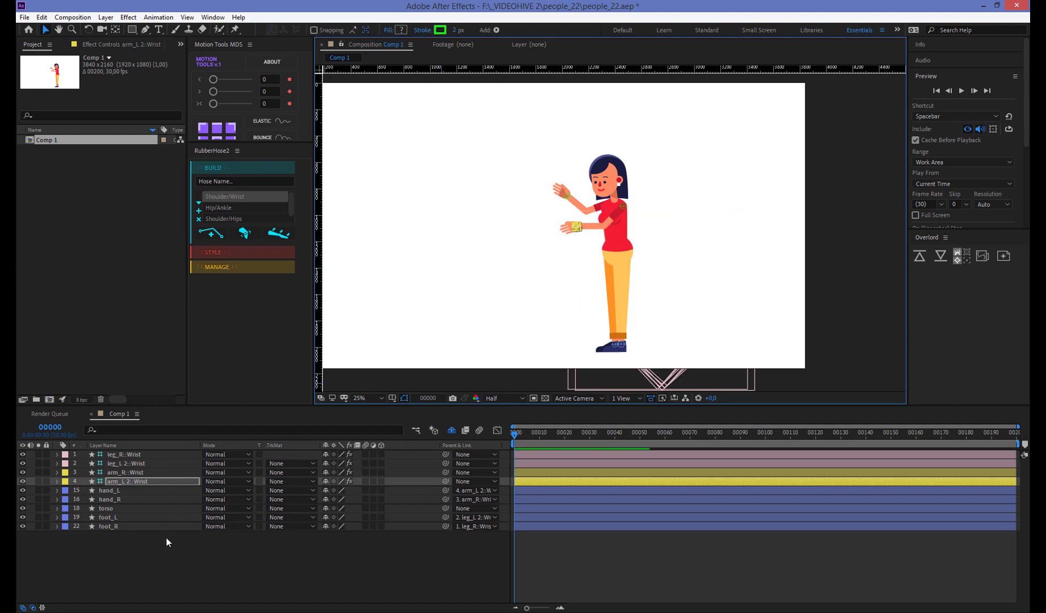
pyautogui.click(618, 239)
pyautogui.click(620, 254)
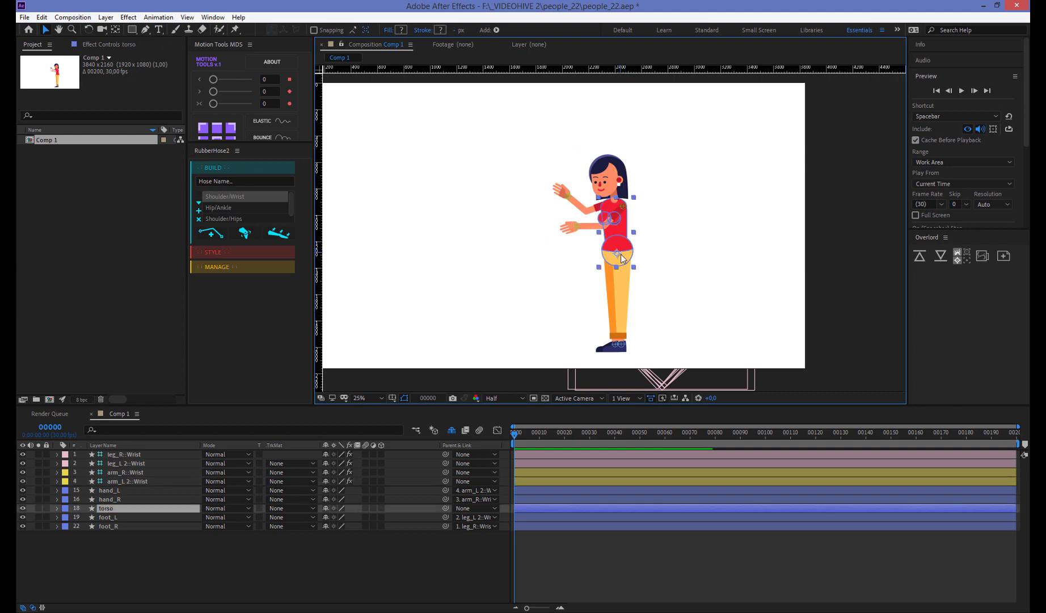